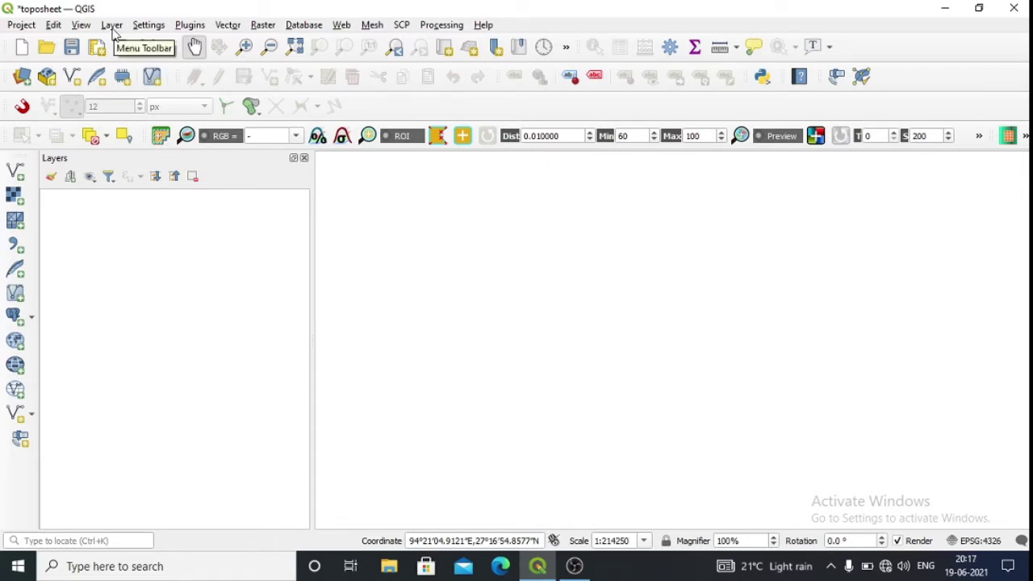
Step: Start adding a raster layer from file and browse drive E to the l3g46j0907jan19 folder inside the landsat image folder
{"action": "left_click", "coordinate": [112, 25]}
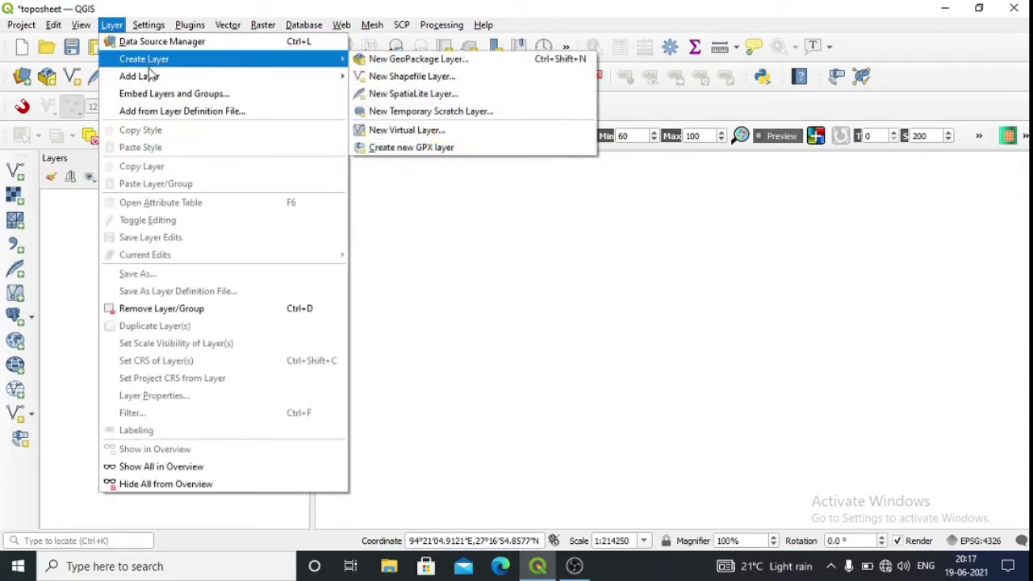
{"action": "mouse_move", "coordinate": [150, 75]}
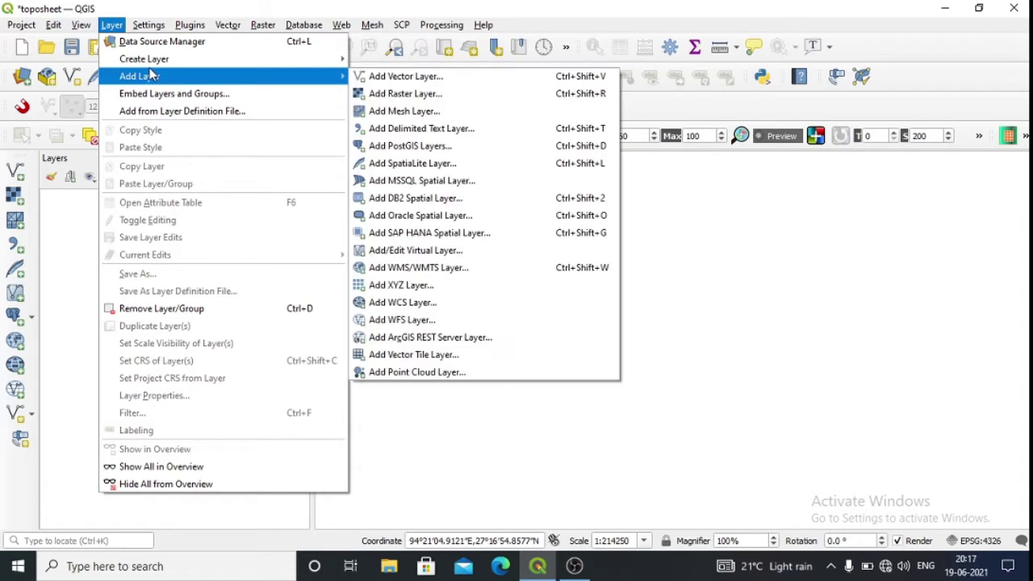
{"action": "left_click", "coordinate": [380, 95]}
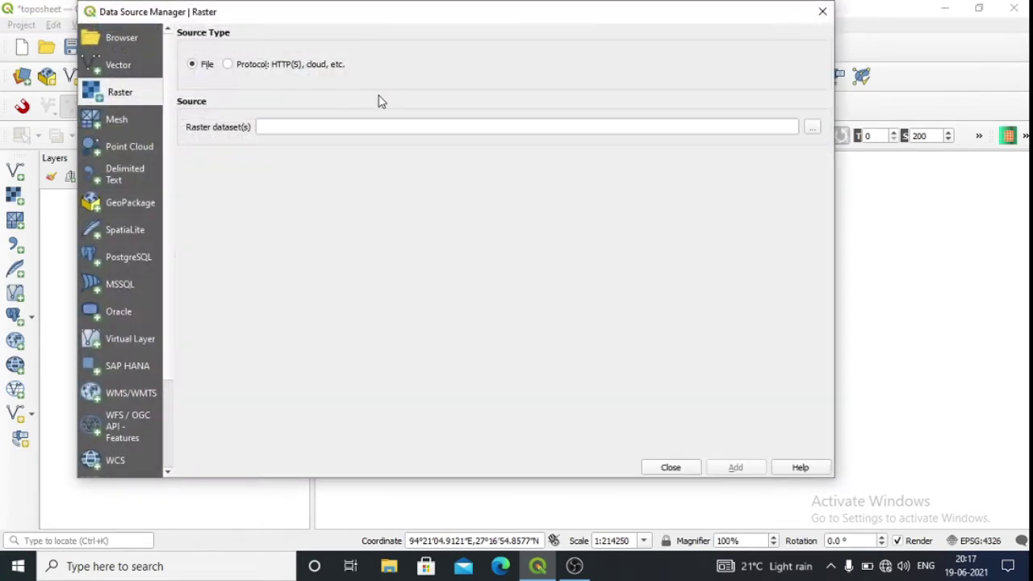
{"action": "left_click", "coordinate": [811, 131]}
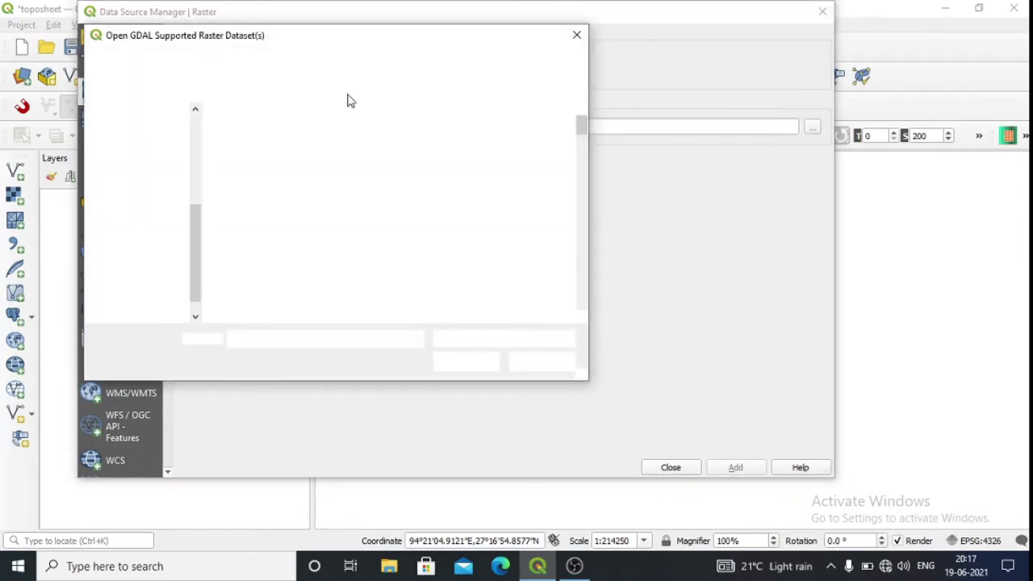
{"action": "left_click", "coordinate": [159, 304]}
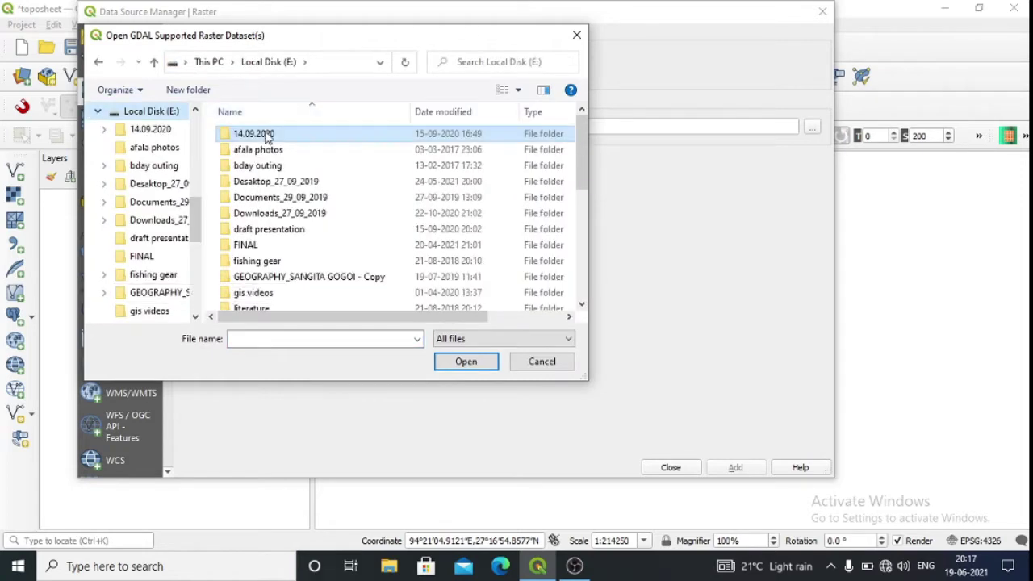
{"action": "double_click", "coordinate": [266, 135]}
{"action": "double_click", "coordinate": [257, 166]}
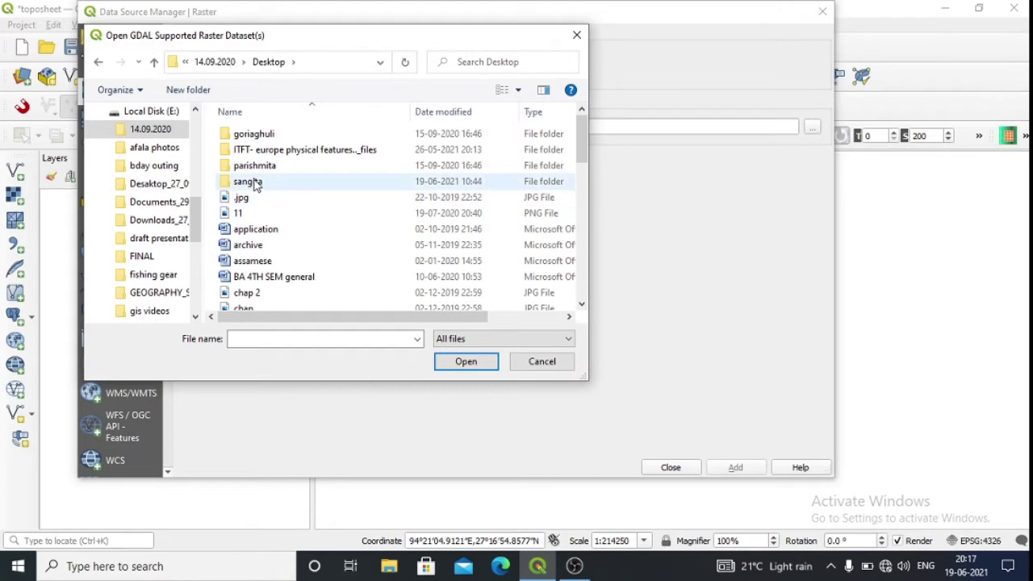
{"action": "double_click", "coordinate": [254, 180]}
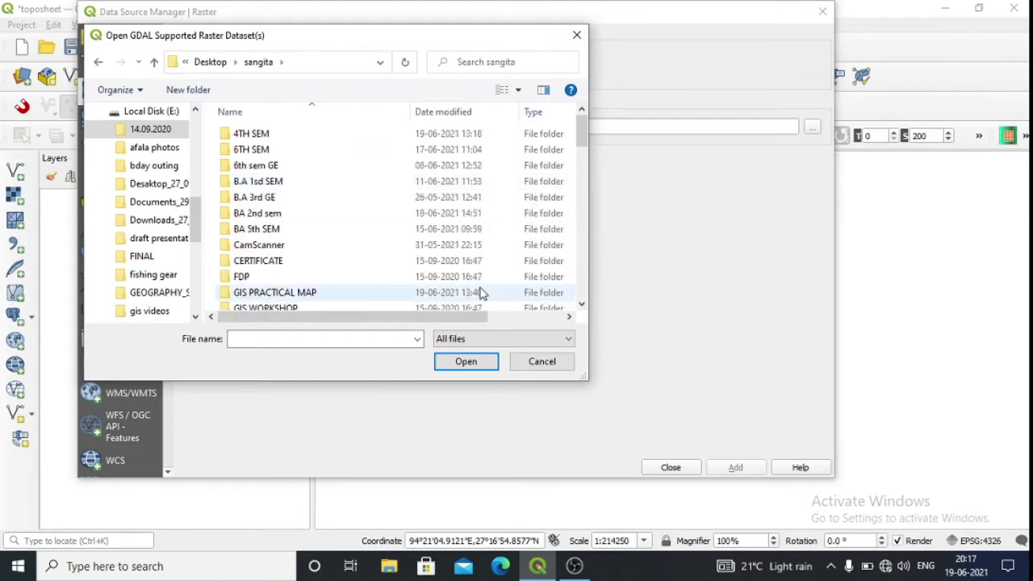
{"action": "left_click_drag", "start_coordinate": [582, 308], "coordinate": [581, 304]}
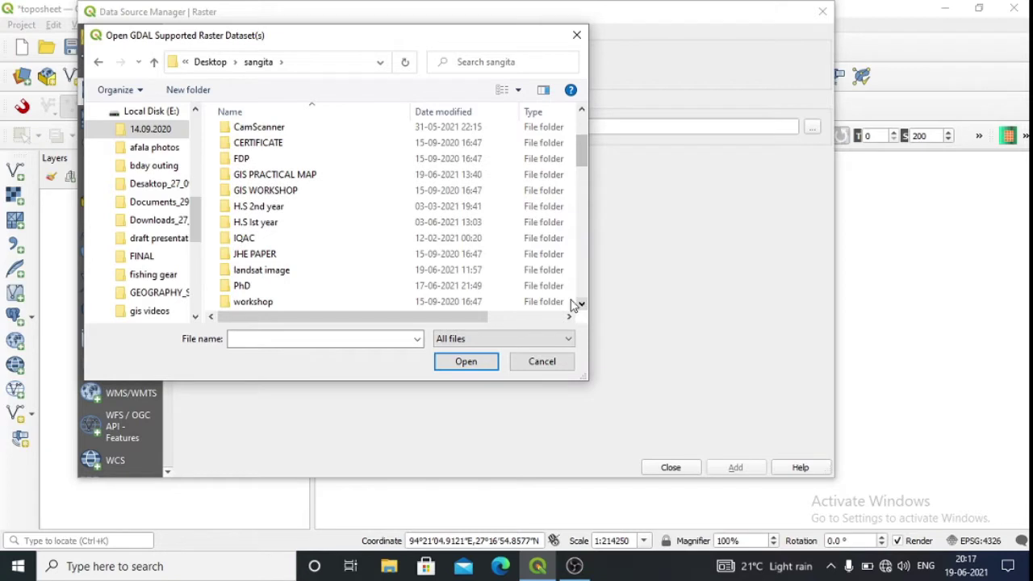
{"action": "double_click", "coordinate": [291, 270]}
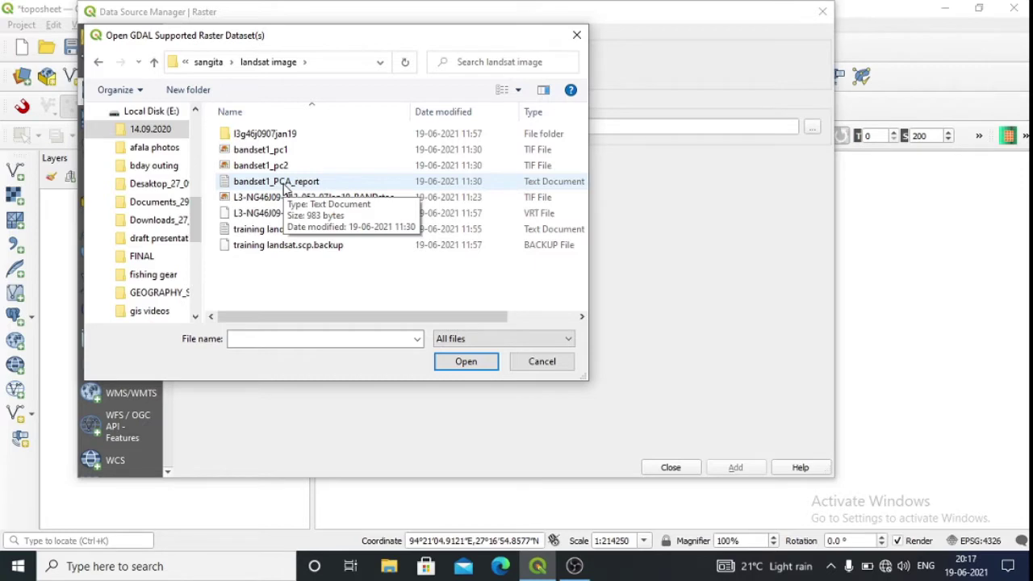
{"action": "double_click", "coordinate": [269, 133]}
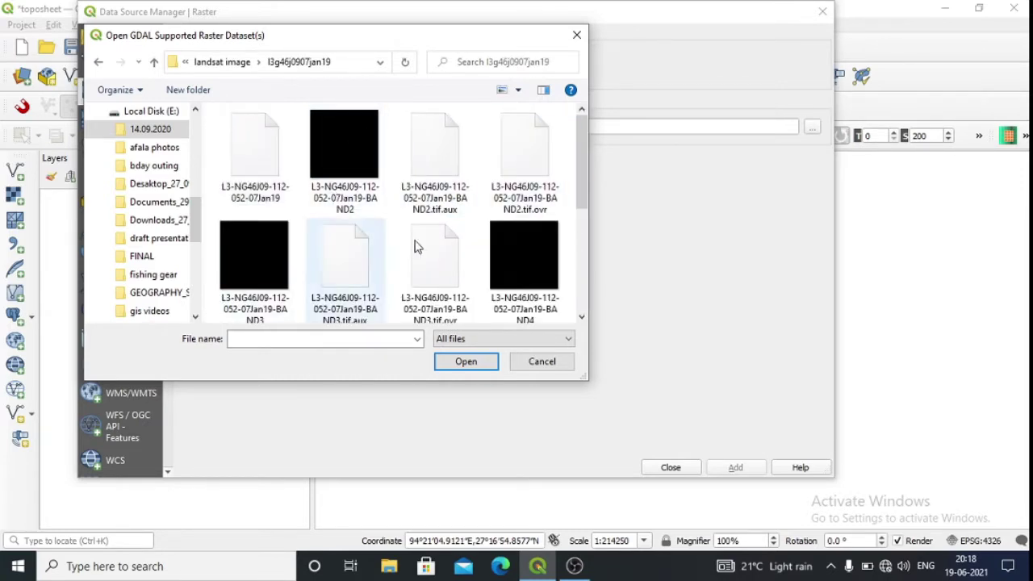
{"action": "left_click", "coordinate": [335, 126]}
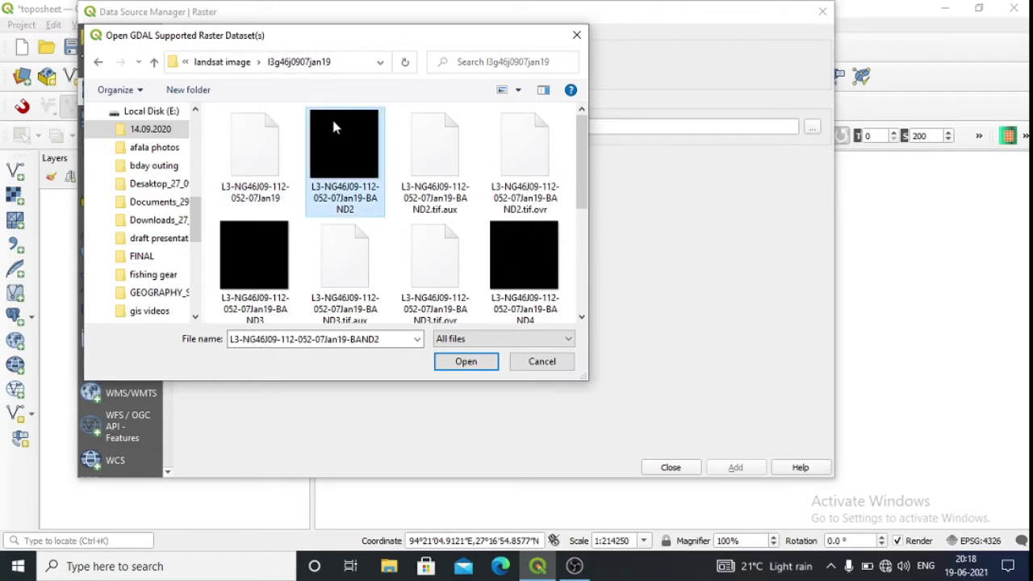
{"action": "left_click", "coordinate": [252, 252], "text": "ctrl"}
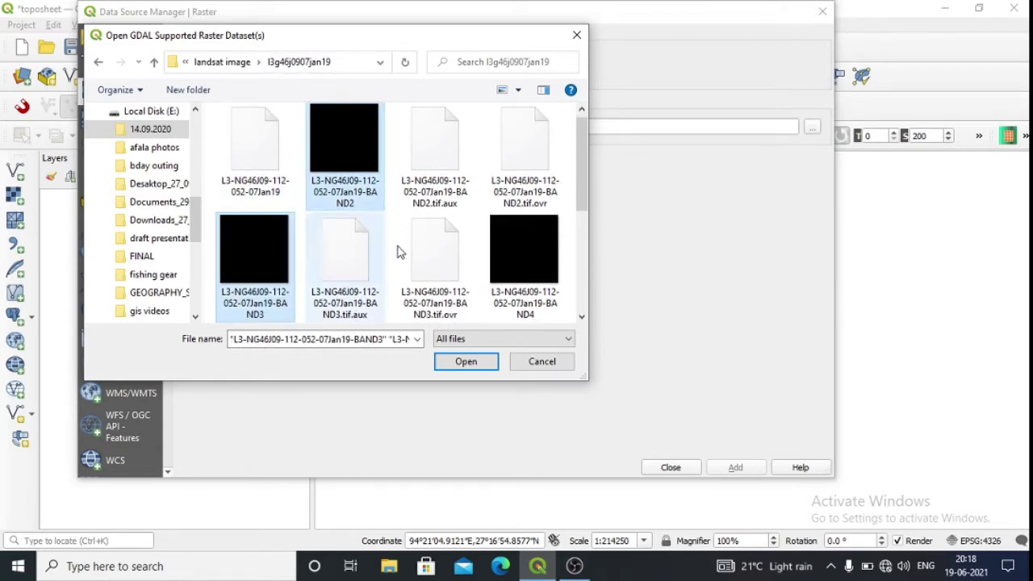
{"action": "left_click", "coordinate": [500, 257], "text": "ctrl"}
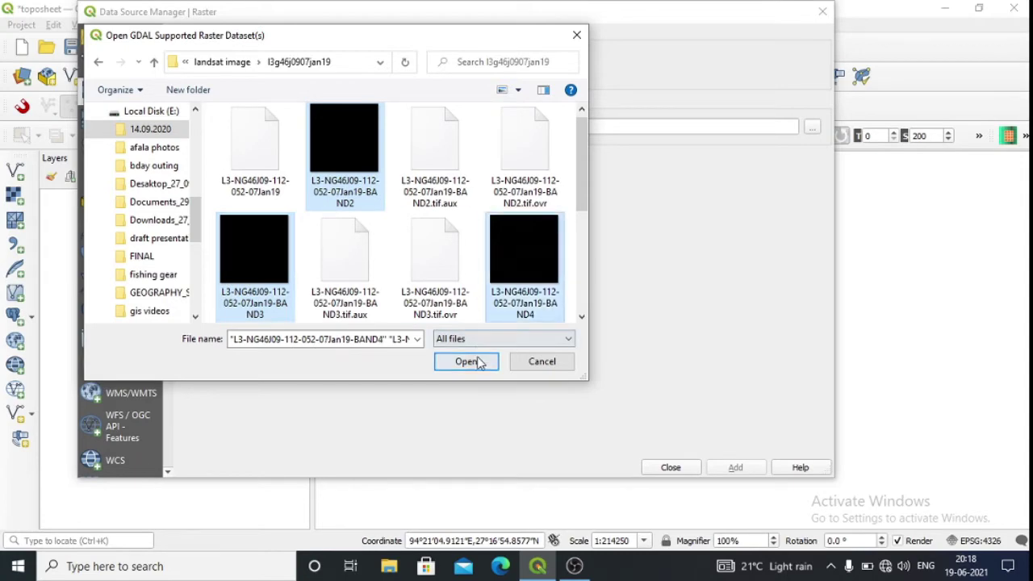
{"action": "left_click", "coordinate": [467, 361]}
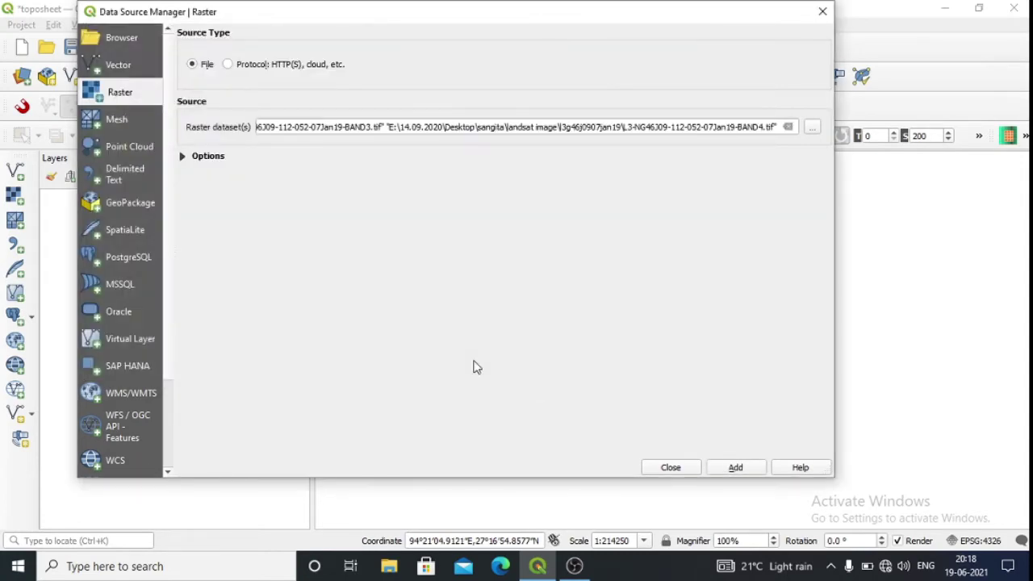
{"action": "left_click", "coordinate": [735, 467]}
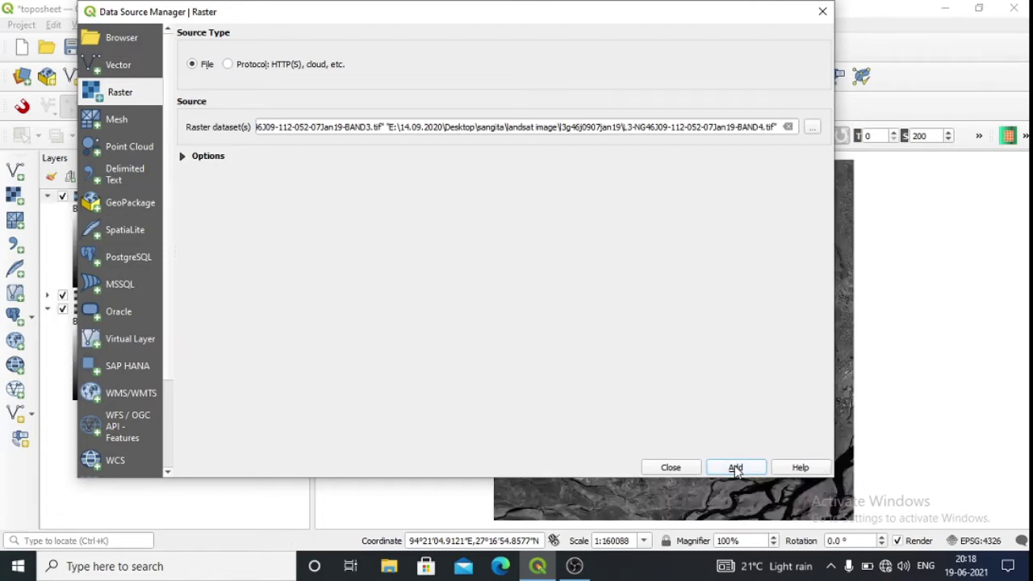
{"action": "left_click", "coordinate": [663, 469]}
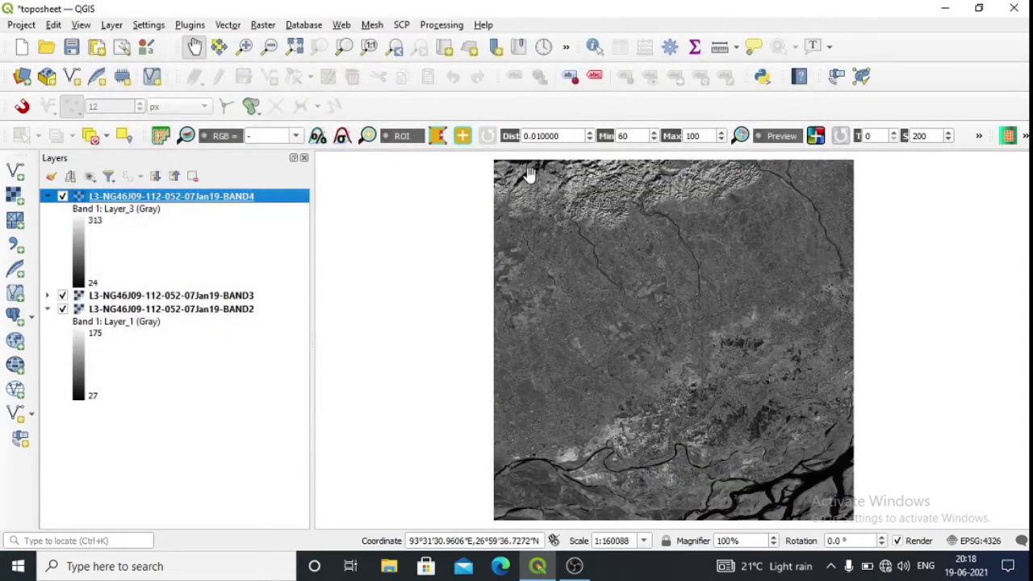
Step: Collapse the legends of the BAND2 and BAND4 layers in the layer list
{"action": "left_click_drag", "start_coordinate": [598, 265], "coordinate": [543, 268]}
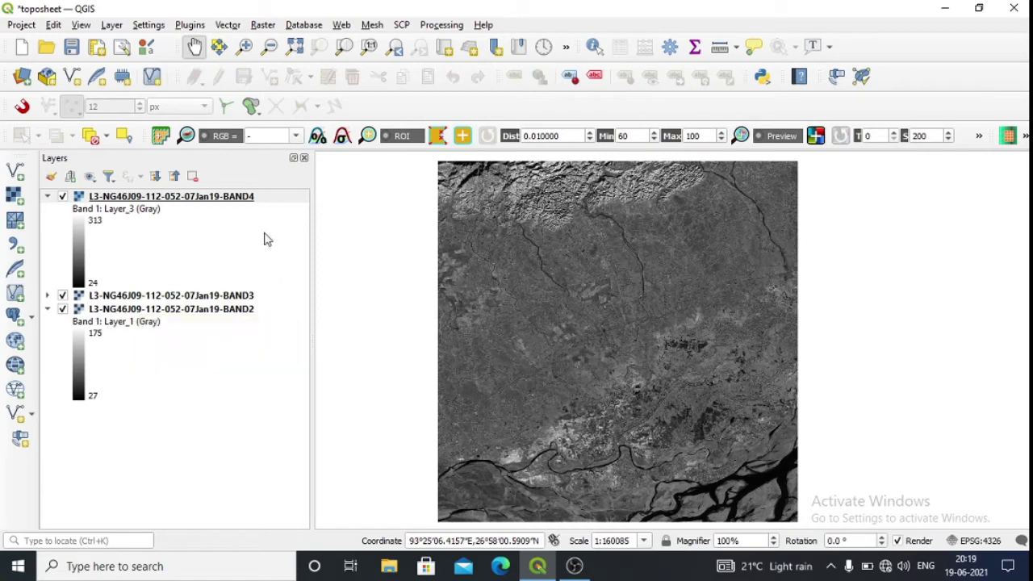
{"action": "left_click", "coordinate": [48, 309]}
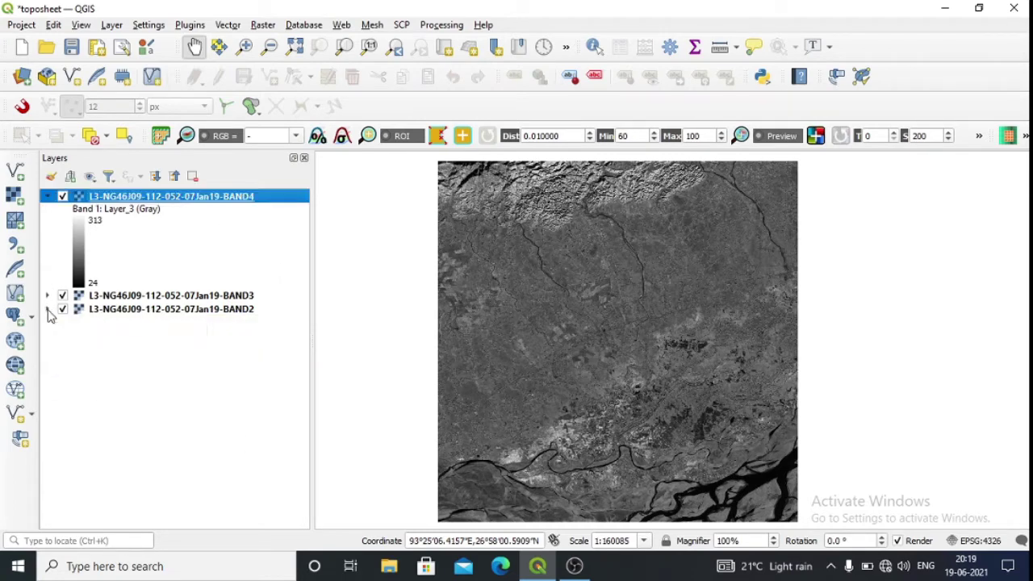
{"action": "left_click", "coordinate": [47, 198]}
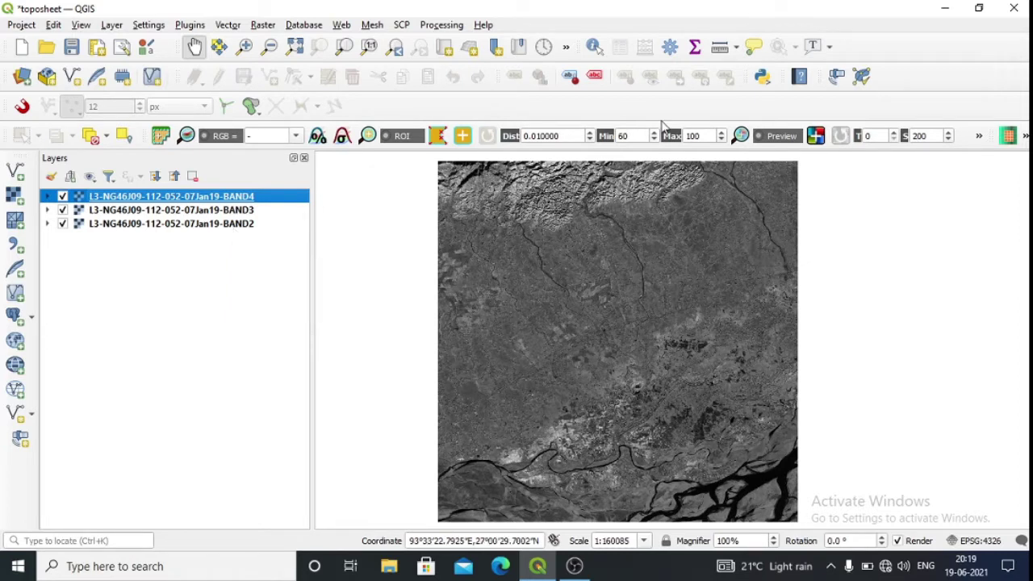
Step: Open the Semi-Automatic Classification Plugin, refresh its single band list and add BAND2, BAND3 and BAND4 to Band set 1
{"action": "left_click", "coordinate": [402, 25]}
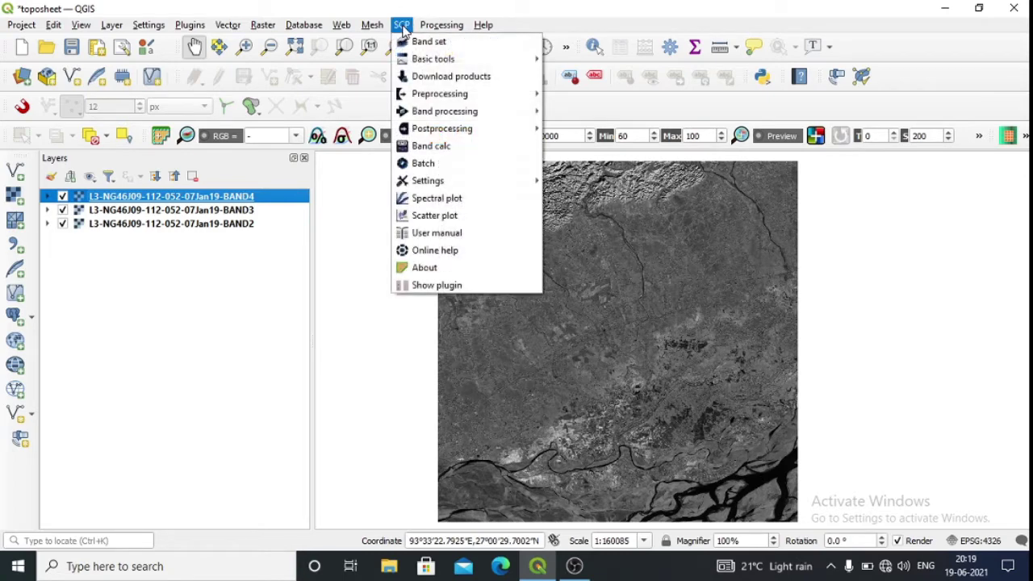
{"action": "left_click", "coordinate": [459, 286]}
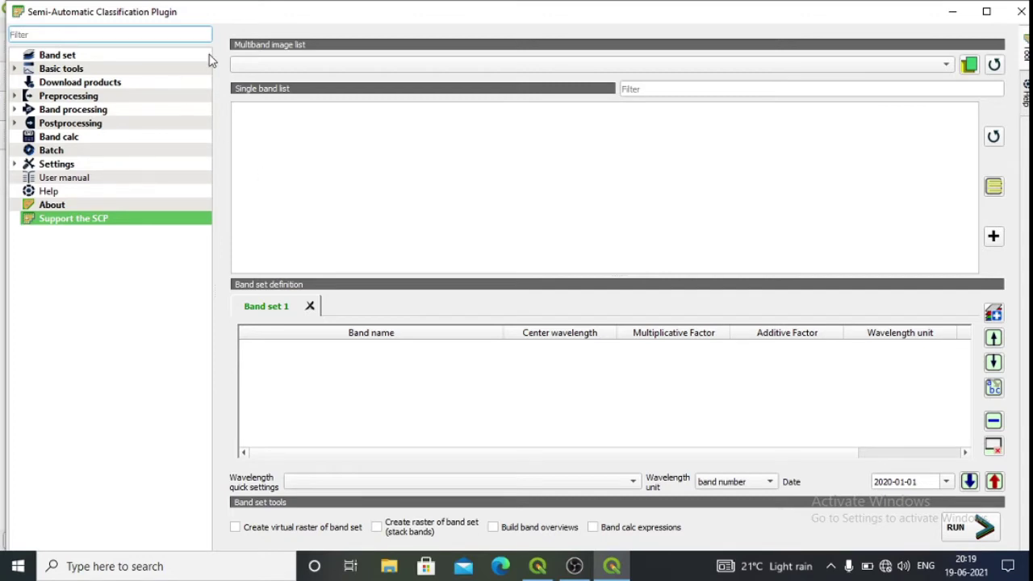
{"action": "left_click", "coordinate": [993, 137]}
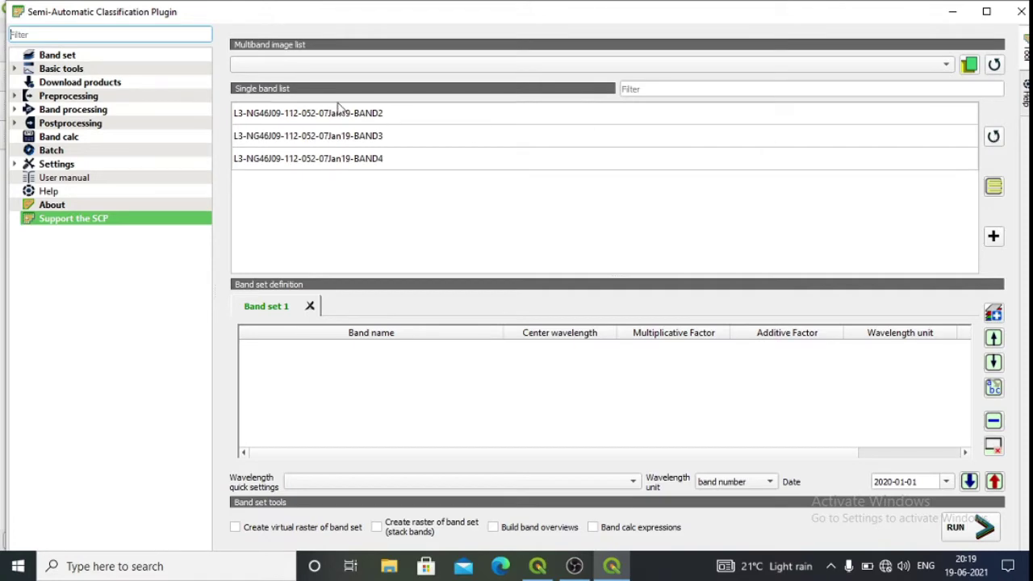
{"action": "left_click_drag", "start_coordinate": [862, 13], "coordinate": [603, 6]}
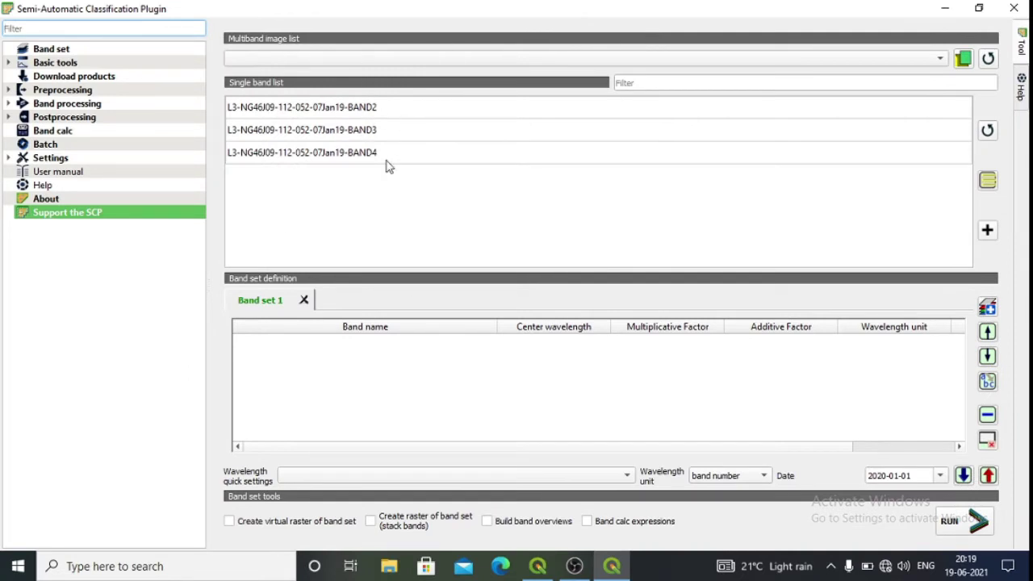
{"action": "left_click", "coordinate": [987, 186]}
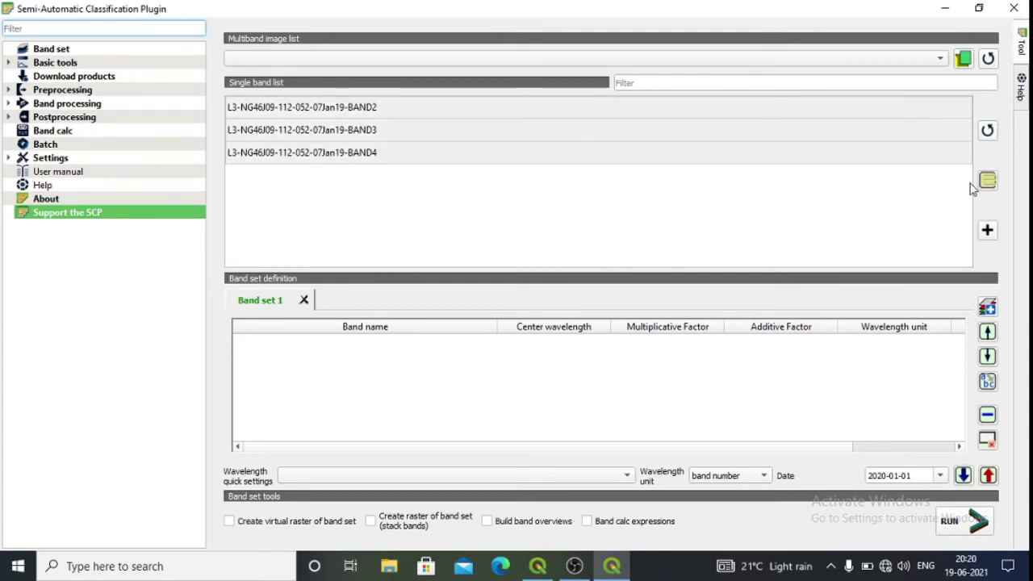
{"action": "left_click", "coordinate": [988, 230]}
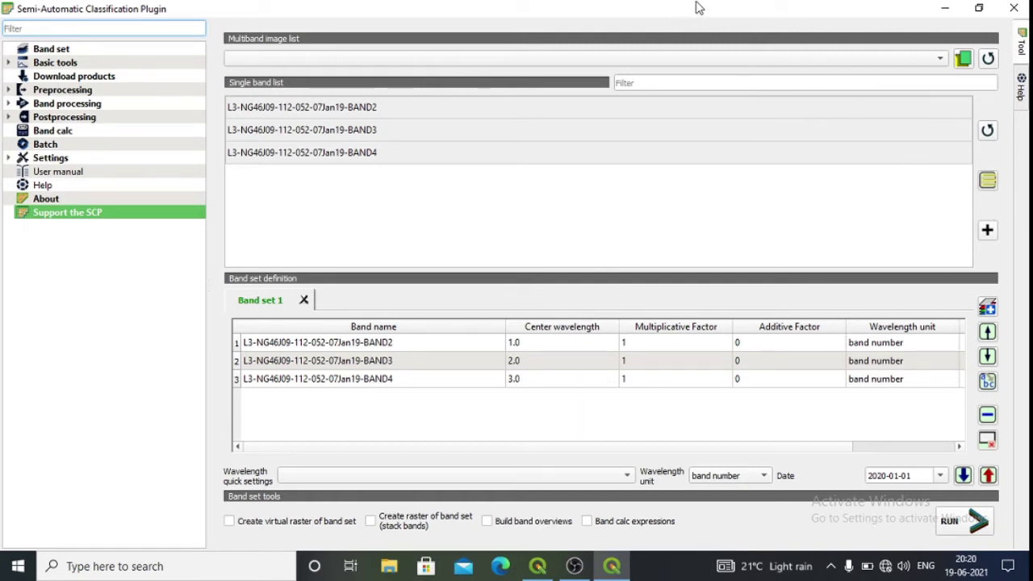
Step: Run Create raster of band set (stack bands) on Band set 1, with the landsat image folder as output directory
{"action": "left_click", "coordinate": [979, 8]}
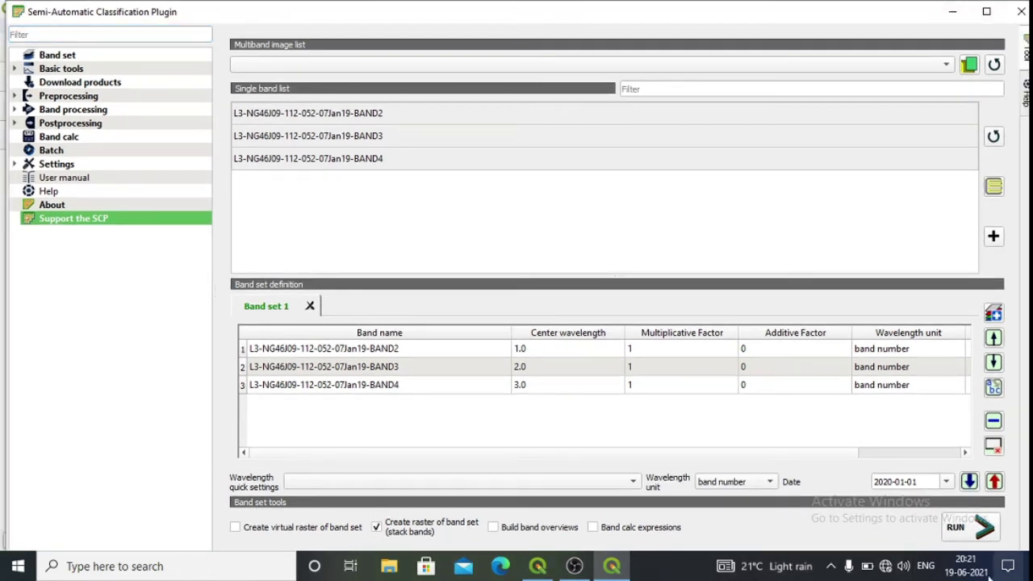
{"action": "left_click", "coordinate": [976, 526]}
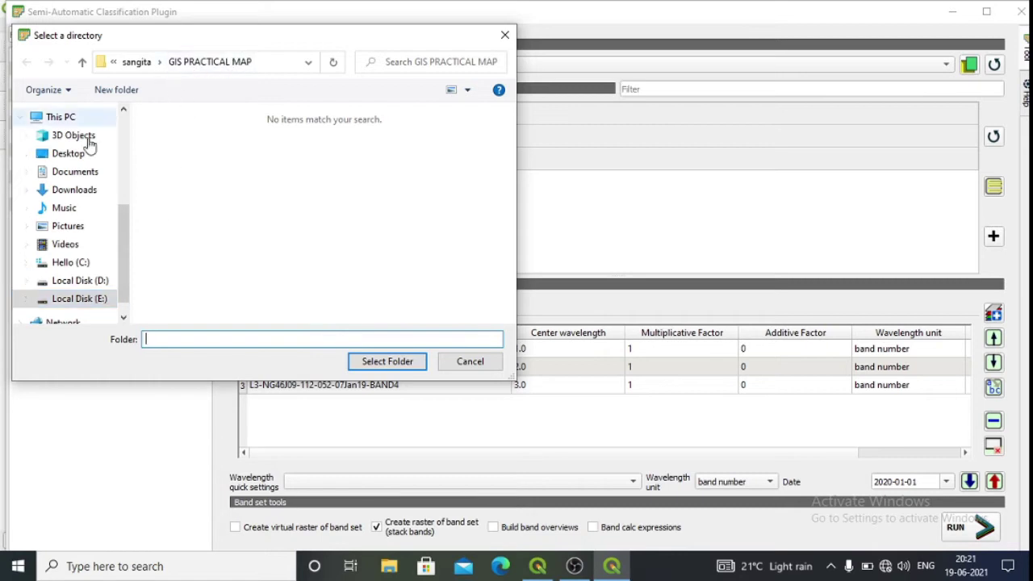
{"action": "left_click", "coordinate": [81, 62]}
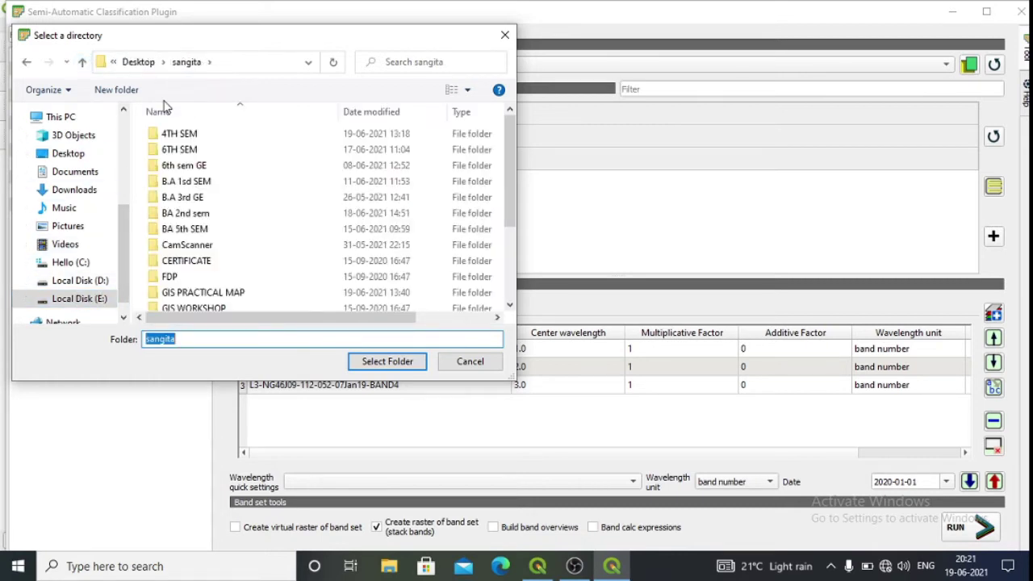
{"action": "left_click", "coordinate": [509, 305]}
{"action": "scroll", "coordinate": [509, 304], "scroll_direction": "down", "scroll_amount": 2}
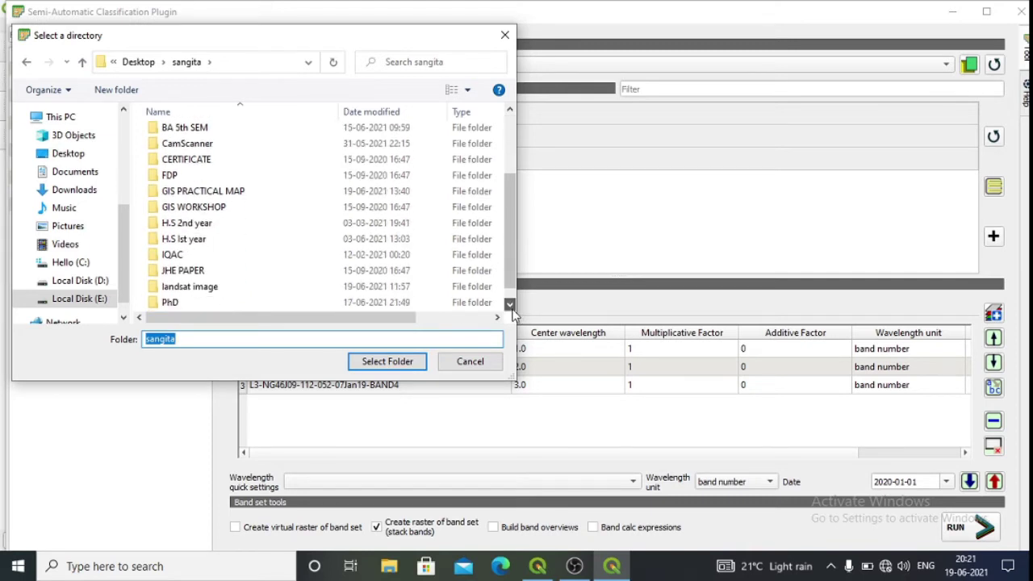
{"action": "left_click", "coordinate": [245, 288]}
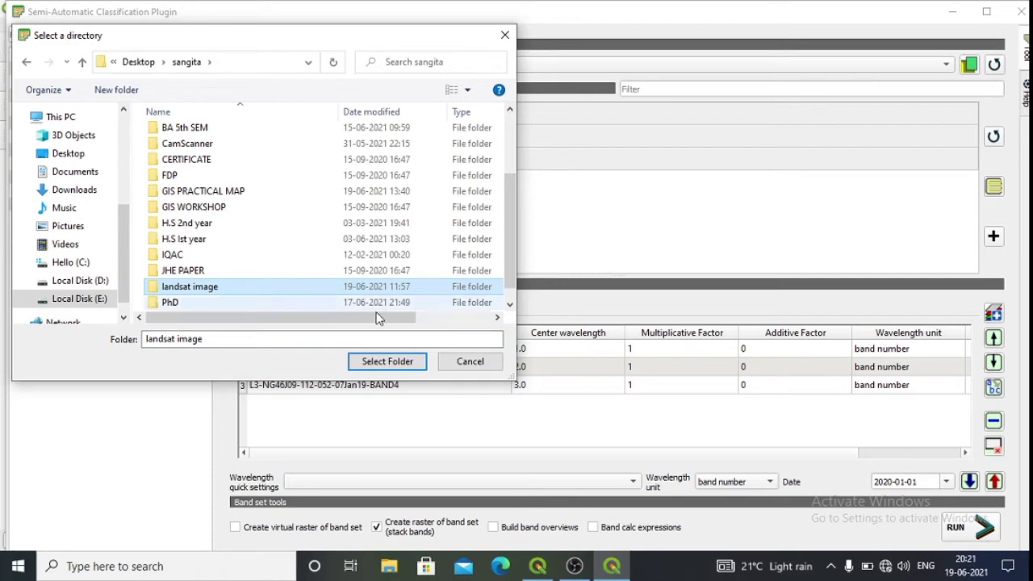
{"action": "left_click", "coordinate": [387, 363]}
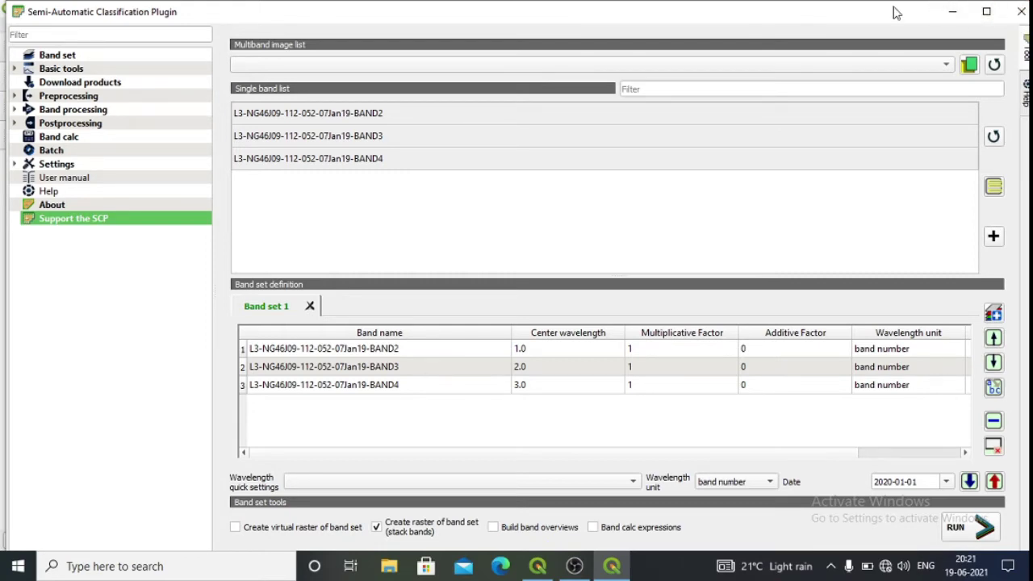
Step: Close the Semi-Automatic Classification Plugin window and the SCP dock to view the stacked raster on the map canvas
{"action": "left_click_drag", "start_coordinate": [898, 12], "coordinate": [415, 1]}
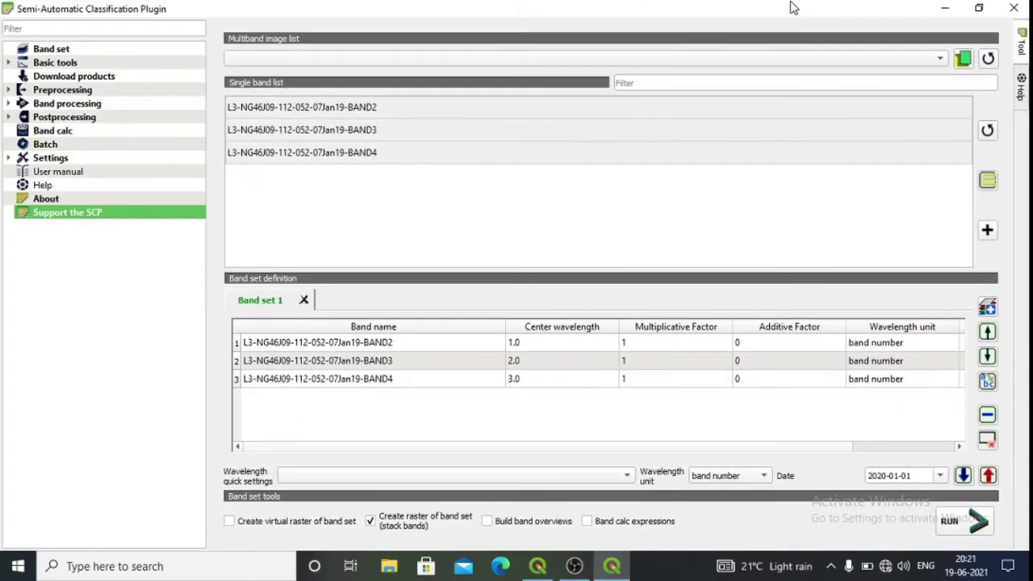
{"action": "left_click", "coordinate": [1013, 9]}
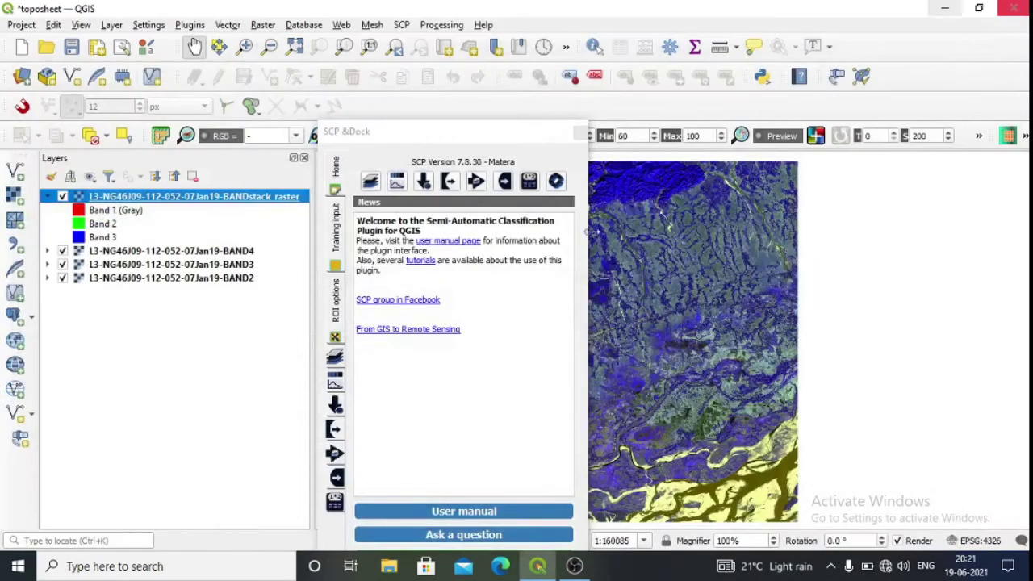
{"action": "left_click", "coordinate": [580, 131]}
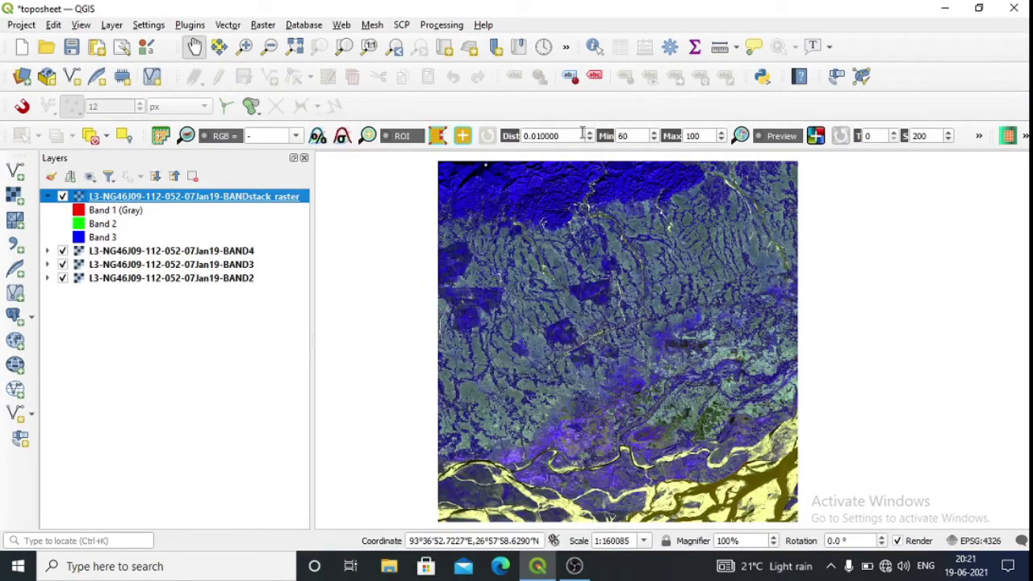
{"action": "left_click", "coordinate": [570, 330]}
{"action": "left_click_drag", "start_coordinate": [570, 329], "coordinate": [539, 331]}
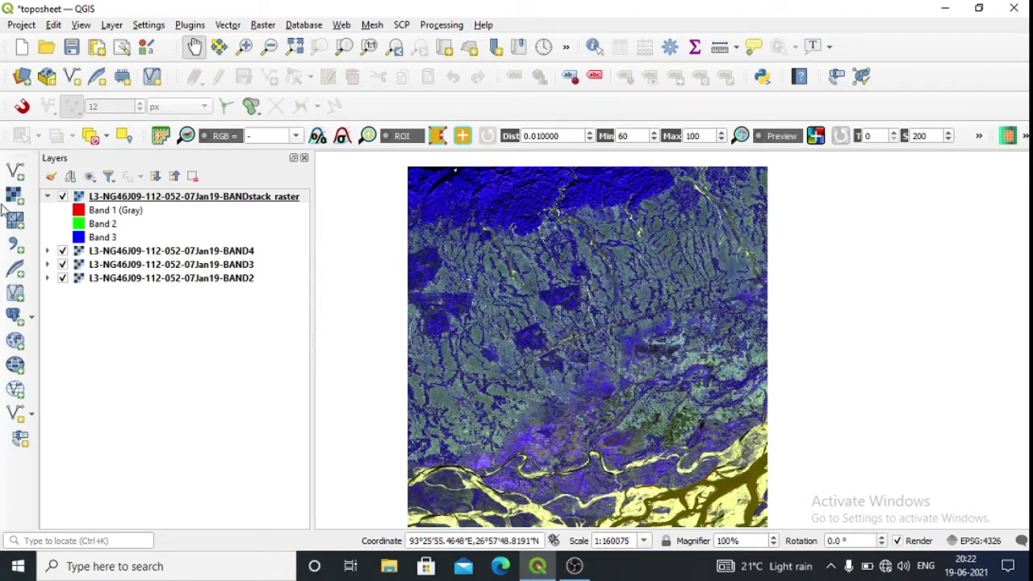
Step: Collapse the stacked raster's legend and set its symbology to Band 3 for red, Band 2 for green and Band 1 for blue
{"action": "left_click", "coordinate": [50, 199]}
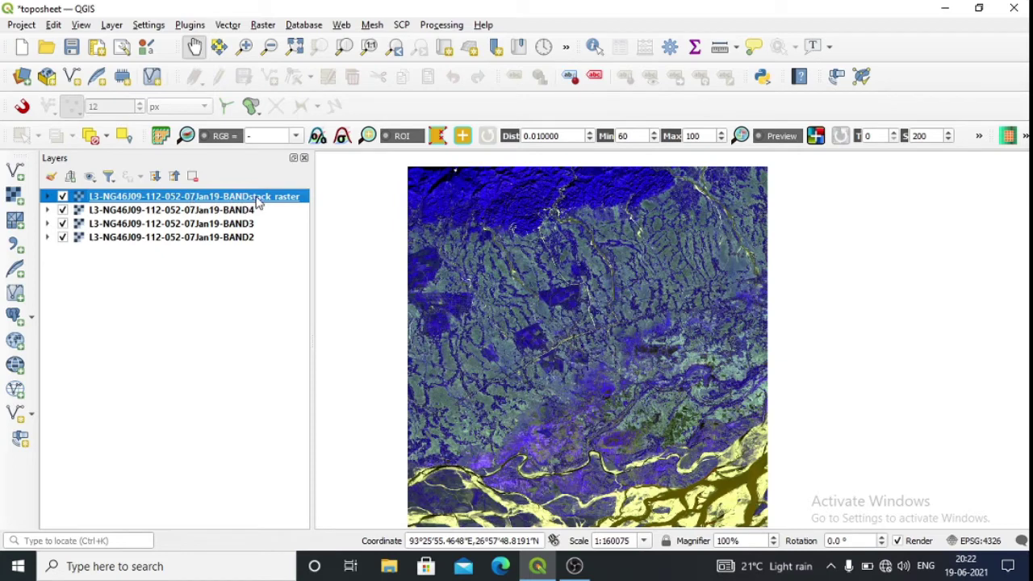
{"action": "right_click", "coordinate": [274, 204]}
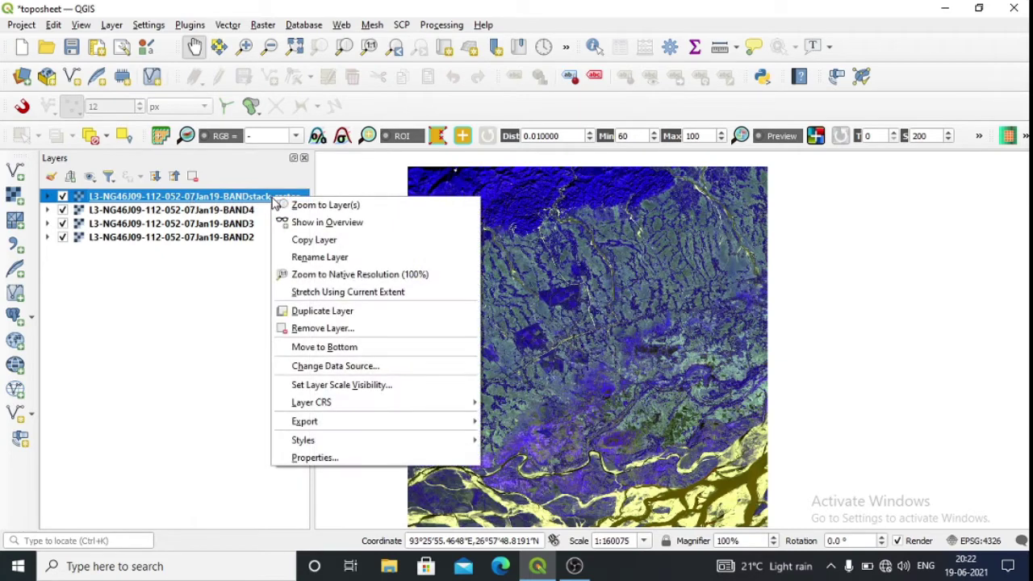
{"action": "left_click", "coordinate": [315, 458]}
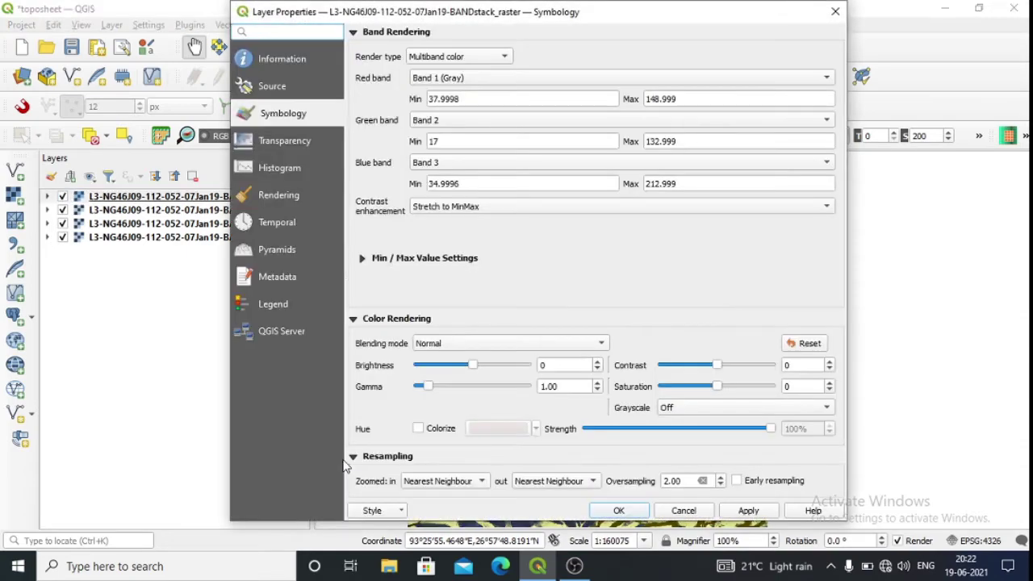
{"action": "left_click", "coordinate": [473, 76]}
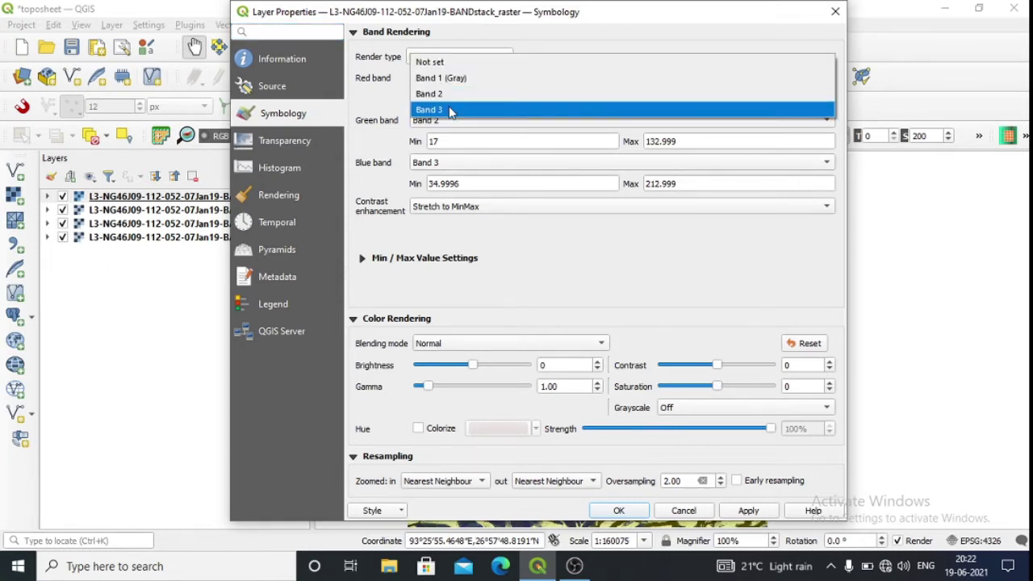
{"action": "left_click", "coordinate": [450, 110]}
{"action": "left_click", "coordinate": [468, 120]}
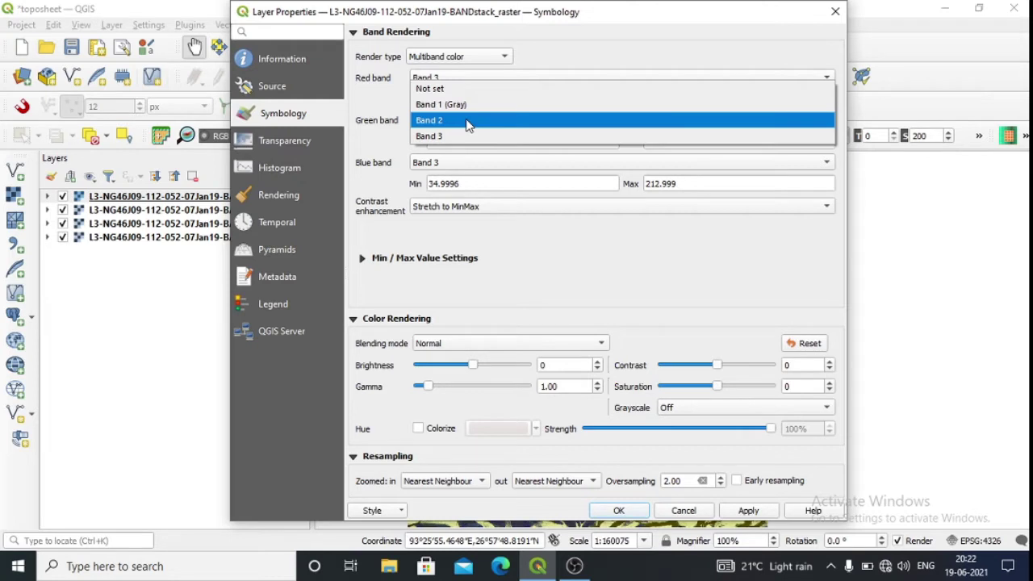
{"action": "left_click", "coordinate": [468, 122]}
{"action": "left_click", "coordinate": [468, 166]}
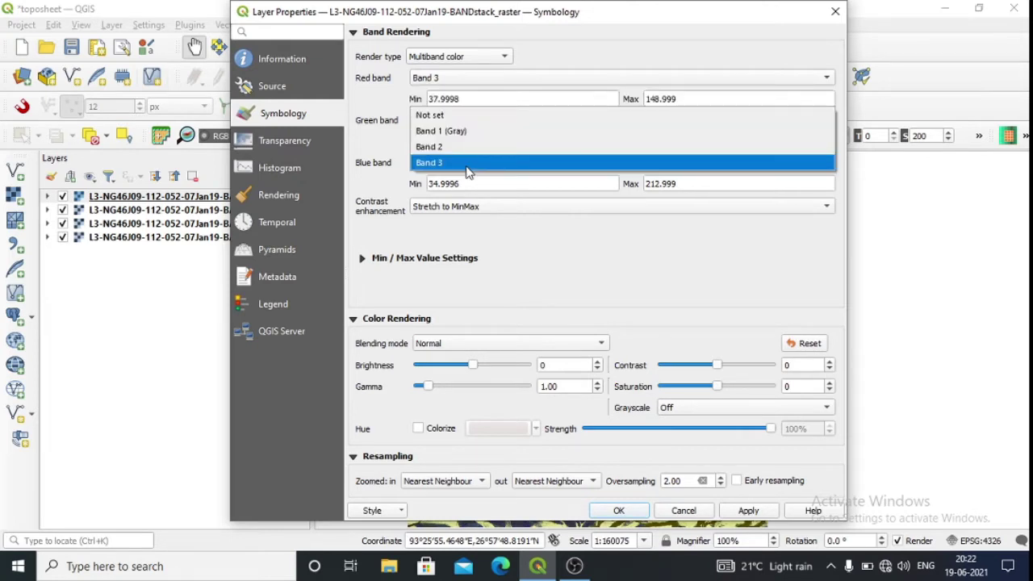
{"action": "left_click", "coordinate": [456, 132]}
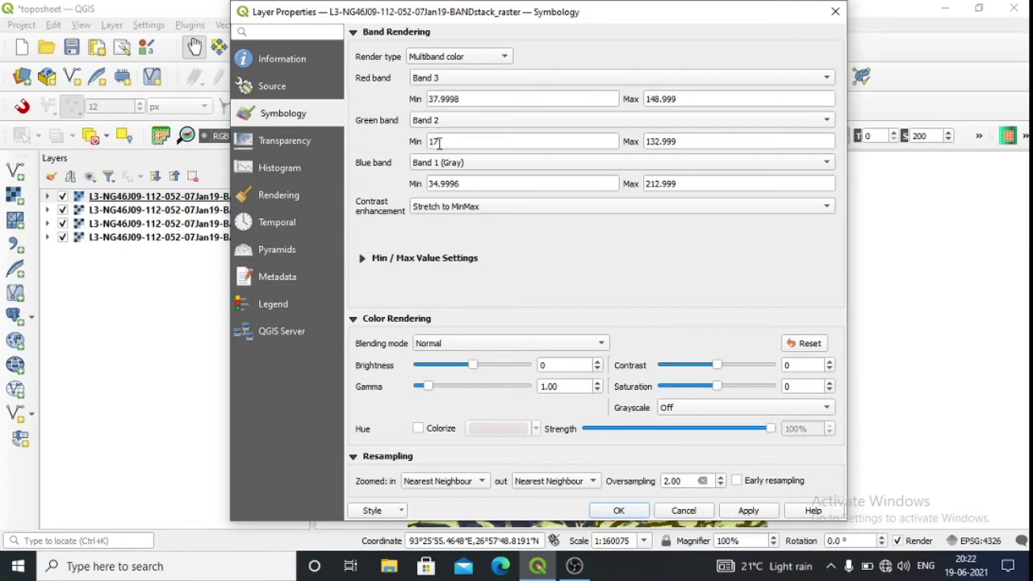
{"action": "left_click", "coordinate": [749, 511]}
{"action": "left_click", "coordinate": [629, 510]}
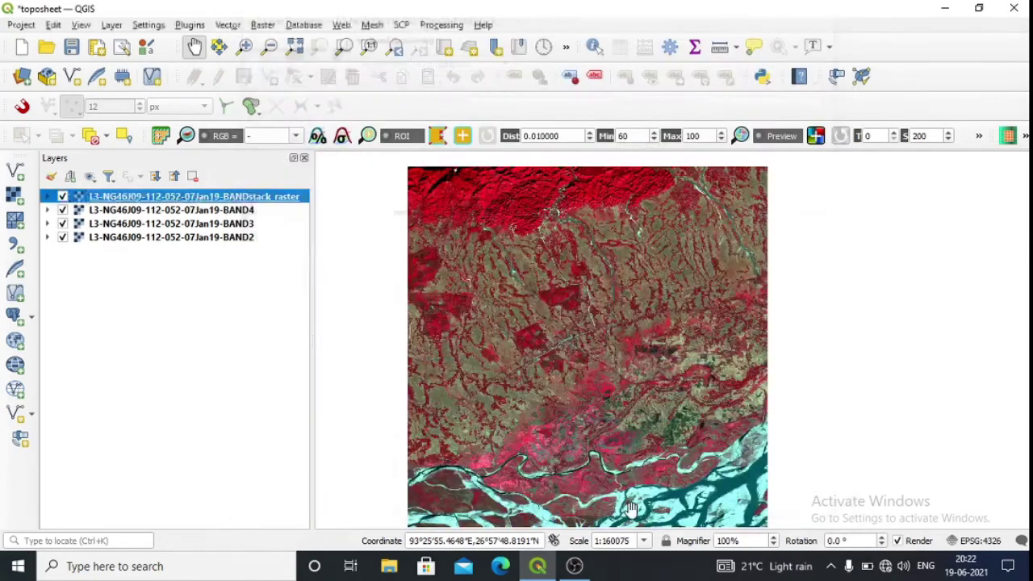
Step: Show the Semi-Automatic Classification Plugin, close its main window and place the SCP dock beside the map image
{"action": "left_click", "coordinate": [548, 321]}
{"action": "mouse_move", "coordinate": [548, 323]}
{"action": "left_mouse_down"}
{"action": "mouse_move", "coordinate": [525, 318]}
{"action": "mouse_move", "coordinate": [547, 314]}
{"action": "left_mouse_up"}
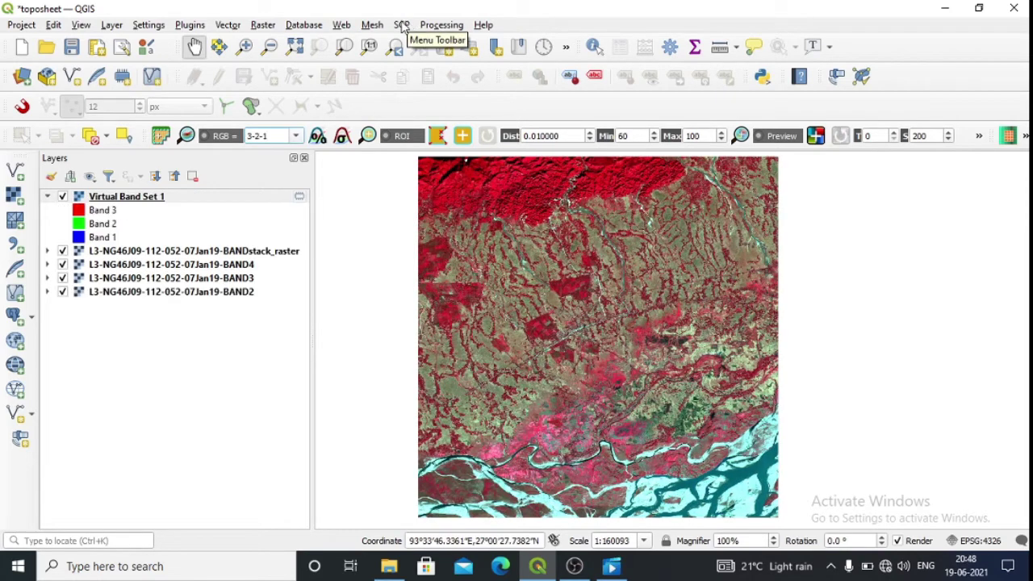
{"action": "left_click", "coordinate": [402, 25]}
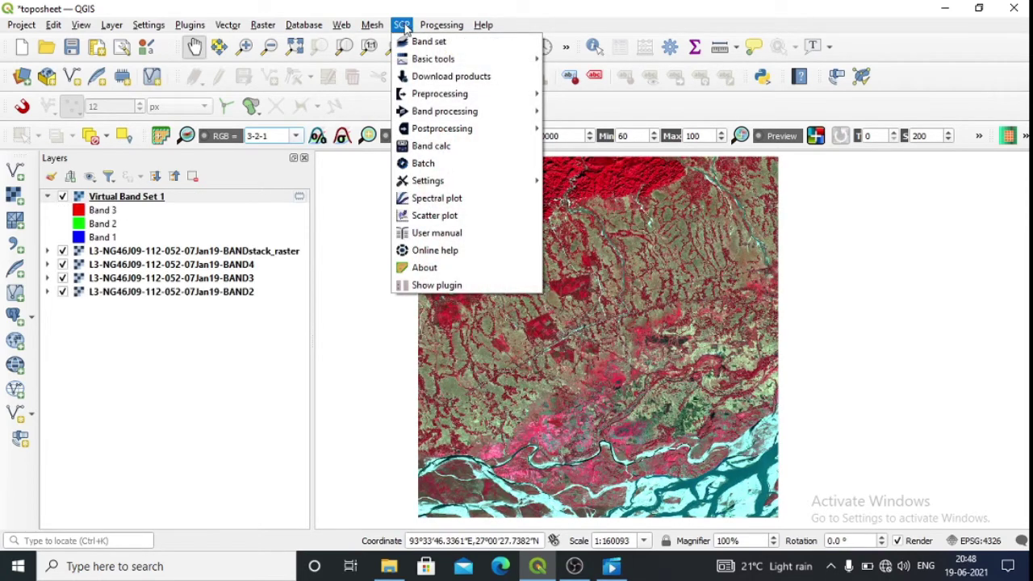
{"action": "left_click", "coordinate": [454, 286]}
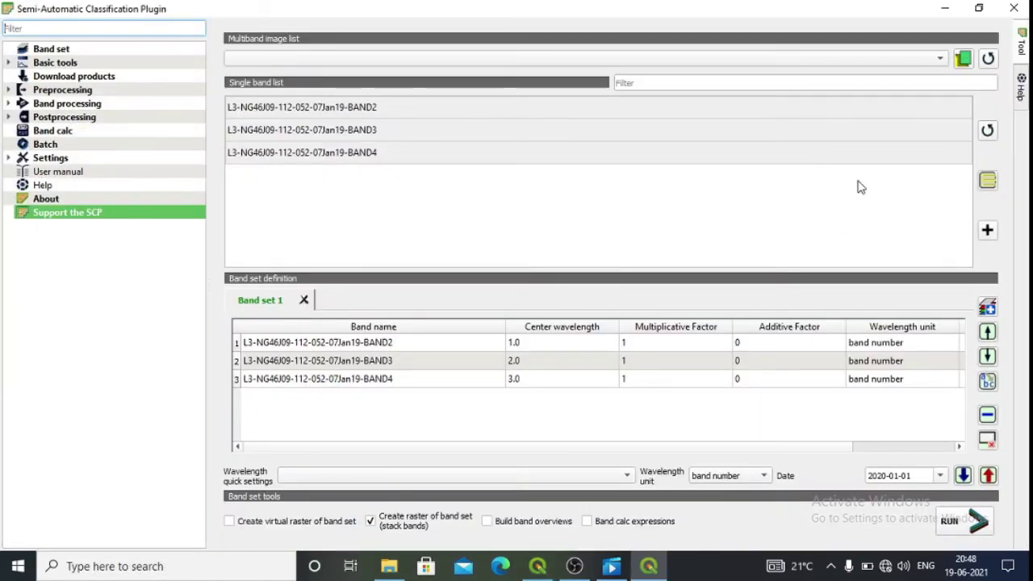
{"action": "left_click", "coordinate": [1014, 8]}
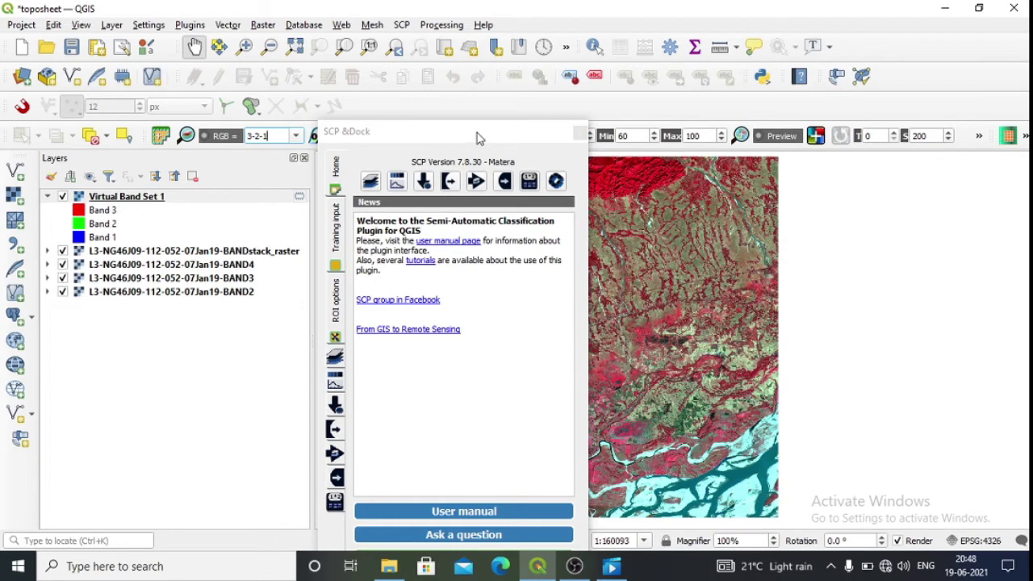
{"action": "left_click_drag", "start_coordinate": [476, 137], "coordinate": [76, 373]}
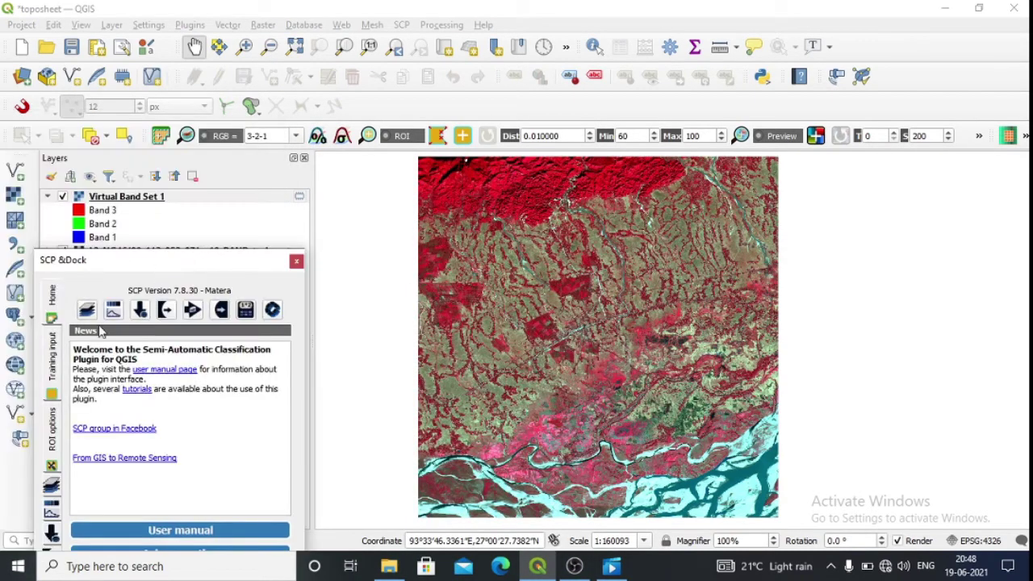
Step: Create a new SCP training input file named "training set 1" in the landsat image folder
{"action": "left_click", "coordinate": [53, 379]}
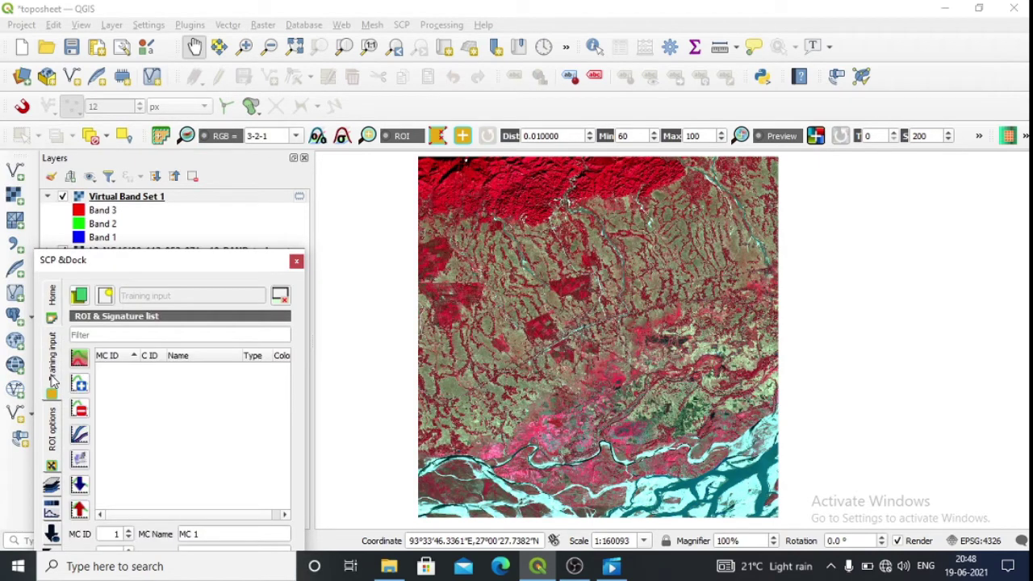
{"action": "left_click", "coordinate": [105, 296]}
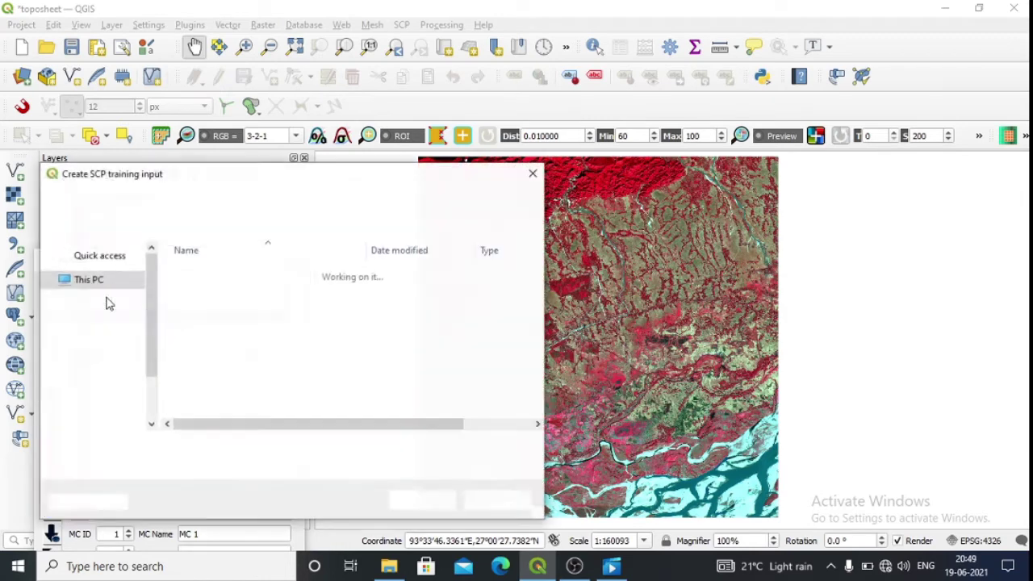
{"action": "type", "text": "tr"}
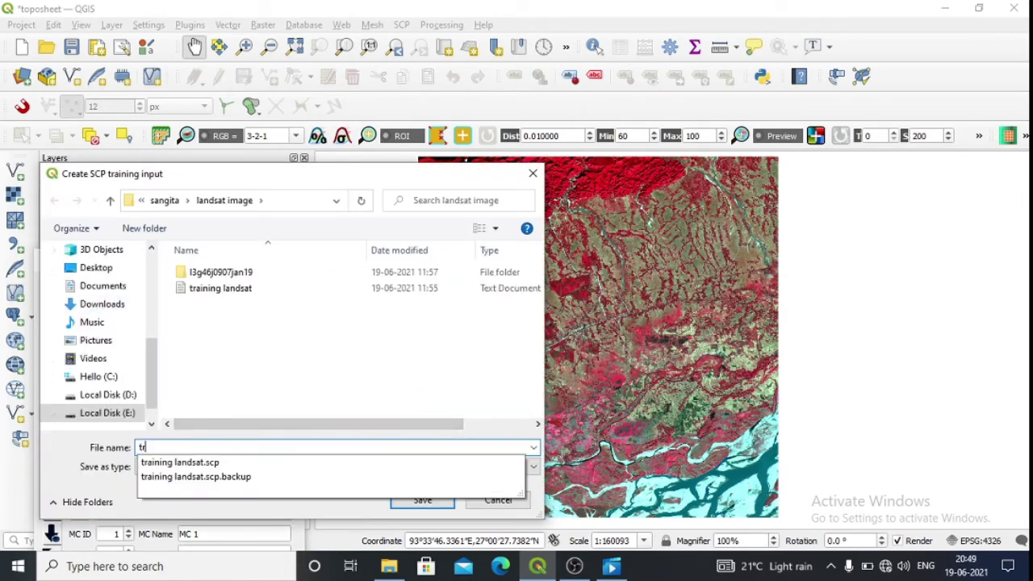
{"action": "type", "text": "aining set 1"}
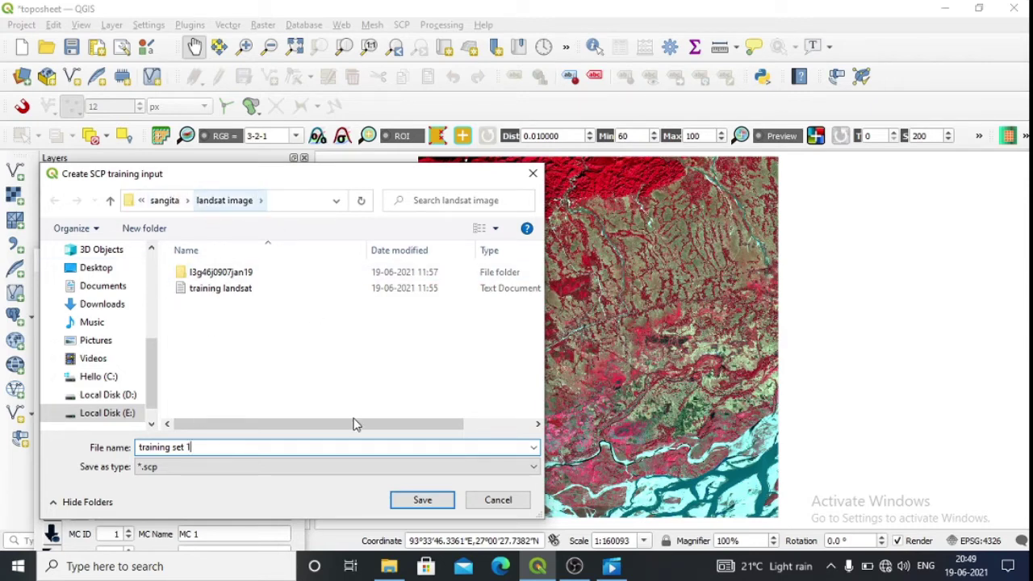
{"action": "left_click", "coordinate": [405, 502]}
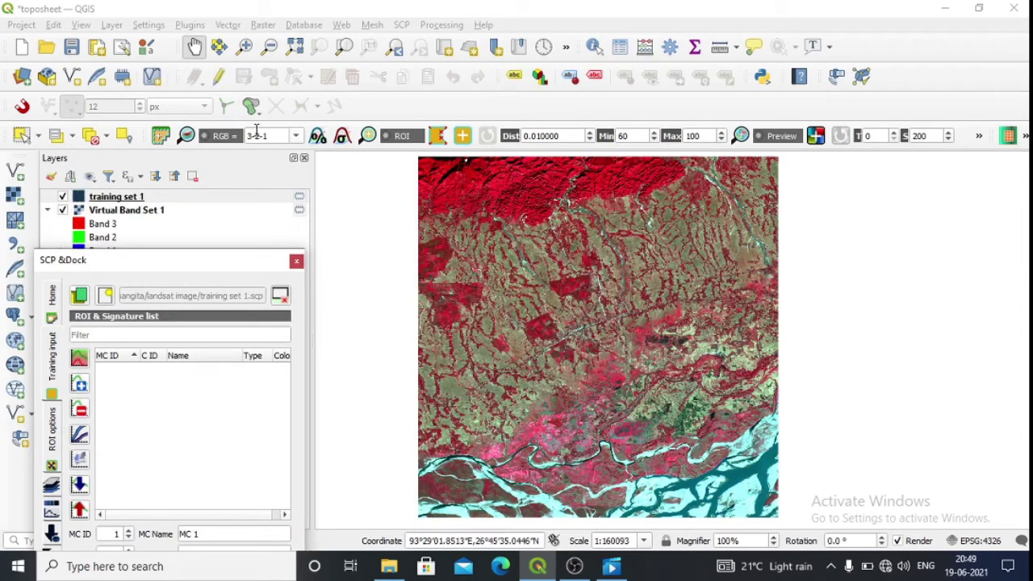
Step: Move the SCP dock clear of the layer list and hide the BAND4, BAND3 and BAND2 layers, keeping the stacked raster visible
{"action": "left_click_drag", "start_coordinate": [185, 262], "coordinate": [179, 329]}
{"action": "left_click_drag", "start_coordinate": [183, 390], "coordinate": [180, 365]}
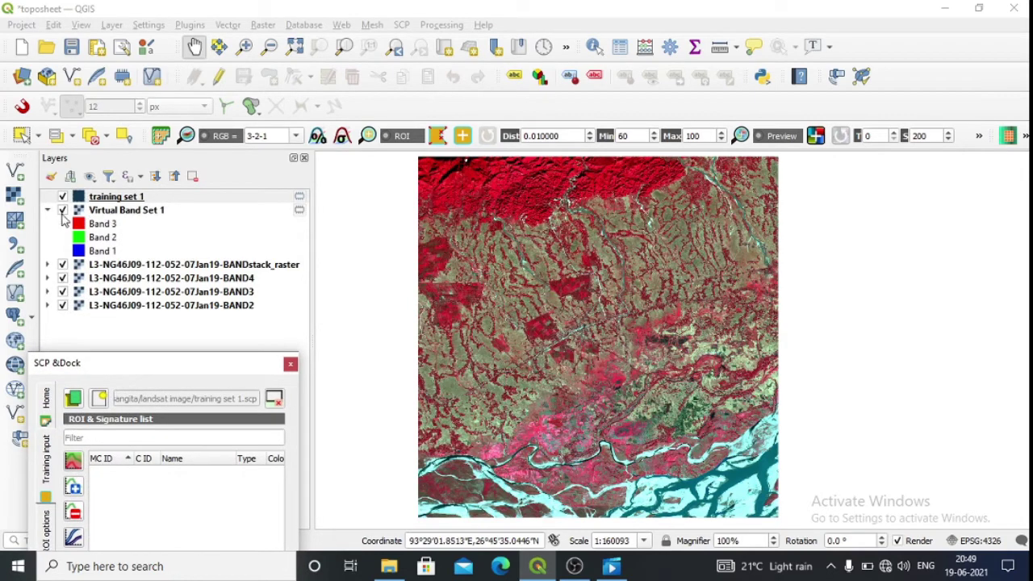
{"action": "left_click", "coordinate": [64, 269]}
{"action": "left_click", "coordinate": [62, 264]}
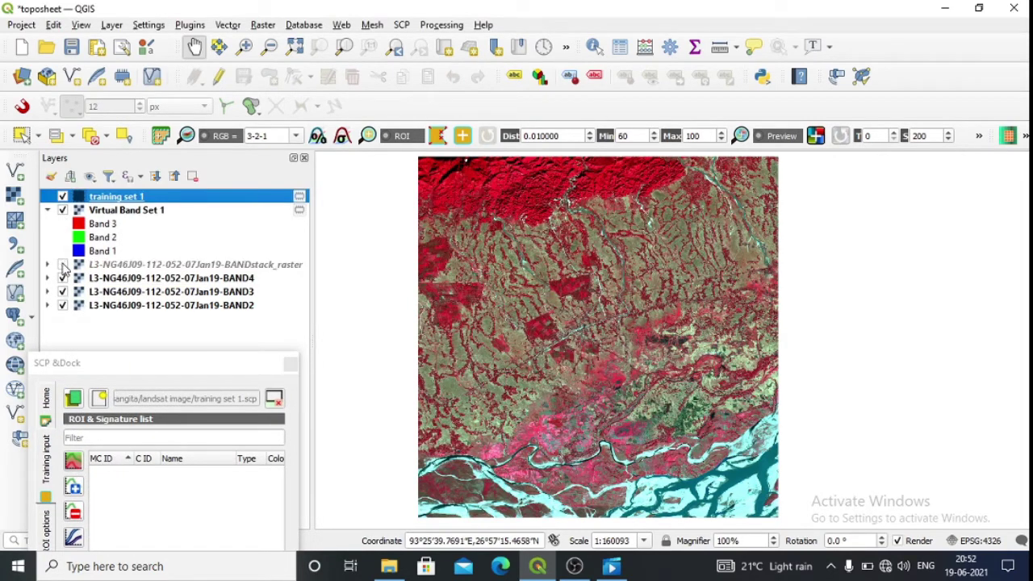
{"action": "left_click", "coordinate": [62, 265]}
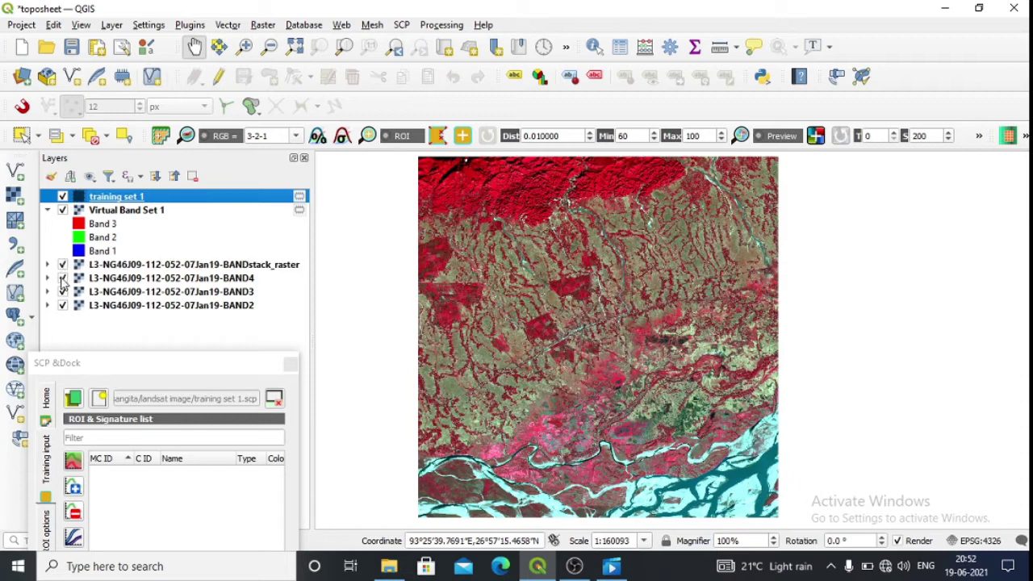
{"action": "left_click", "coordinate": [62, 278]}
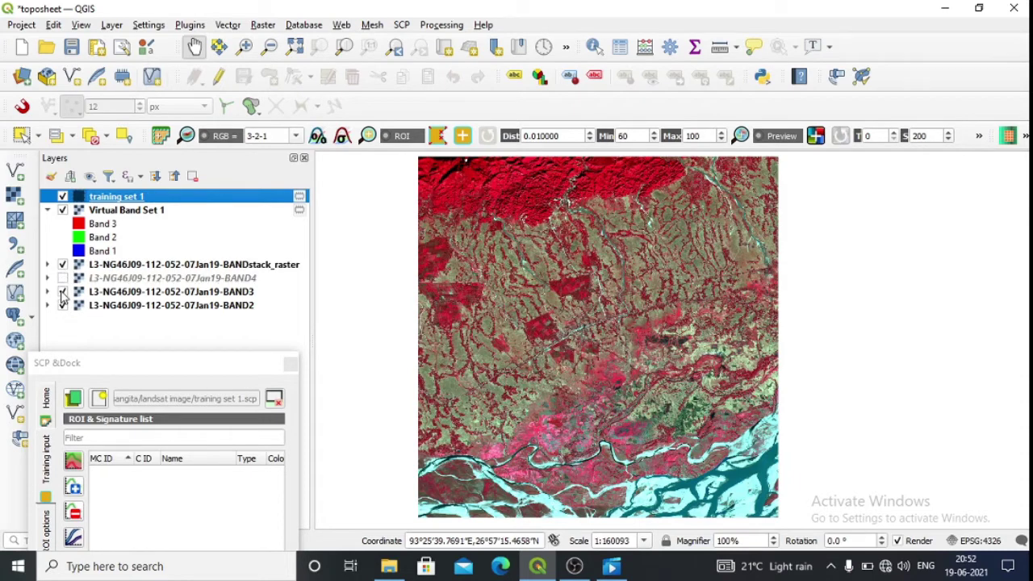
{"action": "left_click", "coordinate": [63, 293]}
{"action": "left_click", "coordinate": [63, 305]}
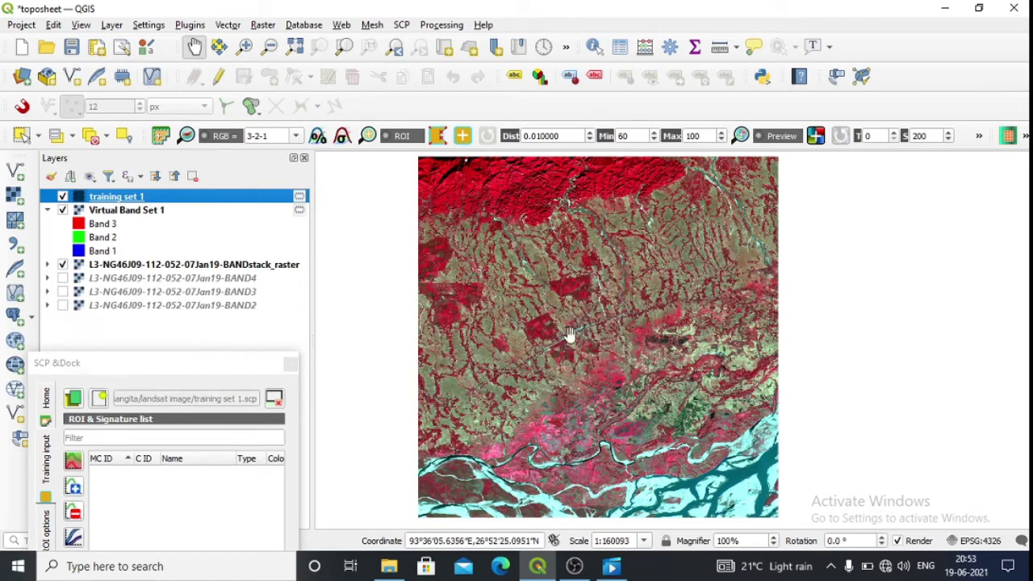
{"action": "mouse_move", "coordinate": [565, 319]}
{"action": "left_mouse_down"}
{"action": "mouse_move", "coordinate": [548, 353]}
{"action": "mouse_move", "coordinate": [567, 325]}
{"action": "left_mouse_up"}
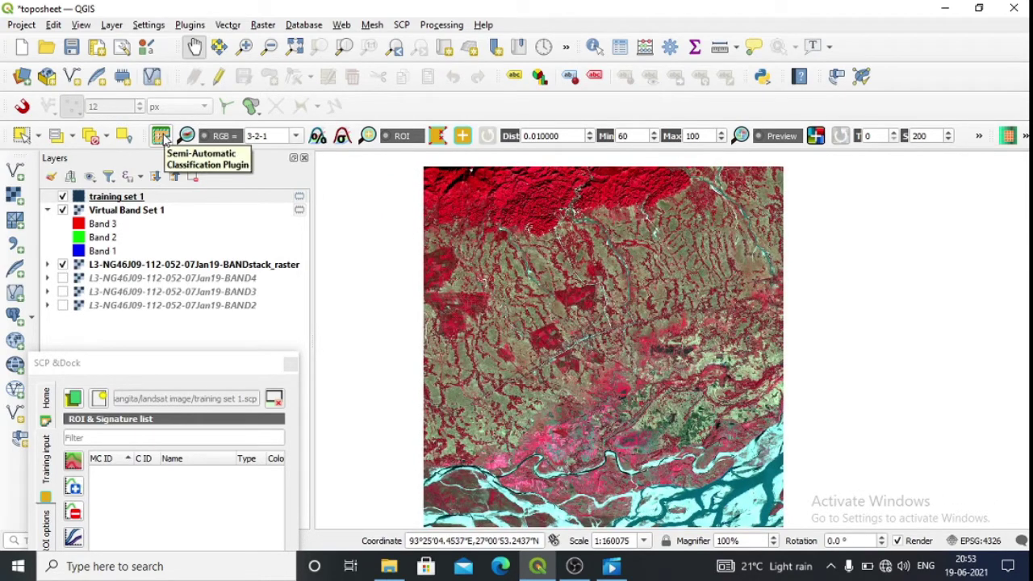
{"action": "left_click", "coordinate": [161, 136]}
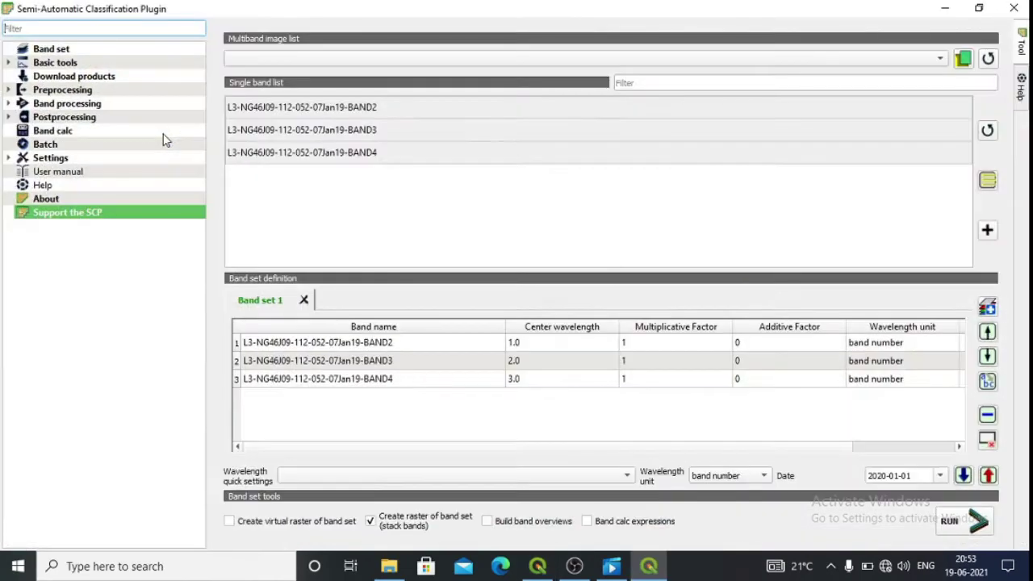
{"action": "left_click", "coordinate": [1013, 8]}
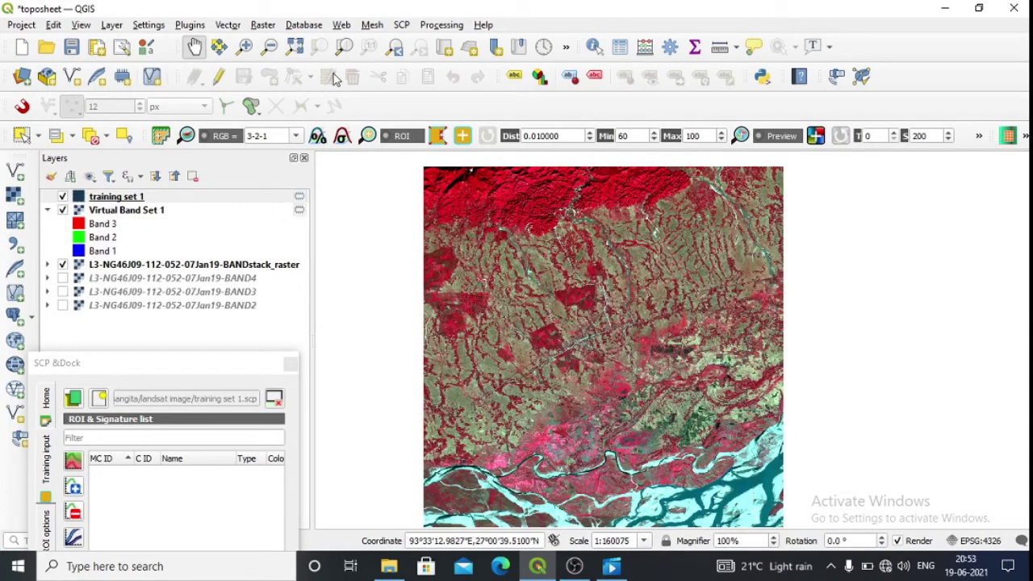
Step: Draw an ROI polygon over the red hills near the image's northern edge and reposition the SCP dock to show its class fields
{"action": "left_click", "coordinate": [436, 136]}
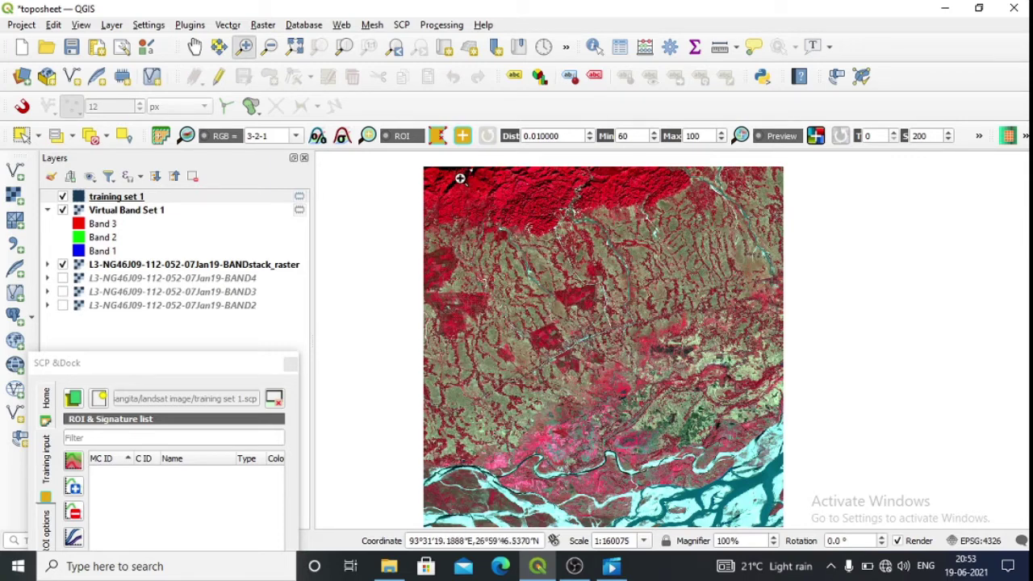
{"action": "left_click_drag", "start_coordinate": [459, 178], "coordinate": [652, 224]}
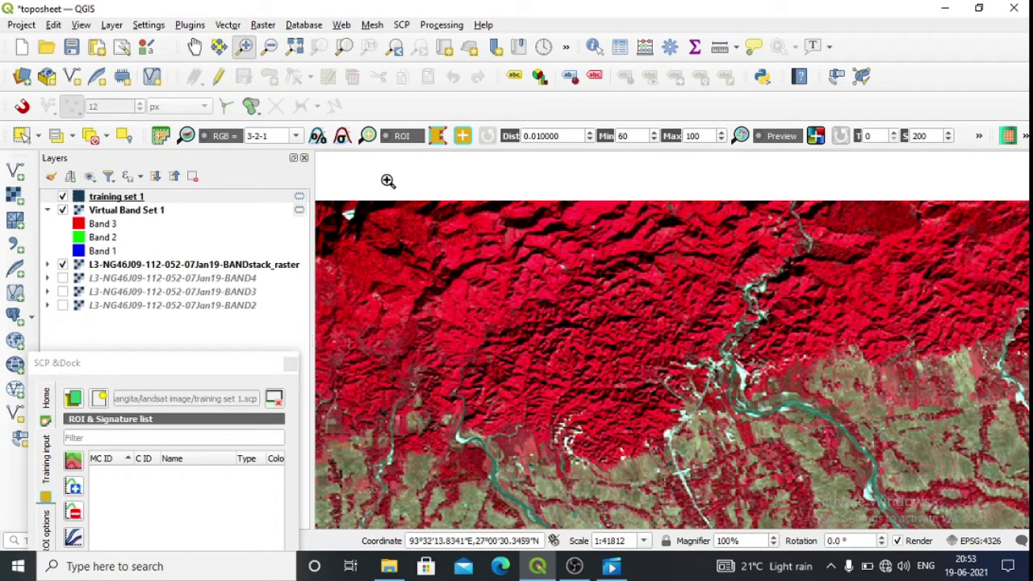
{"action": "left_click", "coordinate": [437, 135]}
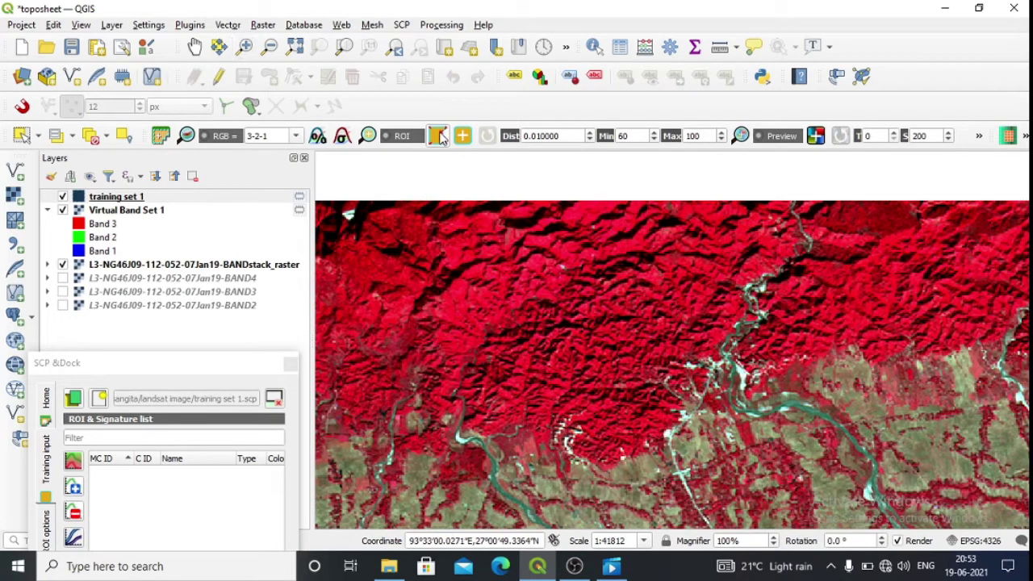
{"action": "left_click", "coordinate": [433, 232]}
{"action": "left_click", "coordinate": [410, 259]}
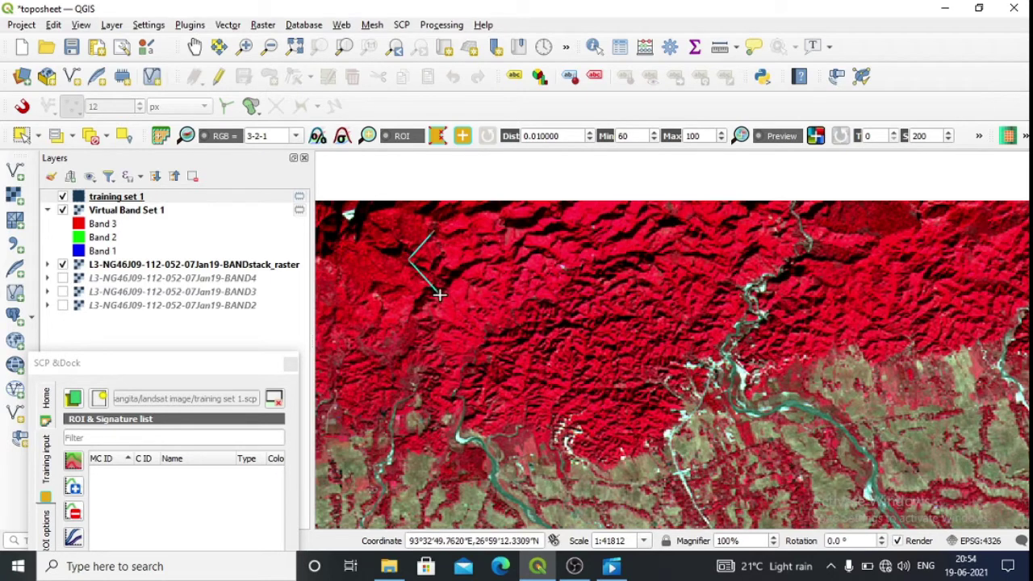
{"action": "left_click", "coordinate": [505, 303]}
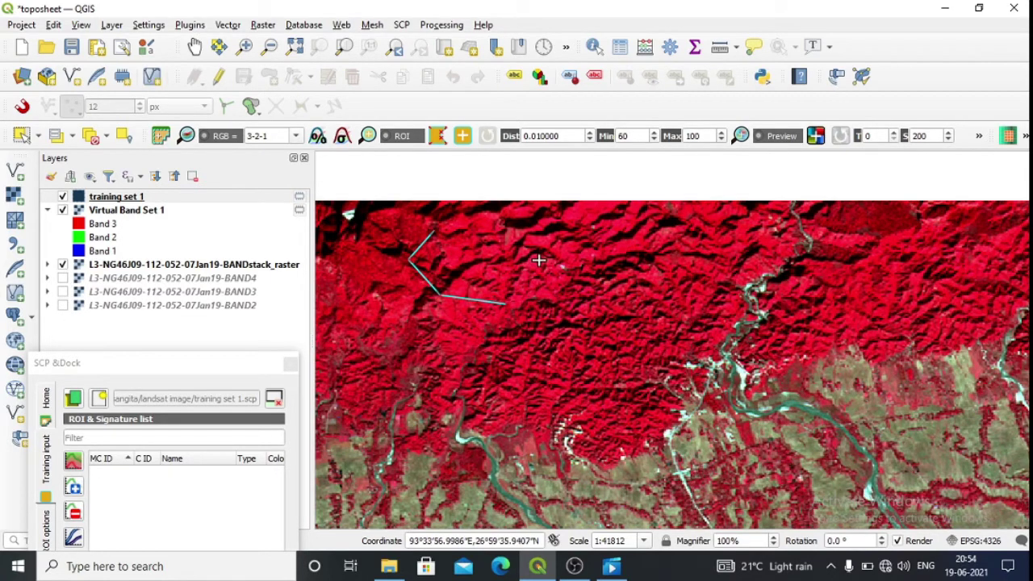
{"action": "left_click", "coordinate": [536, 260]}
{"action": "left_click", "coordinate": [520, 217]}
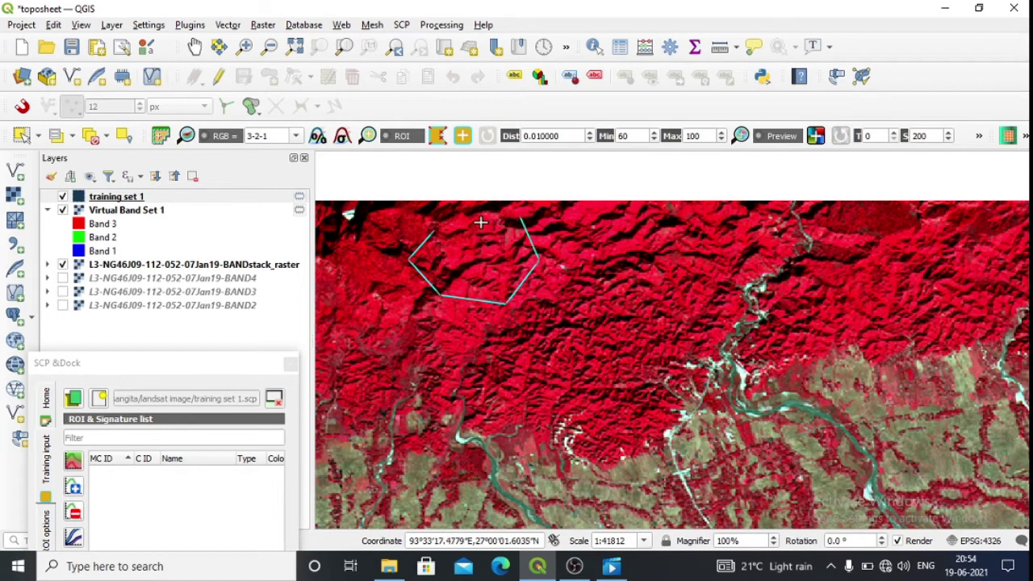
{"action": "left_click", "coordinate": [482, 221]}
{"action": "left_click", "coordinate": [447, 229]}
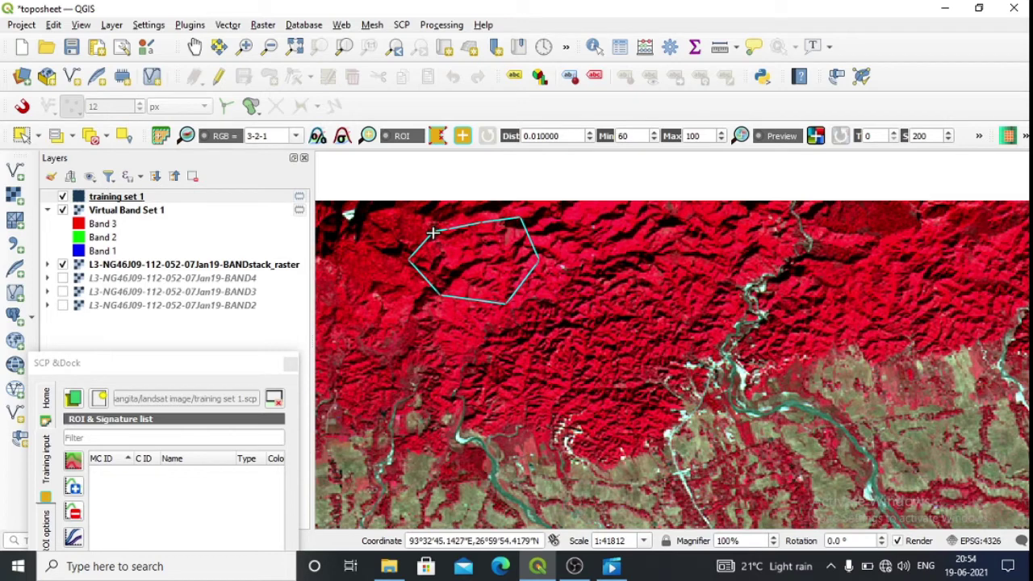
{"action": "right_click", "coordinate": [432, 233]}
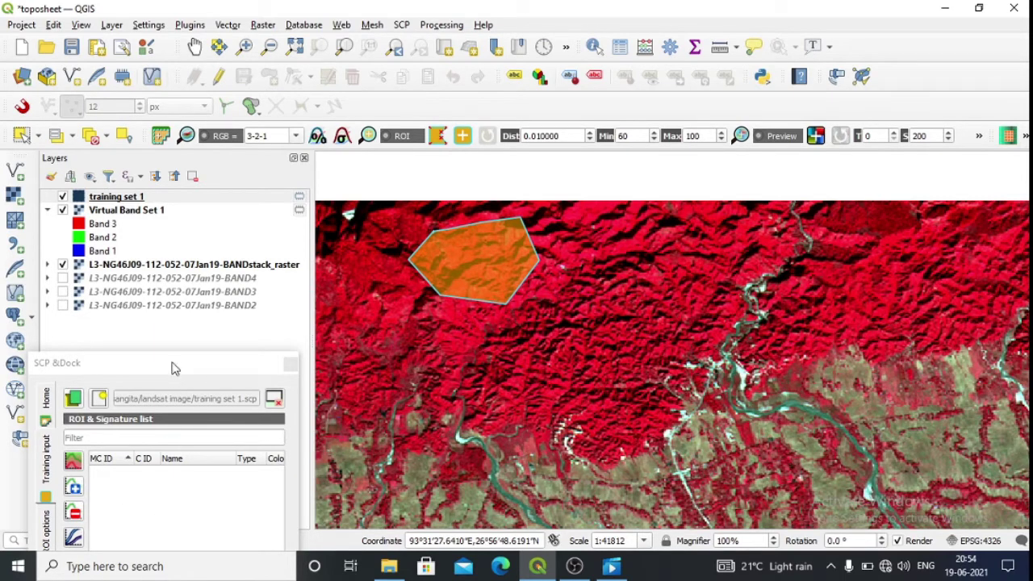
{"action": "left_click_drag", "start_coordinate": [172, 367], "coordinate": [190, 156]}
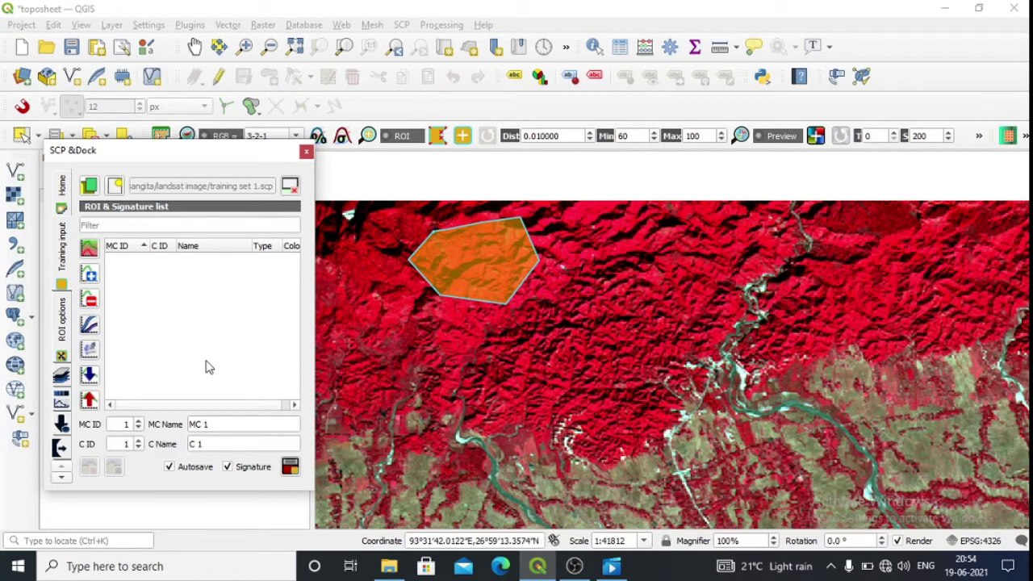
Step: Set the macroclass name of the drawn ROI to "forest area"
{"action": "left_click", "coordinate": [228, 425]}
{"action": "key", "text": "BackSpace"}
{"action": "key", "text": "BackSpace"}
{"action": "key", "text": "BackSpace"}
{"action": "key", "text": "BackSpace"}
{"action": "type", "text": "forest area"}
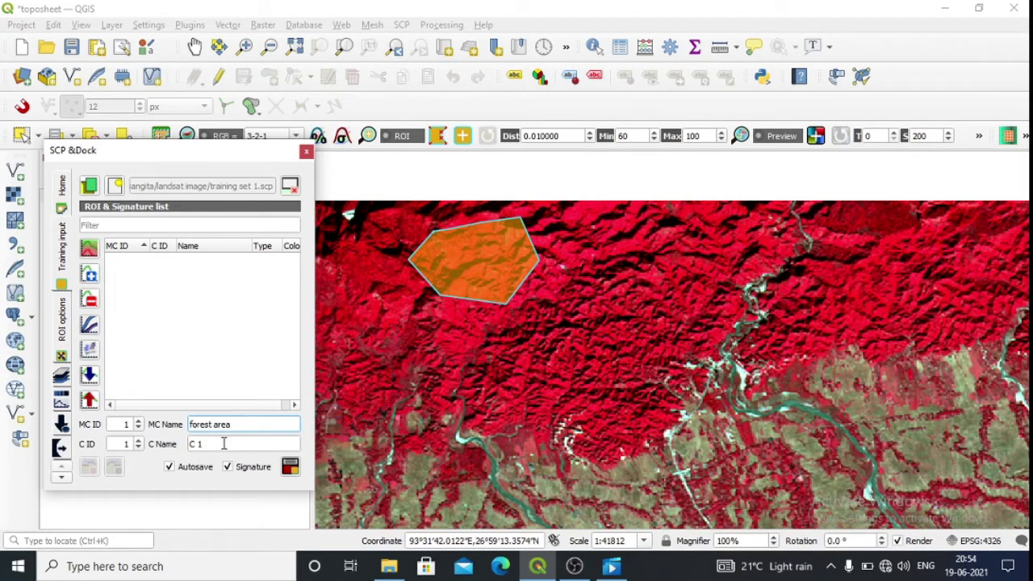
Step: Set the ROI's class name to "forest" and save the temporary ROI to the training input with its signature
{"action": "left_click", "coordinate": [223, 444]}
{"action": "key", "text": "BackSpace"}
{"action": "key", "text": "BackSpace"}
{"action": "key", "text": "BackSpace"}
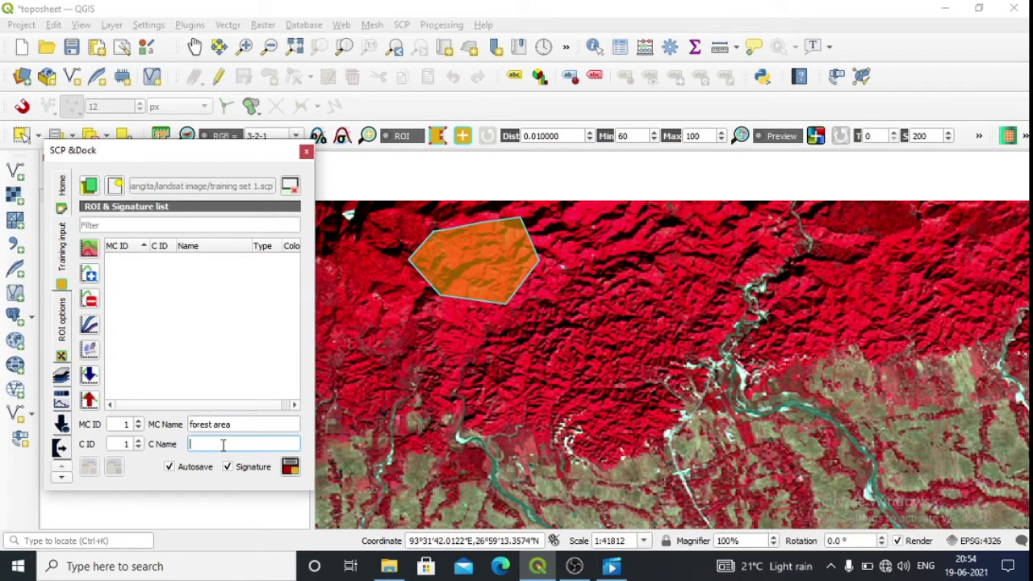
{"action": "type", "text": "forest"}
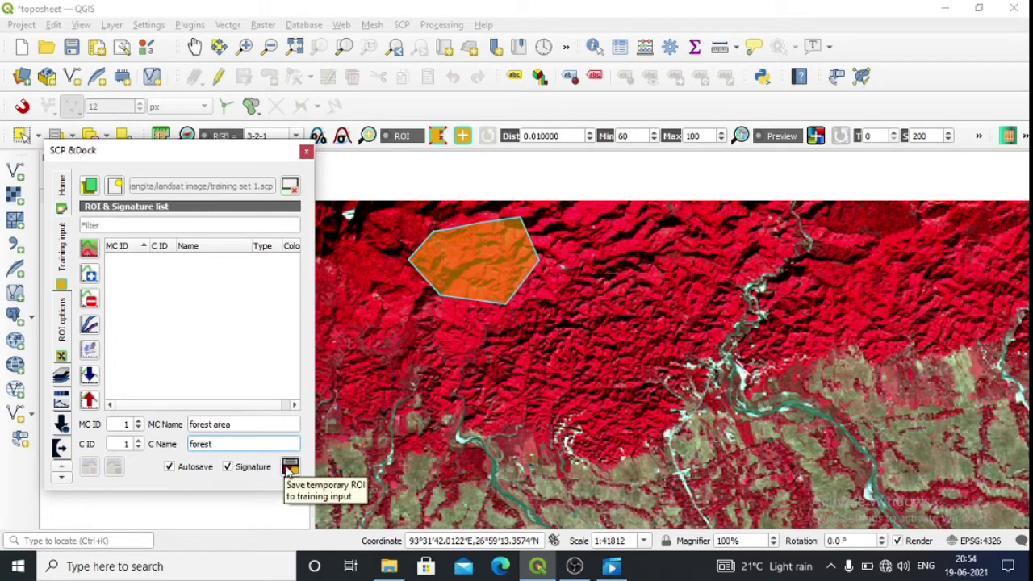
{"action": "left_click", "coordinate": [290, 468]}
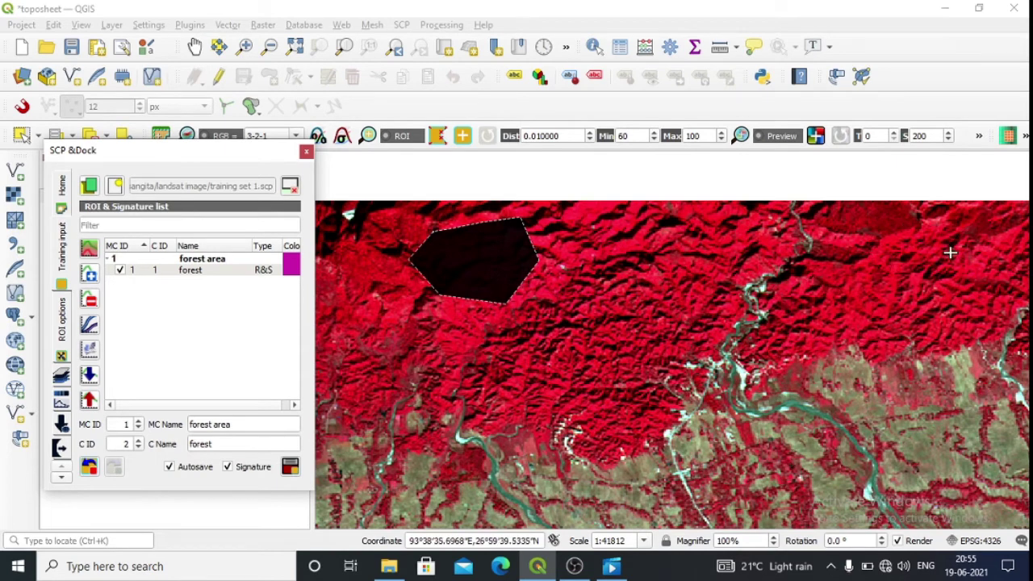
Step: Draw a second ROI polygon over the red forested hills east of the river, near the image's northern edge
{"action": "left_click", "coordinate": [903, 234]}
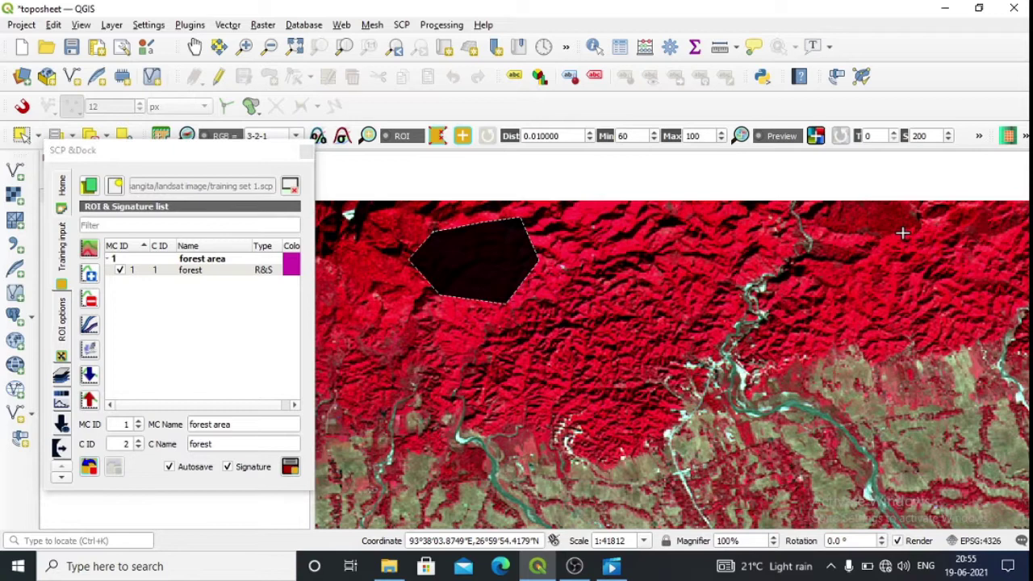
{"action": "left_click", "coordinate": [872, 260]}
{"action": "left_click", "coordinate": [904, 287]}
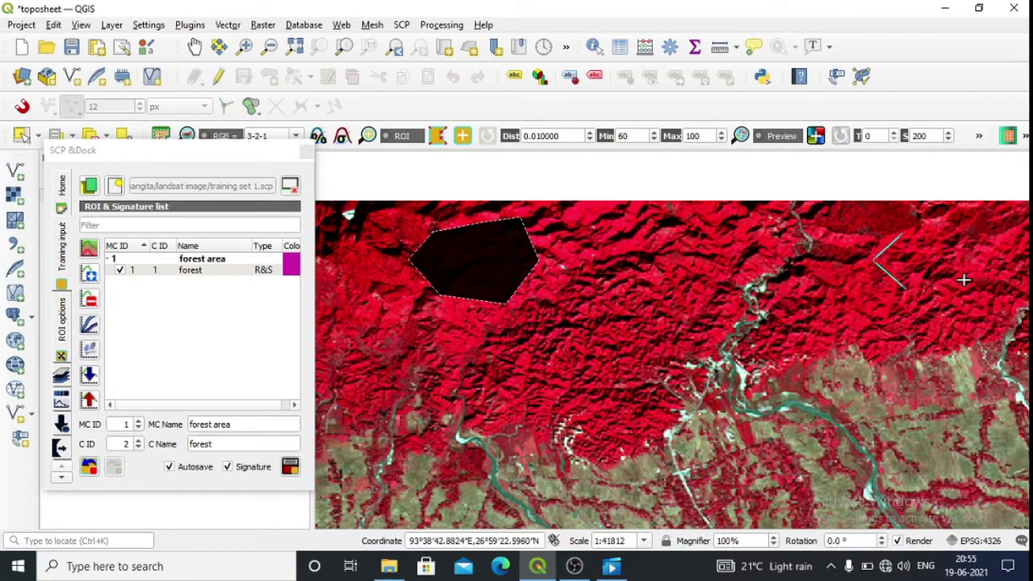
{"action": "left_click", "coordinate": [965, 280]}
{"action": "left_click", "coordinate": [981, 250]}
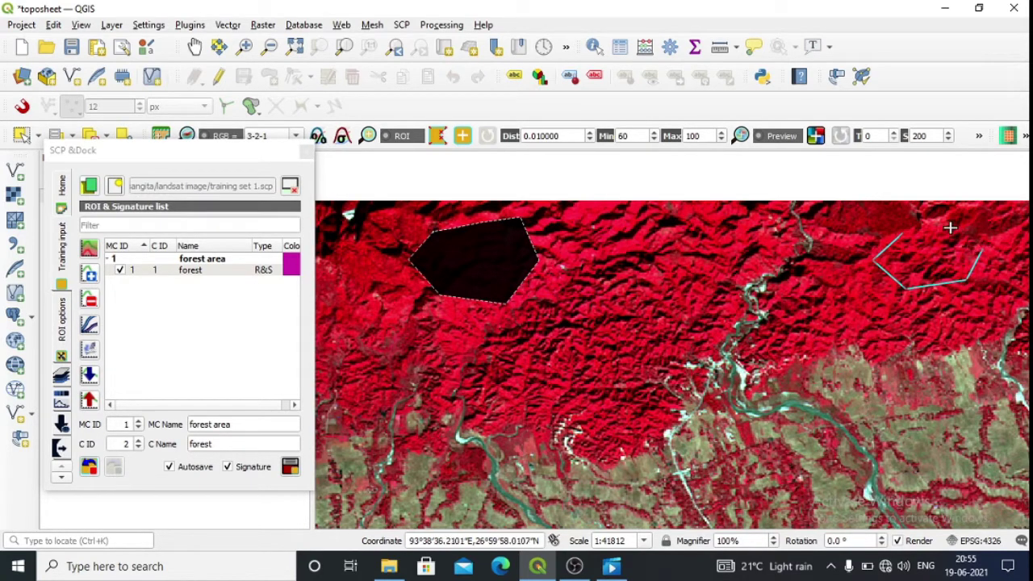
{"action": "left_click", "coordinate": [950, 228]}
{"action": "left_click", "coordinate": [912, 228]}
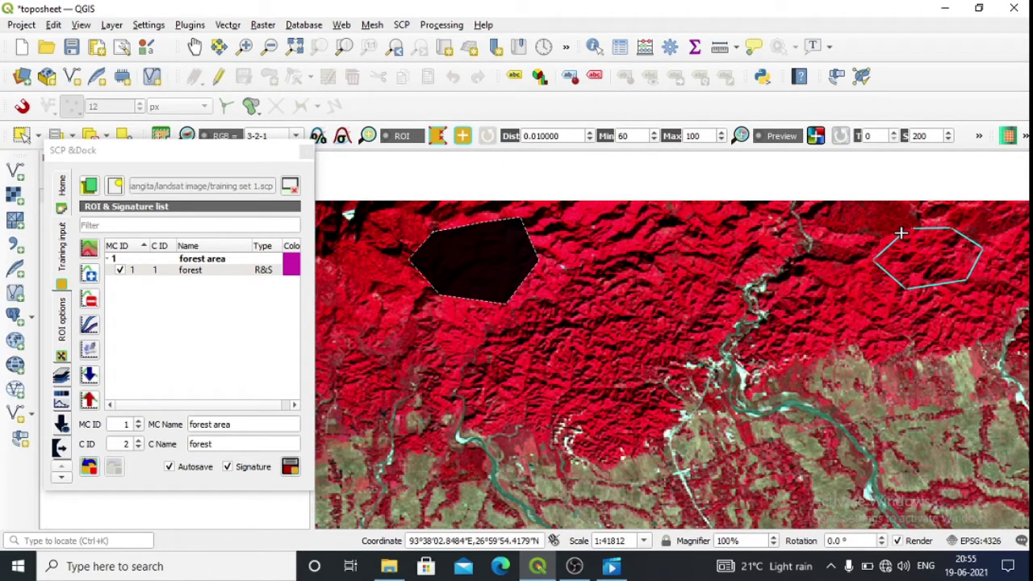
{"action": "right_click", "coordinate": [901, 234]}
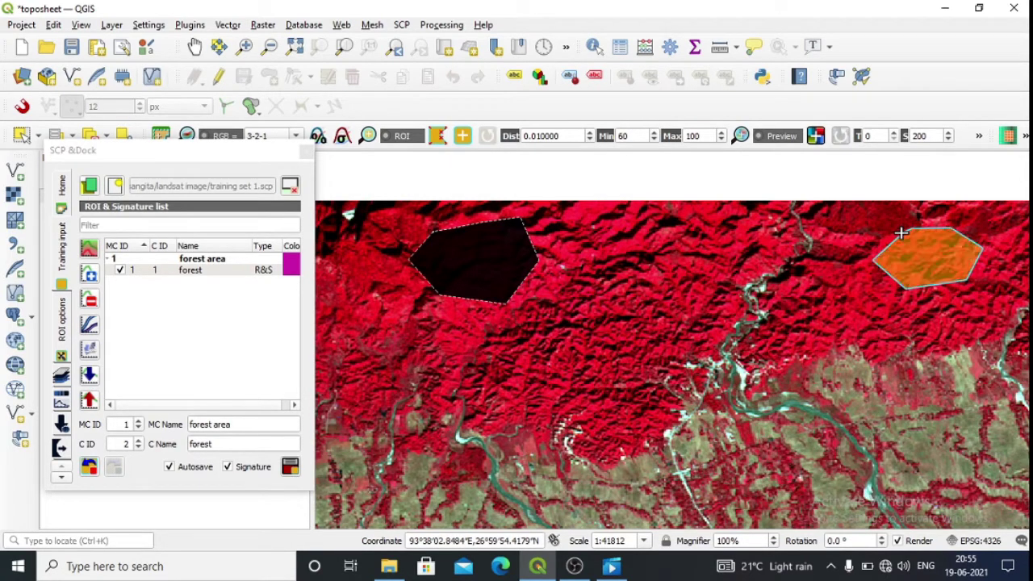
Step: Set the second polygon's class ID to 1 and save it to the training input as forest
{"action": "left_click", "coordinate": [128, 443]}
{"action": "key", "text": "BackSpace"}
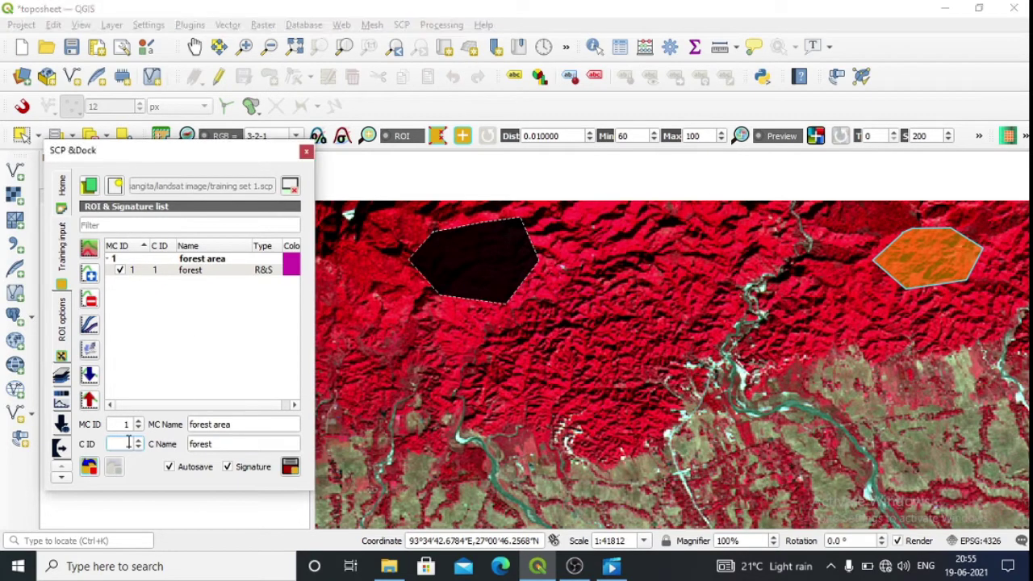
{"action": "type", "text": "1"}
{"action": "left_click", "coordinate": [291, 468]}
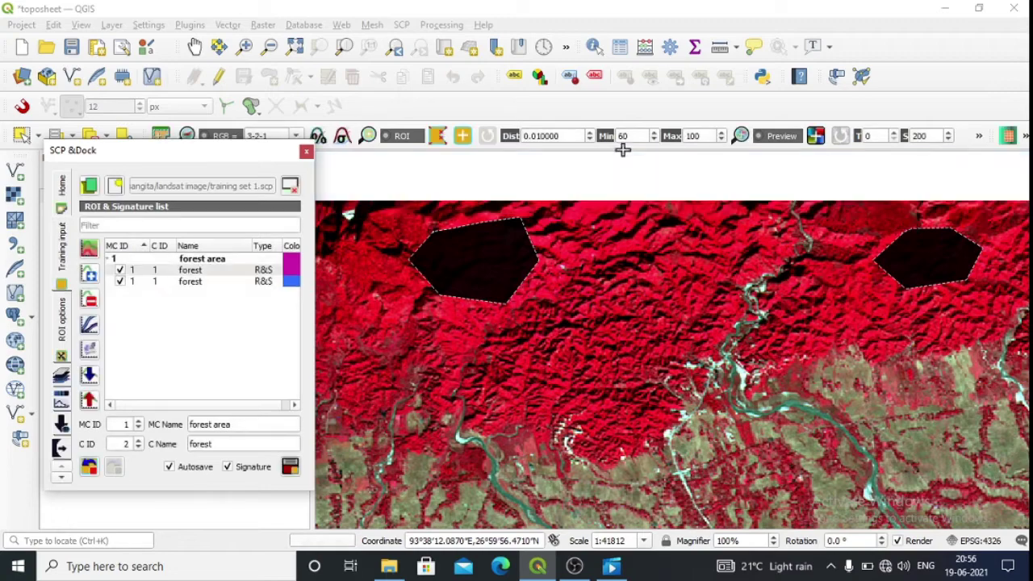
Step: Draw a third ROI polygon over the red forested hills, south of and between the two saved forest ROIs
{"action": "left_click", "coordinate": [295, 46]}
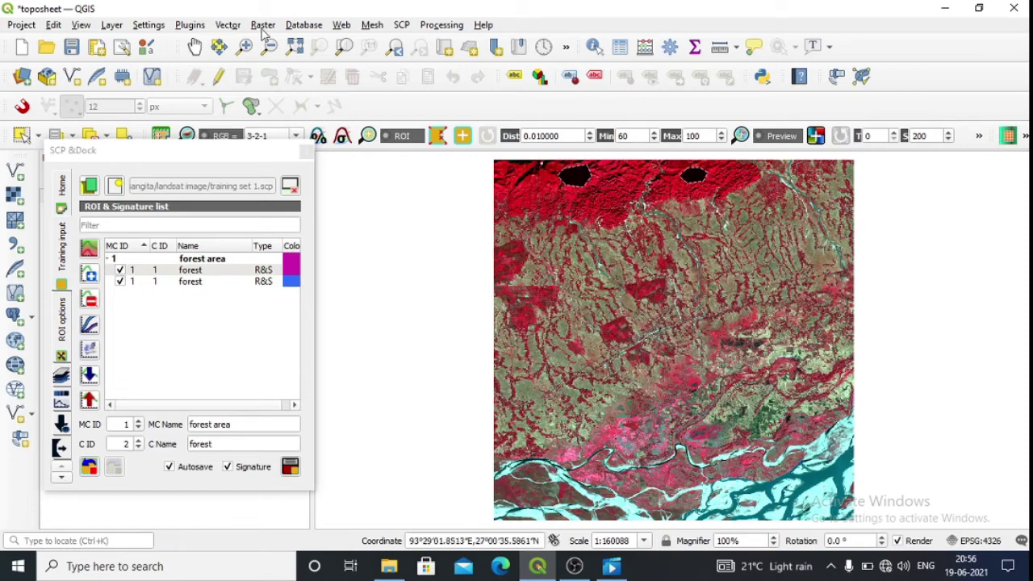
{"action": "left_click", "coordinate": [244, 46]}
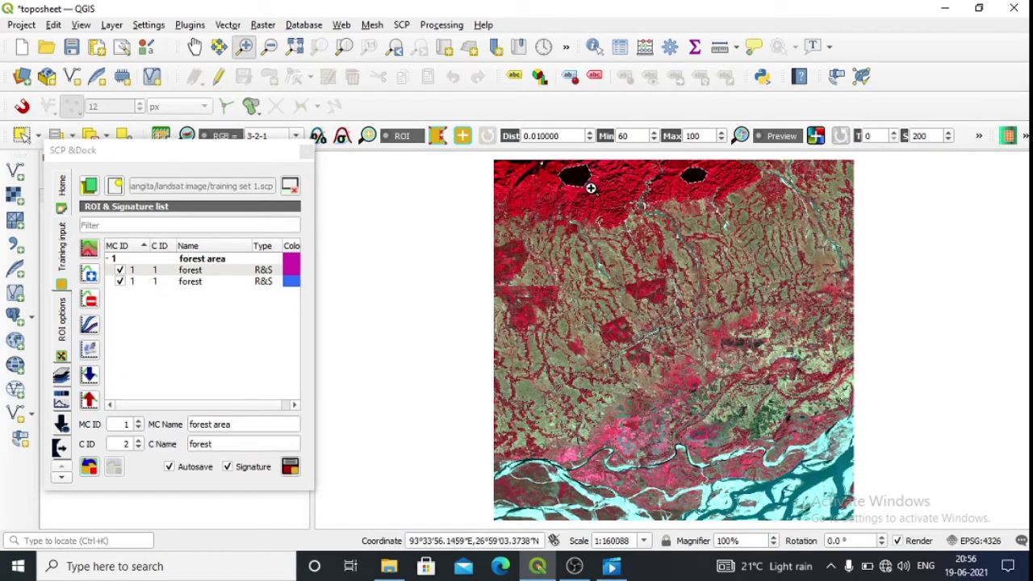
{"action": "left_click_drag", "start_coordinate": [590, 188], "coordinate": [652, 263]}
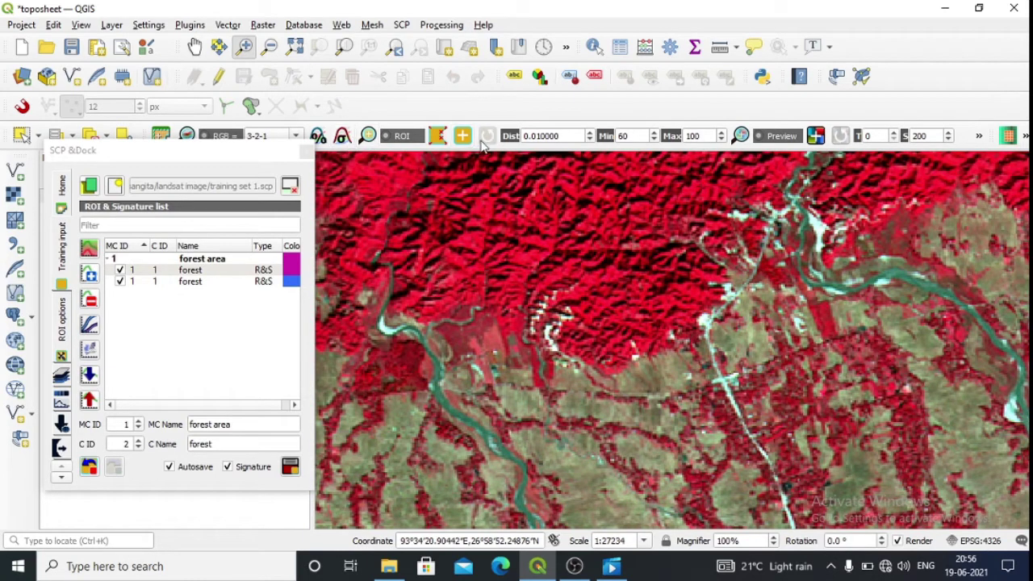
{"action": "left_click", "coordinate": [437, 137]}
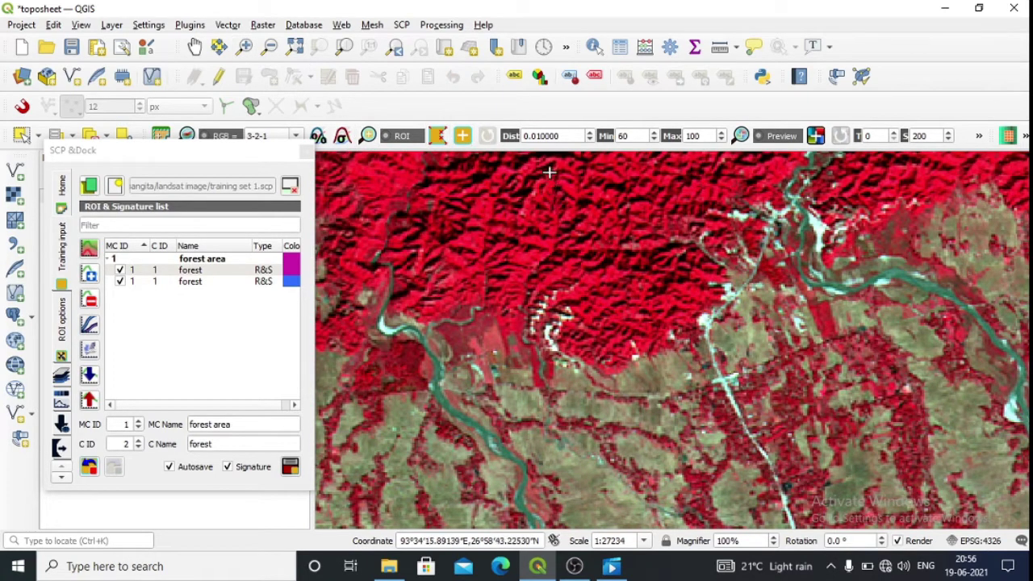
{"action": "left_click", "coordinate": [521, 194]}
{"action": "left_click", "coordinate": [536, 230]}
{"action": "left_click", "coordinate": [592, 242]}
{"action": "left_click", "coordinate": [639, 214]}
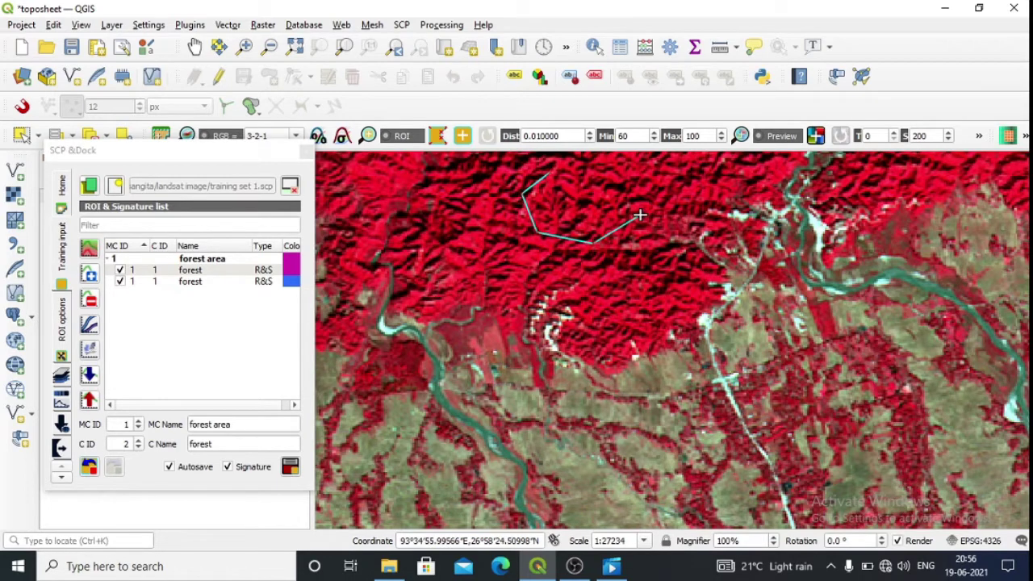
{"action": "left_click", "coordinate": [632, 184]}
{"action": "left_click", "coordinate": [588, 166]}
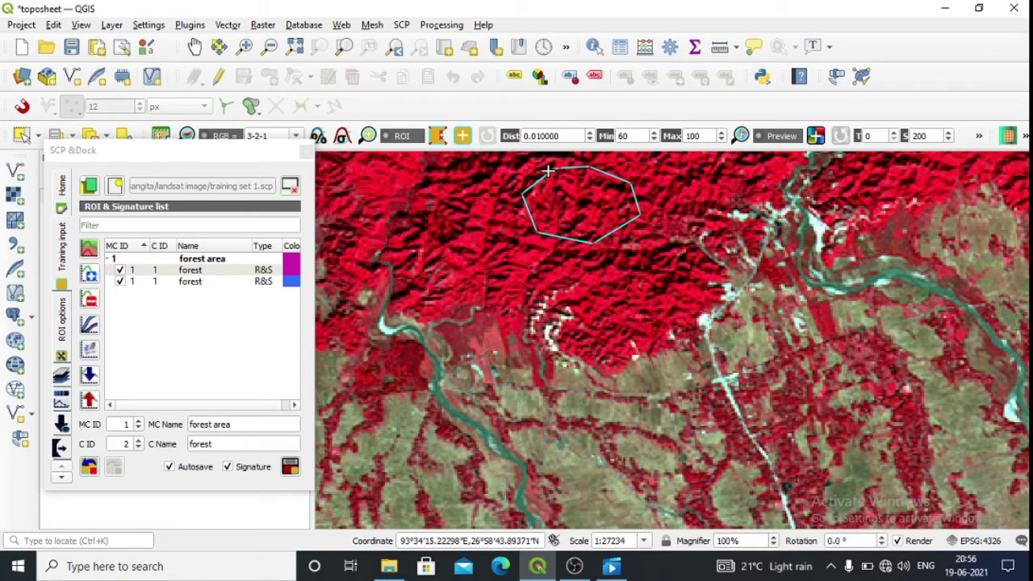
{"action": "right_click", "coordinate": [547, 171]}
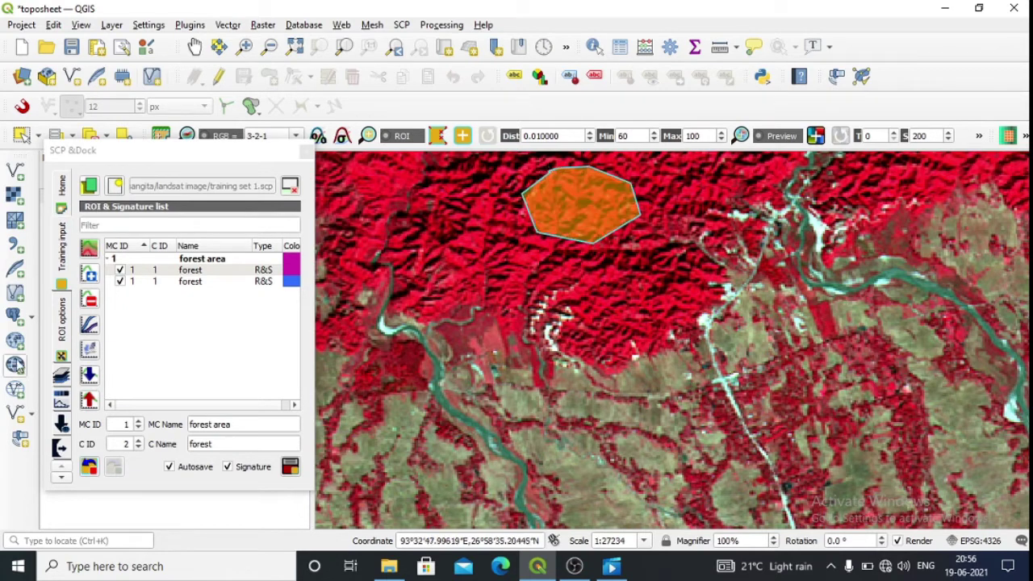
Step: Give the third polygon class ID 1 and save it to the training input as forest
{"action": "left_click", "coordinate": [128, 443]}
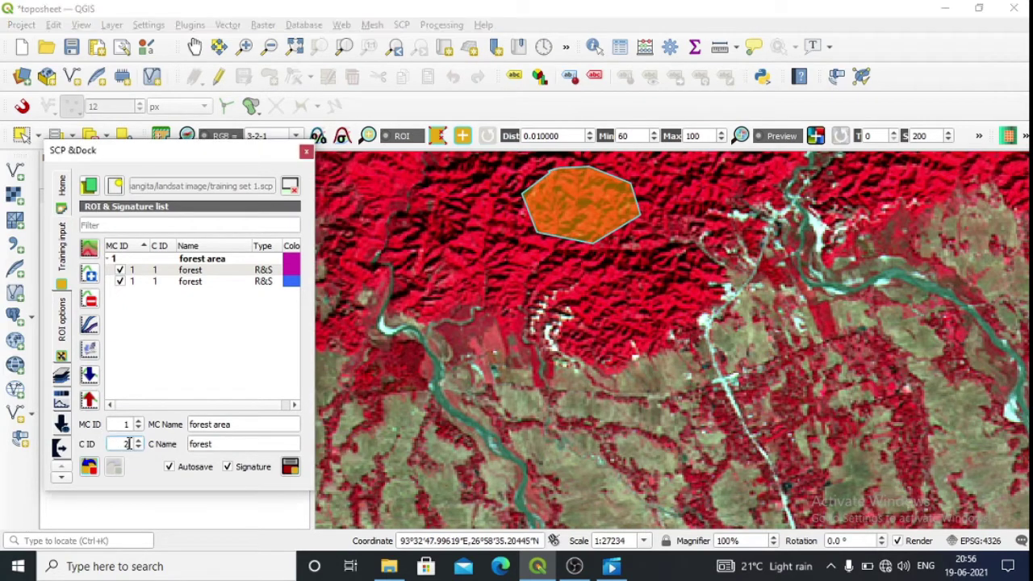
{"action": "key", "text": "BackSpace"}
{"action": "type", "text": "1"}
{"action": "left_click", "coordinate": [292, 469]}
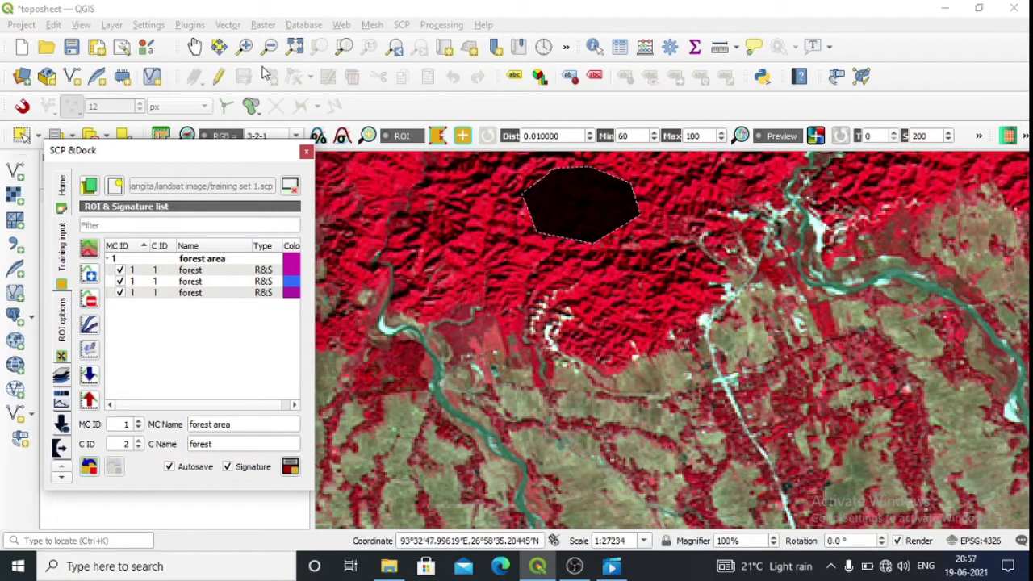
Step: Show the full image and merge the forest area group's three forest signatures into one average signature
{"action": "left_click", "coordinate": [296, 46]}
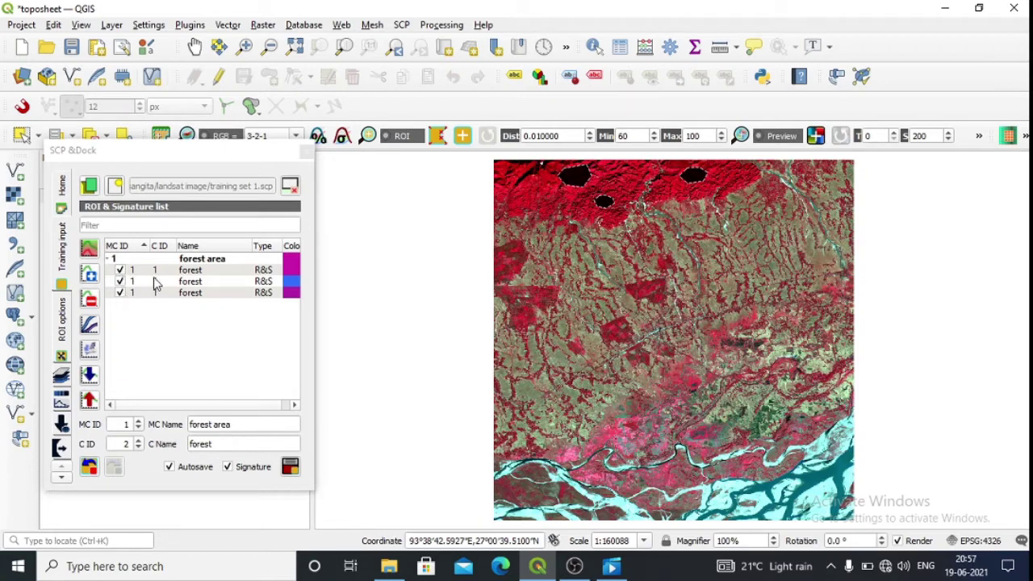
{"action": "left_click", "coordinate": [191, 262]}
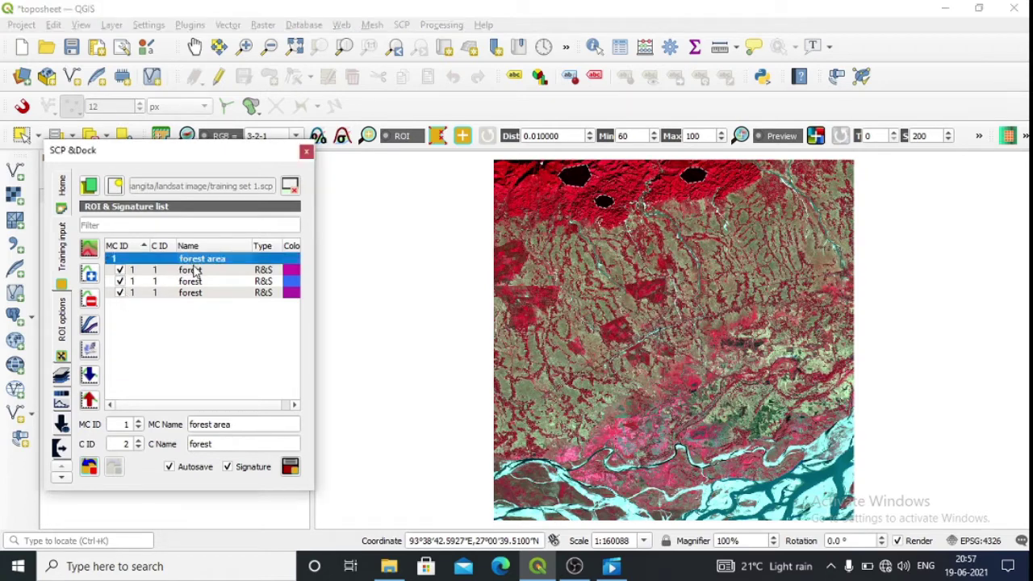
{"action": "left_click", "coordinate": [194, 272], "text": "ctrl"}
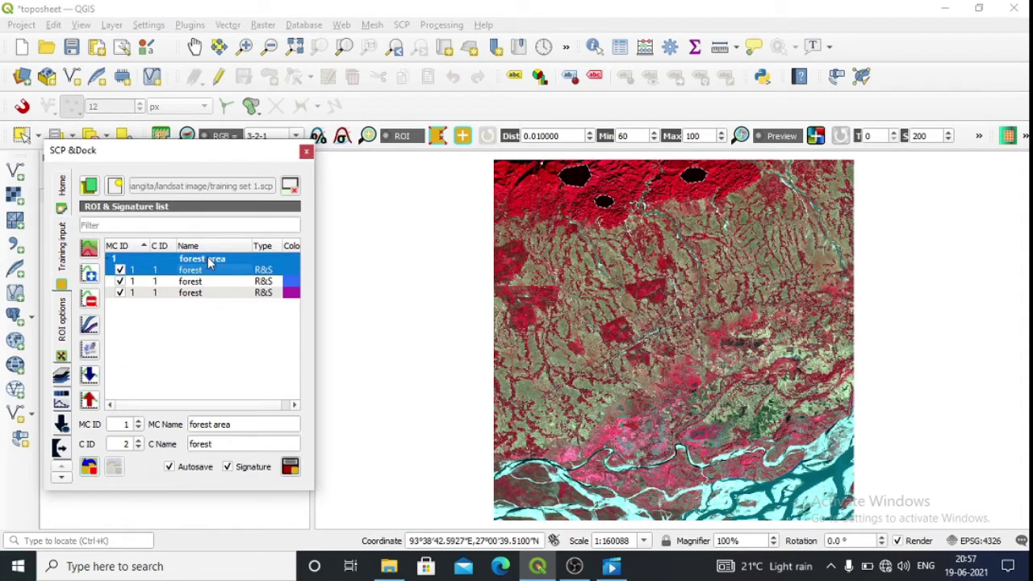
{"action": "left_click", "coordinate": [205, 259], "text": "ctrl"}
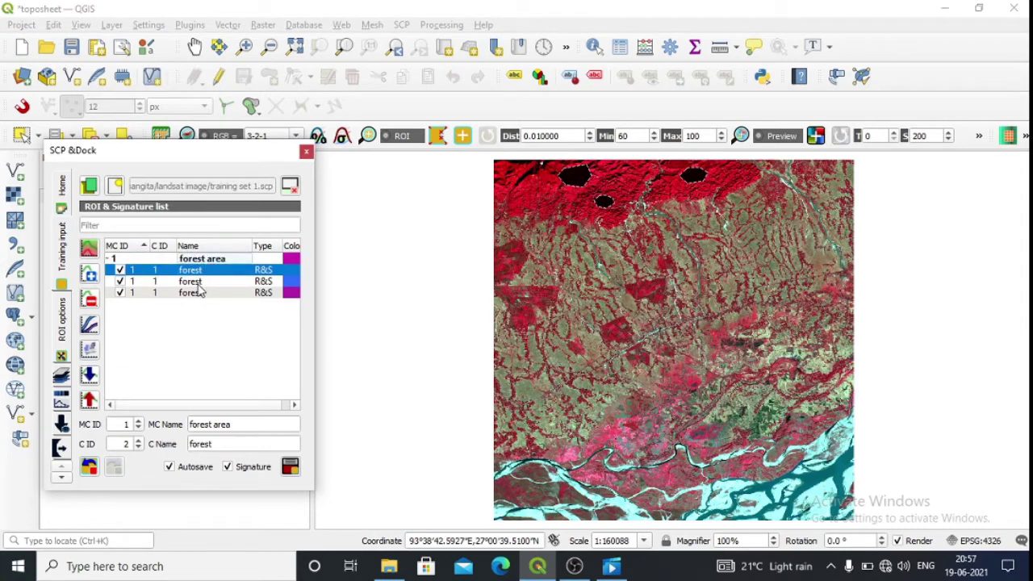
{"action": "left_click", "coordinate": [193, 281], "text": "ctrl"}
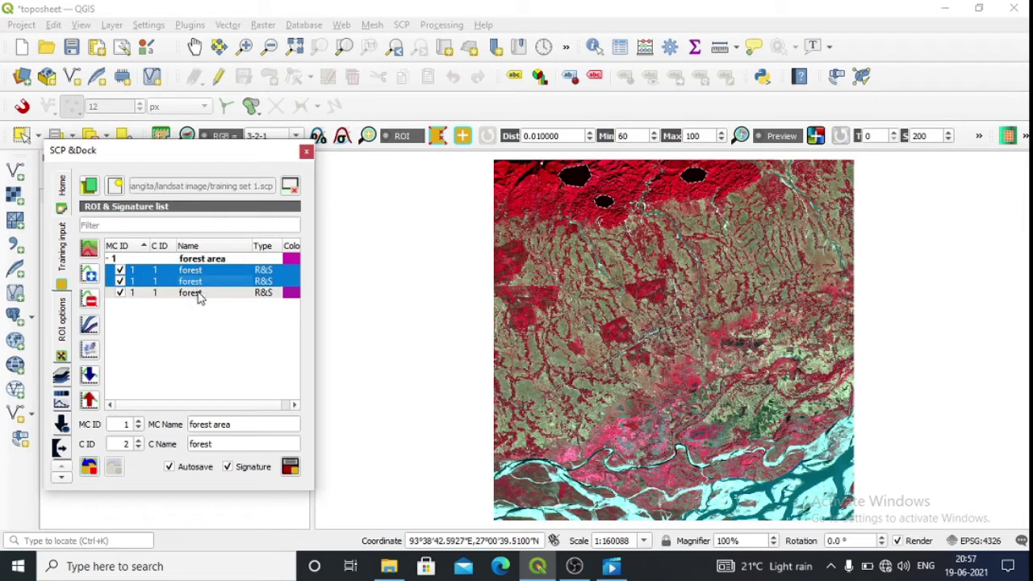
{"action": "left_click", "coordinate": [198, 293], "text": "ctrl"}
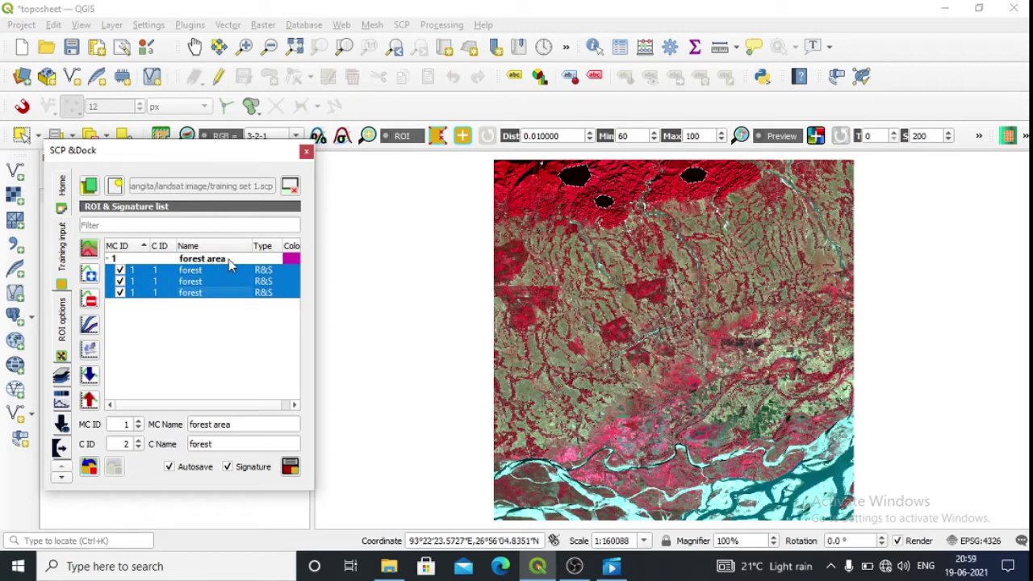
{"action": "left_click", "coordinate": [228, 259], "text": "ctrl"}
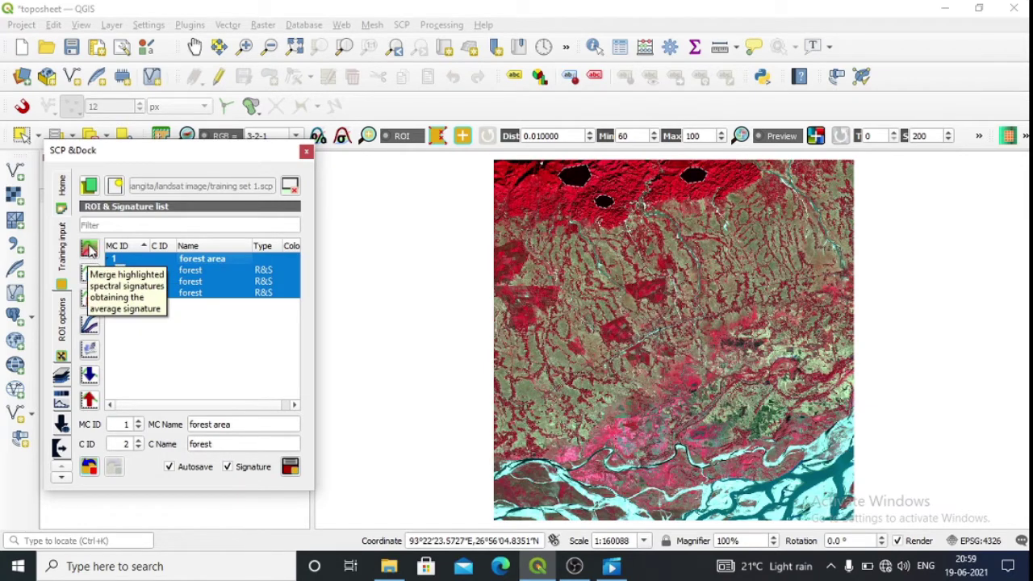
{"action": "left_click", "coordinate": [89, 248]}
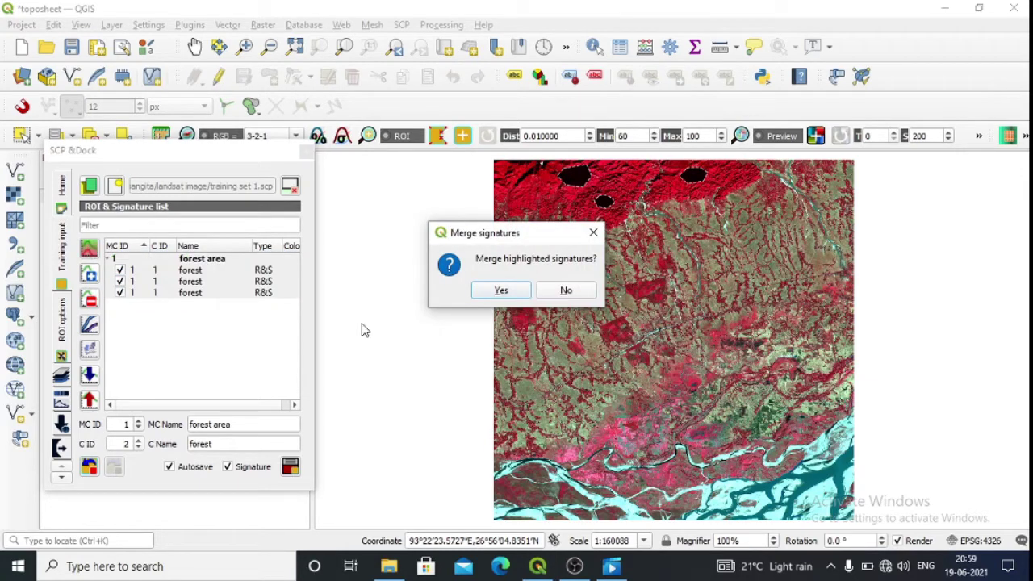
{"action": "left_click", "coordinate": [501, 291]}
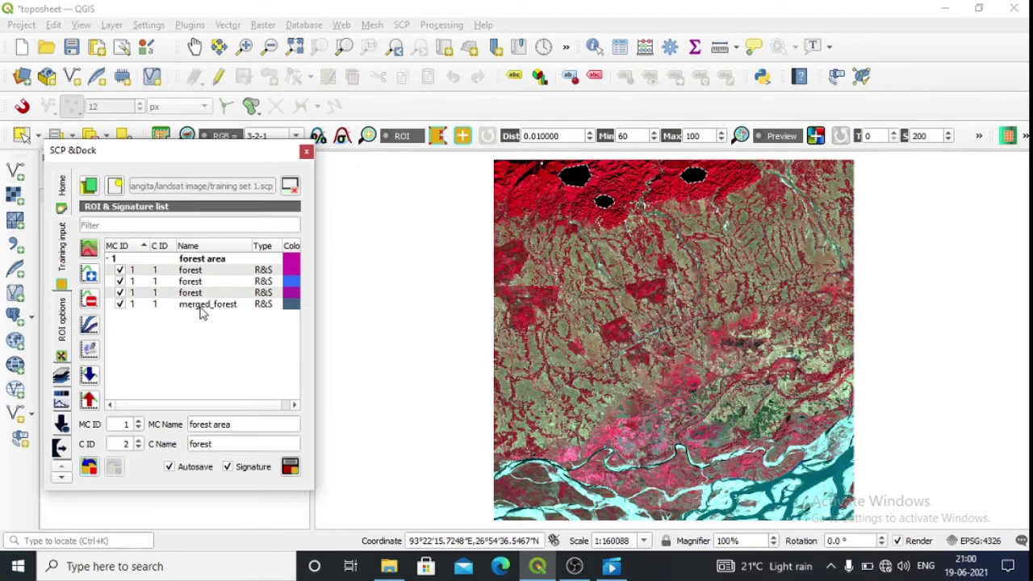
Step: Uncheck the merged_forest signature while keeping the three individual forest signatures checked
{"action": "left_click", "coordinate": [119, 293]}
{"action": "left_click", "coordinate": [120, 305]}
{"action": "left_click", "coordinate": [120, 304]}
{"action": "left_click", "coordinate": [121, 293]}
Step: Delete the three individual forest ROIs and signatures from the list, keeping only merged_forest
{"action": "left_click", "coordinate": [139, 270]}
{"action": "left_click", "coordinate": [142, 281], "text": "shift"}
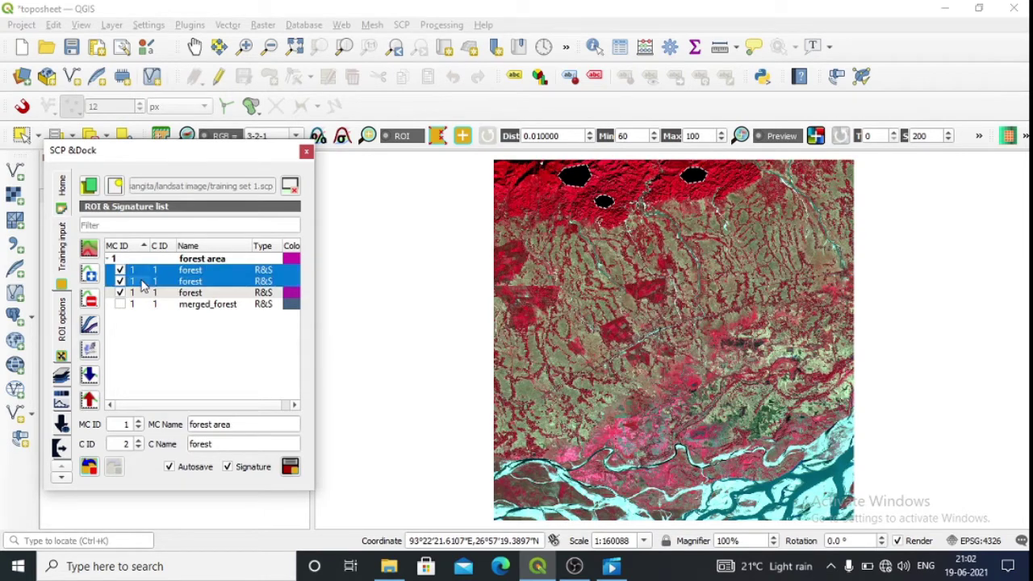
{"action": "left_click", "coordinate": [142, 293], "text": "shift"}
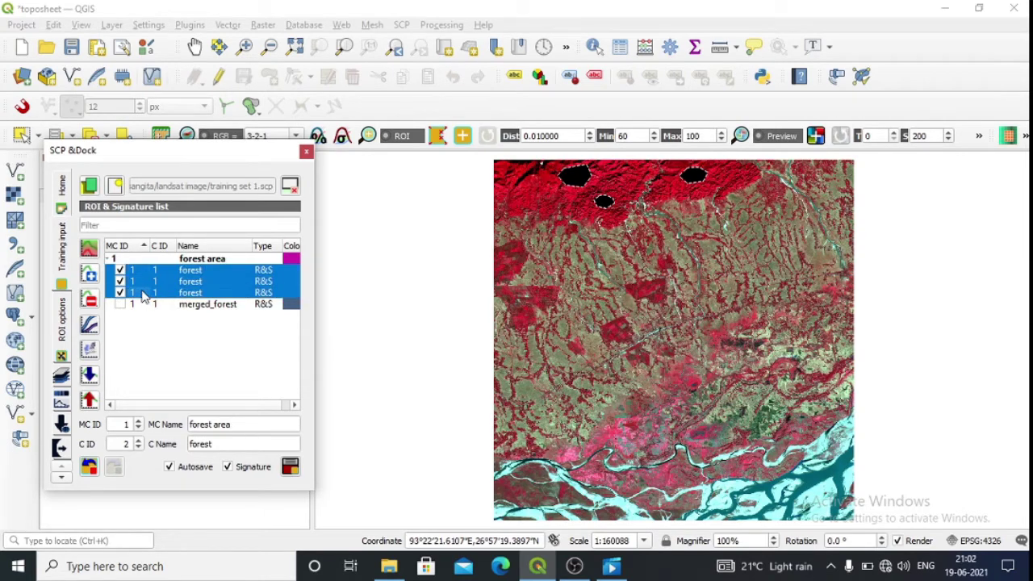
{"action": "left_click", "coordinate": [90, 299]}
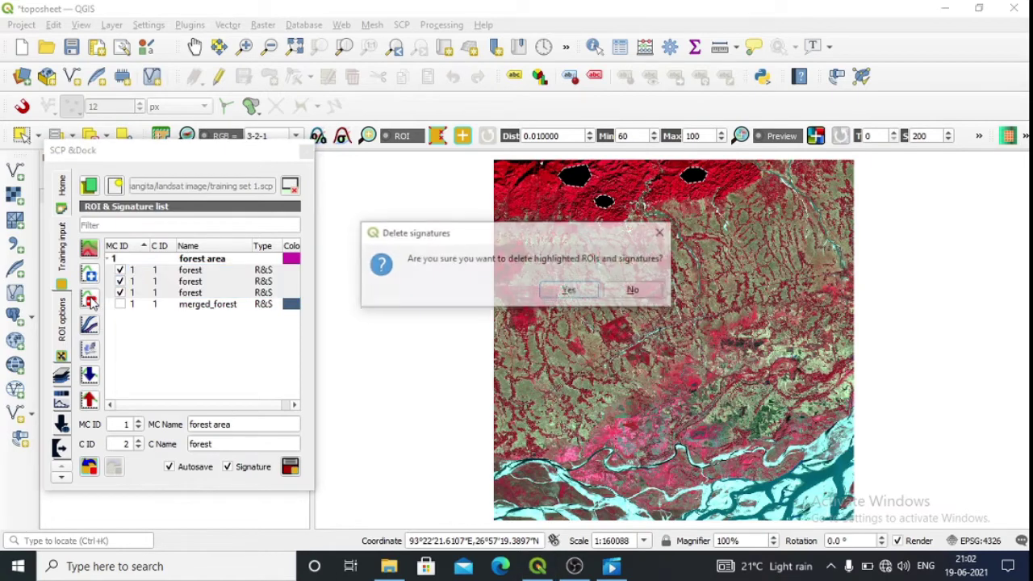
{"action": "left_click", "coordinate": [570, 290]}
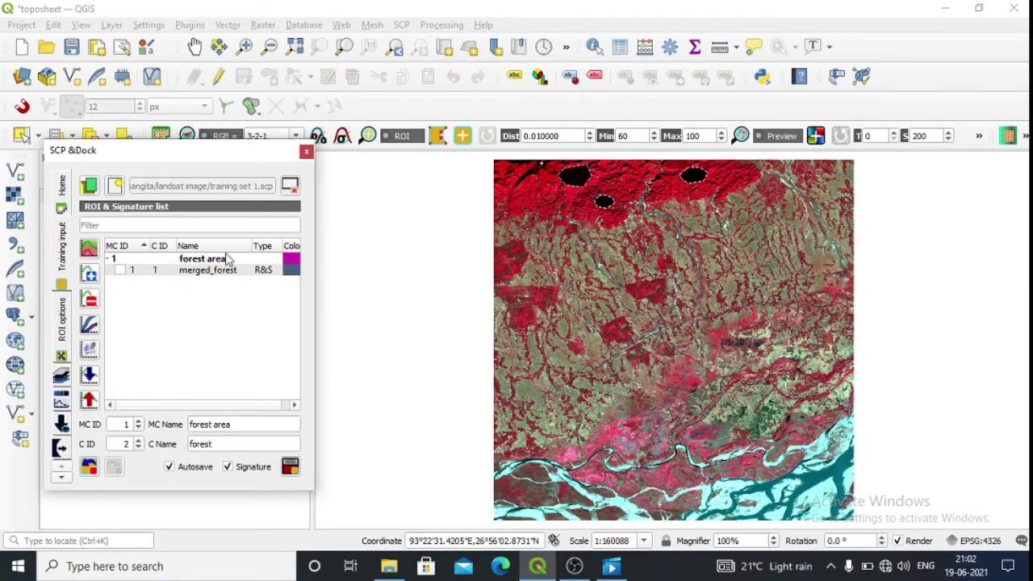
Step: Change the merged_forest signature's colour to green #55aa00
{"action": "left_click", "coordinate": [296, 273]}
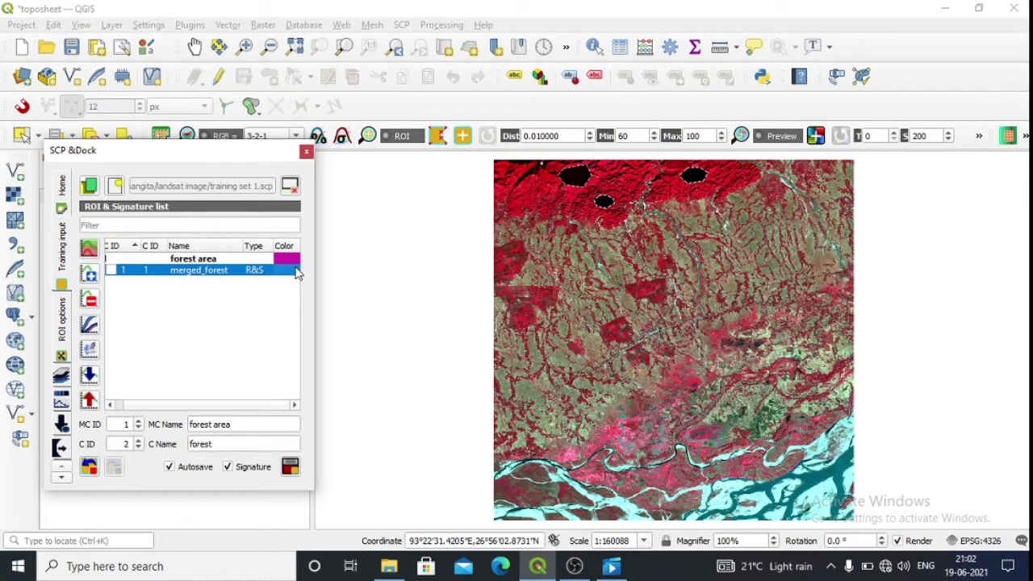
{"action": "left_click", "coordinate": [289, 246]}
{"action": "double_click", "coordinate": [289, 272]}
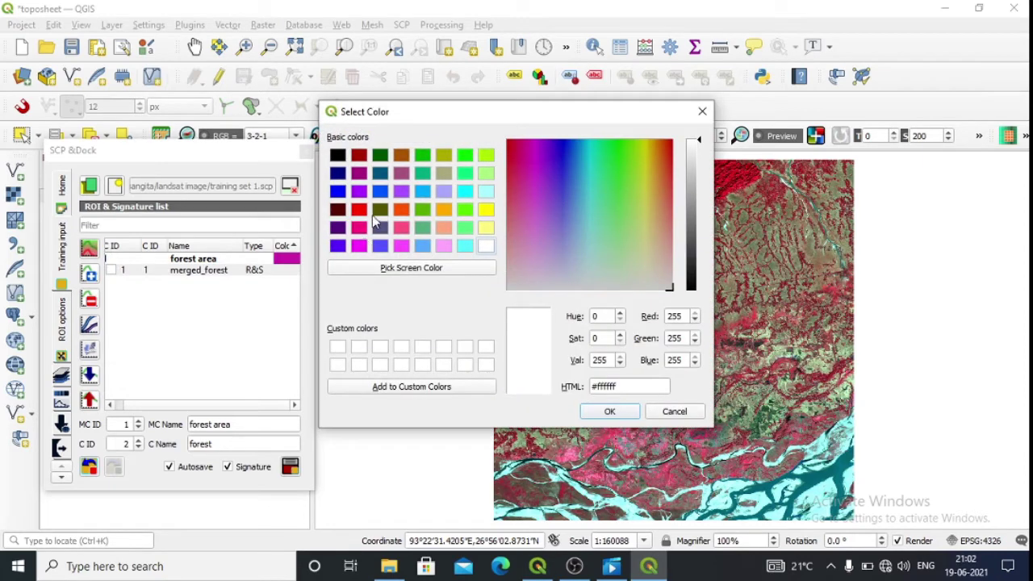
{"action": "left_click", "coordinate": [423, 209]}
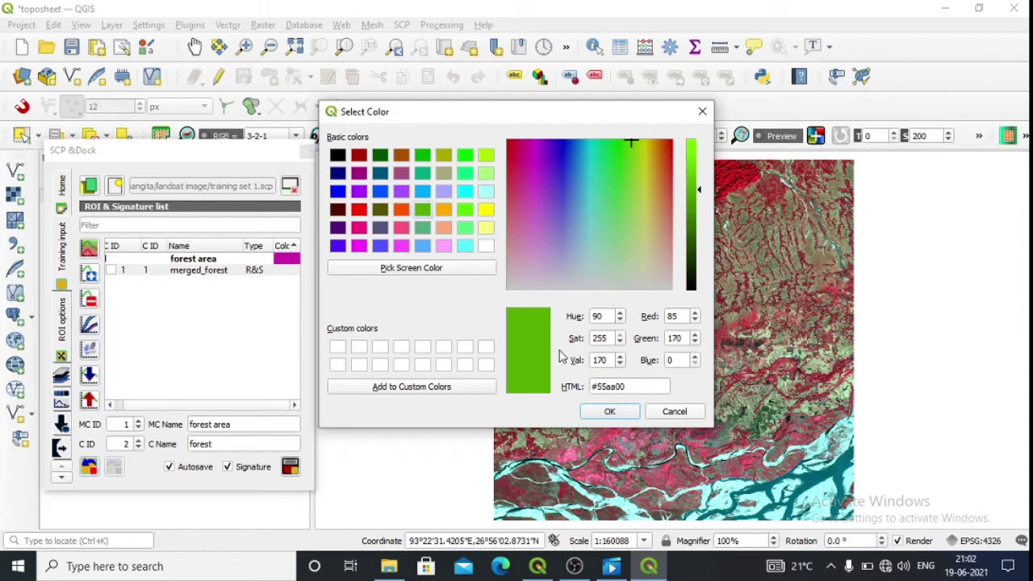
{"action": "left_click", "coordinate": [609, 410]}
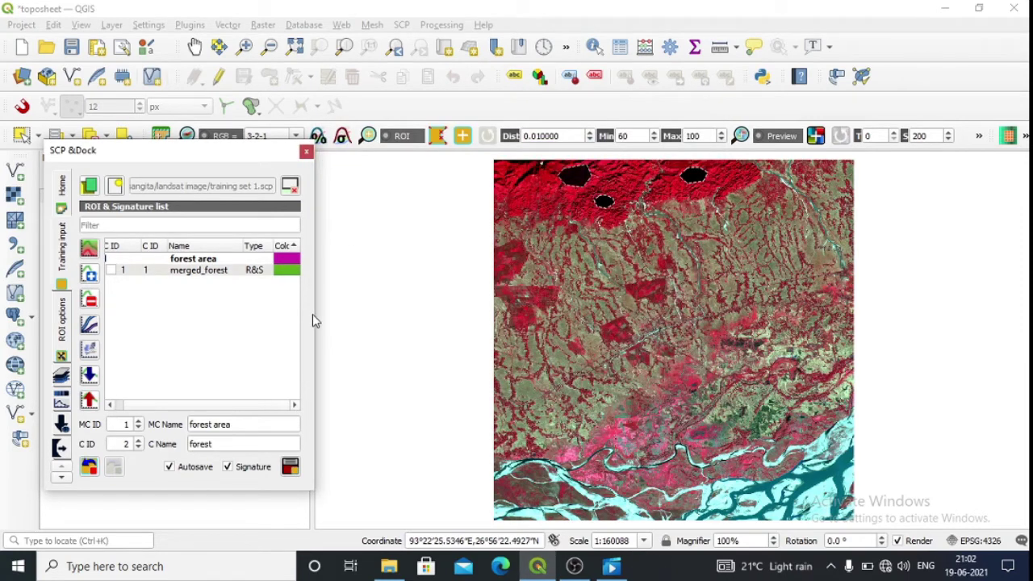
{"action": "left_click", "coordinate": [312, 314]}
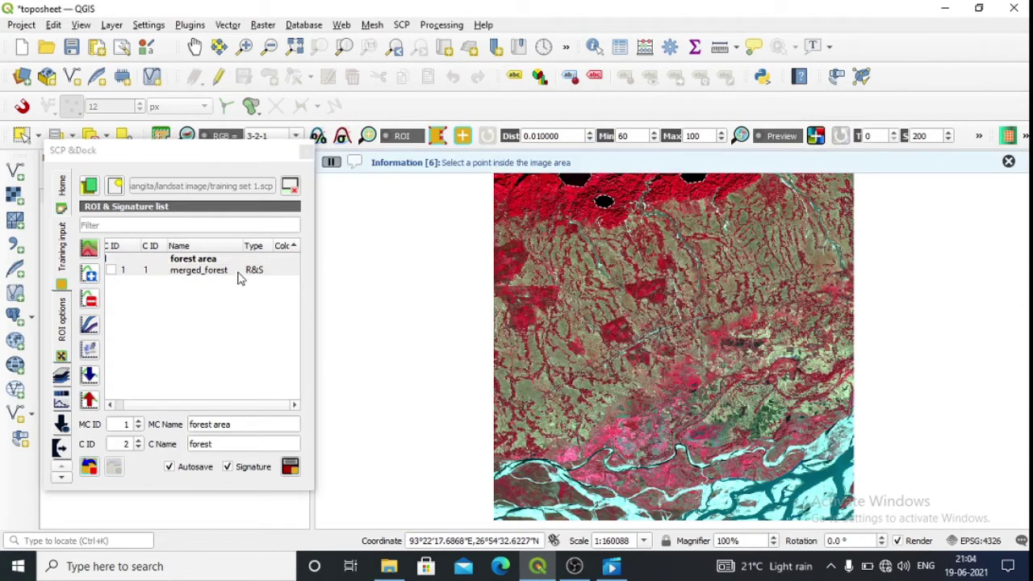
{"action": "left_click", "coordinate": [109, 405]}
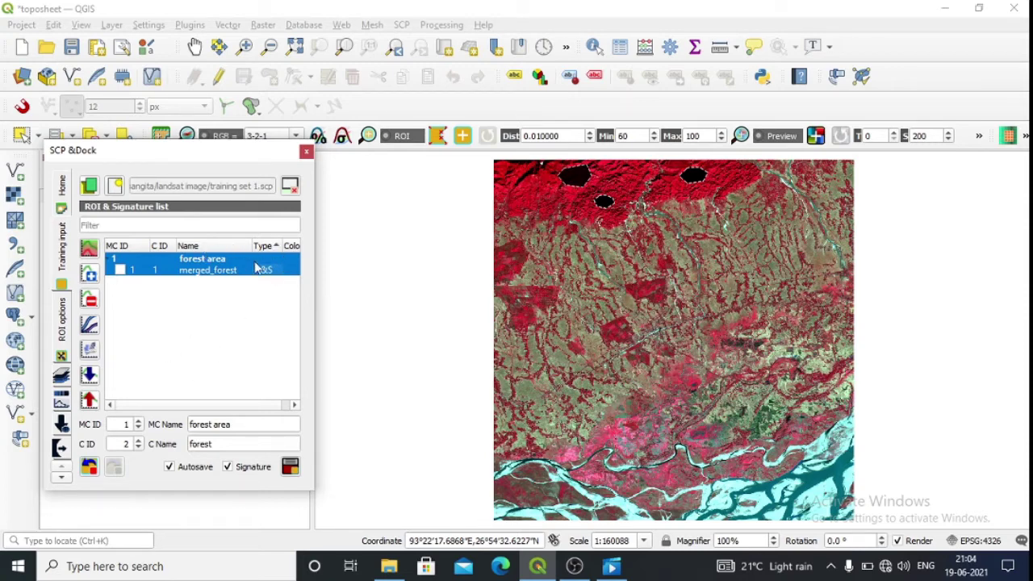
{"action": "left_click", "coordinate": [273, 247]}
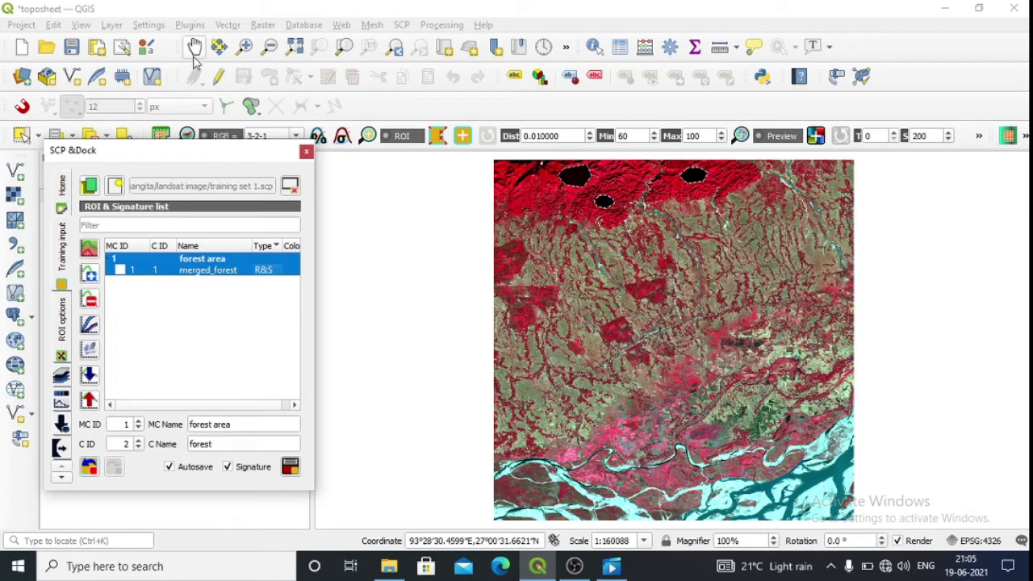
Step: Draw a closed ROI polygon over the red cropland in the northwest part of the farm blocks near the image's western edge
{"action": "left_click", "coordinate": [244, 46]}
{"action": "left_click", "coordinate": [244, 46]}
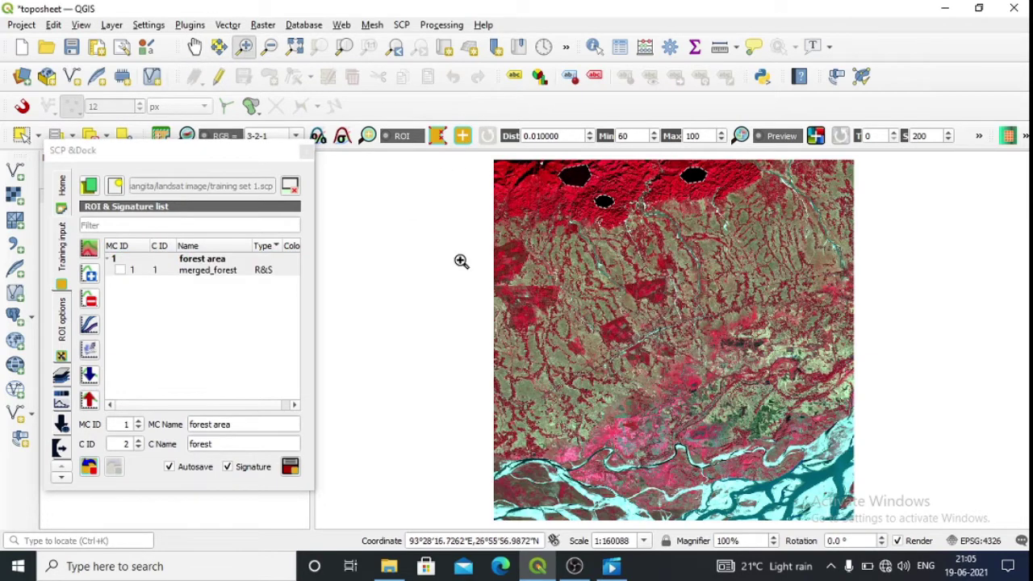
{"action": "left_click_drag", "start_coordinate": [499, 252], "coordinate": [590, 362]}
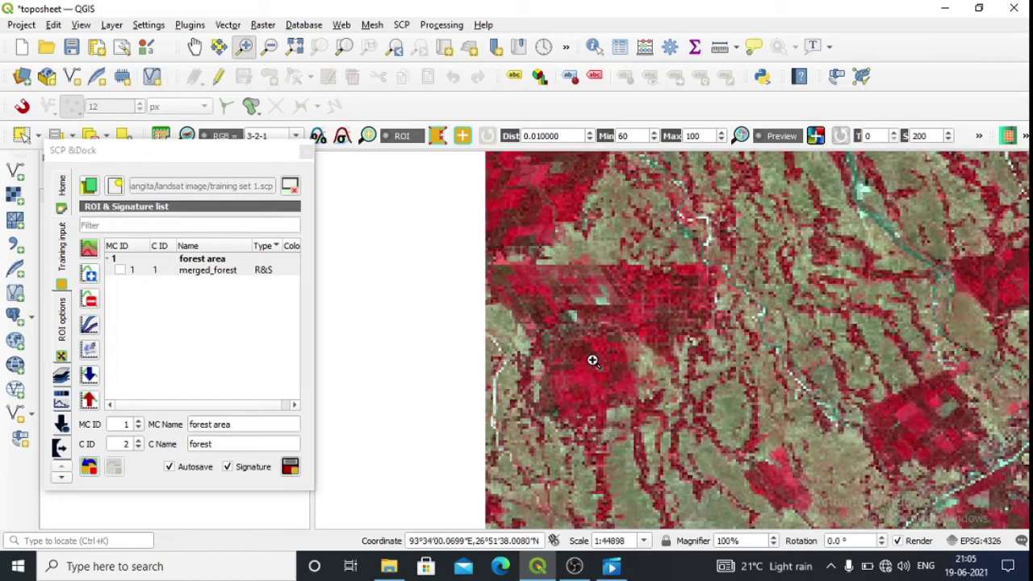
{"action": "right_click", "coordinate": [505, 189]}
{"action": "left_click", "coordinate": [678, 391]}
{"action": "left_click_drag", "start_coordinate": [509, 237], "coordinate": [750, 442]}
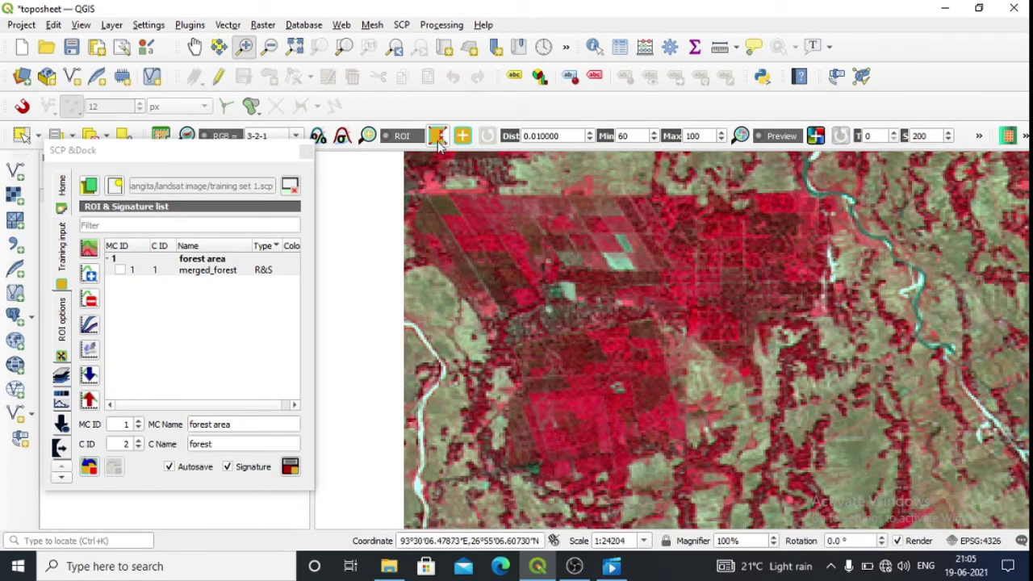
{"action": "left_click", "coordinate": [438, 139]}
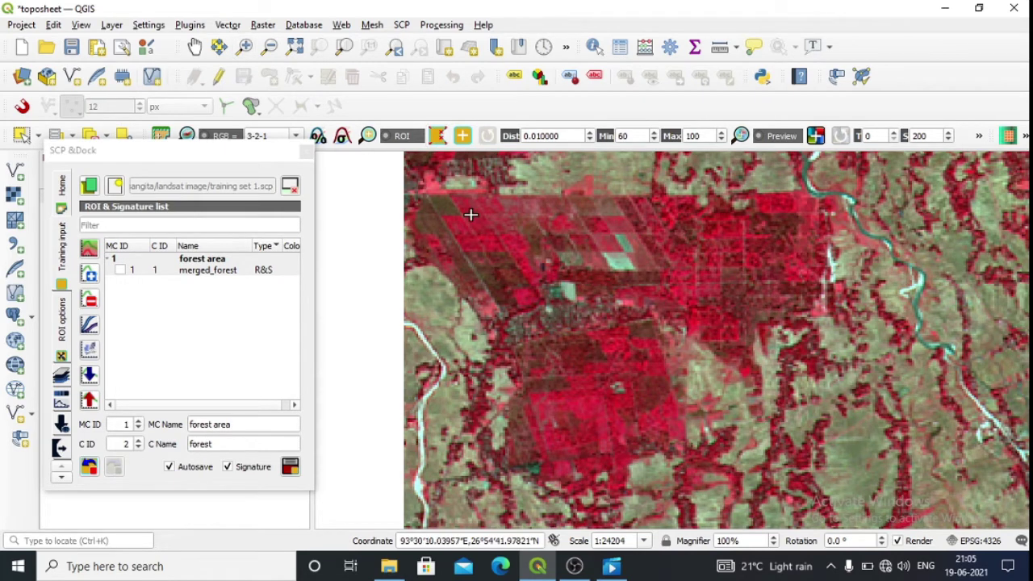
{"action": "left_click", "coordinate": [490, 263]}
{"action": "left_click", "coordinate": [543, 255]}
{"action": "left_click", "coordinate": [571, 242]}
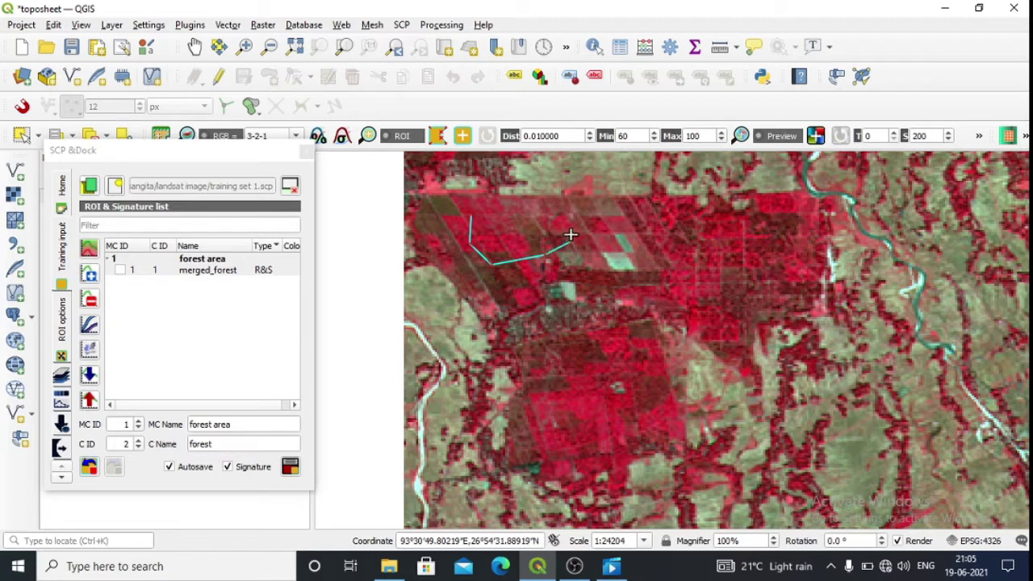
{"action": "left_click", "coordinate": [564, 216]}
{"action": "left_click", "coordinate": [548, 212]}
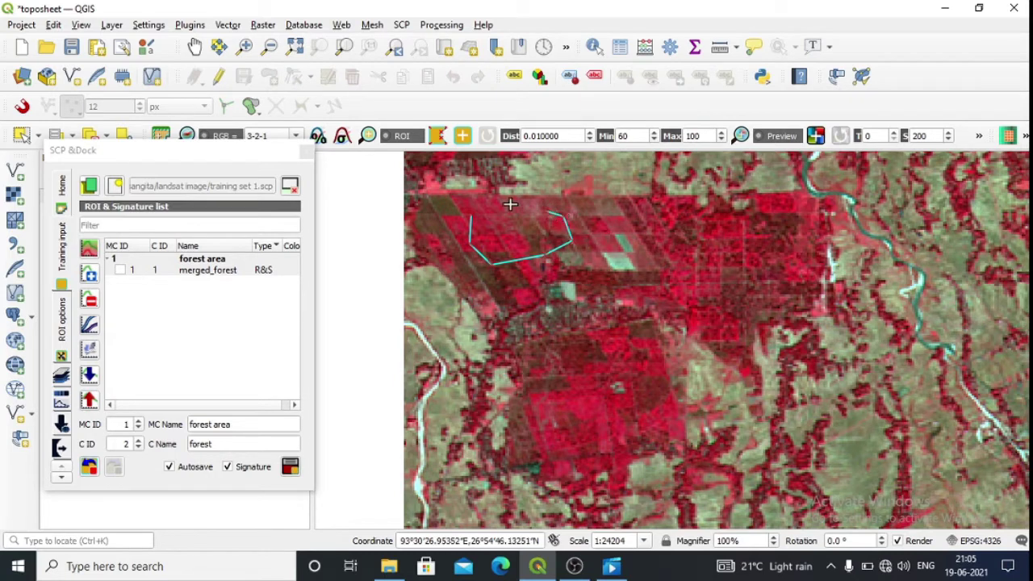
{"action": "left_click", "coordinate": [501, 203]}
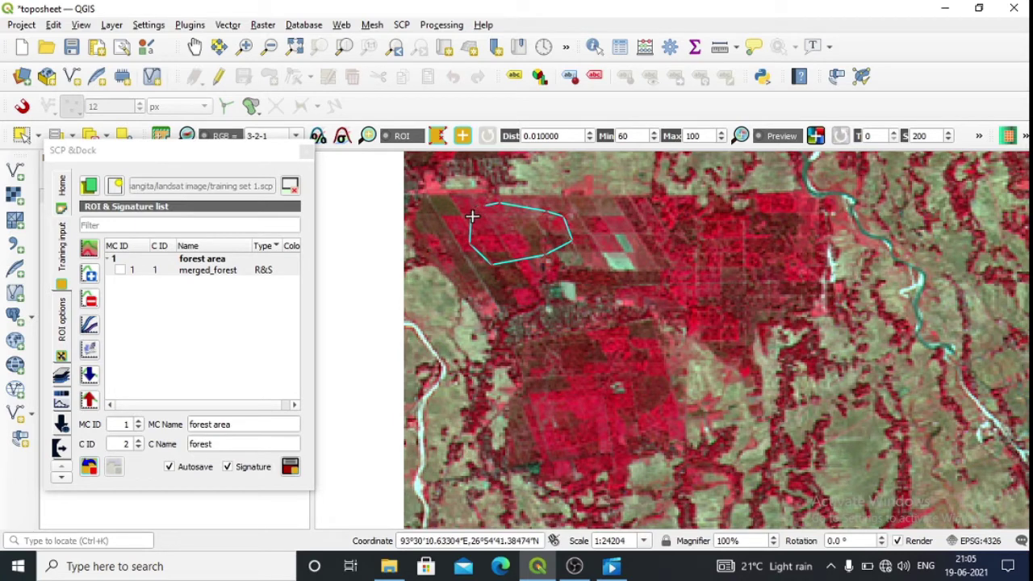
{"action": "right_click", "coordinate": [472, 215]}
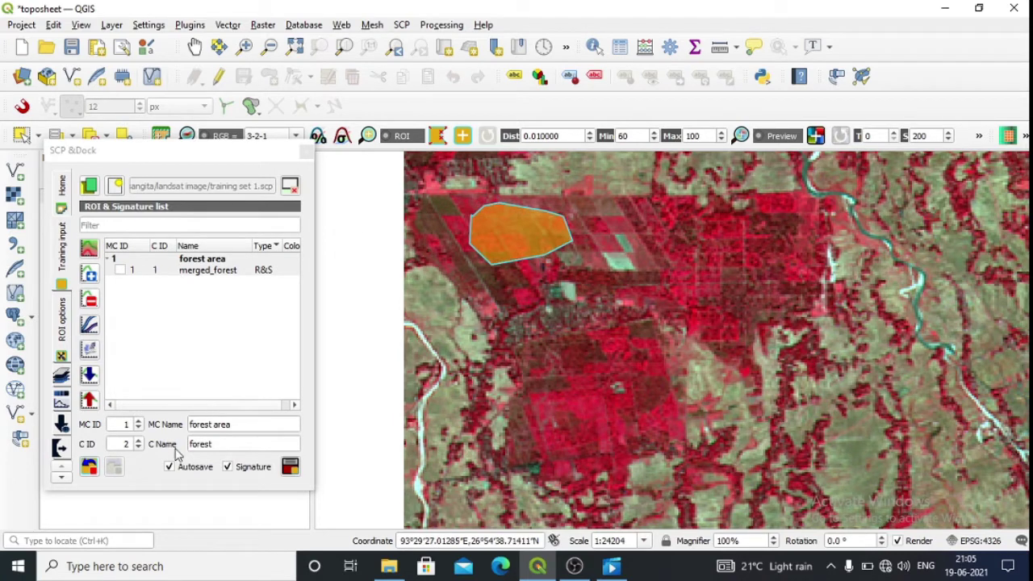
Step: Set macroclass ID 2 named Agricultural area and class name Agriculture, turn off signature calculation, and save the polygon to the training input
{"action": "left_click", "coordinate": [127, 425]}
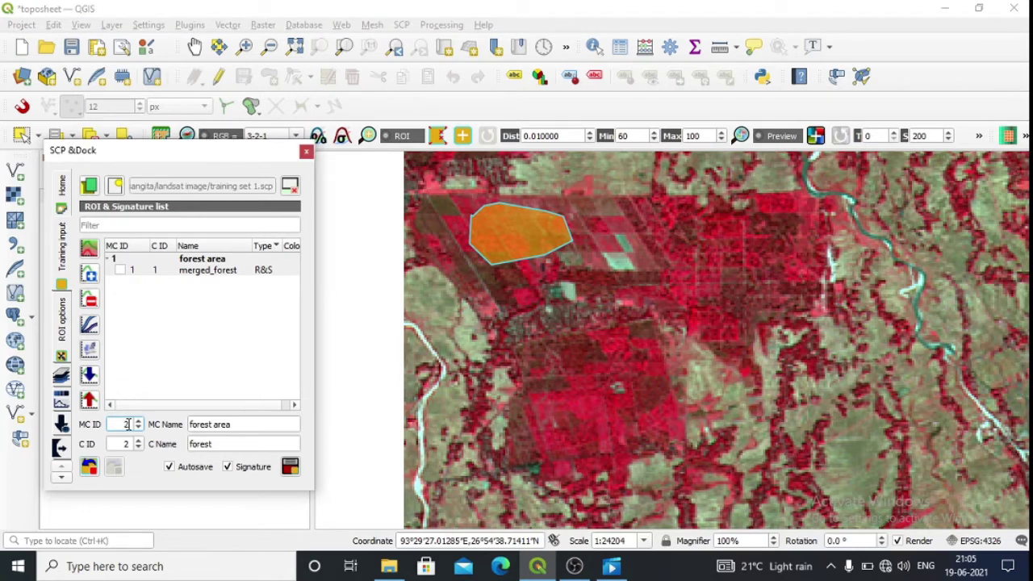
{"action": "left_click", "coordinate": [241, 424]}
{"action": "key", "text": "BackSpace"}
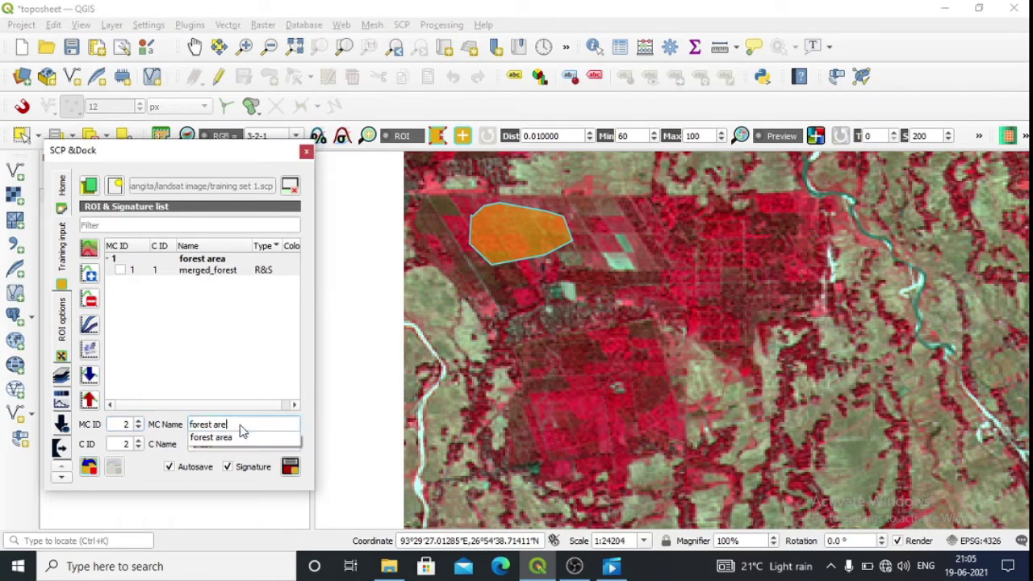
{"action": "key", "text": "BackSpace"}
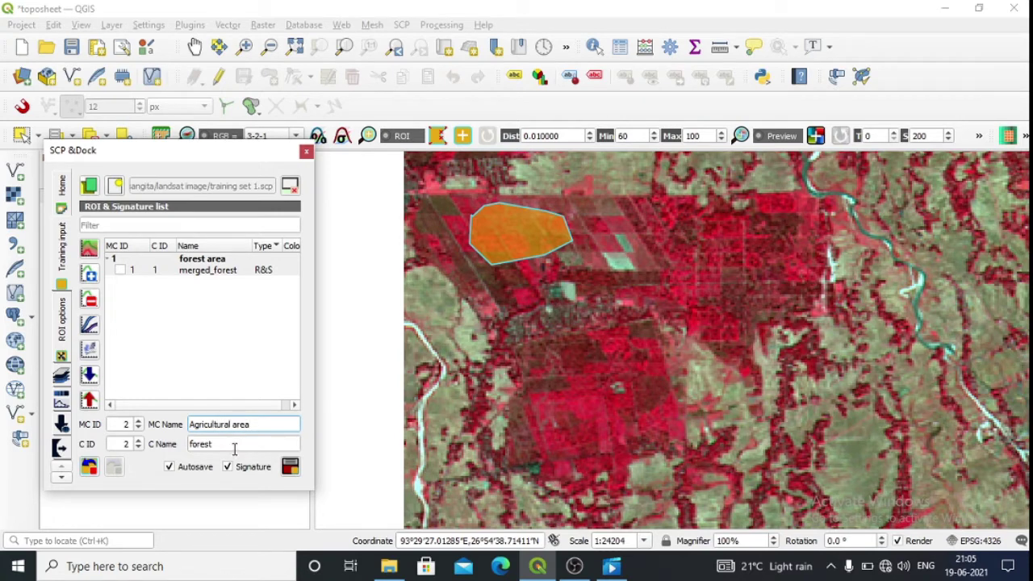
{"action": "left_click", "coordinate": [235, 445]}
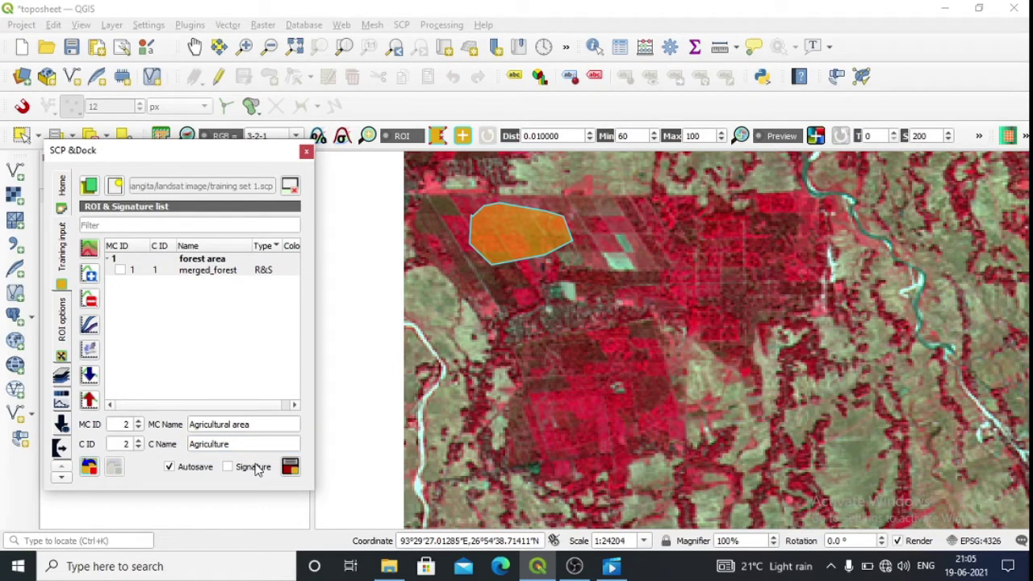
{"action": "left_click", "coordinate": [289, 466]}
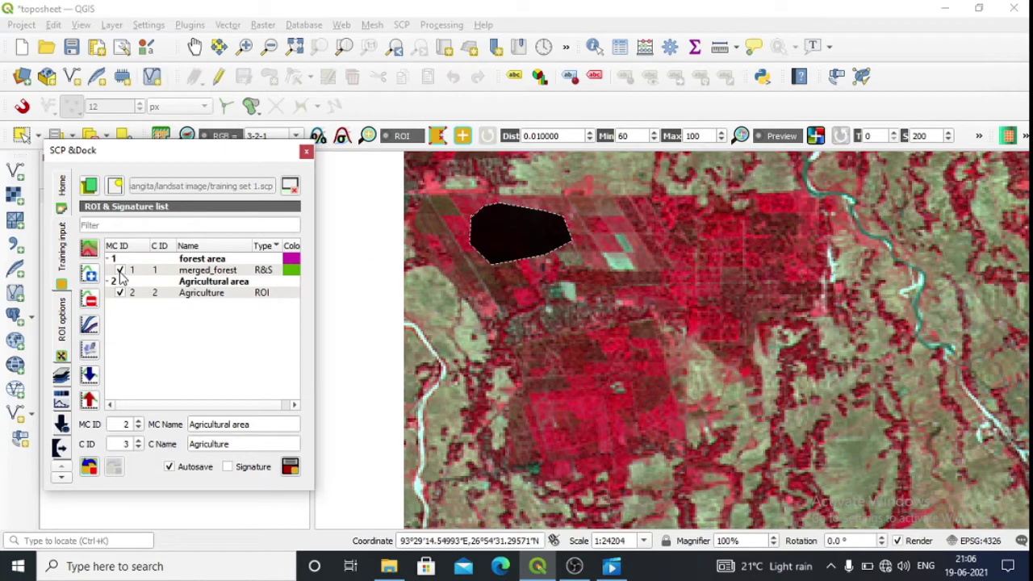
Step: Draw a second agriculture ROI polygon over the red field block south of the first and save it with class ID 2
{"action": "left_click", "coordinate": [562, 382]}
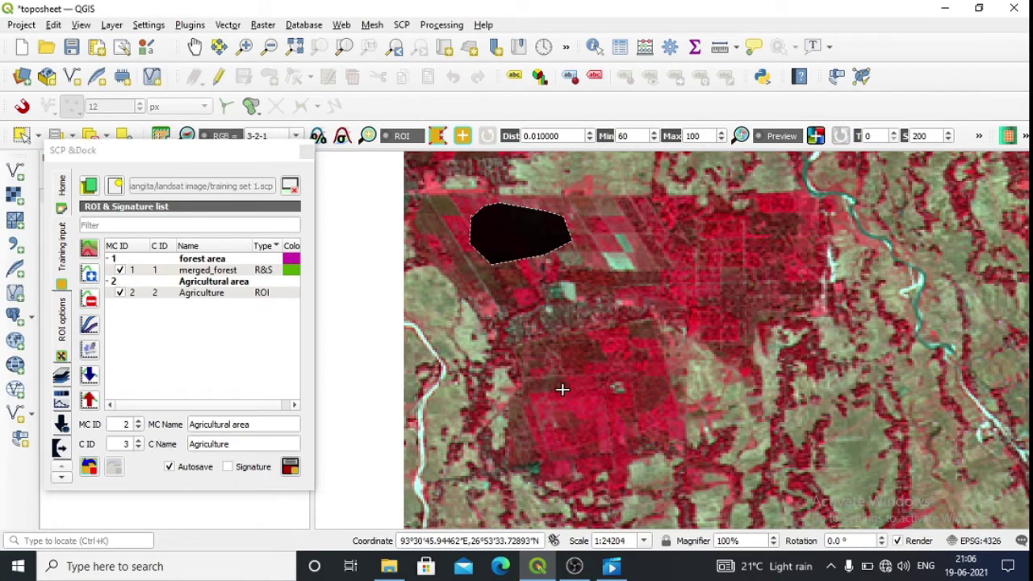
{"action": "left_click", "coordinate": [590, 442]}
{"action": "left_click", "coordinate": [652, 416]}
{"action": "left_click", "coordinate": [642, 376]}
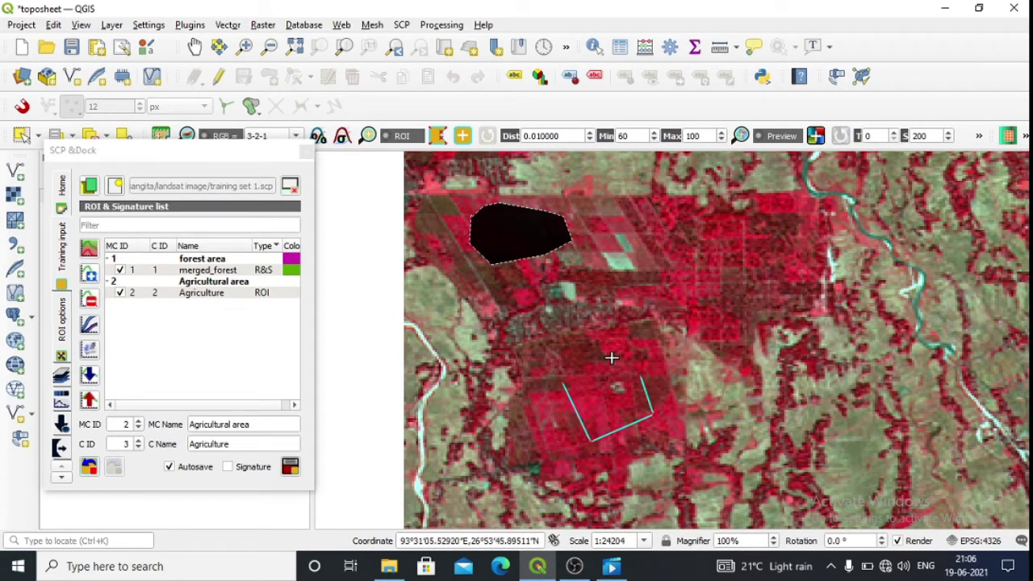
{"action": "left_click", "coordinate": [611, 358]}
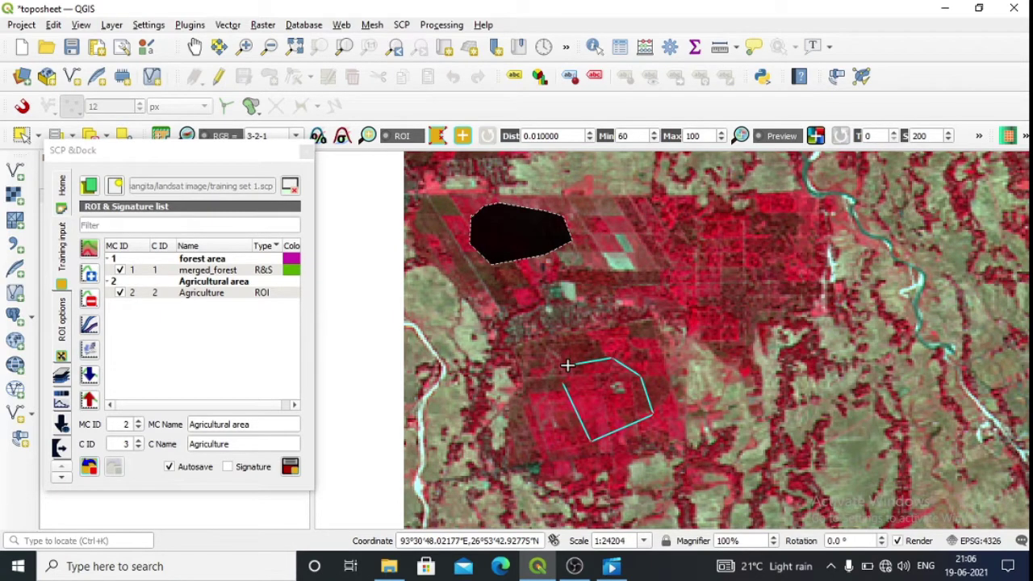
{"action": "left_click", "coordinate": [567, 365]}
{"action": "right_click", "coordinate": [564, 385]}
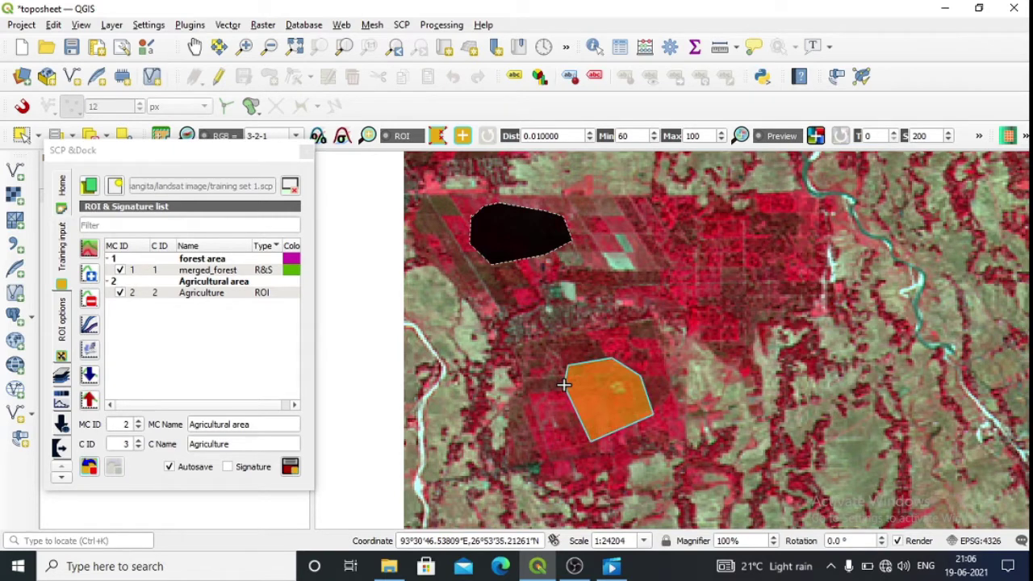
{"action": "left_click", "coordinate": [133, 444]}
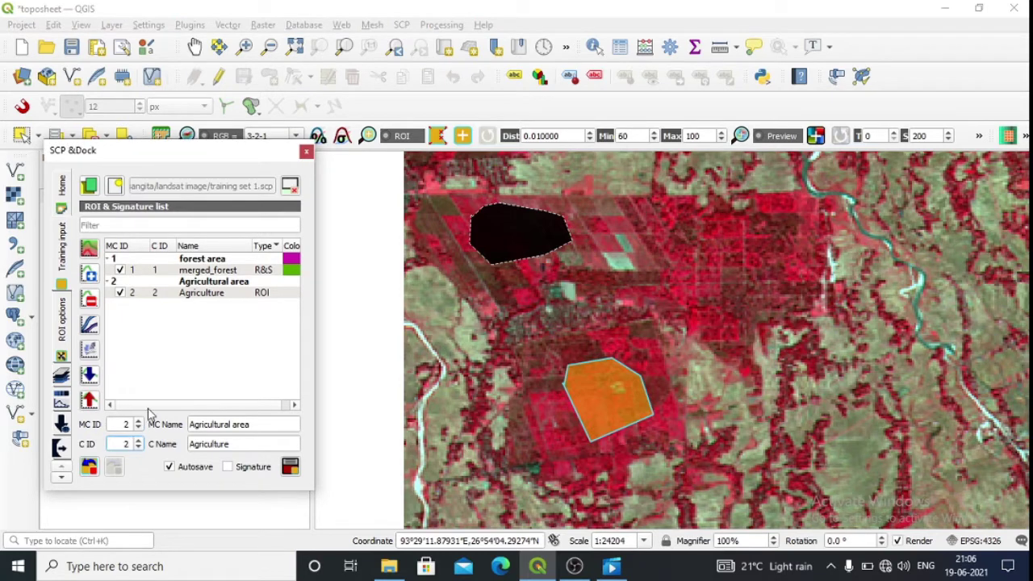
{"action": "left_click", "coordinate": [289, 467]}
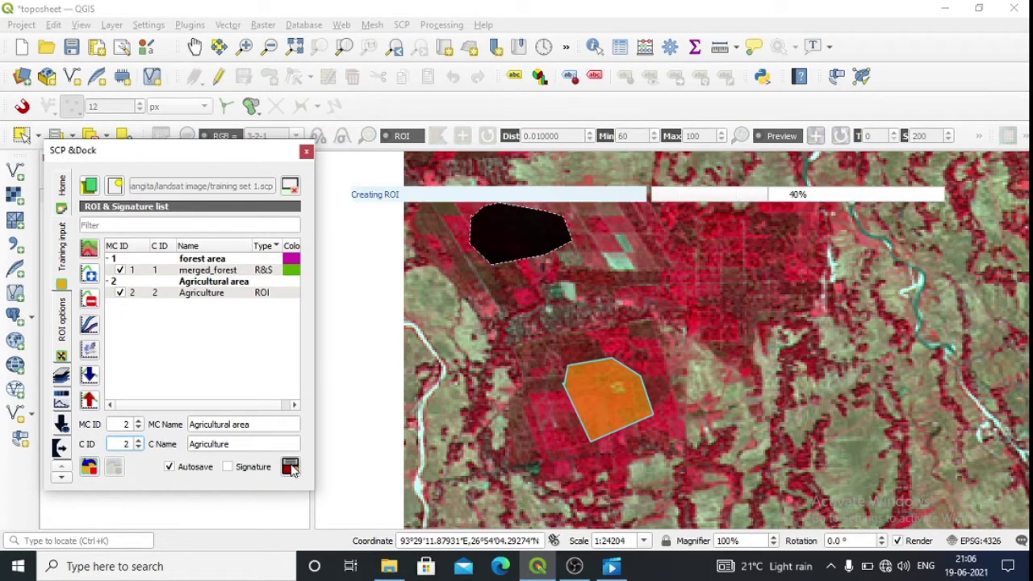
Step: Draw a third agriculture ROI polygon over the red fields east of the first one and save it with class ID 2
{"action": "left_click", "coordinate": [725, 213]}
{"action": "left_click", "coordinate": [666, 224]}
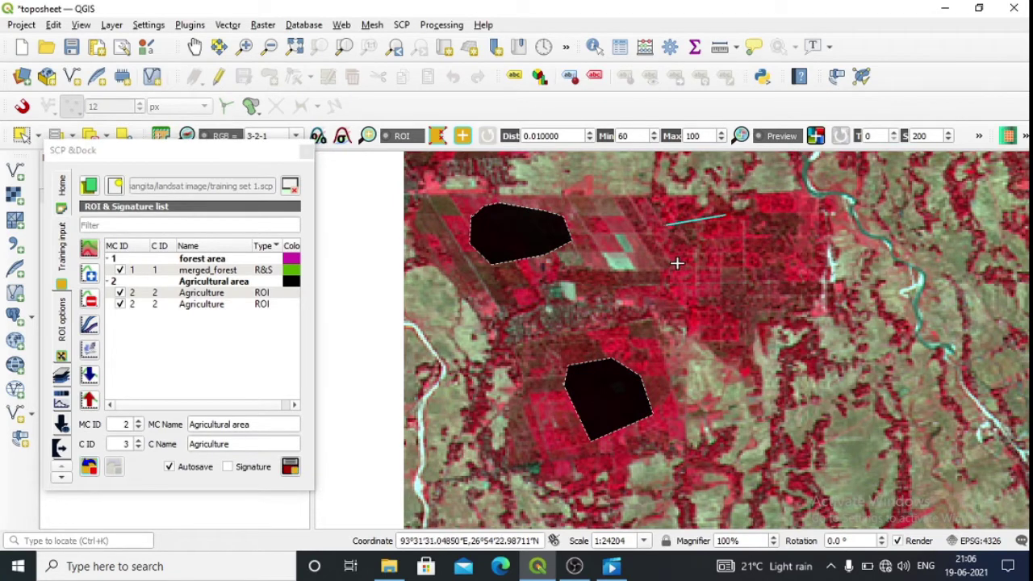
{"action": "left_click", "coordinate": [676, 262]}
{"action": "left_click", "coordinate": [726, 254]}
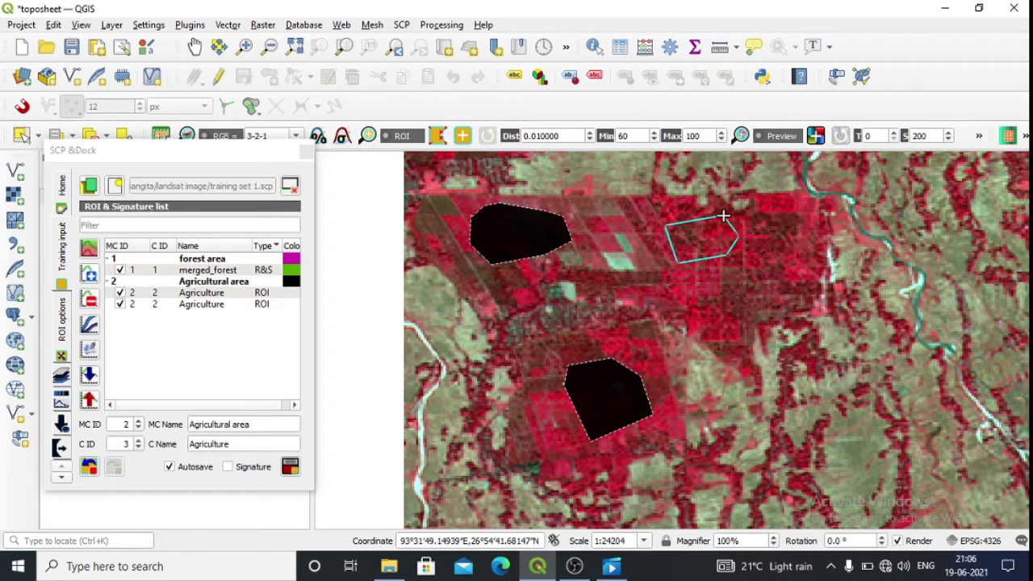
{"action": "right_click", "coordinate": [724, 215]}
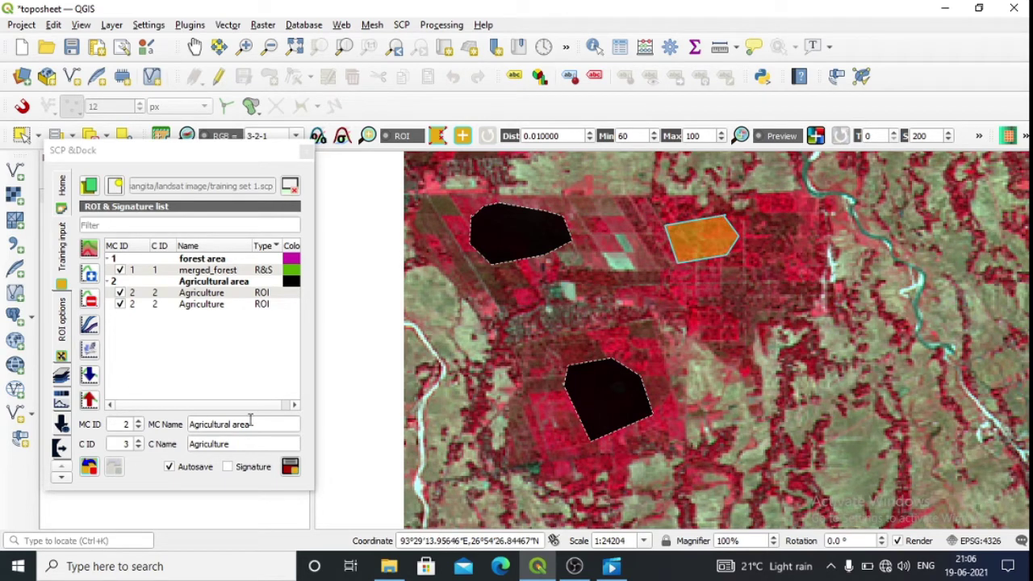
{"action": "left_click", "coordinate": [129, 444]}
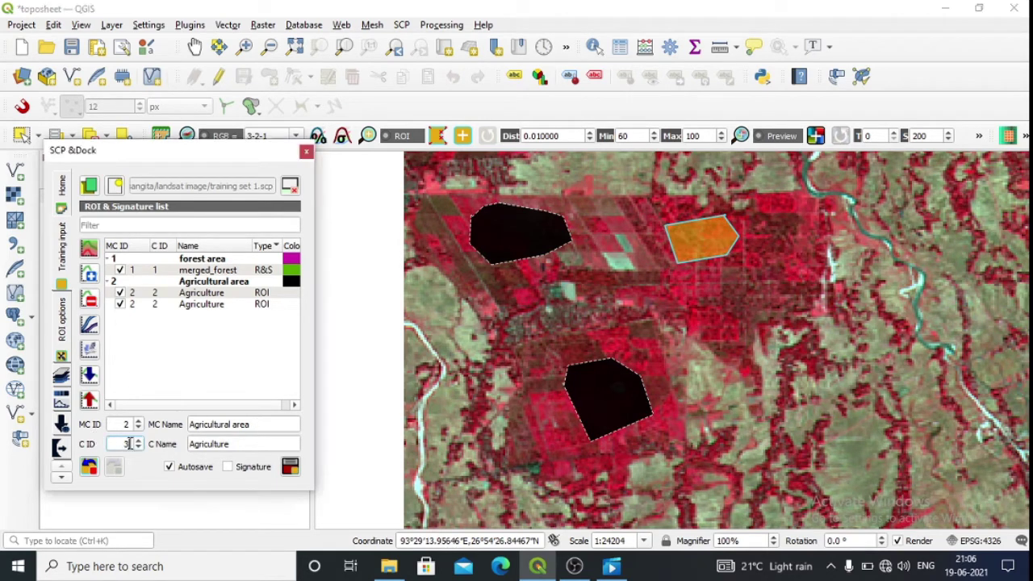
{"action": "key", "text": "BackSpace"}
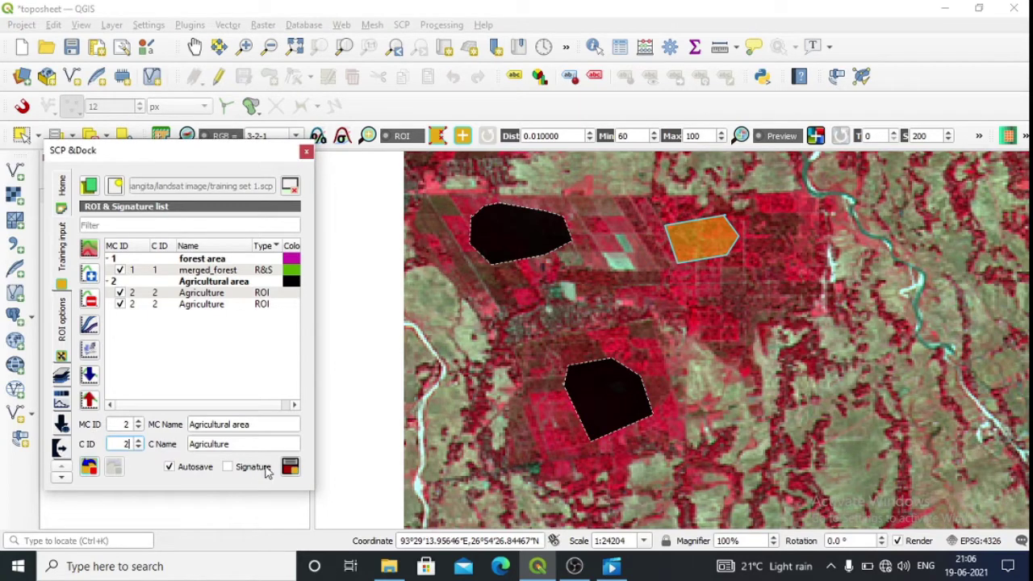
{"action": "left_click", "coordinate": [290, 467]}
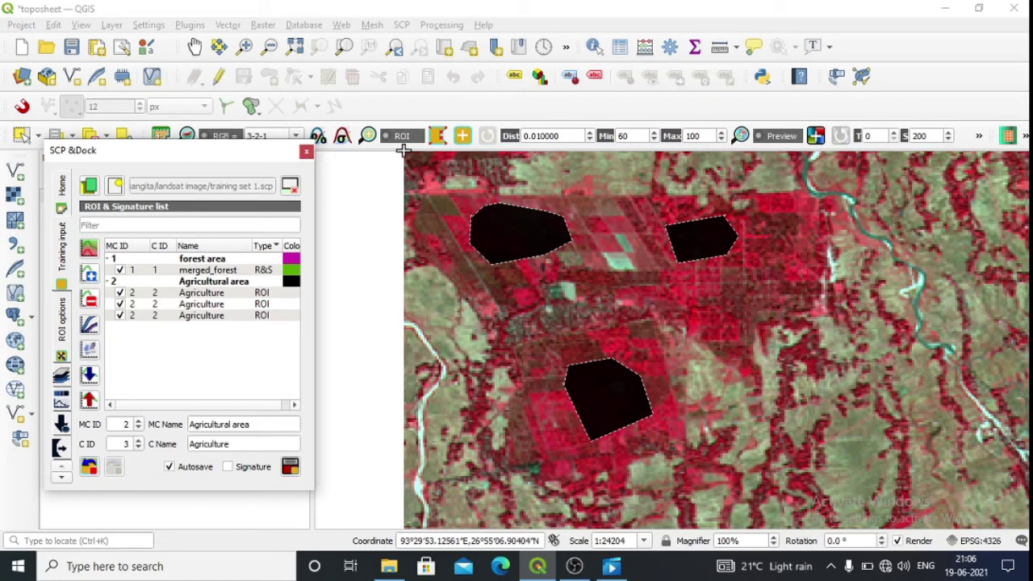
Step: Draw a fourth agriculture ROI polygon over the red field blocks north of the existing three near the image's western edge and save it with class ID 2
{"action": "left_click", "coordinate": [195, 46]}
{"action": "left_click_drag", "start_coordinate": [481, 191], "coordinate": [597, 457]}
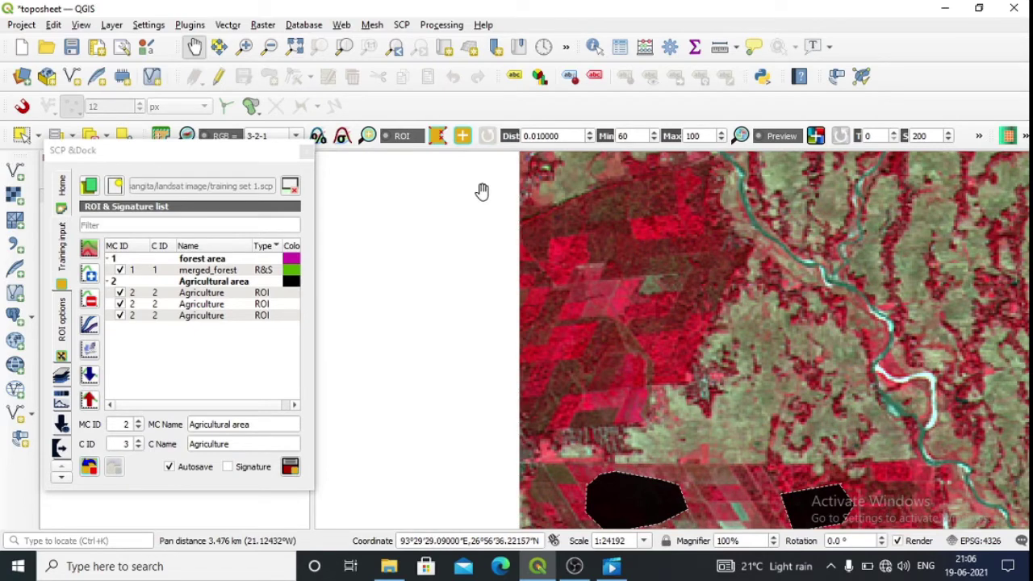
{"action": "left_click", "coordinate": [438, 136]}
{"action": "left_click", "coordinate": [602, 253]}
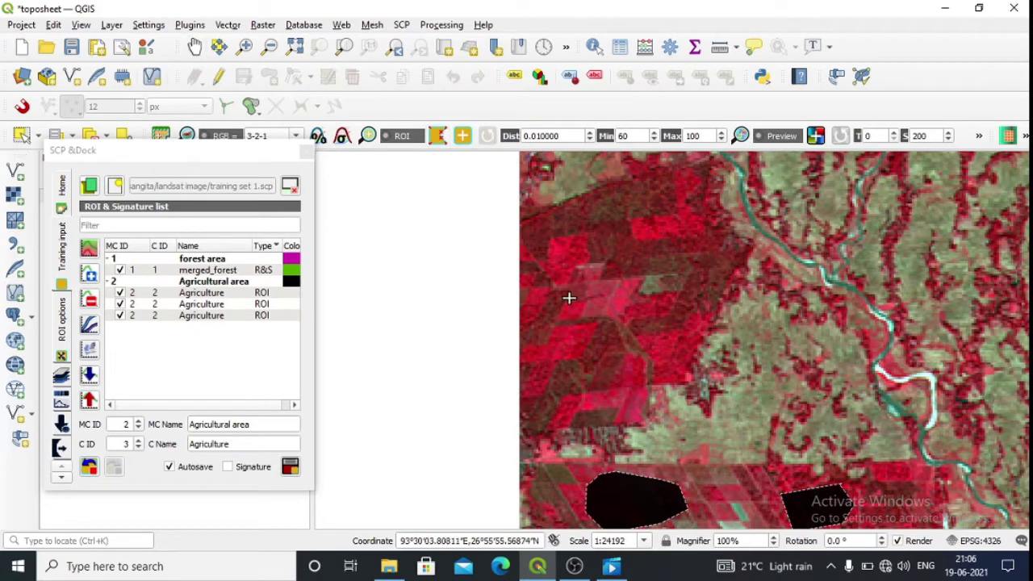
{"action": "left_click", "coordinate": [565, 310]}
{"action": "left_click", "coordinate": [584, 353]}
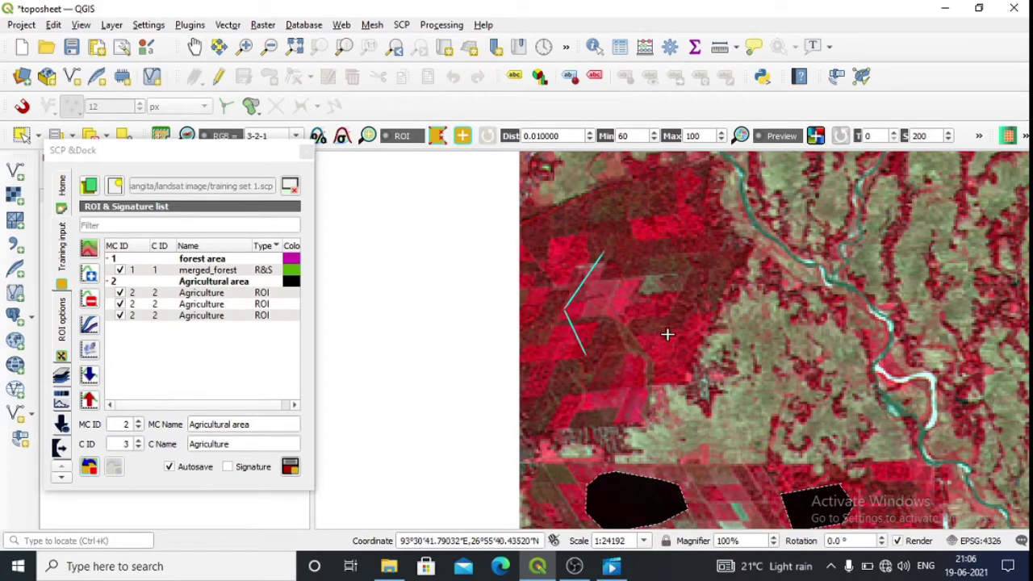
{"action": "left_click", "coordinate": [668, 334]}
{"action": "left_click", "coordinate": [684, 255]}
{"action": "left_click", "coordinate": [681, 219]}
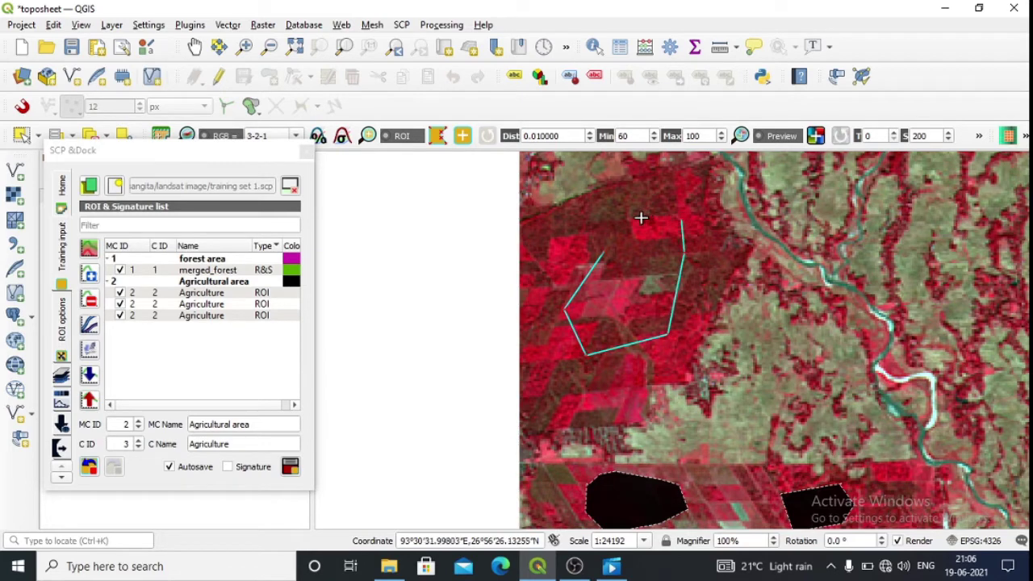
{"action": "left_click", "coordinate": [640, 218]}
{"action": "left_click", "coordinate": [620, 230]}
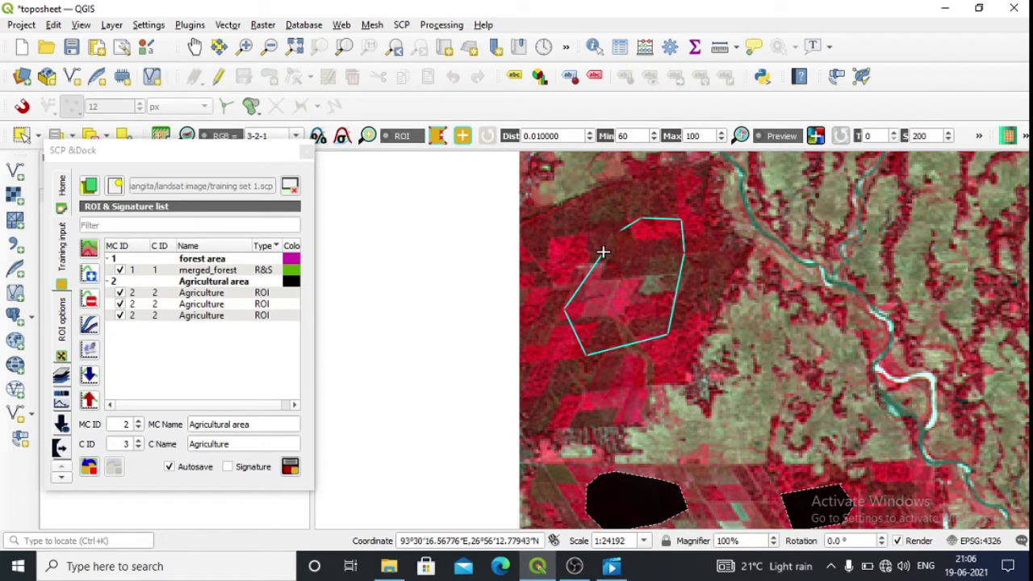
{"action": "right_click", "coordinate": [603, 251]}
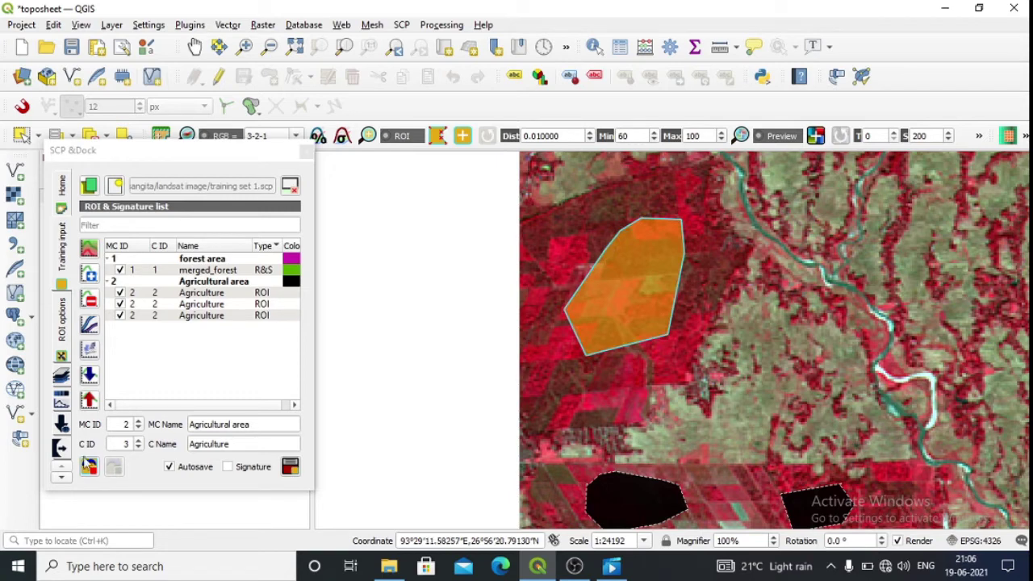
{"action": "left_click", "coordinate": [127, 444]}
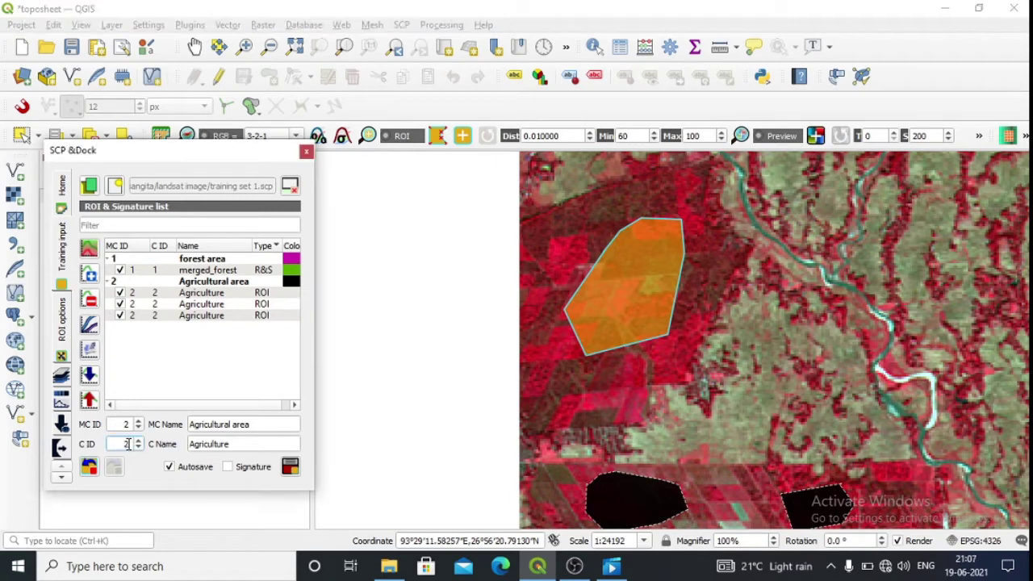
{"action": "left_click", "coordinate": [292, 468]}
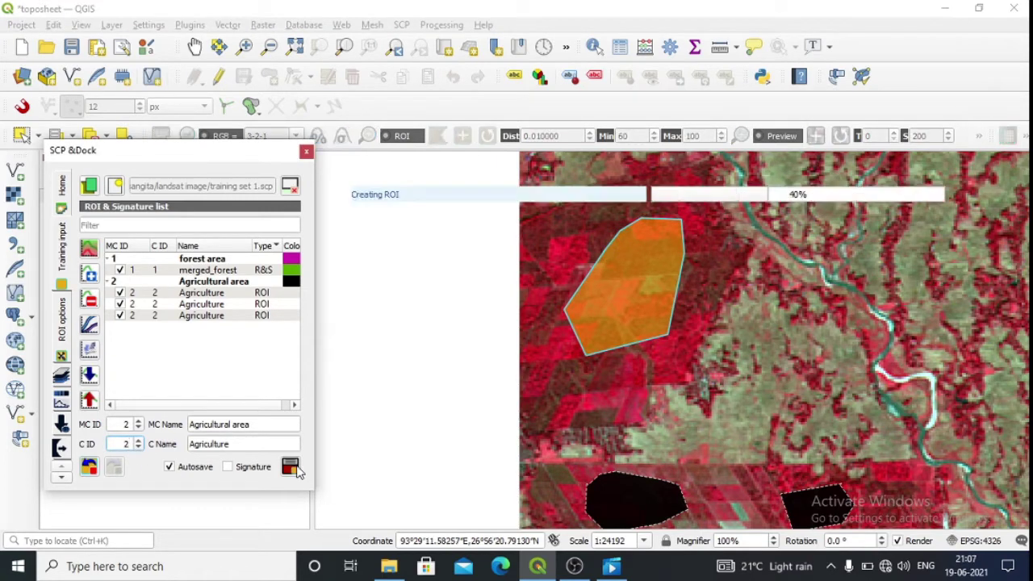
Step: Draw a fifth agriculture ROI polygon over the red field block north of the diagonal road near the image's centre and save it with class ID 2
{"action": "left_click", "coordinate": [296, 46]}
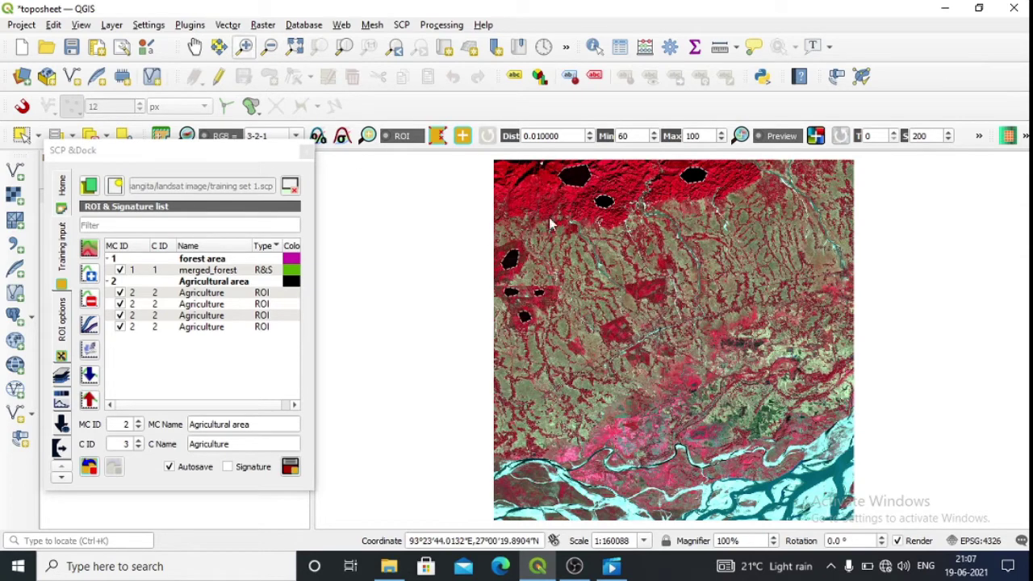
{"action": "left_click", "coordinate": [244, 46]}
{"action": "right_click", "coordinate": [589, 299]}
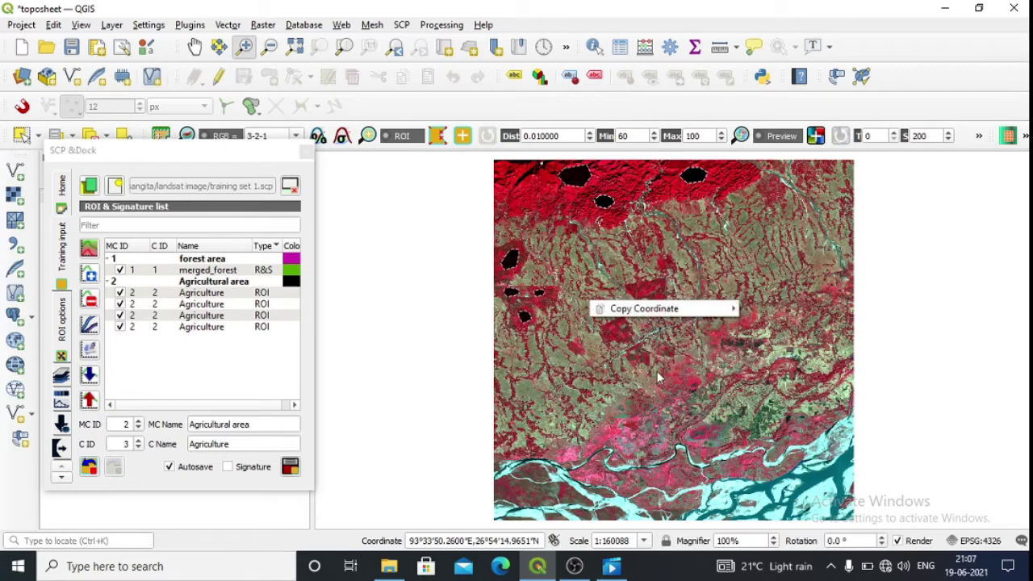
{"action": "left_click", "coordinate": [657, 373]}
{"action": "left_click_drag", "start_coordinate": [580, 313], "coordinate": [689, 379]}
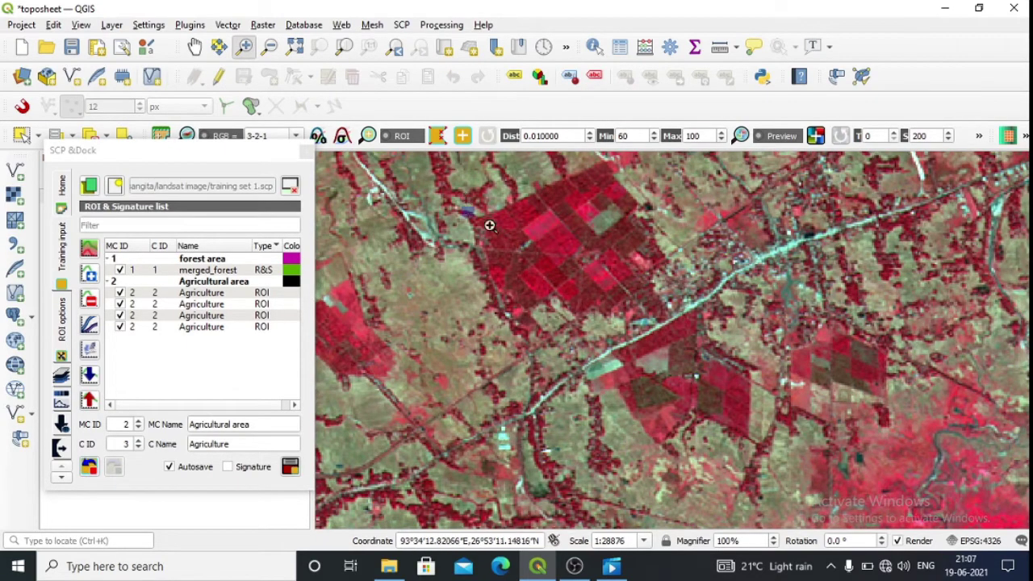
{"action": "left_click_drag", "start_coordinate": [464, 205], "coordinate": [634, 298]}
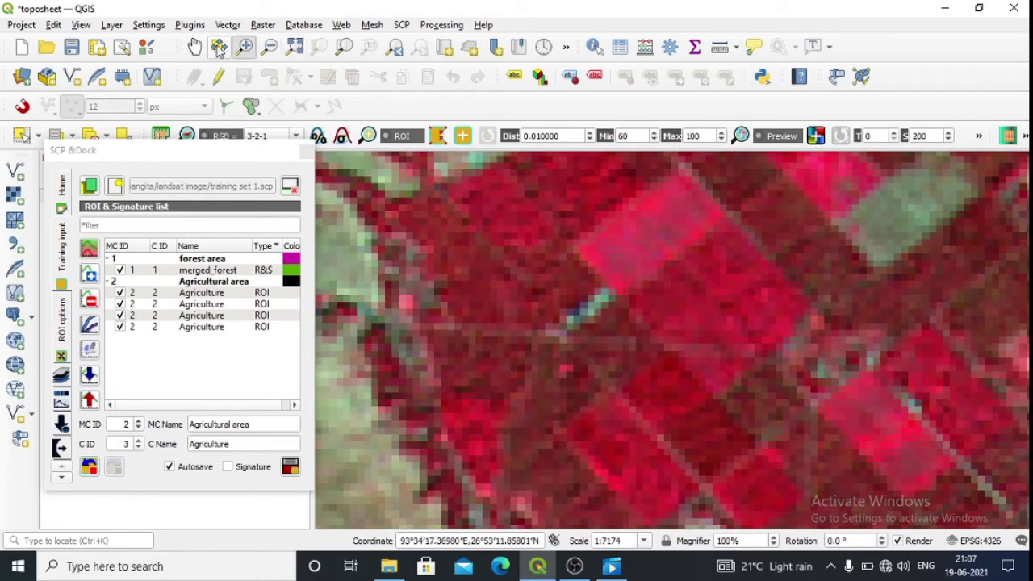
{"action": "left_click", "coordinate": [441, 138]}
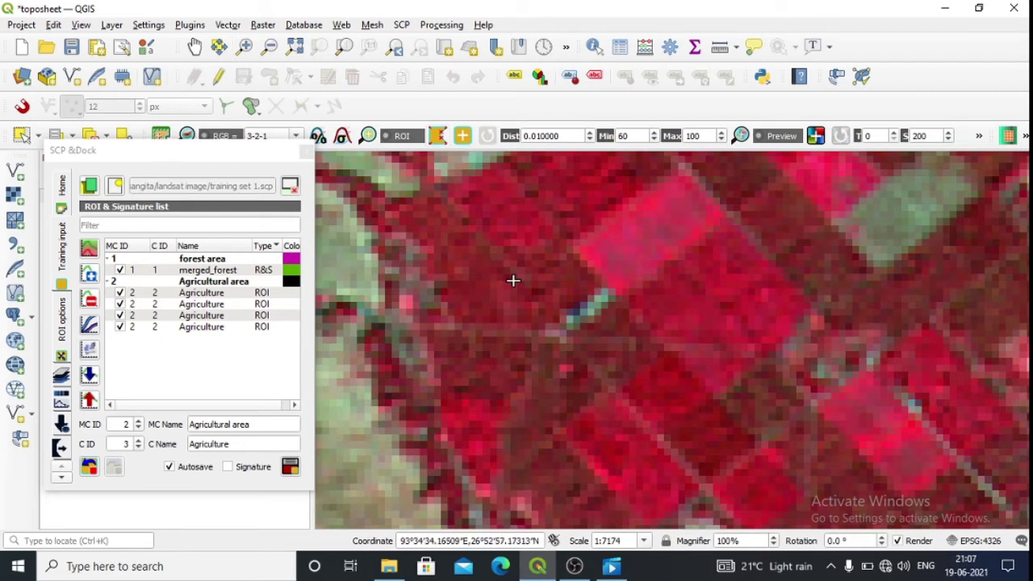
{"action": "left_click", "coordinate": [578, 175]}
{"action": "left_click", "coordinate": [562, 391]}
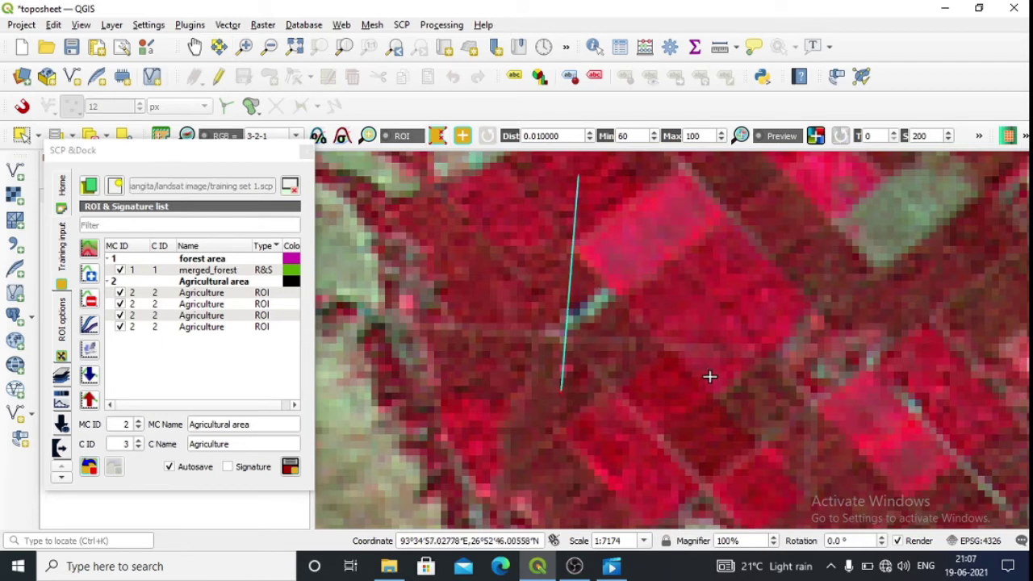
{"action": "left_click", "coordinate": [895, 344]}
{"action": "left_click", "coordinate": [942, 222]}
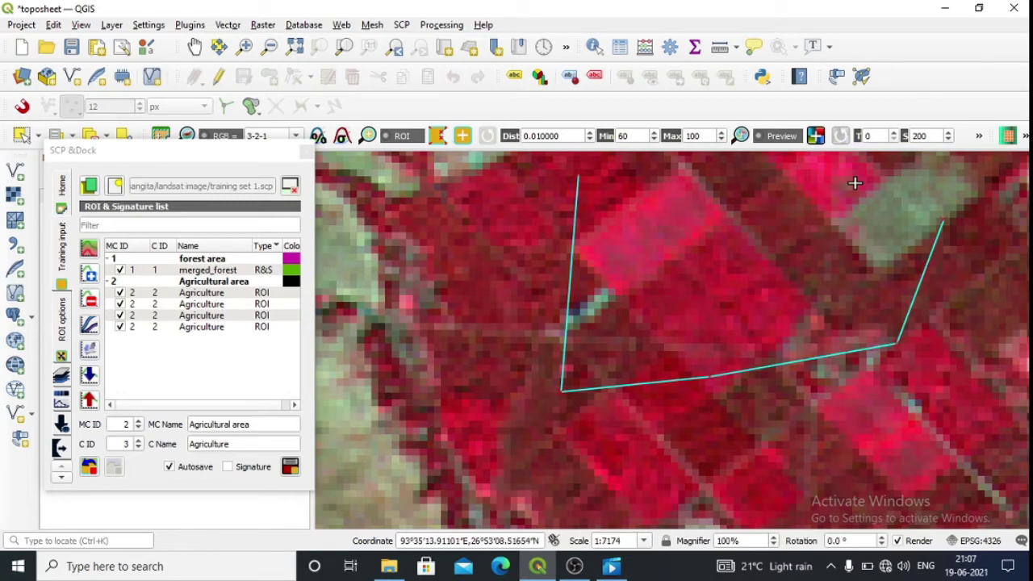
{"action": "left_click", "coordinate": [854, 183]}
{"action": "left_click", "coordinate": [766, 178]}
{"action": "left_click", "coordinate": [645, 177]}
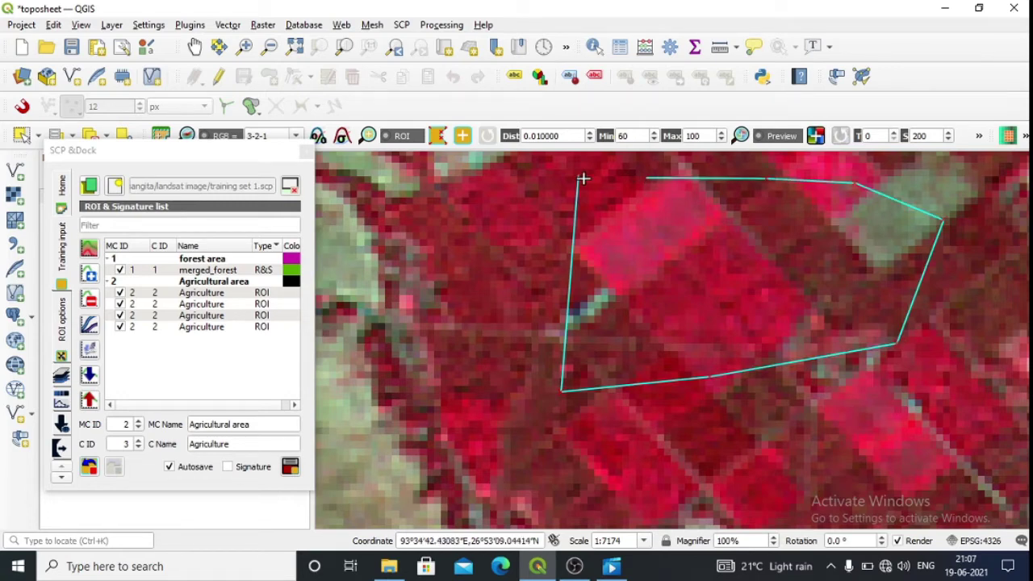
{"action": "right_click", "coordinate": [576, 175]}
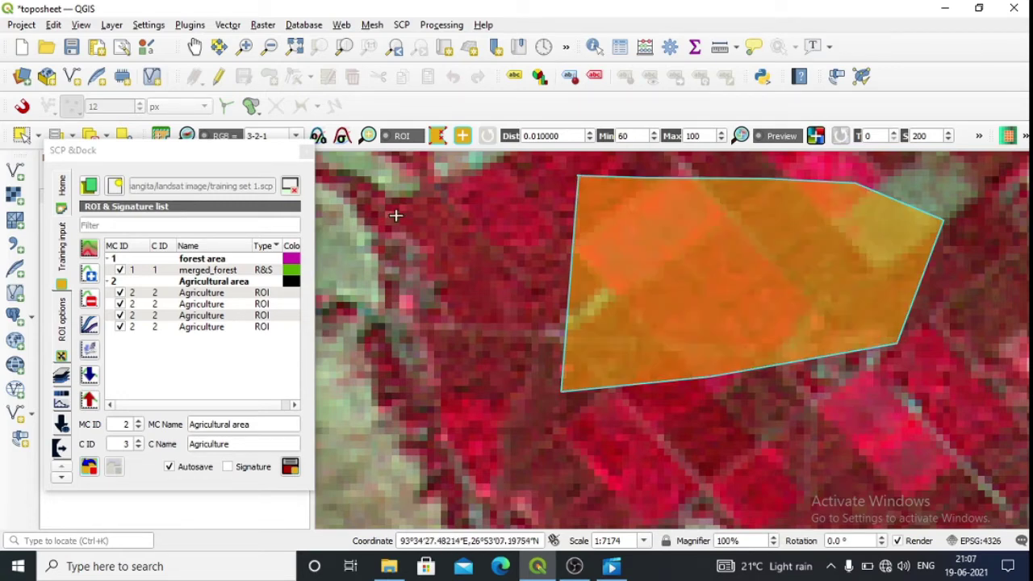
{"action": "left_click", "coordinate": [129, 443]}
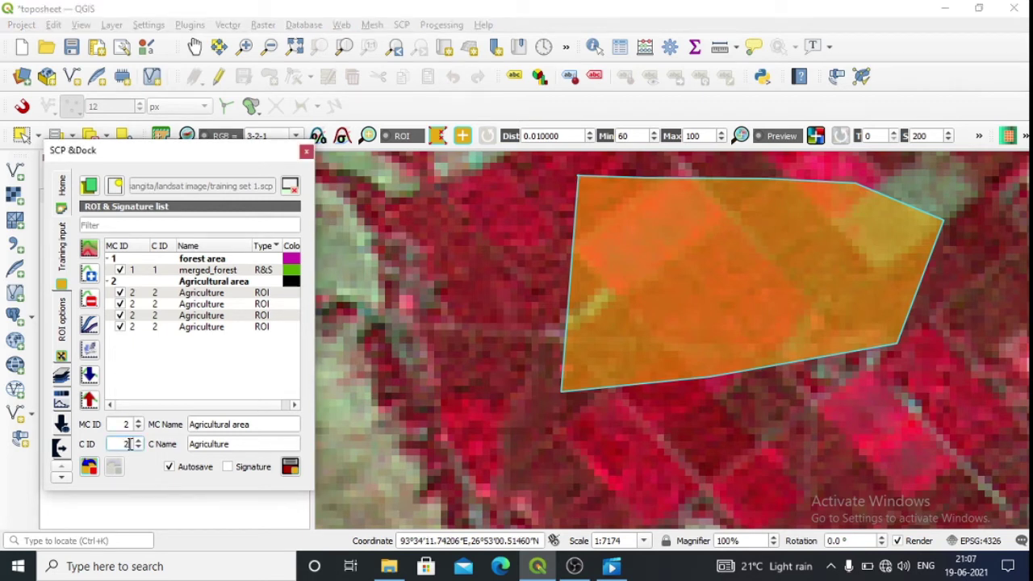
{"action": "left_click", "coordinate": [291, 467]}
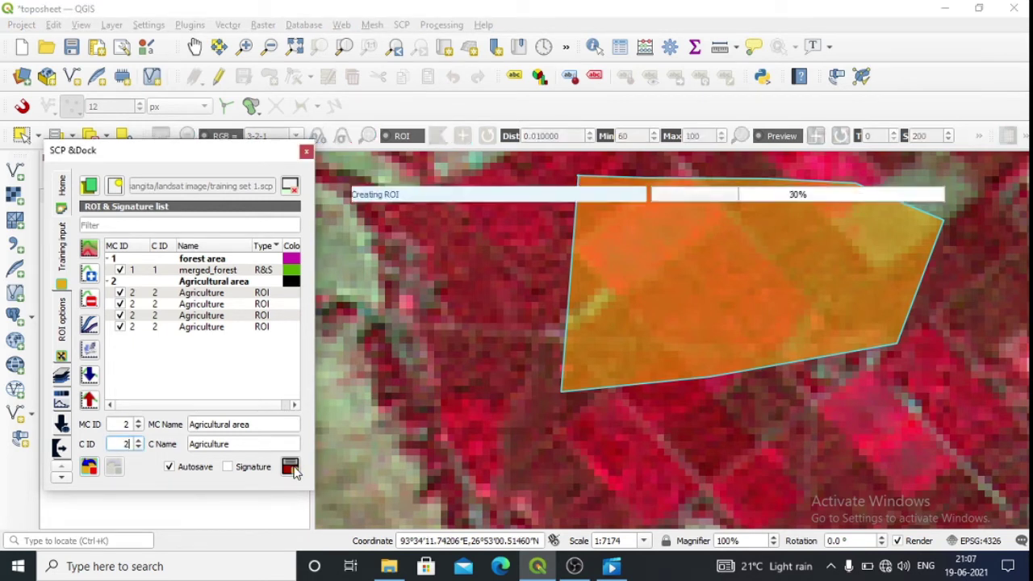
Step: Draw a sixth agriculture ROI polygon over the red field block northeast of the fifth one and save it with class ID 2
{"action": "left_click", "coordinate": [295, 49]}
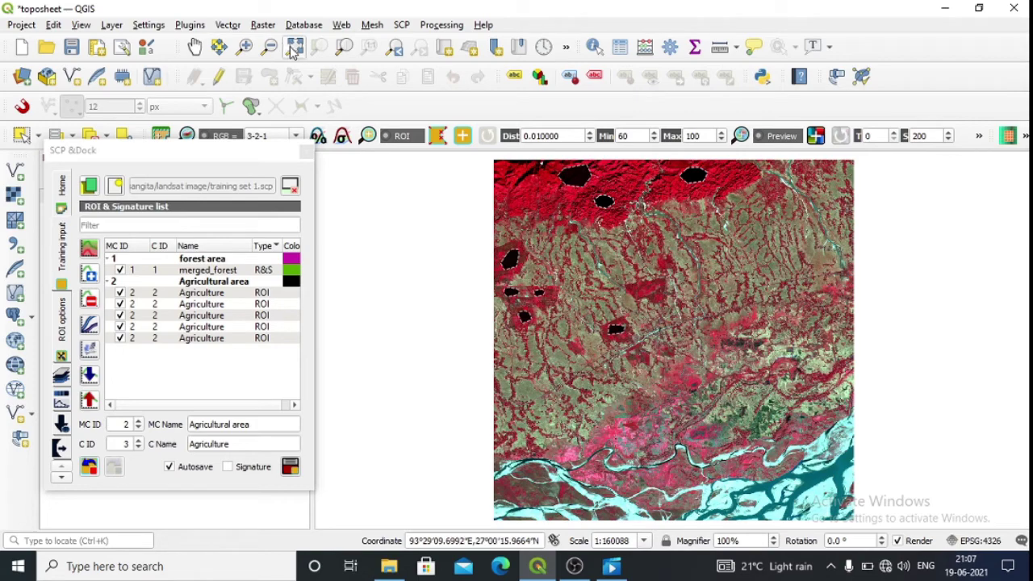
{"action": "left_click", "coordinate": [244, 47]}
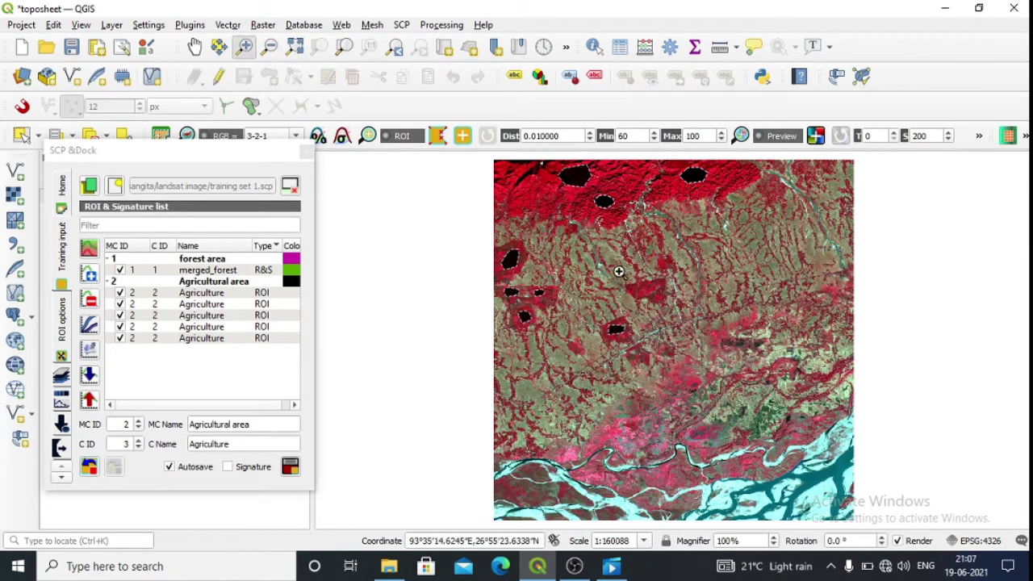
{"action": "left_click_drag", "start_coordinate": [610, 266], "coordinate": [716, 352]}
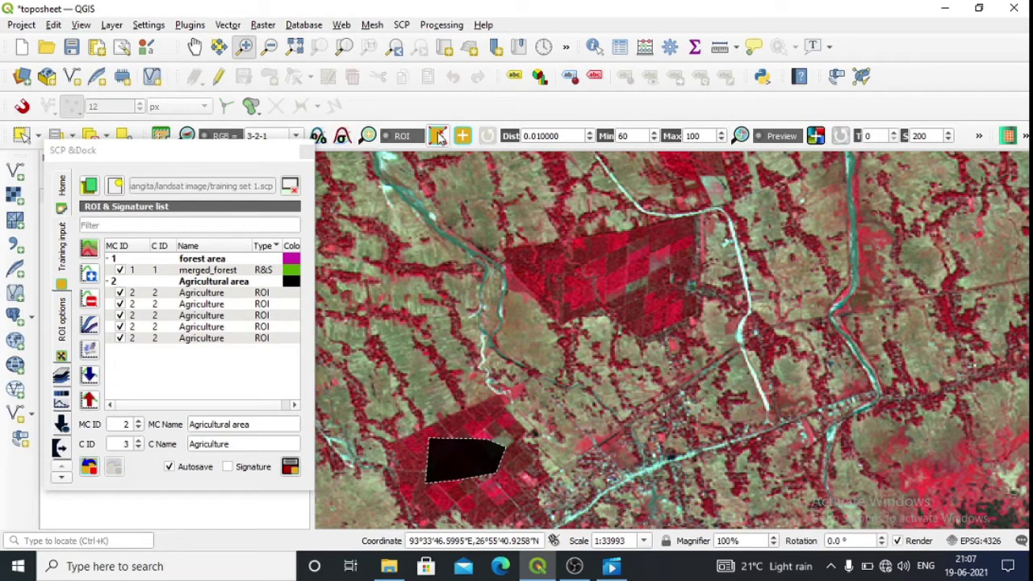
{"action": "left_click", "coordinate": [438, 138]}
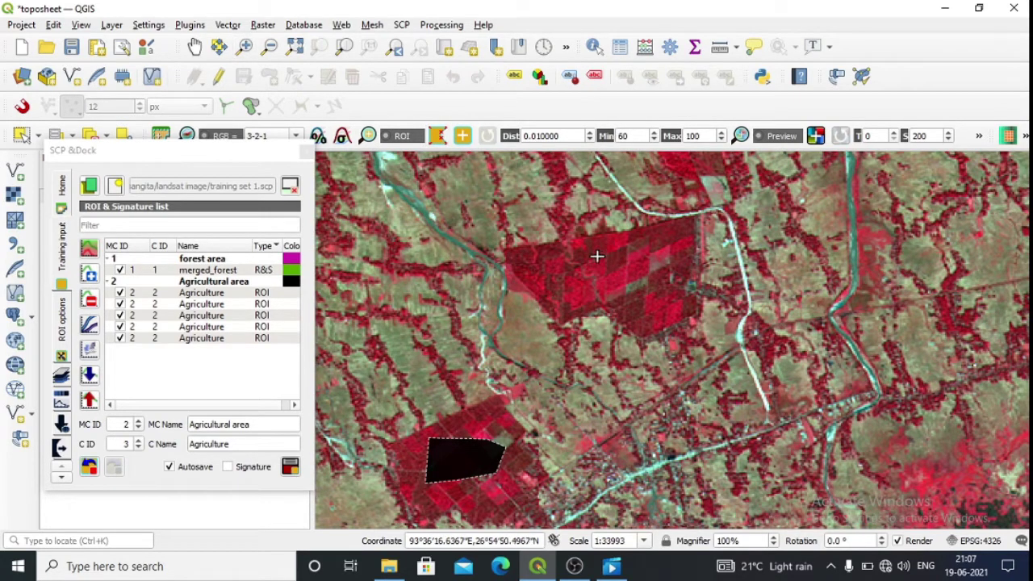
{"action": "left_click", "coordinate": [562, 268]}
{"action": "left_click", "coordinate": [612, 288]}
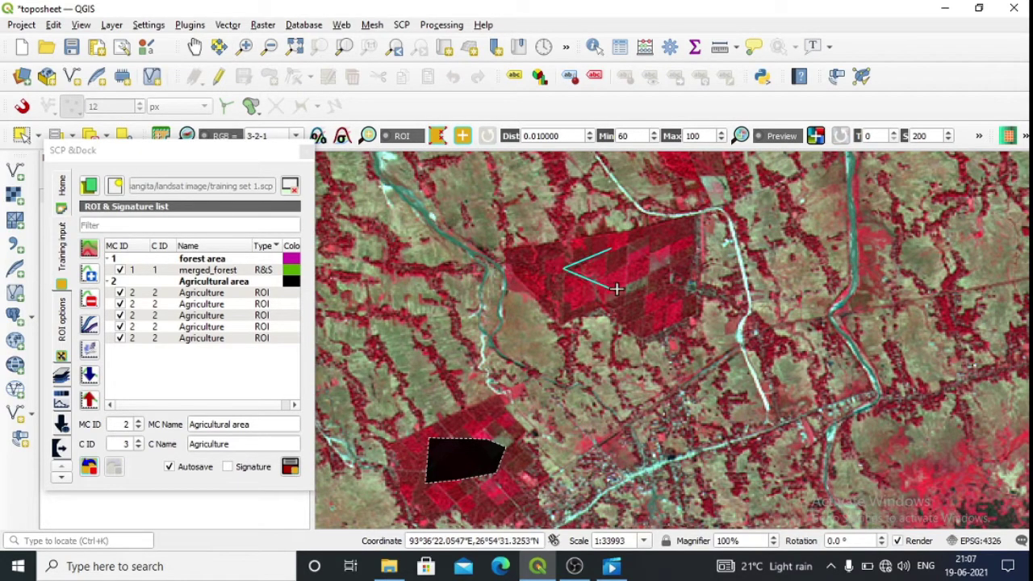
{"action": "left_click", "coordinate": [663, 292]}
{"action": "left_click", "coordinate": [674, 242]}
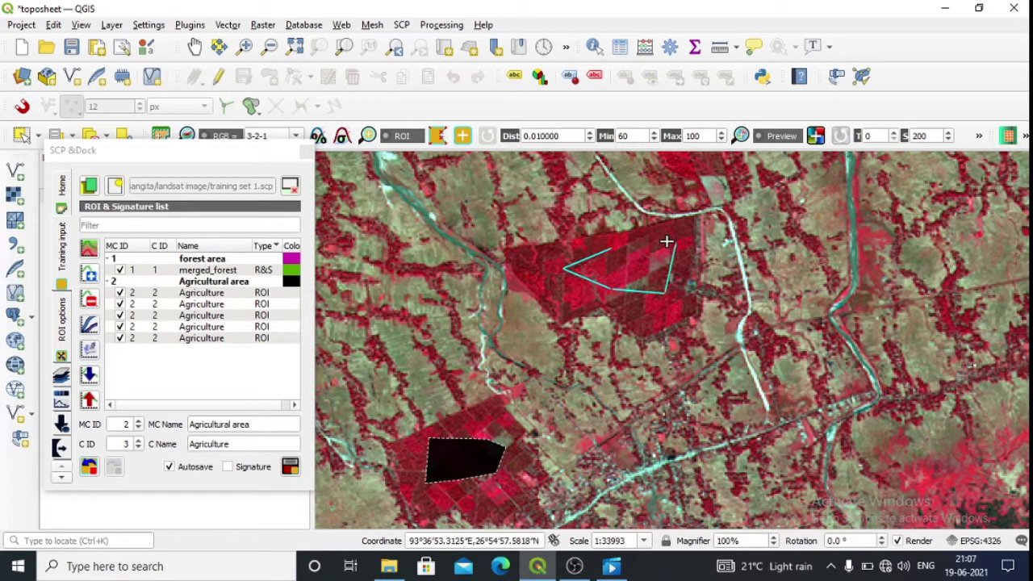
{"action": "left_click", "coordinate": [627, 242]}
{"action": "right_click", "coordinate": [610, 249]}
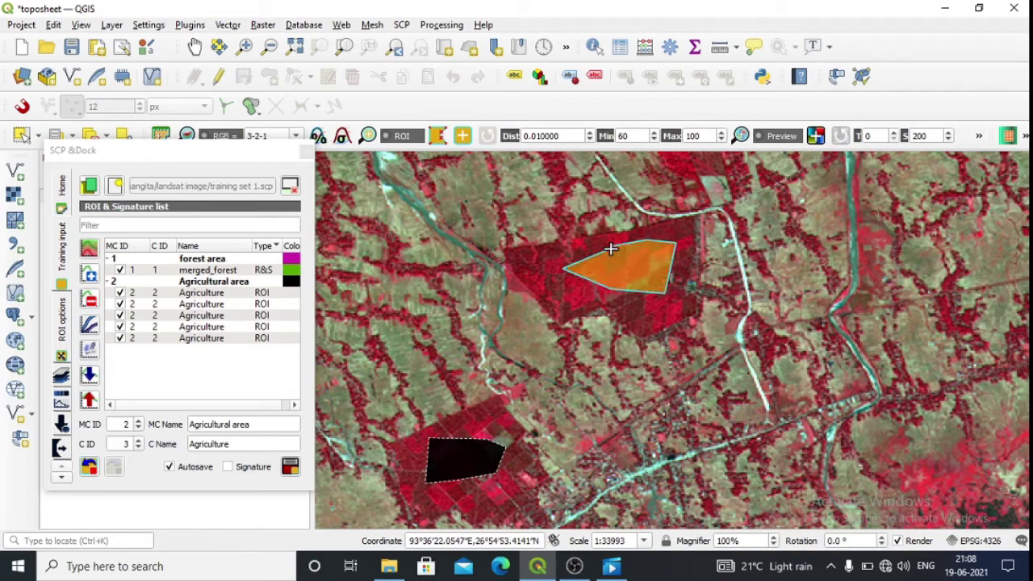
{"action": "left_click", "coordinate": [129, 443]}
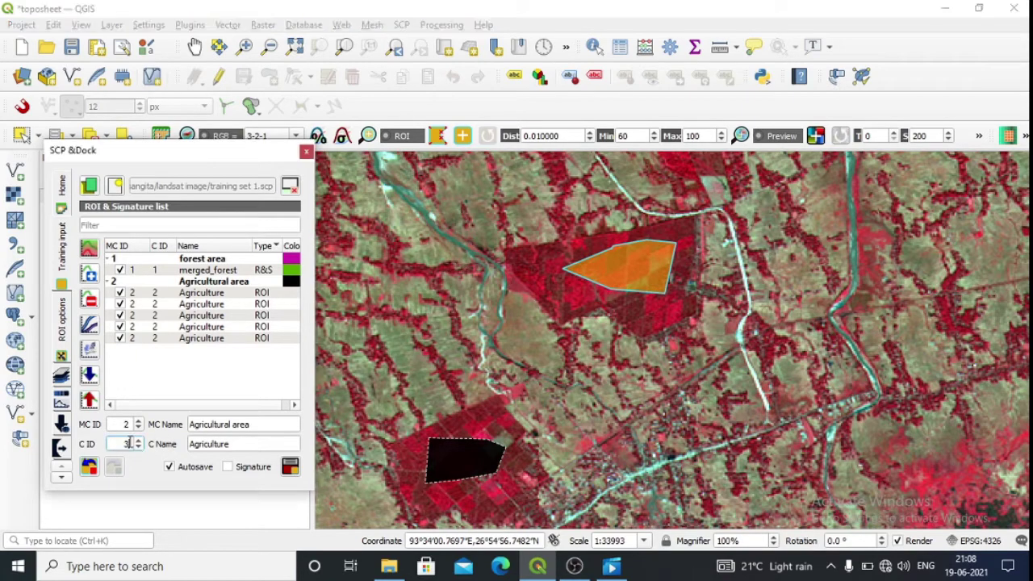
{"action": "left_click", "coordinate": [290, 467]}
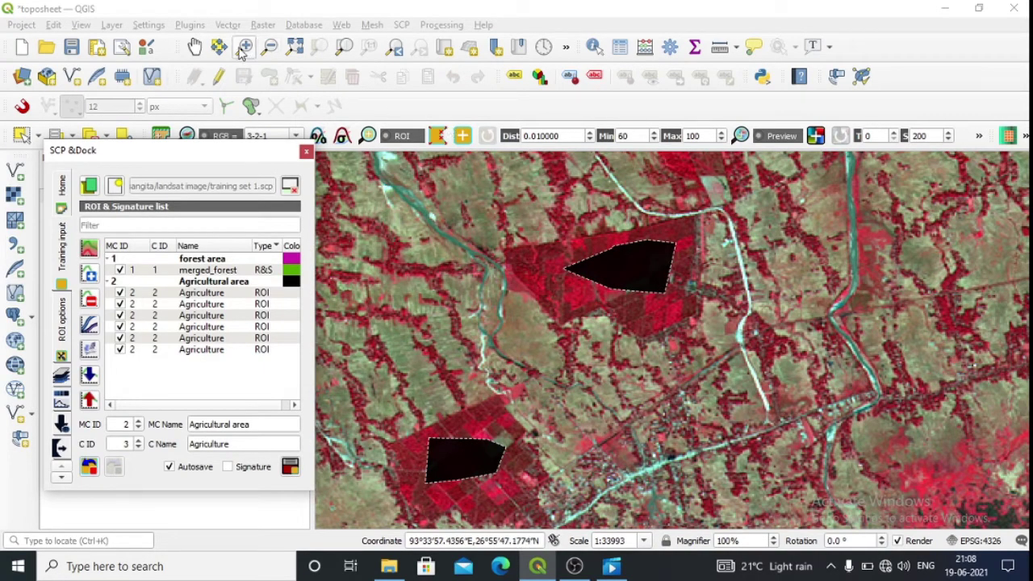
Step: Draw an ROI polygon over the grey-green barren fields between the western agriculture ROIs and the two near the image's centre
{"action": "left_click", "coordinate": [299, 48]}
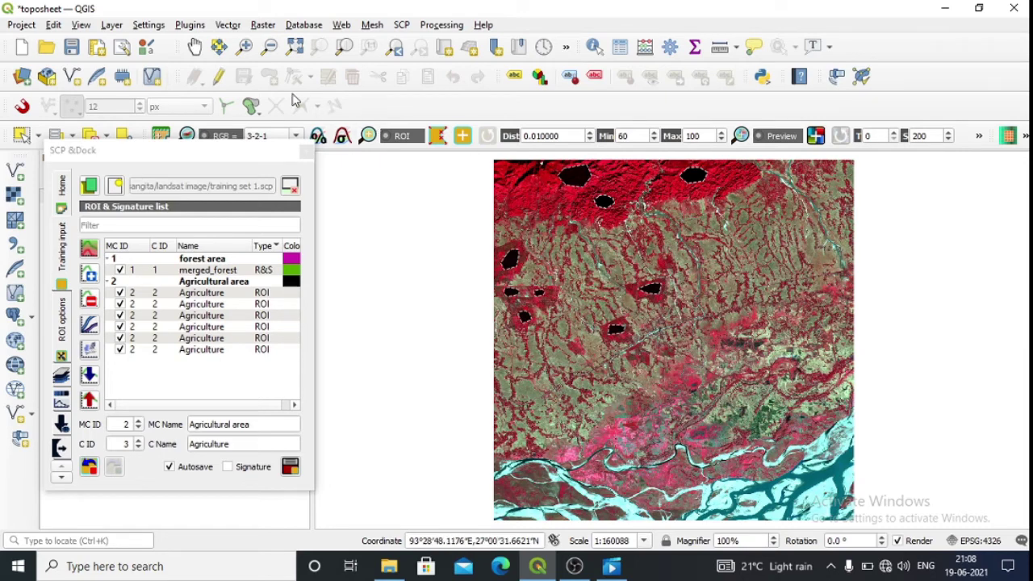
{"action": "left_click", "coordinate": [245, 46]}
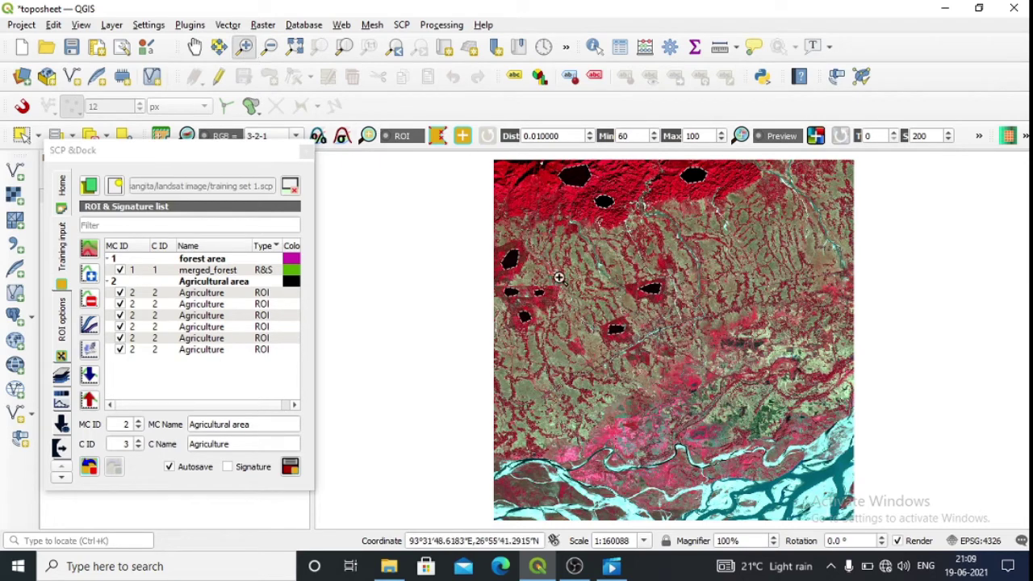
{"action": "right_click", "coordinate": [555, 263]}
{"action": "left_click", "coordinate": [618, 358]}
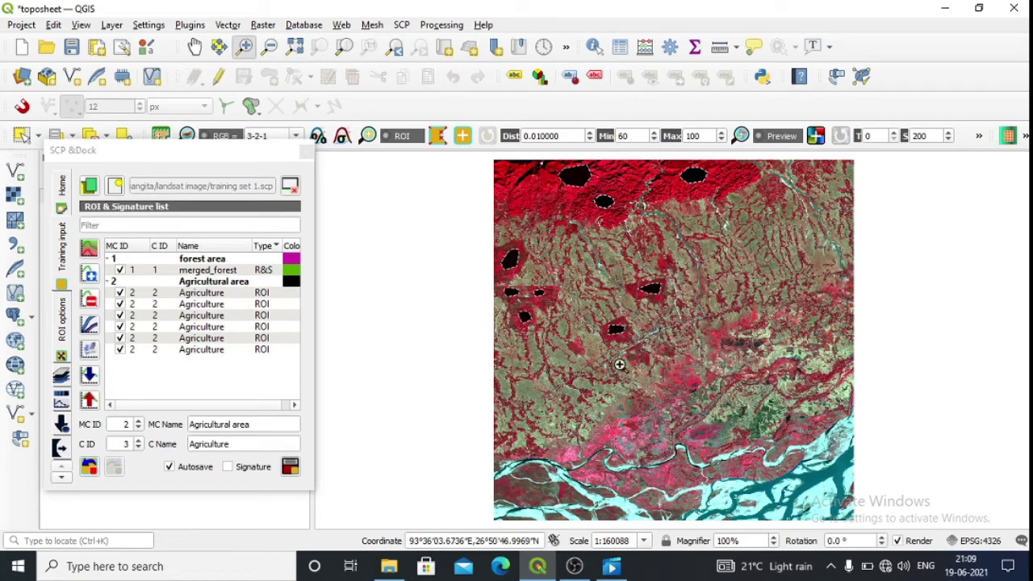
{"action": "left_click_drag", "start_coordinate": [563, 245], "coordinate": [708, 392]}
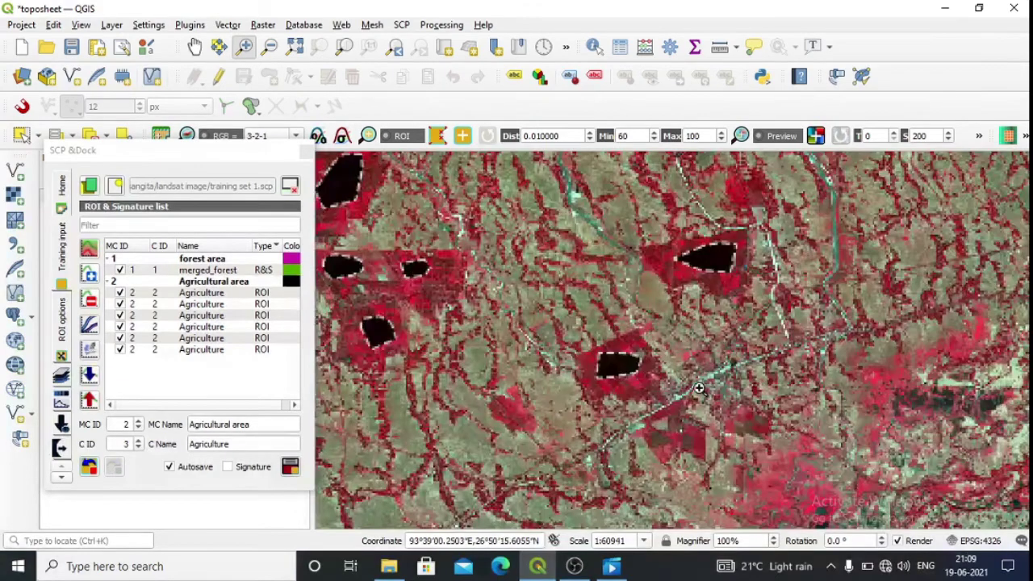
{"action": "left_click_drag", "start_coordinate": [499, 242], "coordinate": [638, 363]}
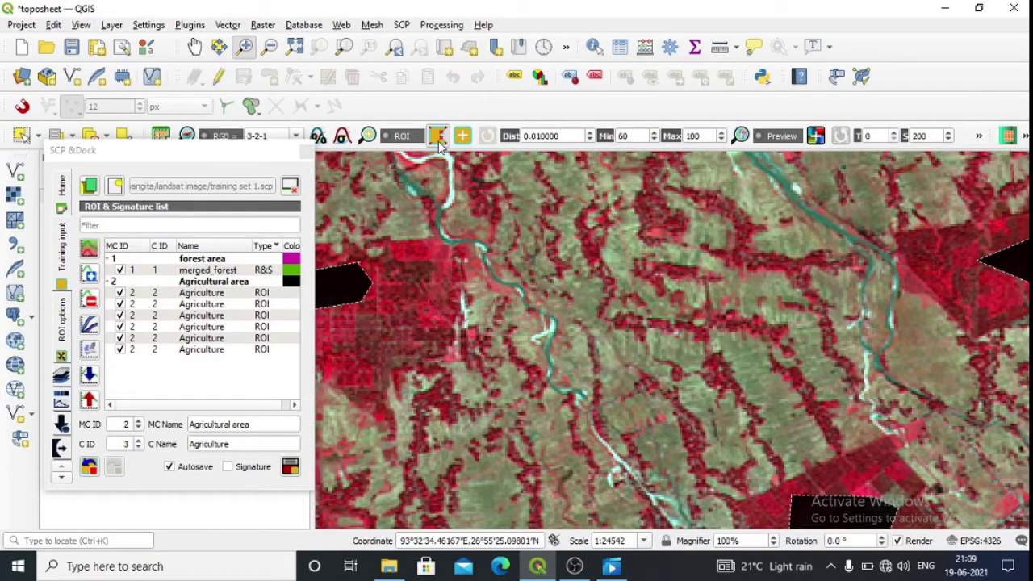
{"action": "left_click", "coordinate": [436, 136]}
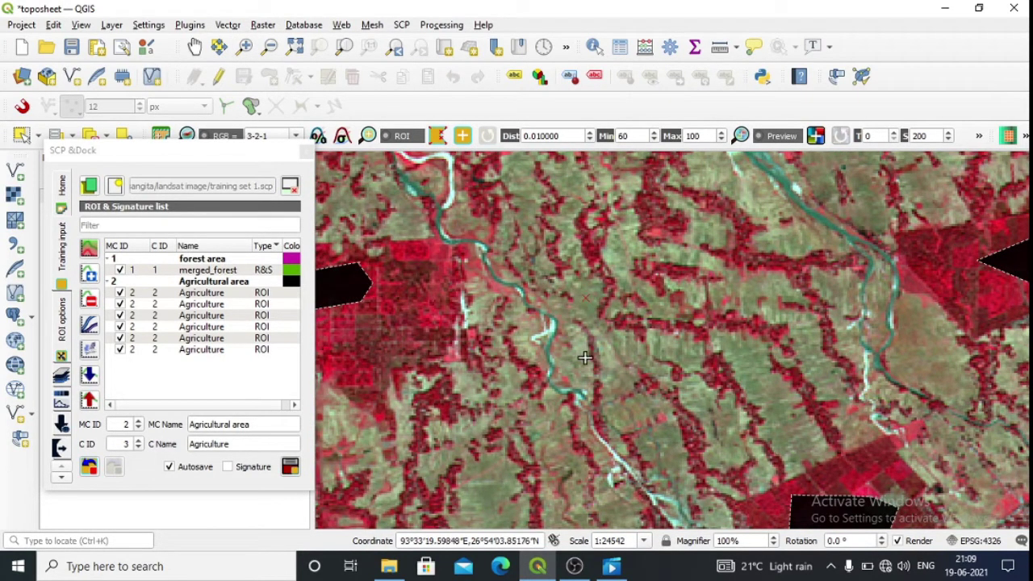
{"action": "left_click", "coordinate": [631, 404]}
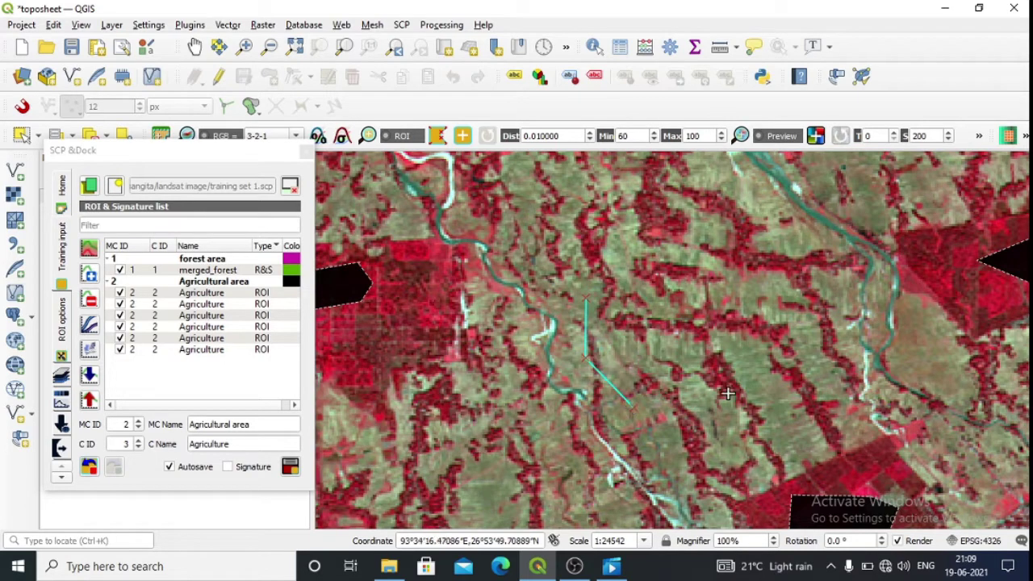
{"action": "left_click", "coordinate": [754, 391]}
{"action": "left_click", "coordinate": [760, 283]}
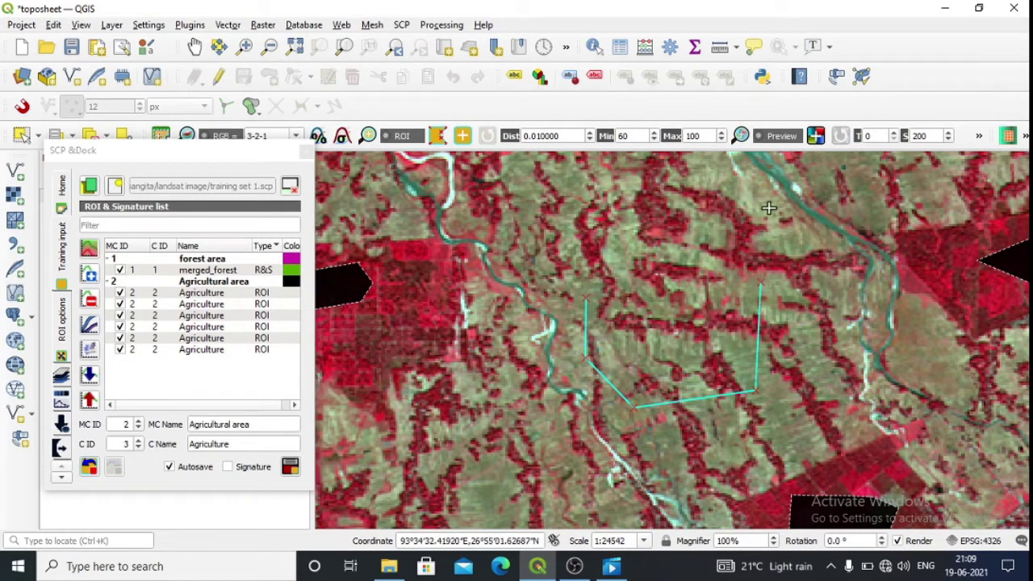
{"action": "left_click", "coordinate": [769, 202]}
{"action": "left_click", "coordinate": [684, 199]}
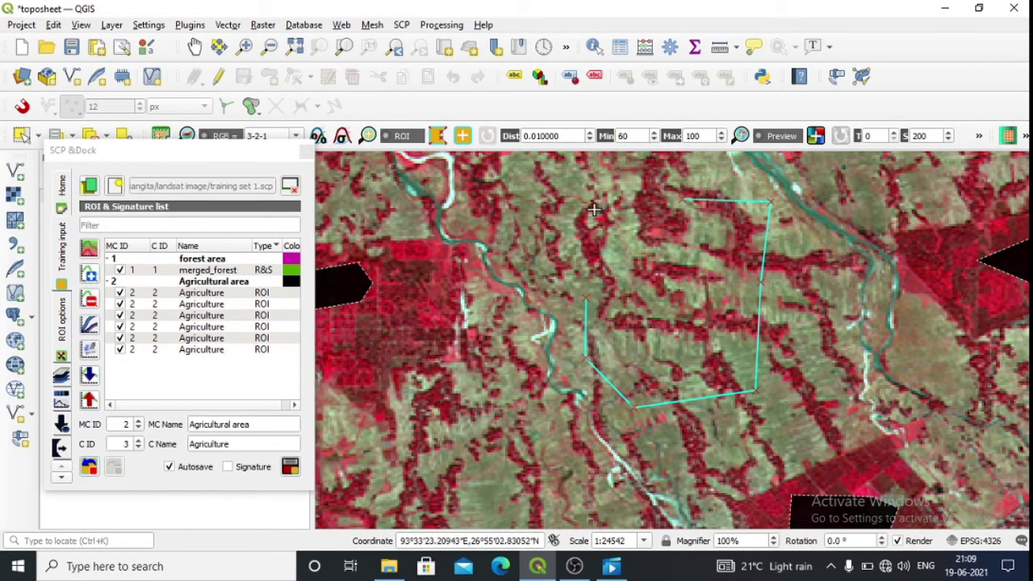
{"action": "left_click", "coordinate": [595, 288]}
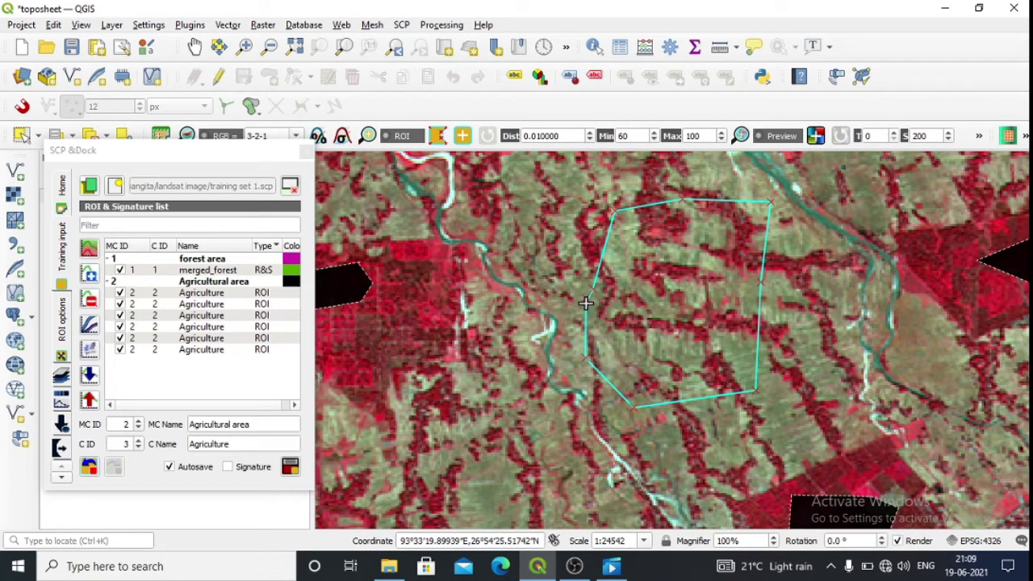
{"action": "right_click", "coordinate": [586, 303]}
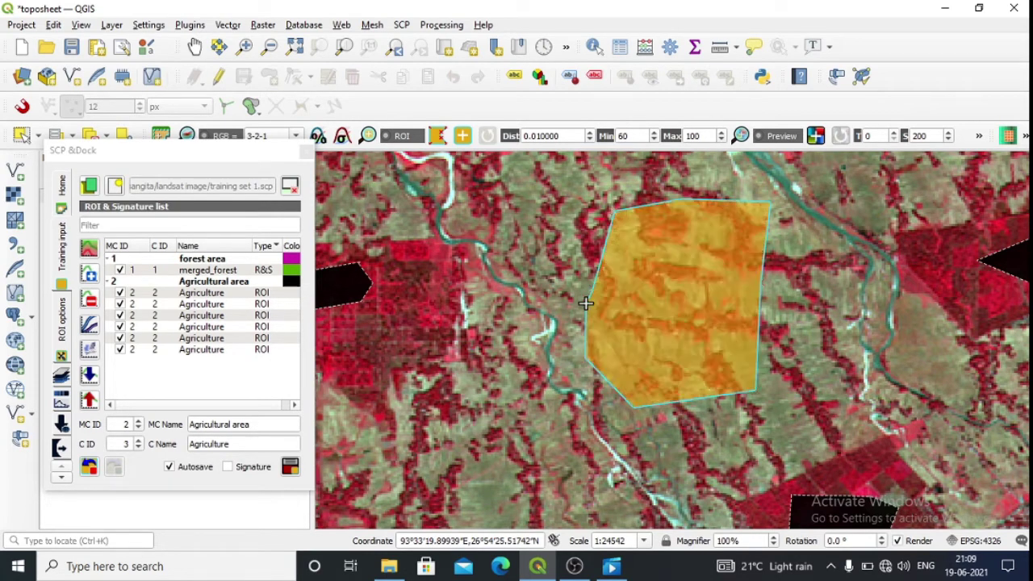
Step: Set the macroclass ID to 3 and the macroclass name to Barren land for the drawn ROI
{"action": "left_click", "coordinate": [129, 423]}
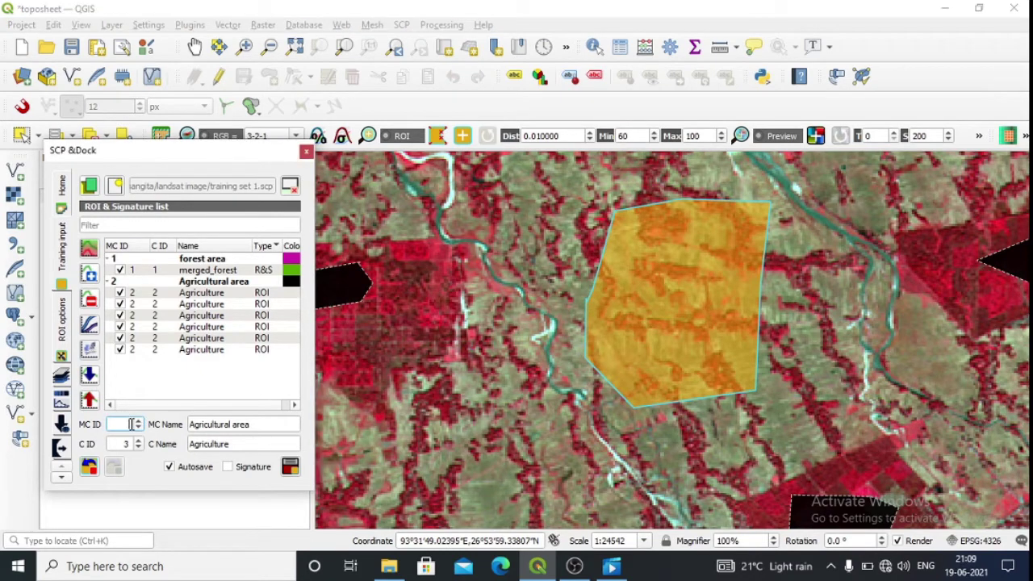
{"action": "left_click", "coordinate": [269, 424]}
{"action": "key", "text": "BackSpace"}
{"action": "key", "text": "BackSpace"}
{"action": "key", "text": "BackSpace"}
{"action": "key", "text": "BackSpace"}
{"action": "key", "text": "BackSpace"}
{"action": "key", "text": "BackSpace"}
{"action": "key", "text": "BackSpace"}
{"action": "key", "text": "BackSpace"}
{"action": "key", "text": "BackSpace"}
{"action": "key", "text": "BackSpace"}
{"action": "key", "text": "BackSpace"}
{"action": "key", "text": "BackSpace"}
{"action": "key", "text": "BackSpace"}
{"action": "key", "text": "BackSpace"}
{"action": "key", "text": "BackSpace"}
{"action": "key", "text": "BackSpace"}
{"action": "key", "text": "BackSpace"}
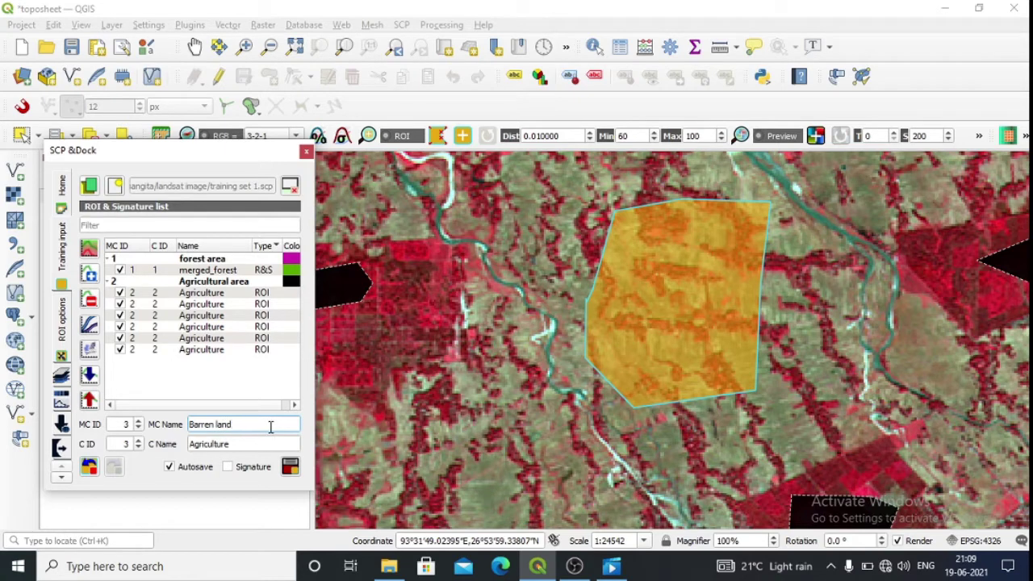
Step: Name the class Barren and save the drawn ROI to the training signature list
{"action": "left_click", "coordinate": [259, 441]}
{"action": "key", "text": "BackSpace"}
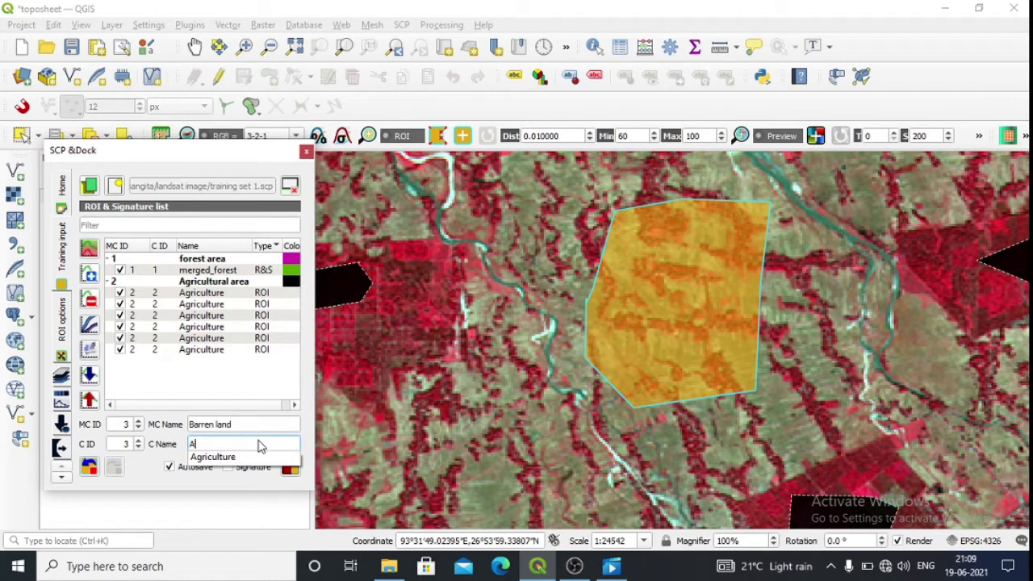
{"action": "key", "text": "BackSpace"}
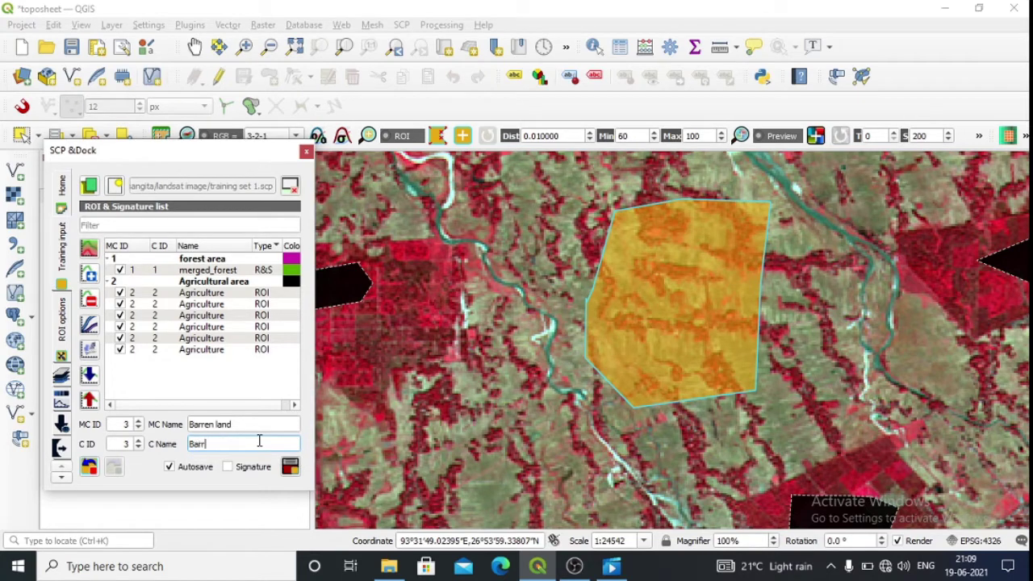
{"action": "left_click", "coordinate": [290, 466]}
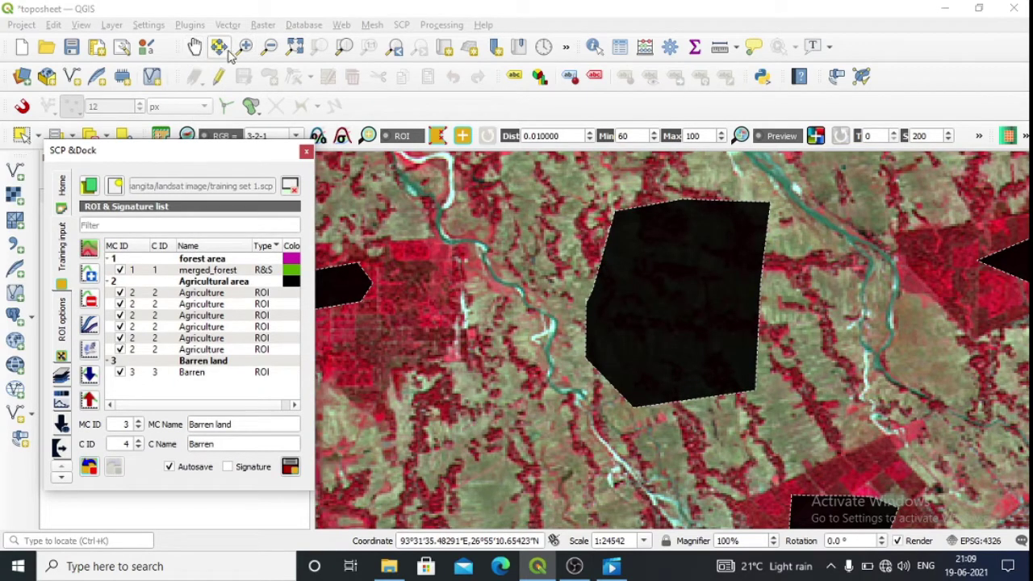
Step: Draw a second barren land ROI polygon over the curved grey-green field strip in the image's northeast and save it with class ID 3
{"action": "left_click", "coordinate": [294, 46]}
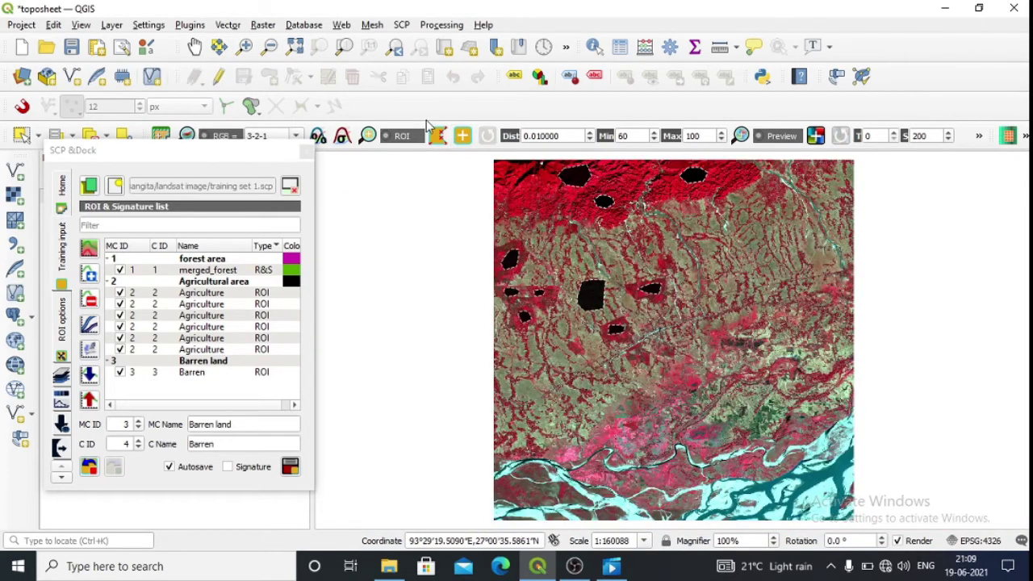
{"action": "left_click", "coordinate": [246, 46]}
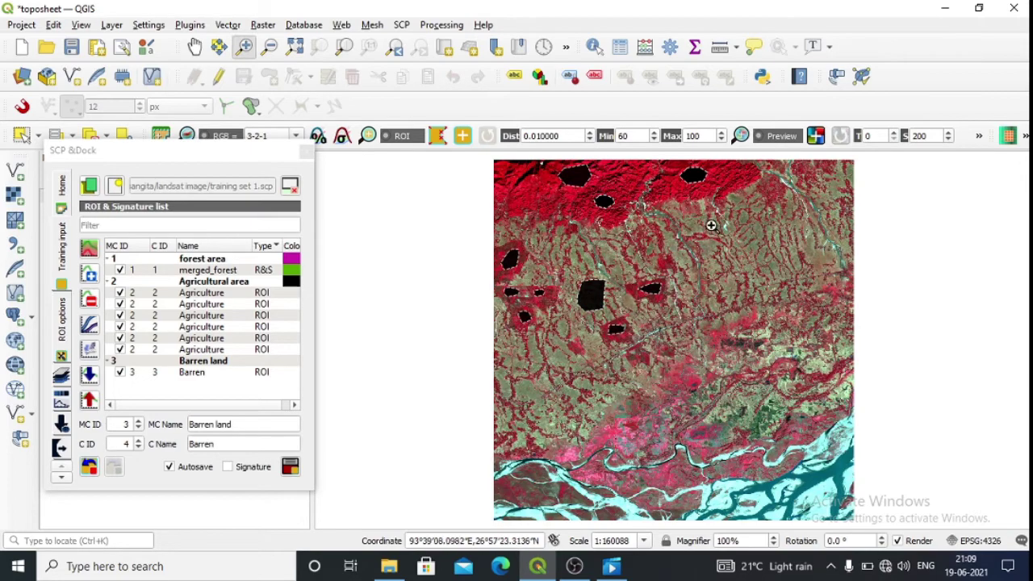
{"action": "left_click_drag", "start_coordinate": [684, 216], "coordinate": [940, 302]}
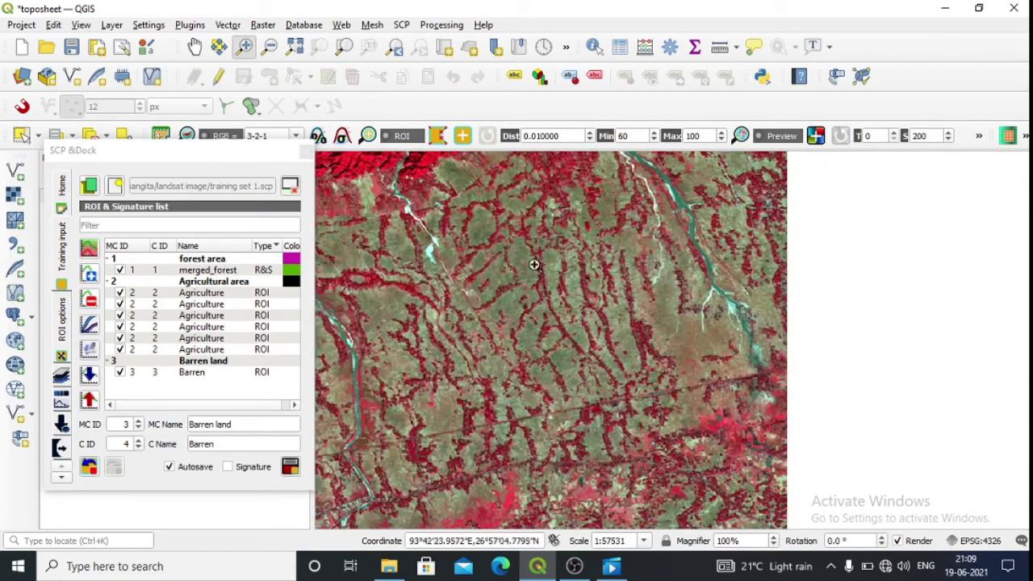
{"action": "left_click_drag", "start_coordinate": [389, 193], "coordinate": [673, 423]}
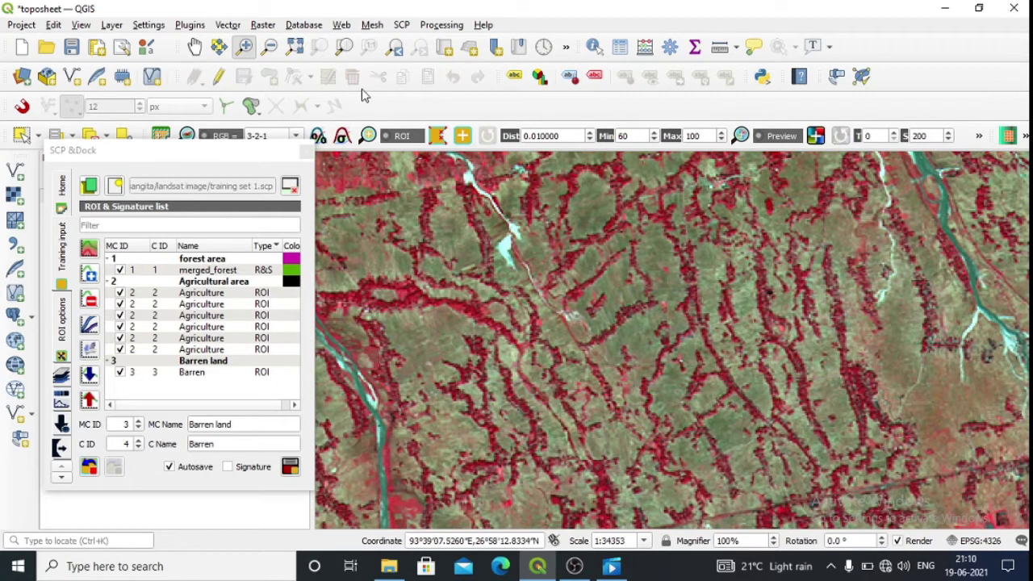
{"action": "left_click", "coordinate": [438, 135]}
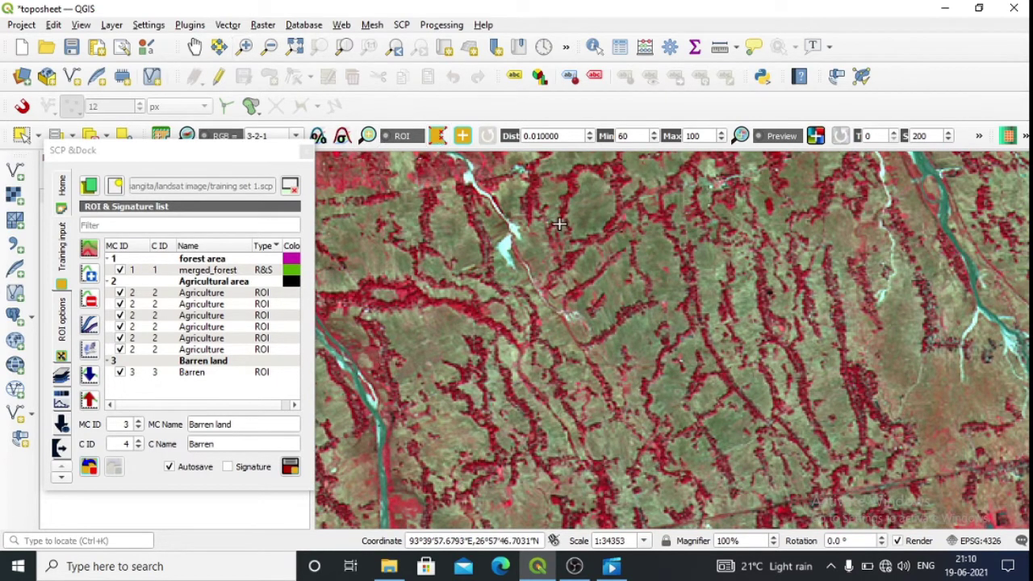
{"action": "left_click", "coordinate": [632, 328]}
{"action": "left_click", "coordinate": [608, 341]}
{"action": "left_click", "coordinate": [626, 390]}
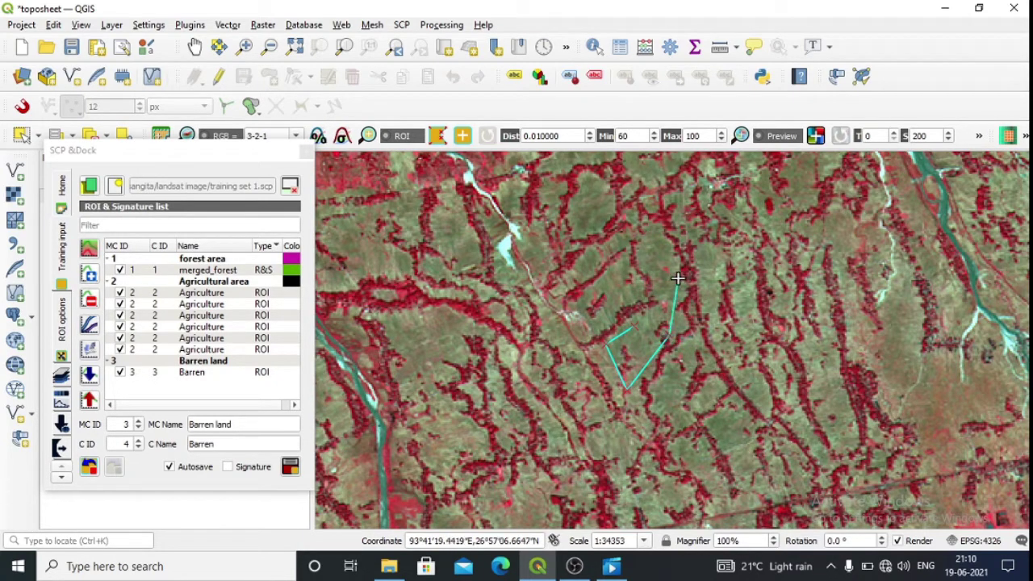
{"action": "left_click", "coordinate": [661, 245]}
{"action": "left_click", "coordinate": [640, 254]}
{"action": "left_click", "coordinate": [658, 284]}
{"action": "left_click", "coordinate": [652, 309]}
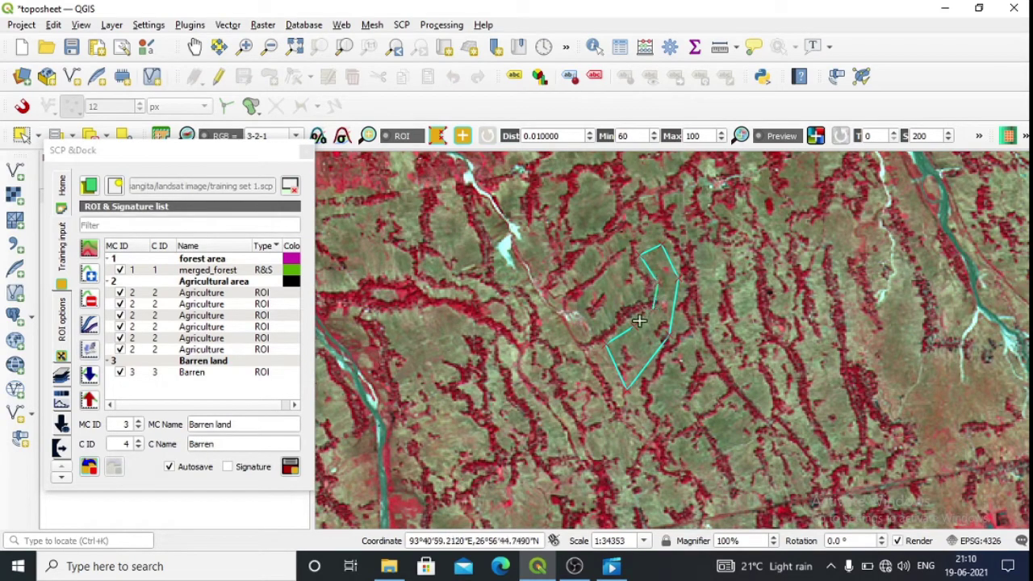
{"action": "right_click", "coordinate": [631, 325]}
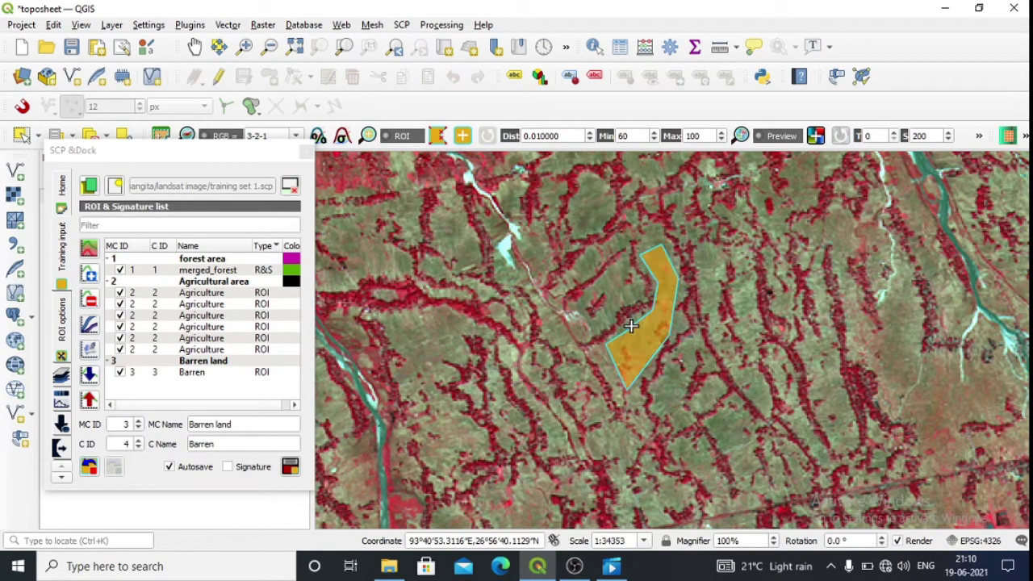
{"action": "left_click", "coordinate": [129, 444]}
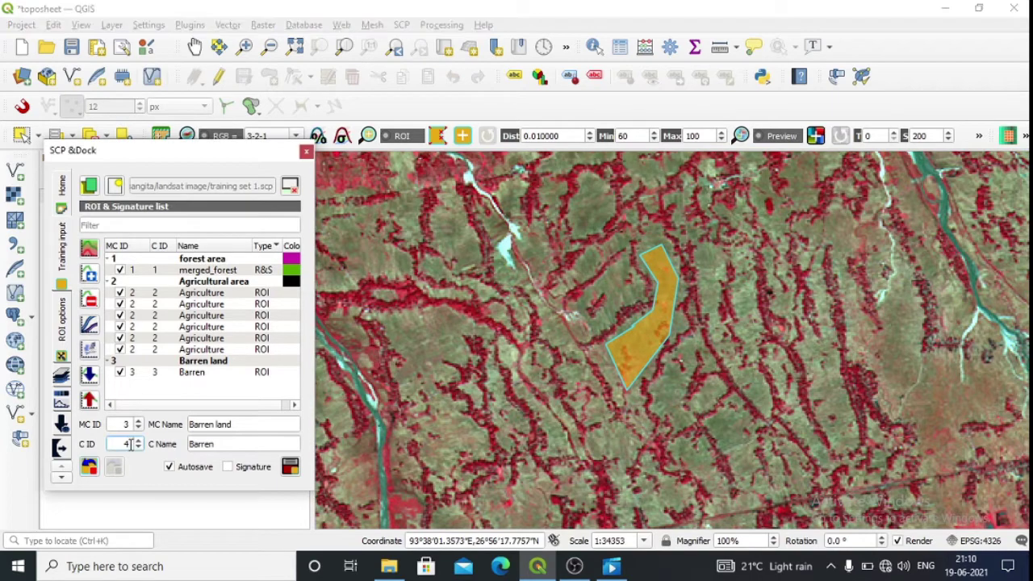
{"action": "left_click", "coordinate": [289, 468]}
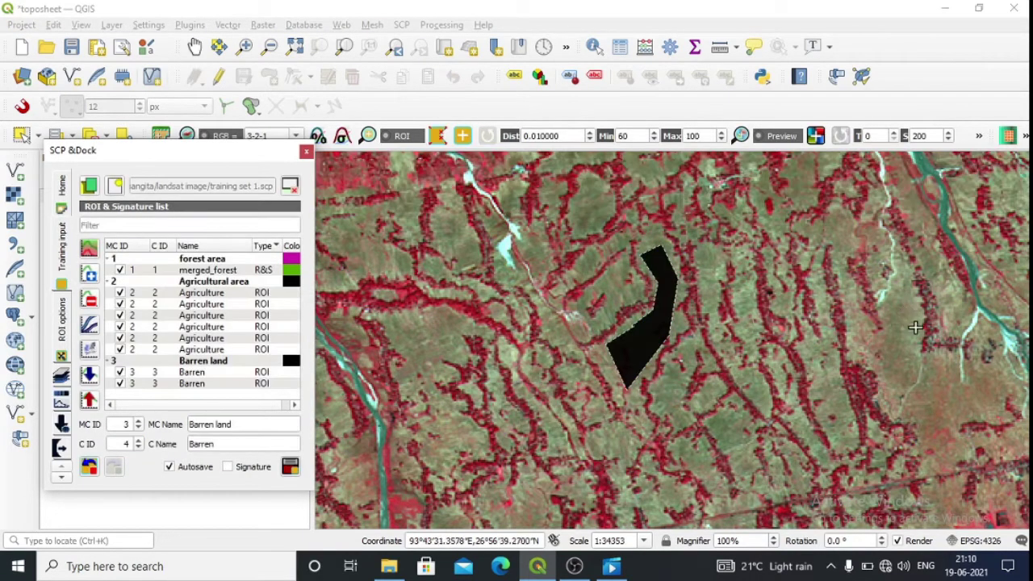
Step: Draw a third barren land ROI polygon over the brownish fields east of the second one, beside the river, and save it with class ID 3
{"action": "left_click", "coordinate": [872, 348]}
{"action": "left_click", "coordinate": [979, 411]}
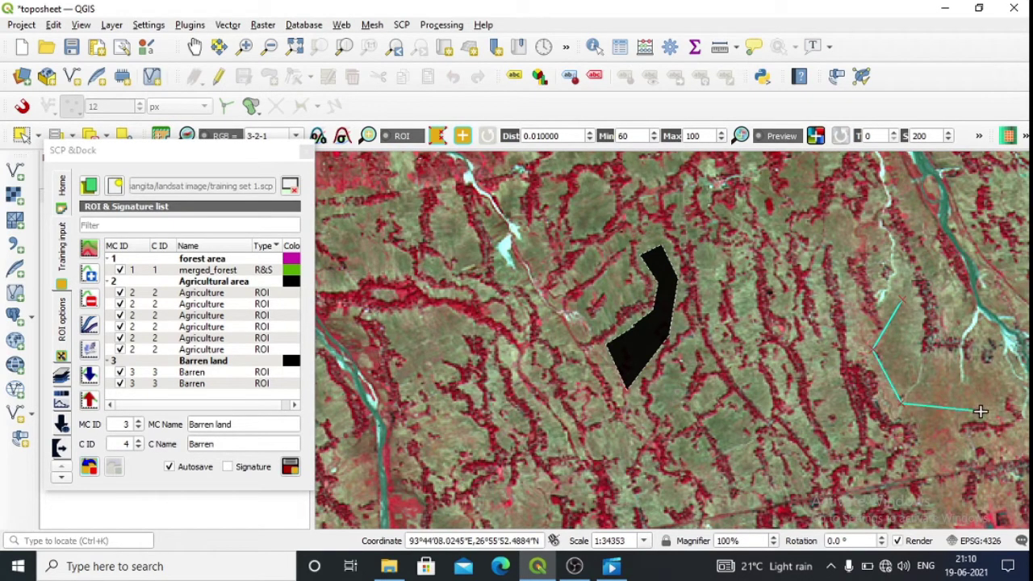
{"action": "left_click", "coordinate": [935, 370]}
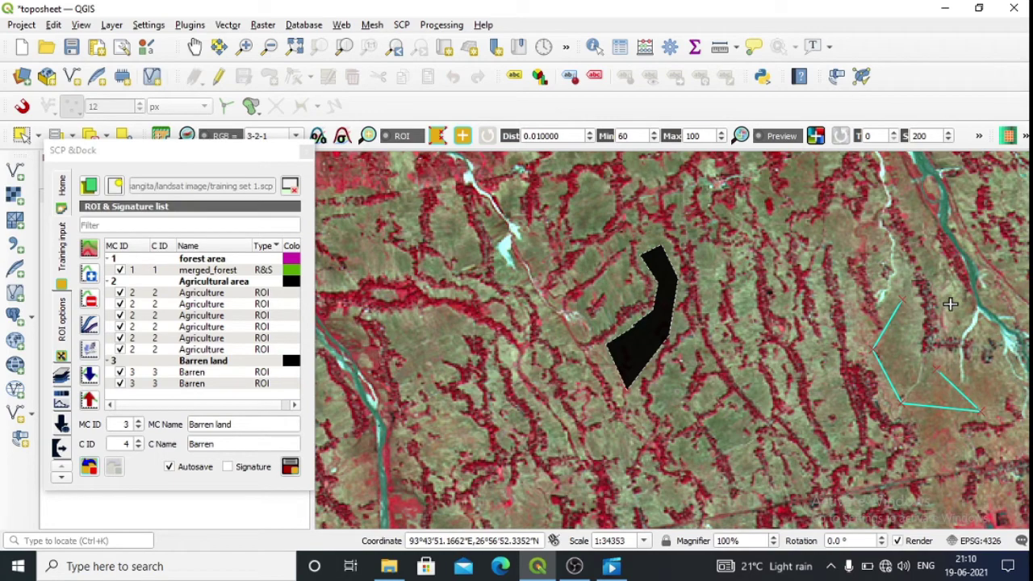
{"action": "left_click", "coordinate": [949, 303]}
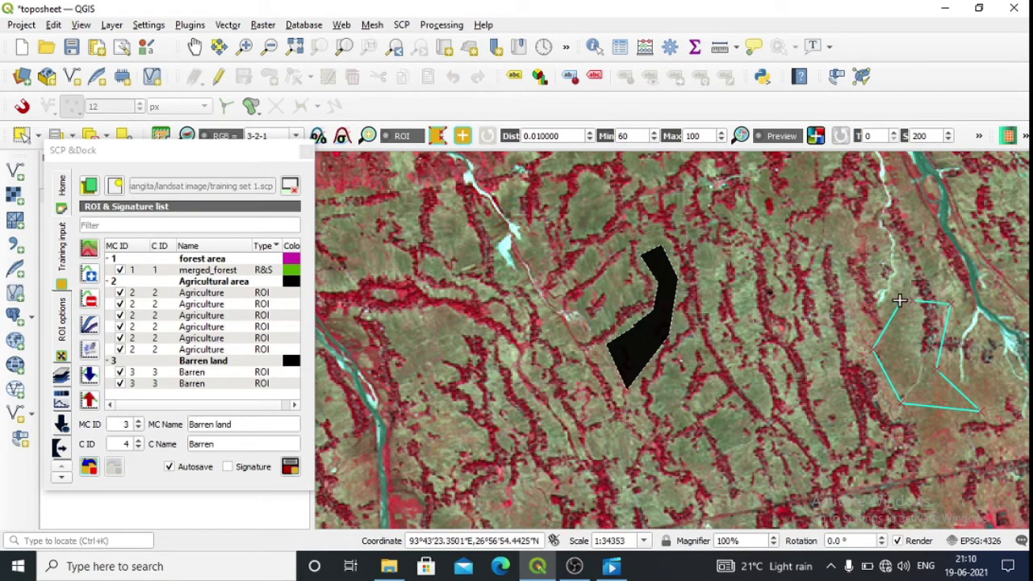
{"action": "right_click", "coordinate": [899, 300]}
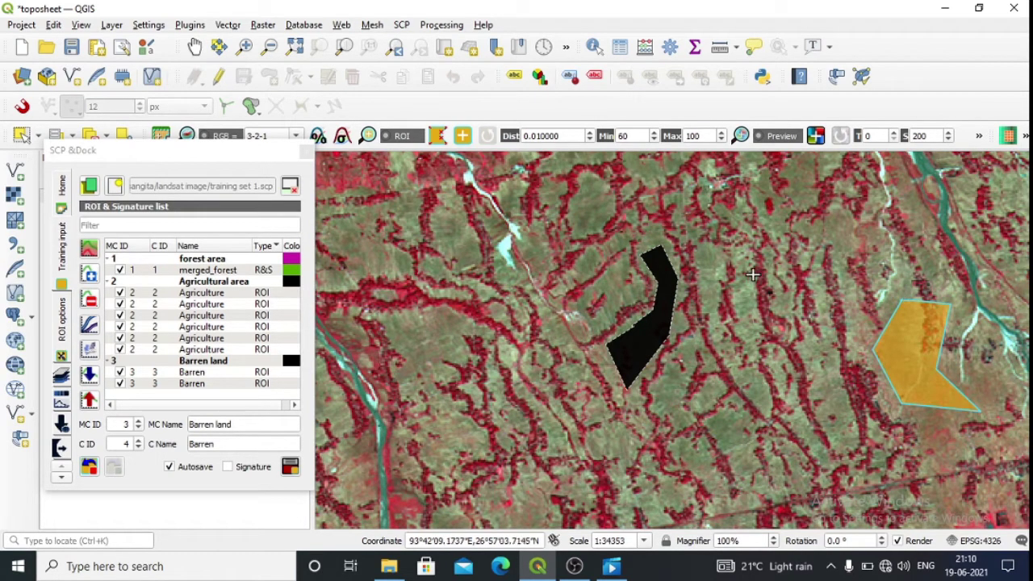
{"action": "left_click", "coordinate": [131, 443]}
{"action": "key", "text": "BackSpace"}
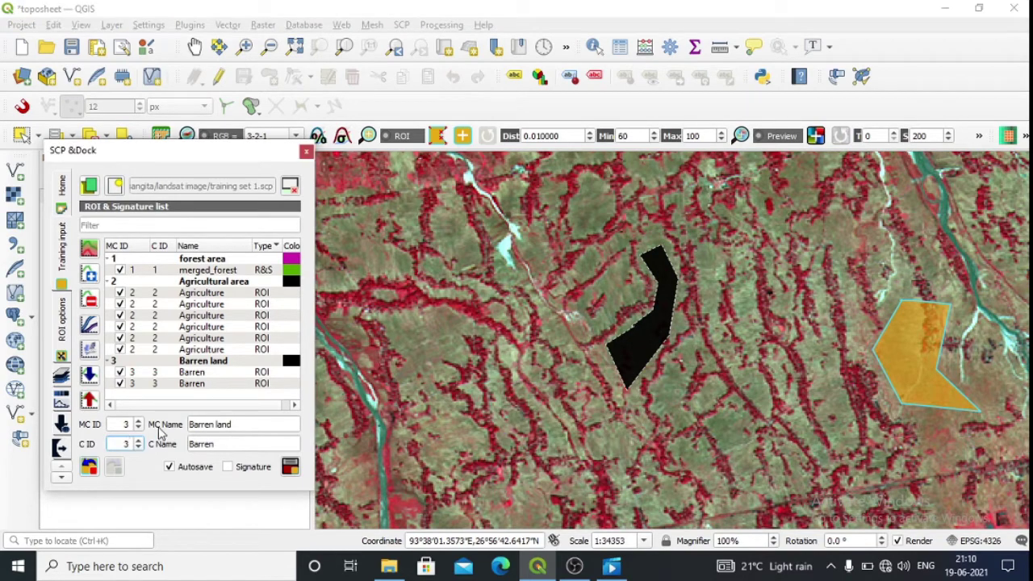
{"action": "left_click", "coordinate": [291, 467]}
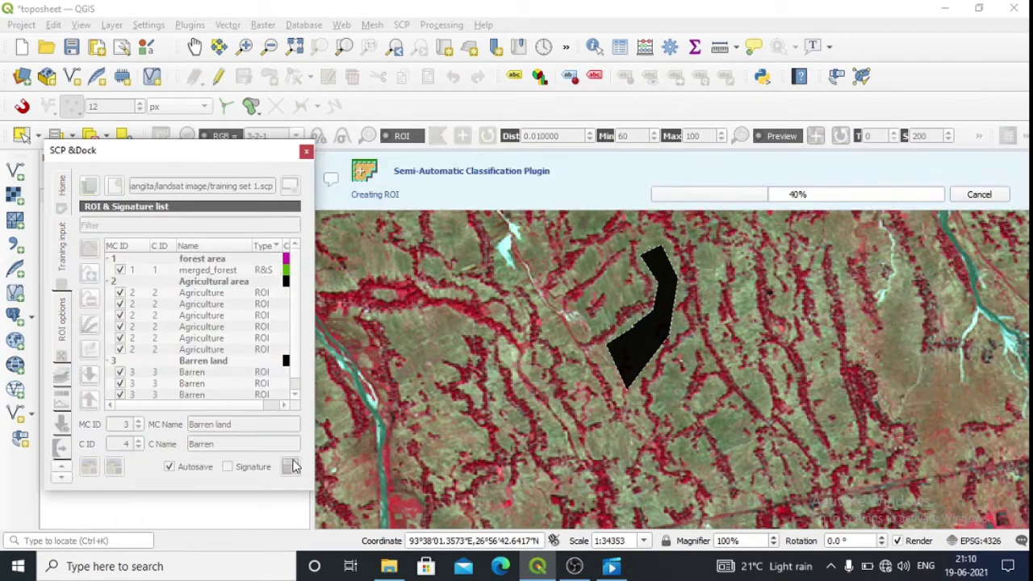
Step: Draw a fourth barren land ROI polygon over the large grey-green field north of the diagonal road in the image's southwest
{"action": "left_click", "coordinate": [294, 47]}
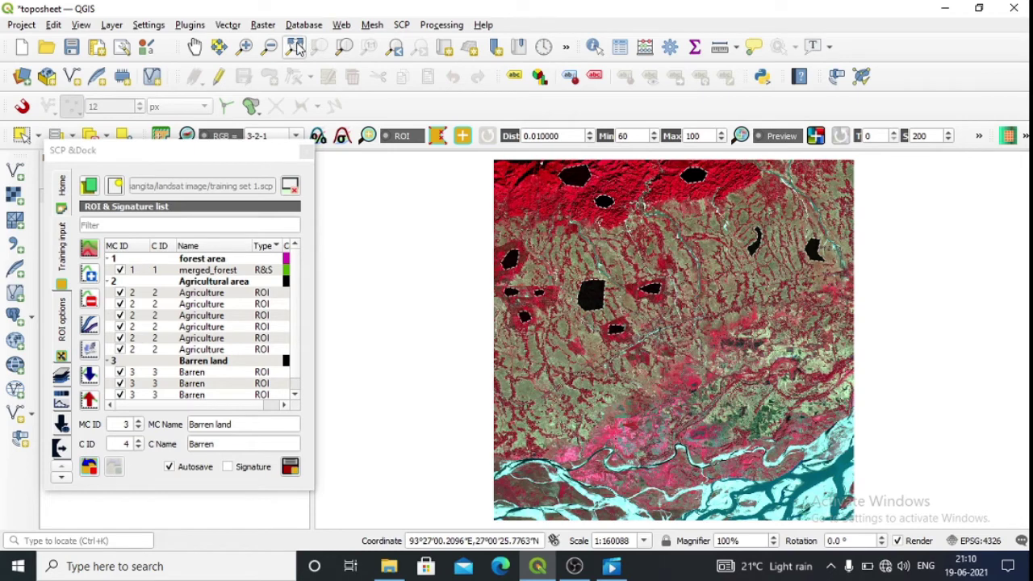
{"action": "left_click", "coordinate": [244, 46]}
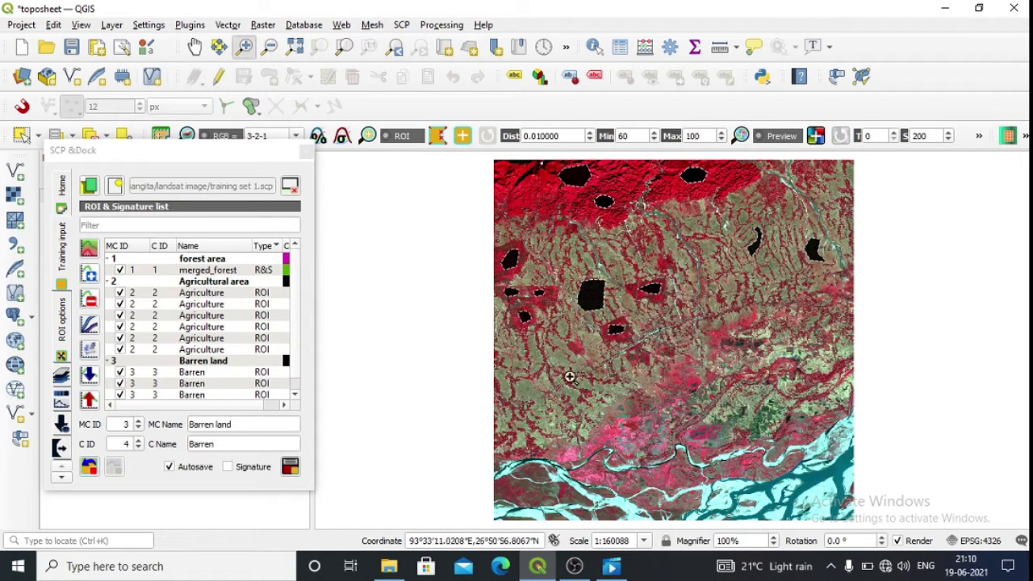
{"action": "right_click", "coordinate": [517, 353]}
{"action": "left_click", "coordinate": [607, 460]}
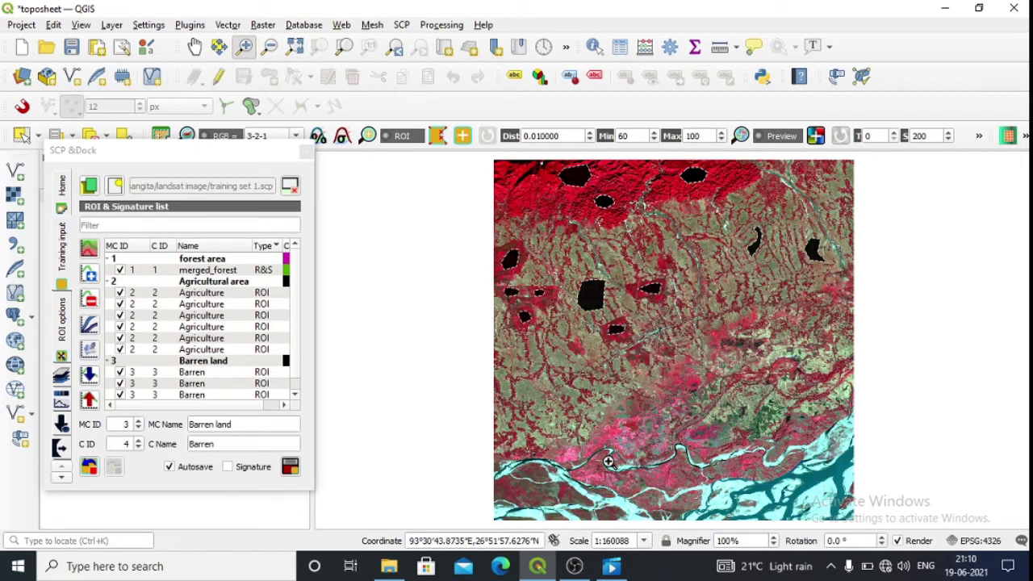
{"action": "left_click_drag", "start_coordinate": [503, 356], "coordinate": [611, 476]}
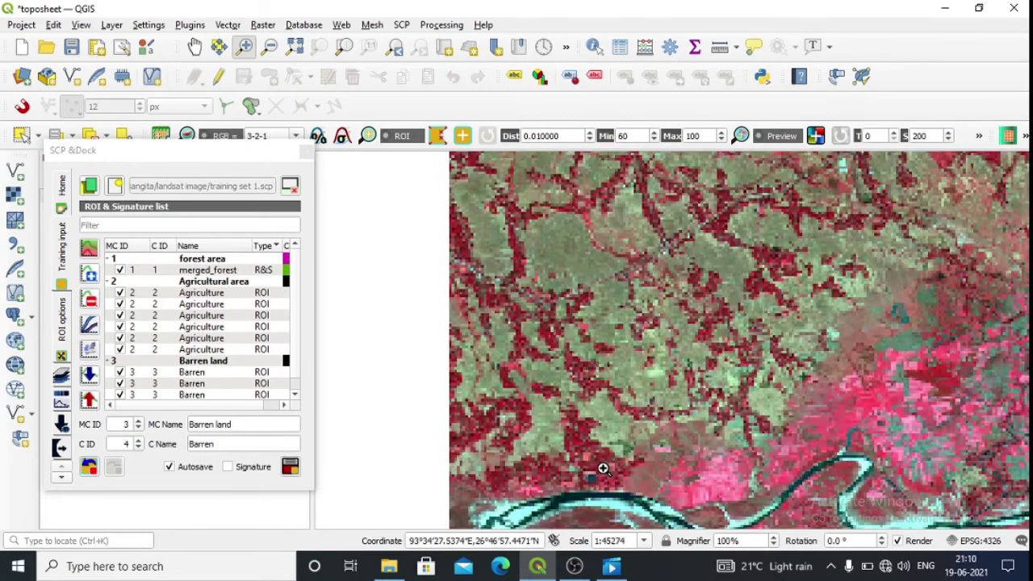
{"action": "left_click_drag", "start_coordinate": [478, 187], "coordinate": [695, 397]}
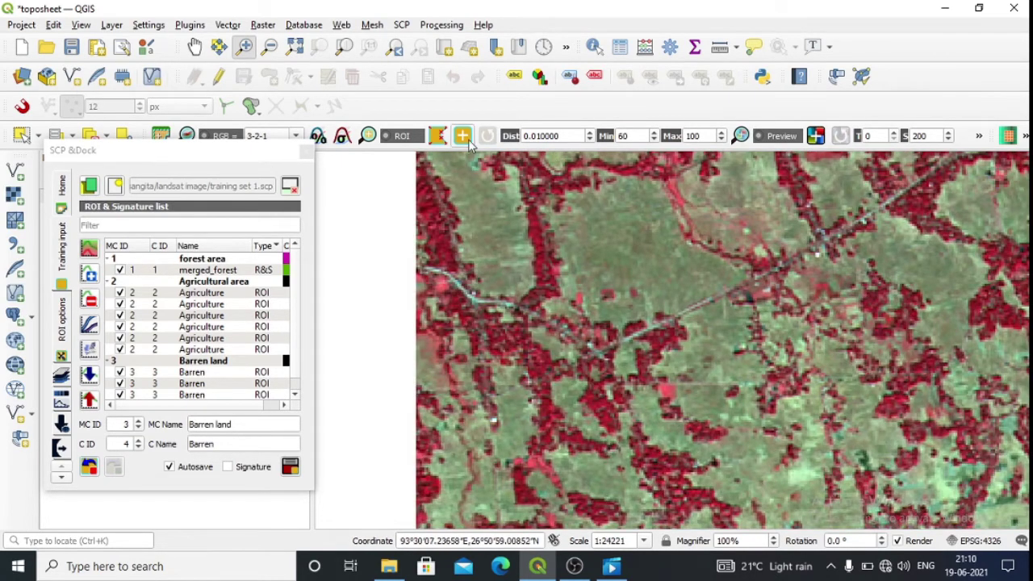
{"action": "left_click", "coordinate": [437, 135]}
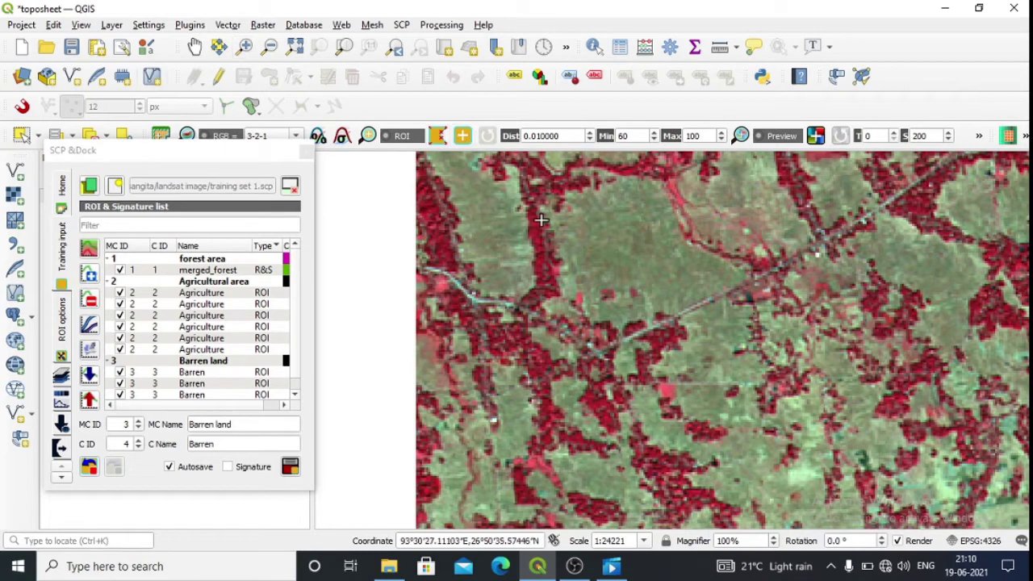
{"action": "left_click", "coordinate": [613, 199]}
{"action": "left_click", "coordinate": [574, 224]}
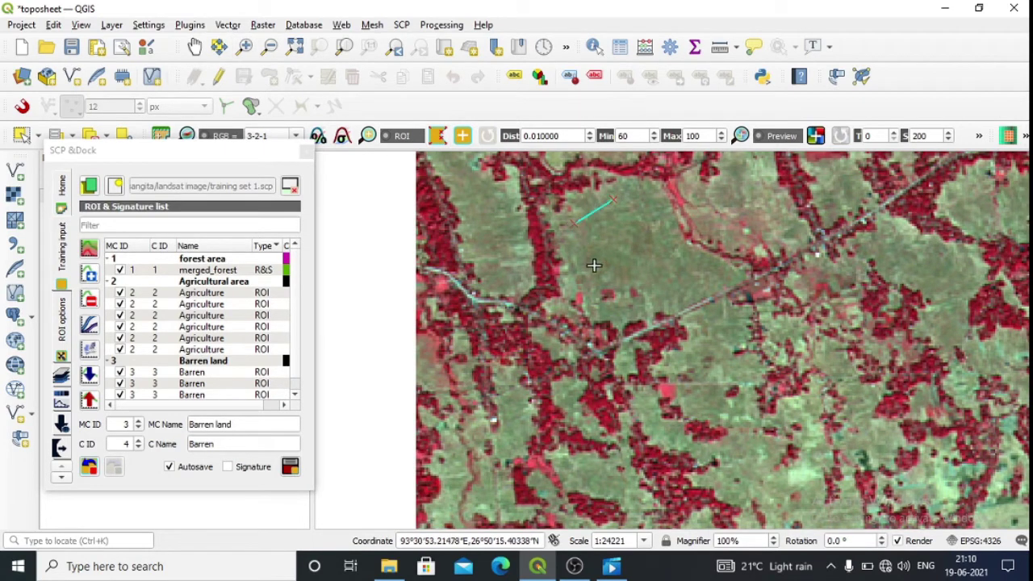
{"action": "left_click", "coordinate": [667, 288]}
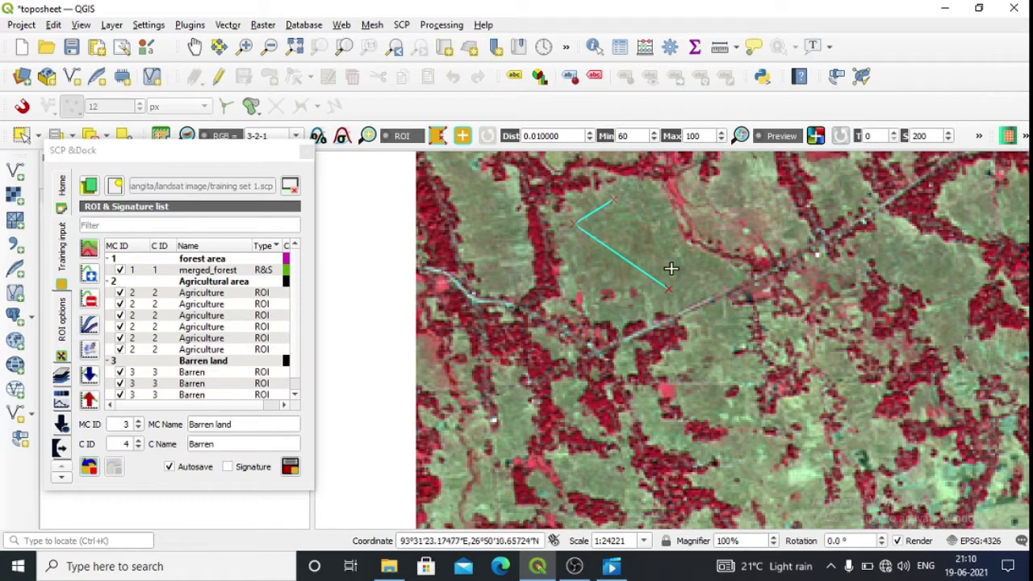
{"action": "left_click", "coordinate": [672, 233]}
{"action": "left_click", "coordinate": [643, 193]}
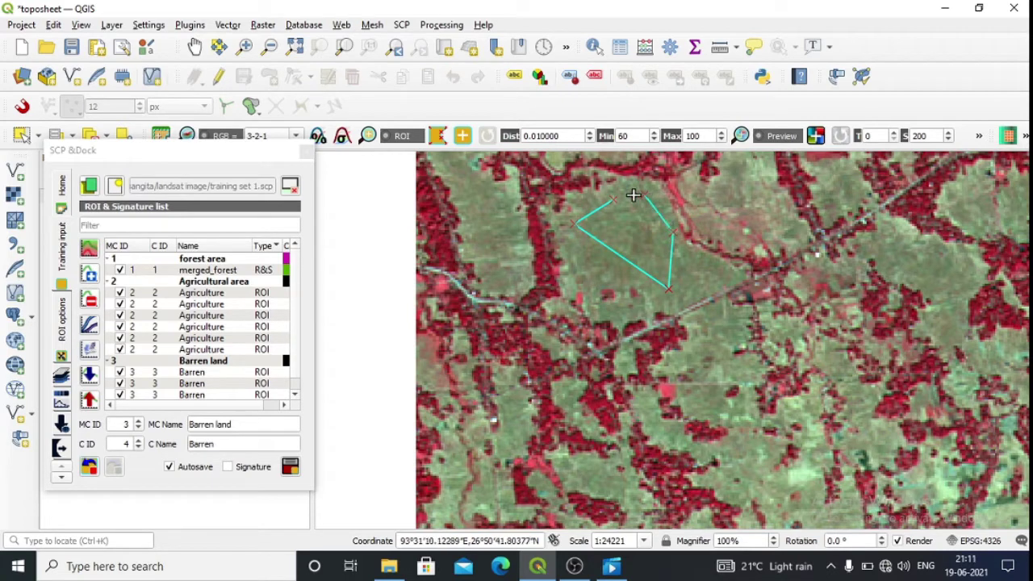
{"action": "right_click", "coordinate": [613, 201]}
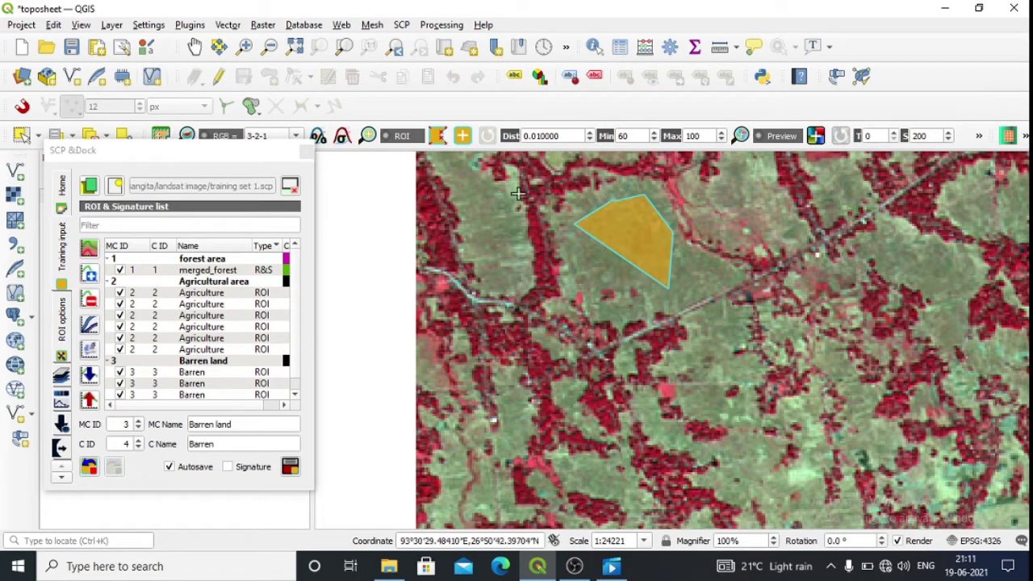
Step: Set the class ID to 3 and save the drawn Barren ROI to the training signature list
{"action": "left_click", "coordinate": [127, 443]}
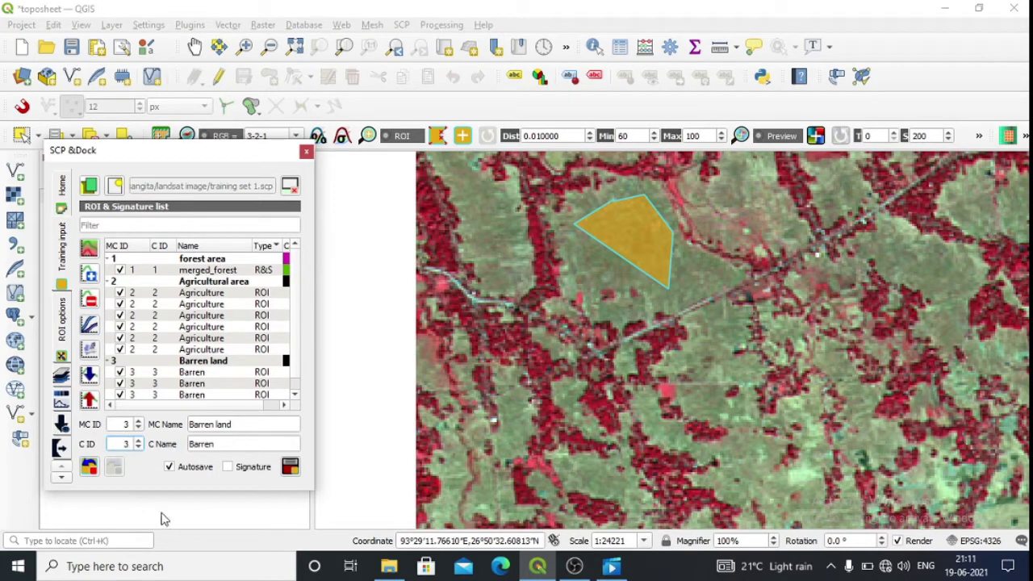
{"action": "left_click", "coordinate": [289, 468]}
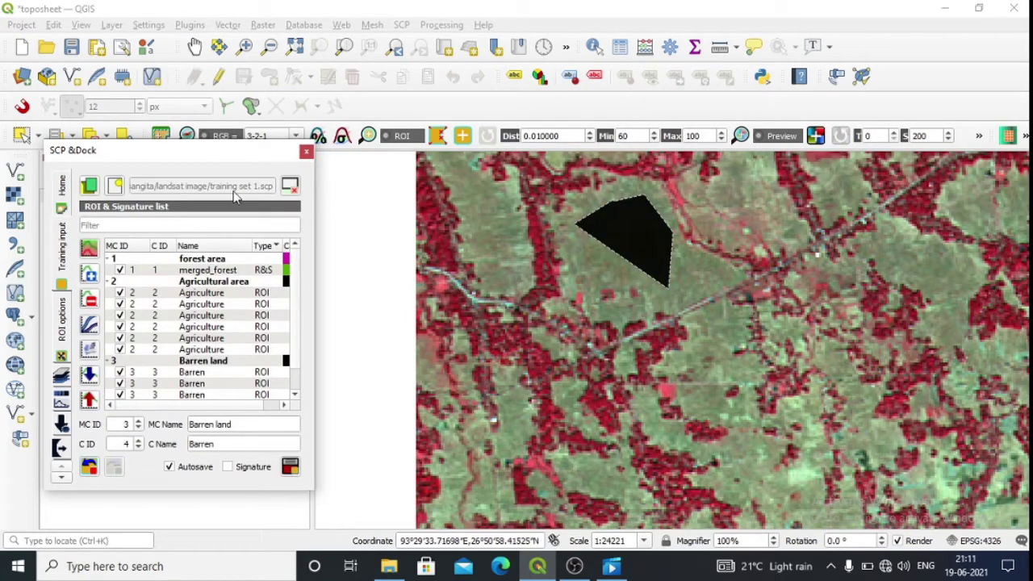
{"action": "left_click", "coordinate": [295, 47]}
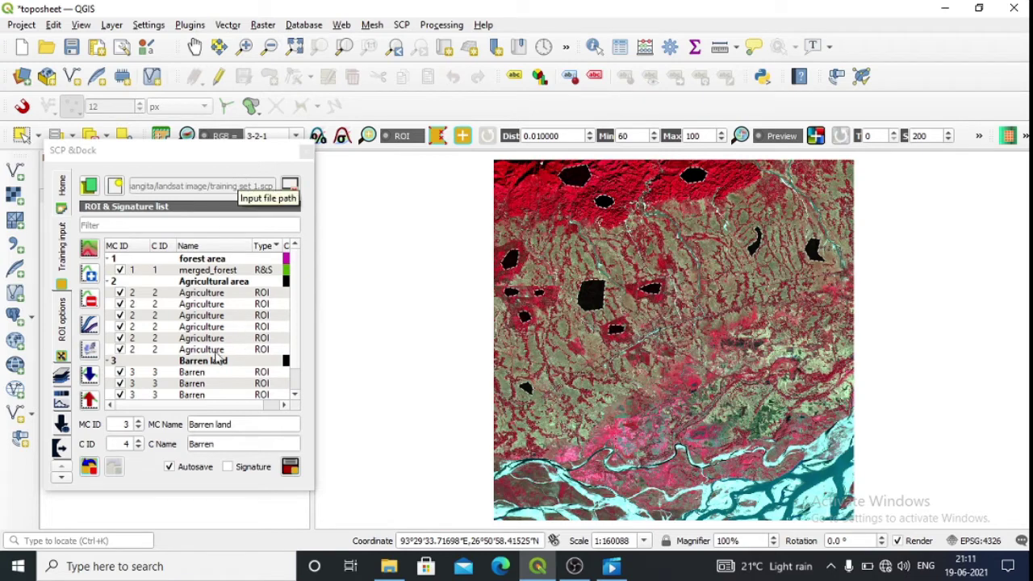
Step: Merge the six Agriculture ROIs of the Agricultural area macroclass into one signature
{"action": "left_click", "coordinate": [205, 295]}
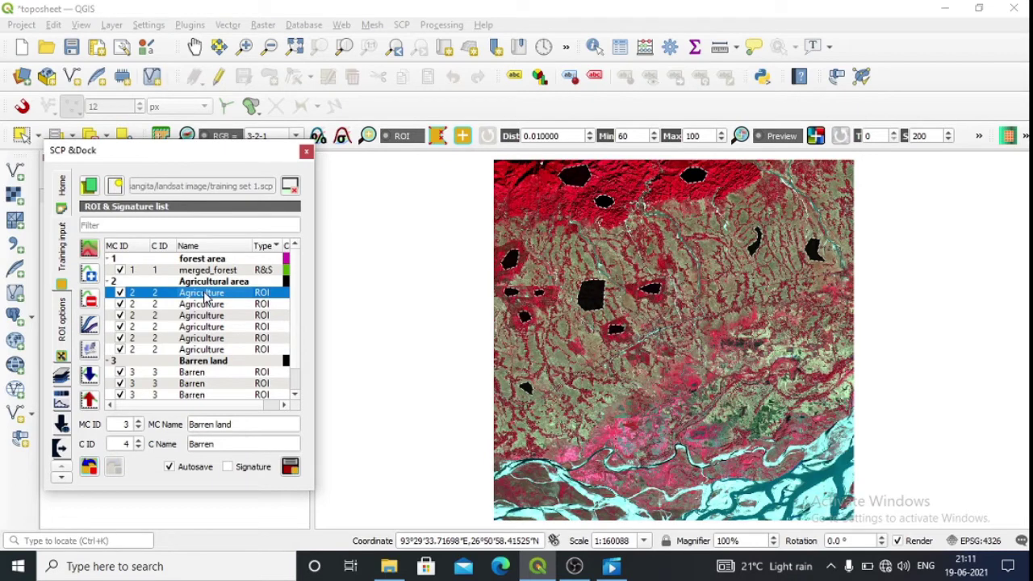
{"action": "left_click", "coordinate": [205, 304], "text": "shift"}
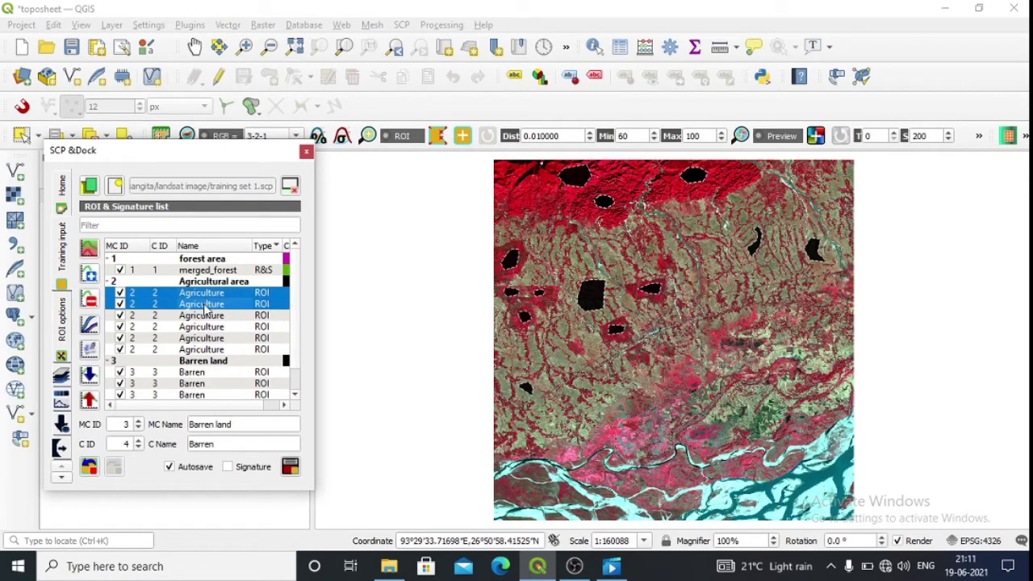
{"action": "left_click", "coordinate": [206, 315], "text": "shift"}
{"action": "left_click", "coordinate": [206, 327], "text": "shift"}
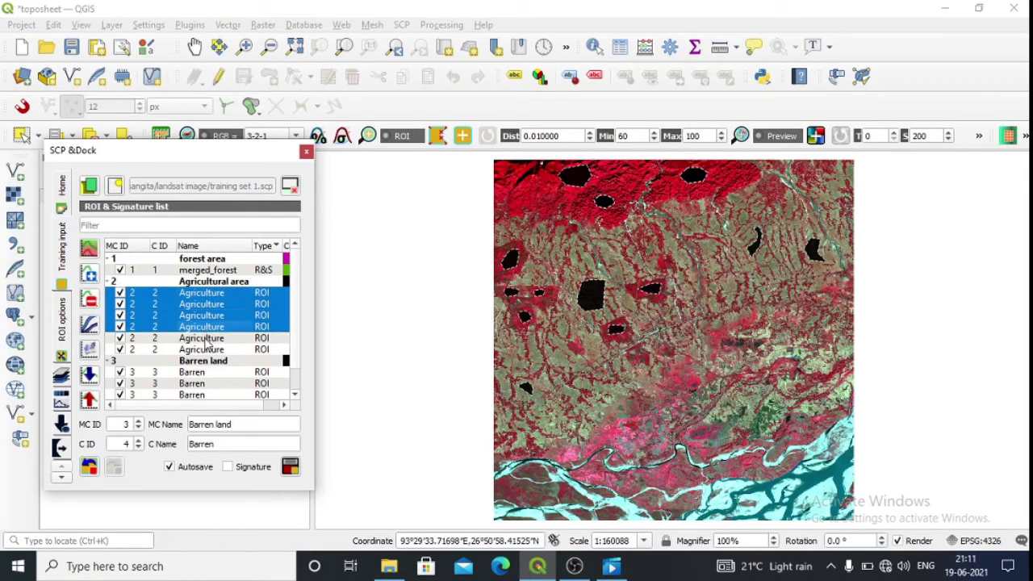
{"action": "left_click", "coordinate": [207, 339], "text": "shift"}
{"action": "left_click", "coordinate": [208, 349], "text": "shift"}
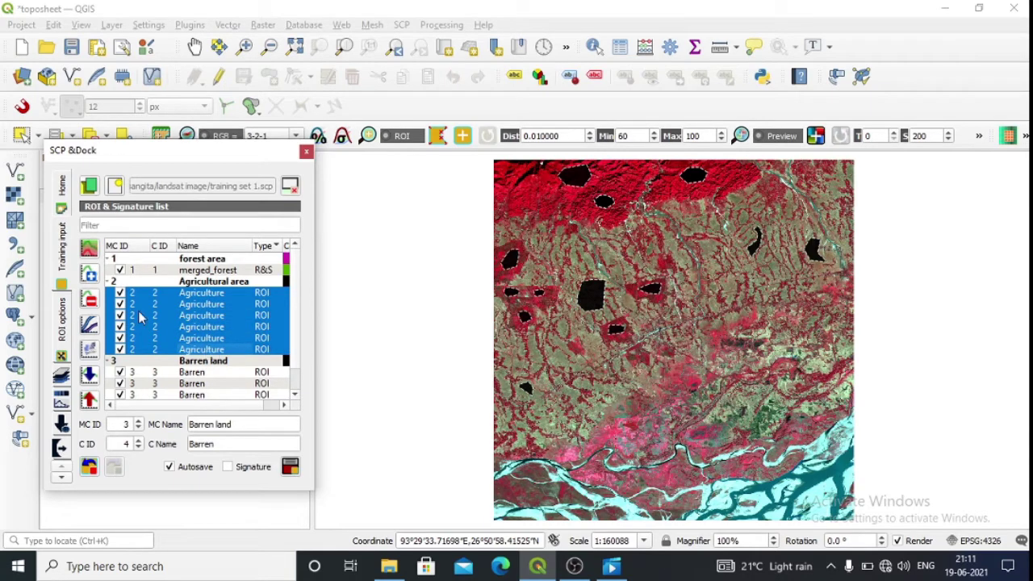
{"action": "left_click", "coordinate": [90, 250]}
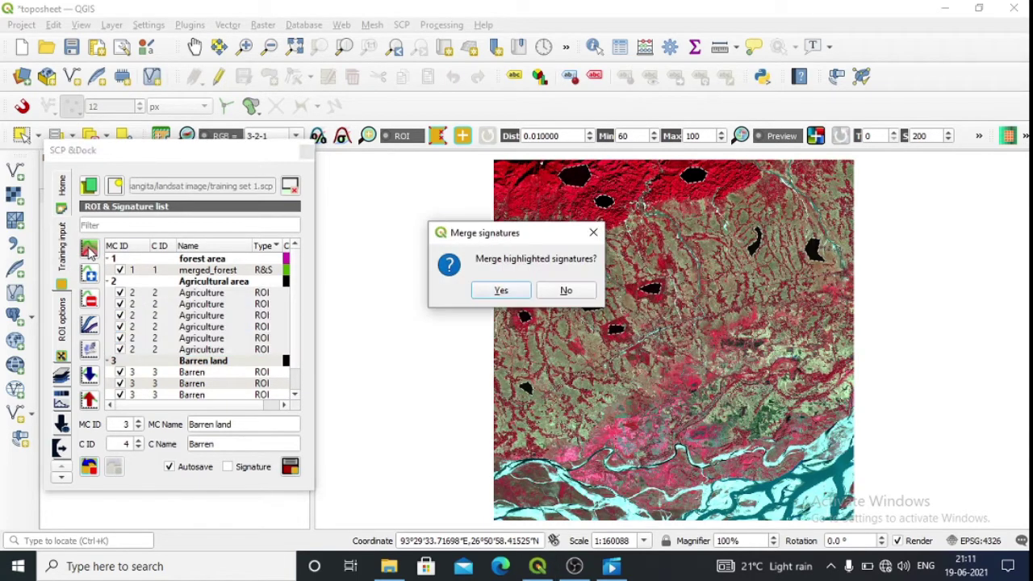
{"action": "left_click", "coordinate": [501, 291]}
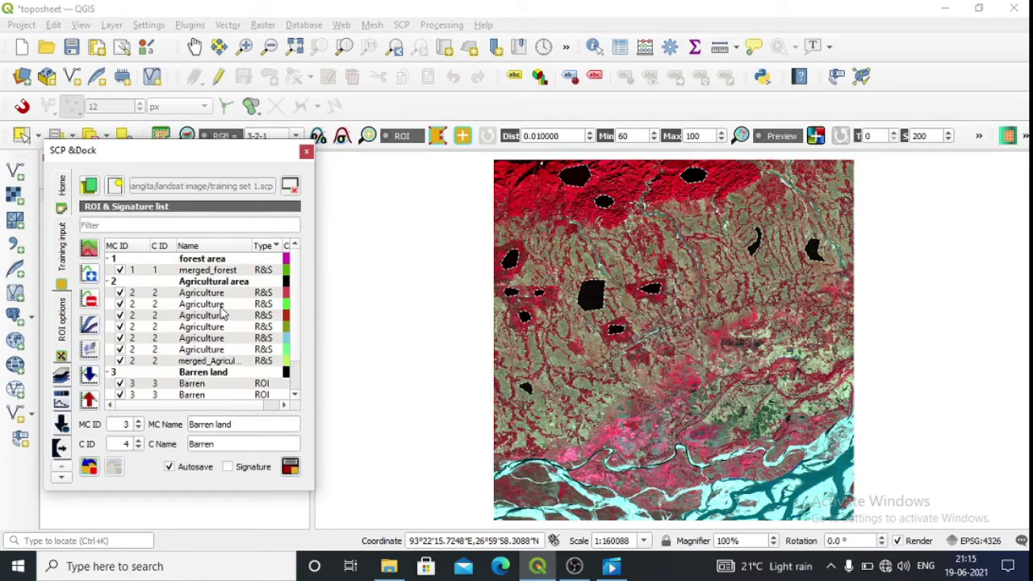
Step: Merge the four Barren ROIs of the Barren land macroclass into one signature
{"action": "scroll", "coordinate": [224, 315], "scroll_direction": "down", "scroll_amount": 1}
{"action": "left_click_drag", "start_coordinate": [225, 355], "coordinate": [233, 389]}
{"action": "left_click", "coordinate": [88, 249]}
{"action": "left_click", "coordinate": [501, 290]}
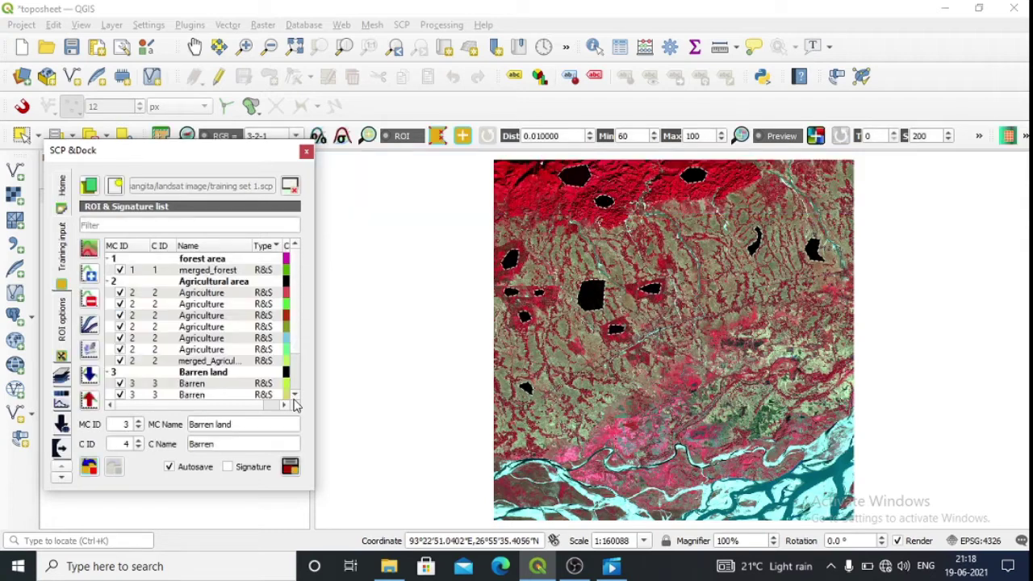
Step: Delete the six individual Agriculture signatures, keeping only the merged agriculture signature
{"action": "left_click", "coordinate": [295, 398]}
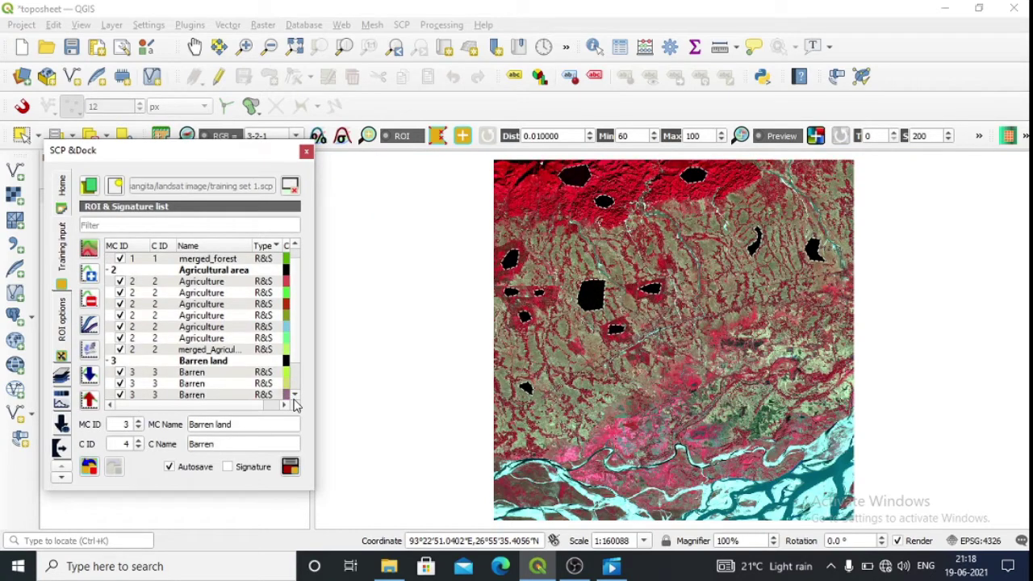
{"action": "left_click", "coordinate": [294, 397]}
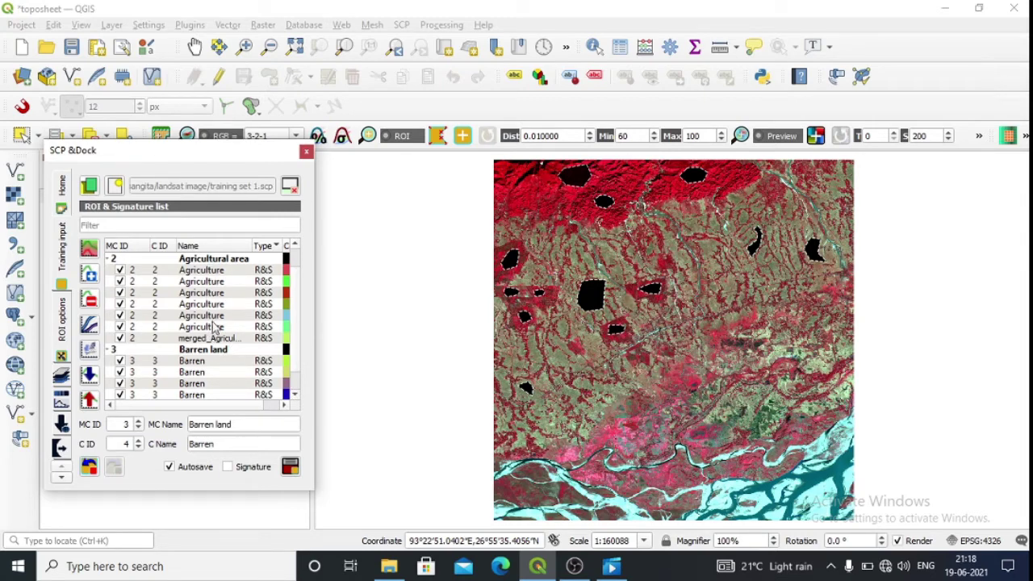
{"action": "left_click", "coordinate": [149, 275]}
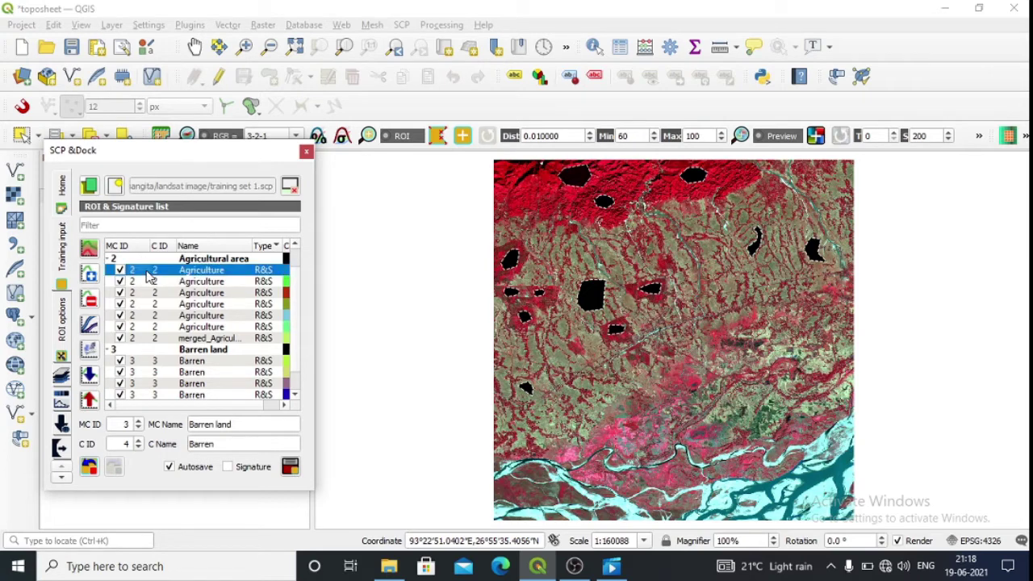
{"action": "left_click", "coordinate": [158, 282], "text": "ctrl"}
{"action": "left_click", "coordinate": [160, 293], "text": "ctrl"}
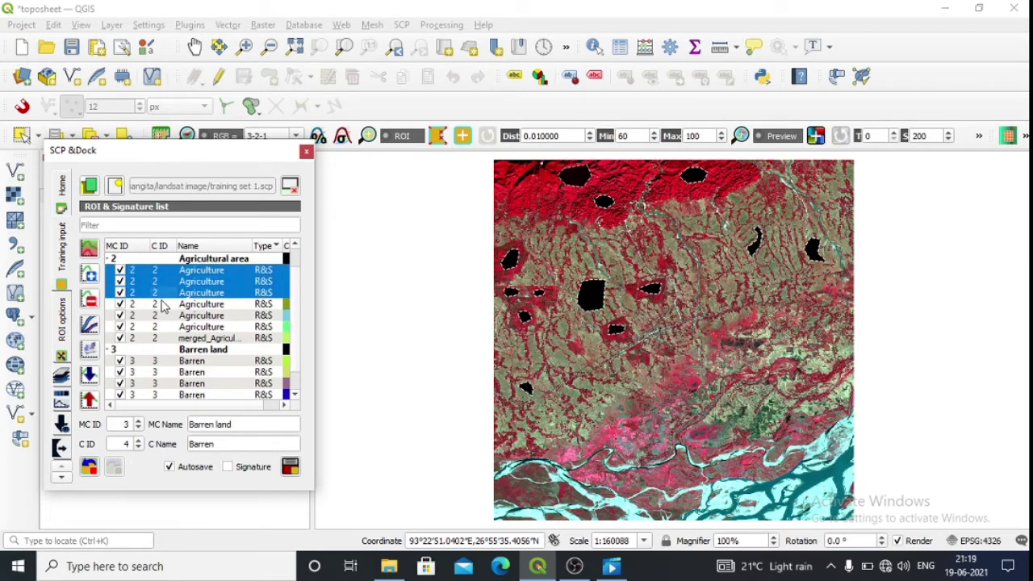
{"action": "left_click", "coordinate": [161, 304], "text": "ctrl"}
{"action": "left_click", "coordinate": [167, 316], "text": "ctrl"}
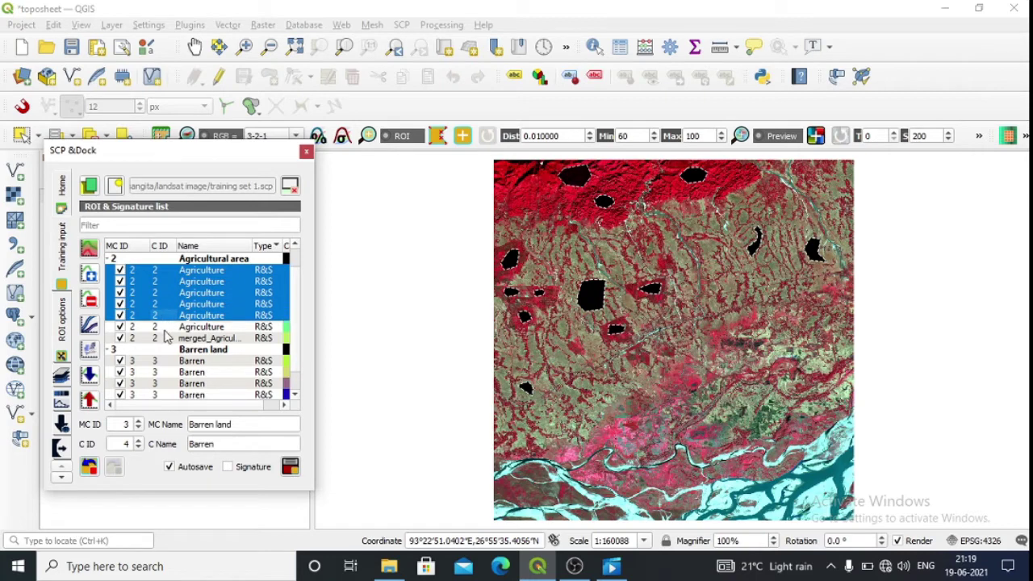
{"action": "left_click", "coordinate": [162, 327], "text": "ctrl"}
{"action": "left_click", "coordinate": [90, 299]}
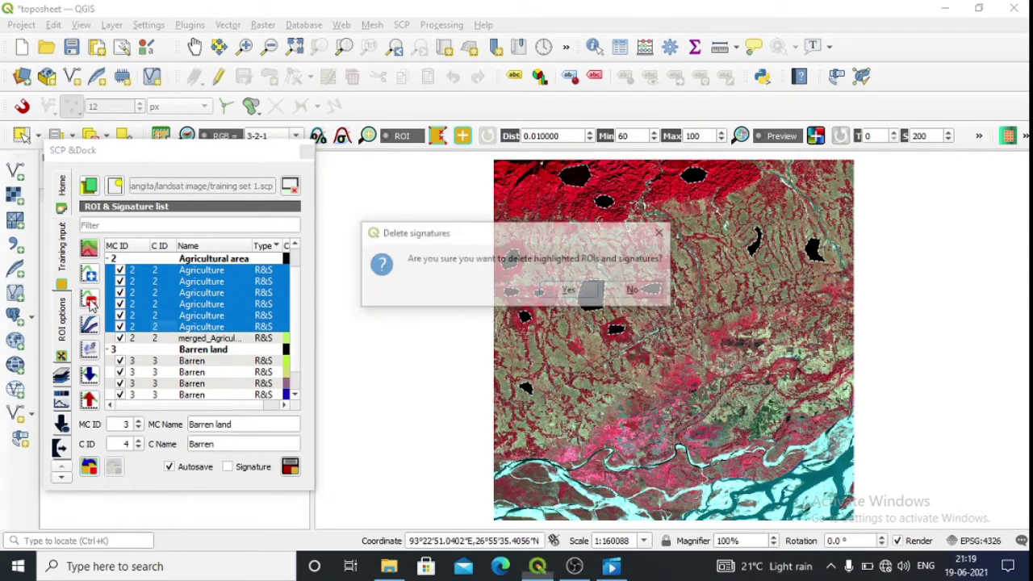
{"action": "left_click", "coordinate": [558, 292]}
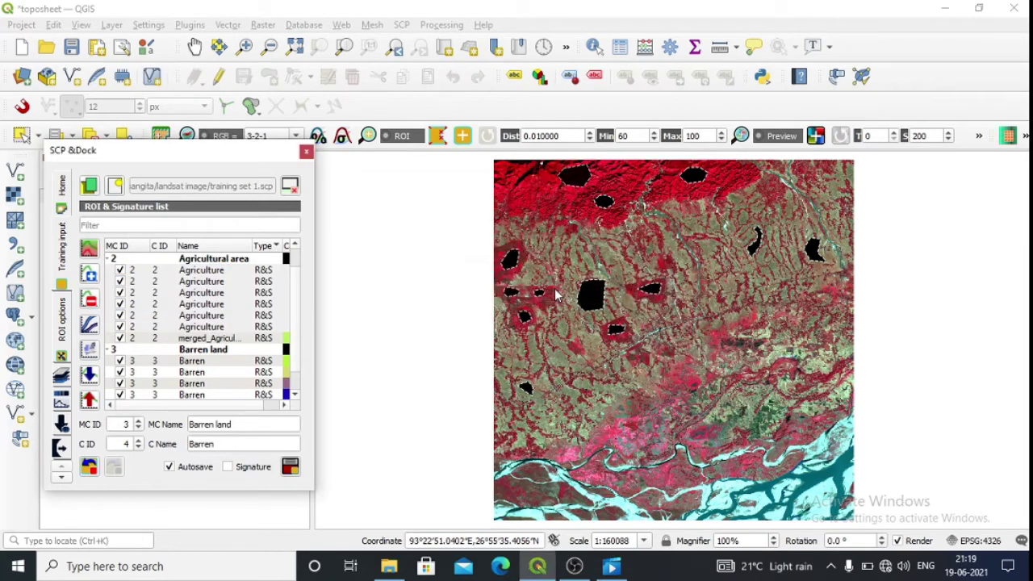
Step: Delete the four individual Barren signatures, keeping only the merged_Barren signature
{"action": "left_click", "coordinate": [199, 317]}
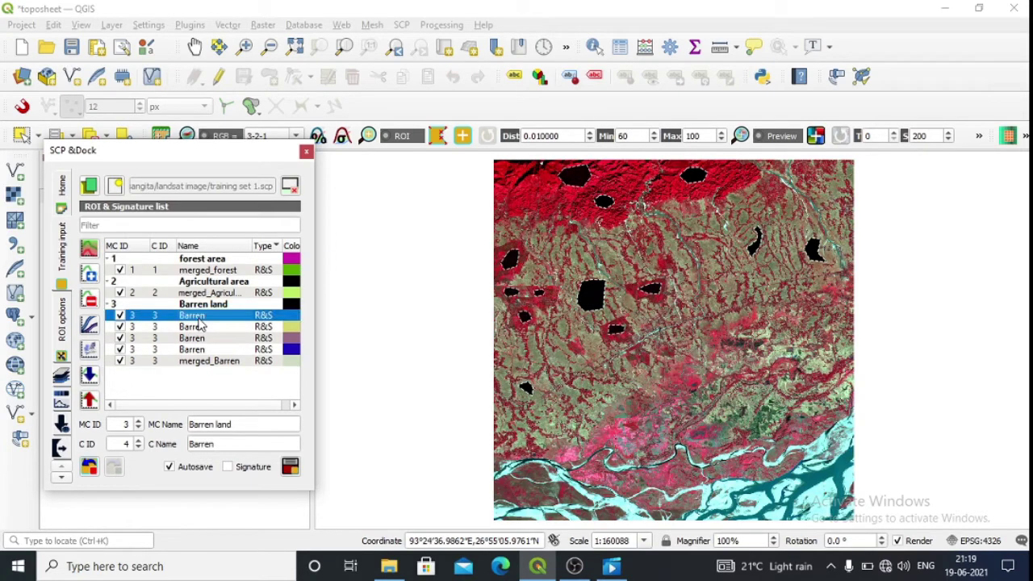
{"action": "left_click", "coordinate": [203, 327], "text": "ctrl"}
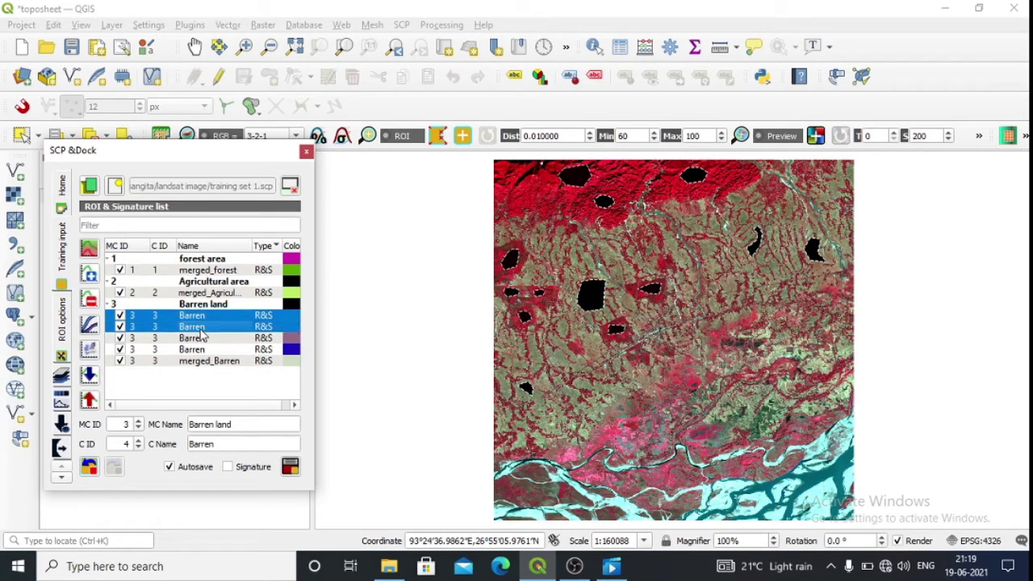
{"action": "left_click", "coordinate": [204, 339], "text": "ctrl"}
{"action": "left_click", "coordinate": [203, 350], "text": "ctrl"}
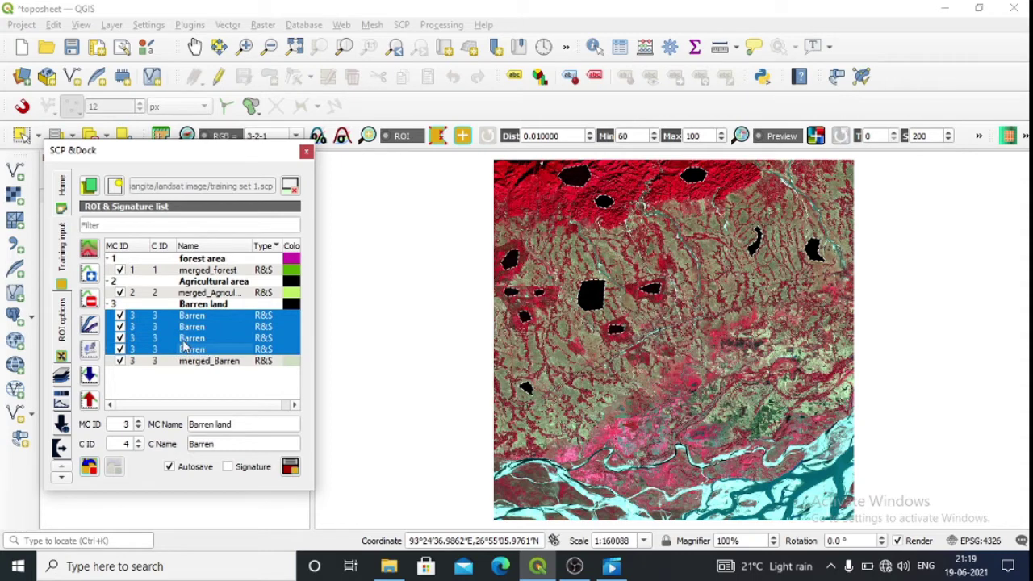
{"action": "left_click", "coordinate": [90, 299]}
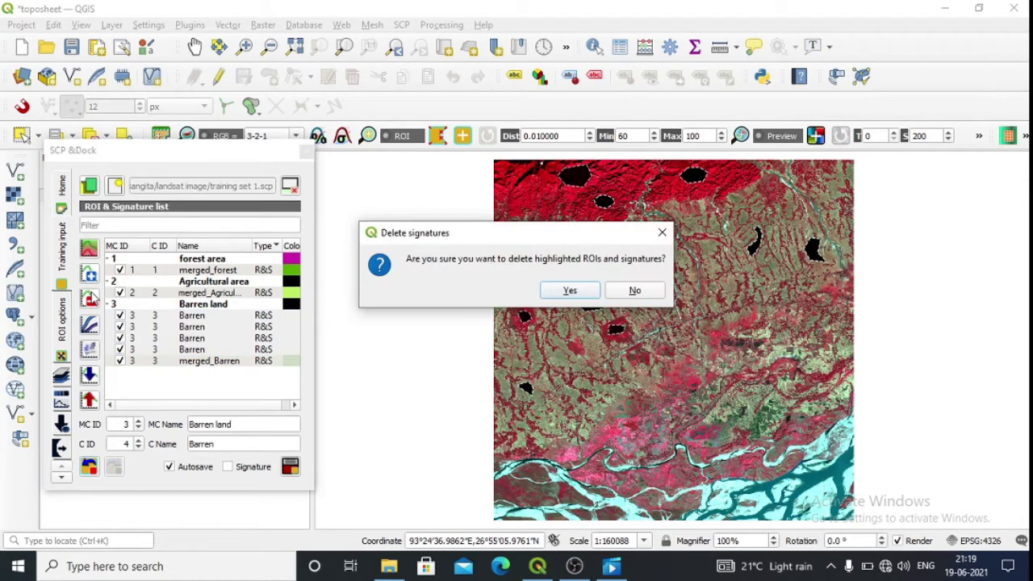
{"action": "left_click", "coordinate": [570, 290]}
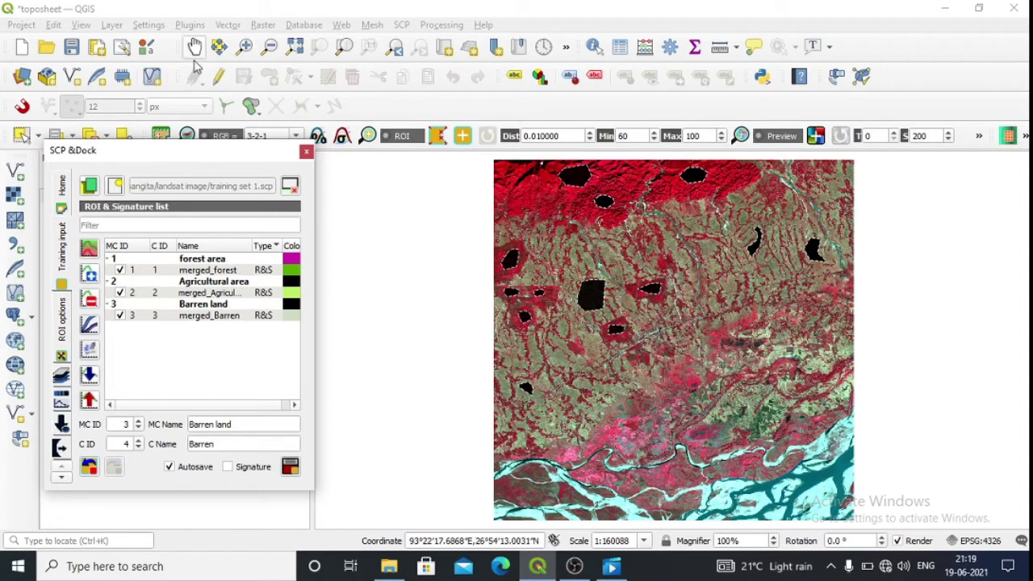
Step: Draw a four-sided ROI polygon over the wide river channel in the southeast of the satellite image
{"action": "left_click", "coordinate": [245, 47]}
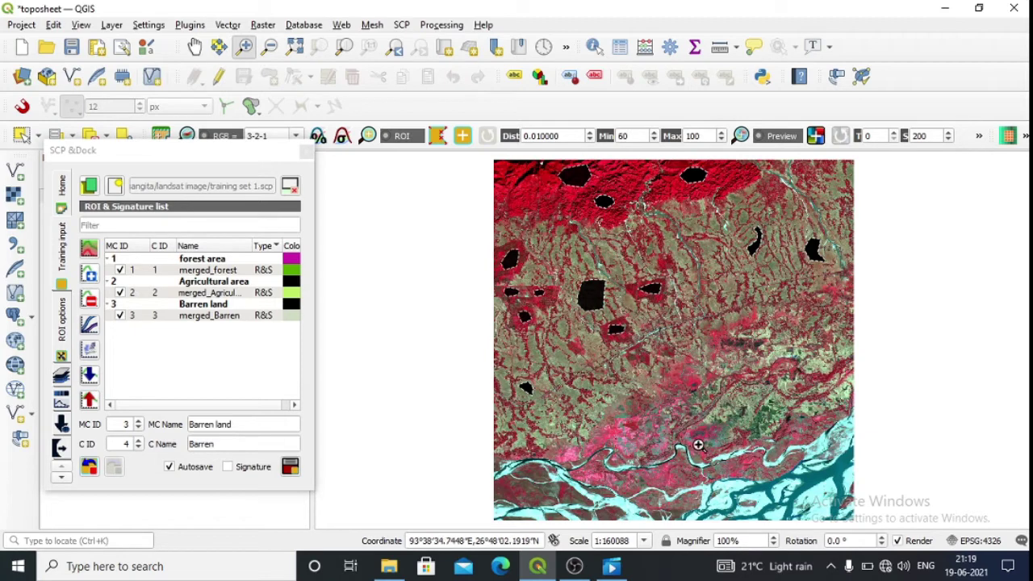
{"action": "right_click", "coordinate": [698, 446]}
{"action": "left_click", "coordinate": [805, 515]}
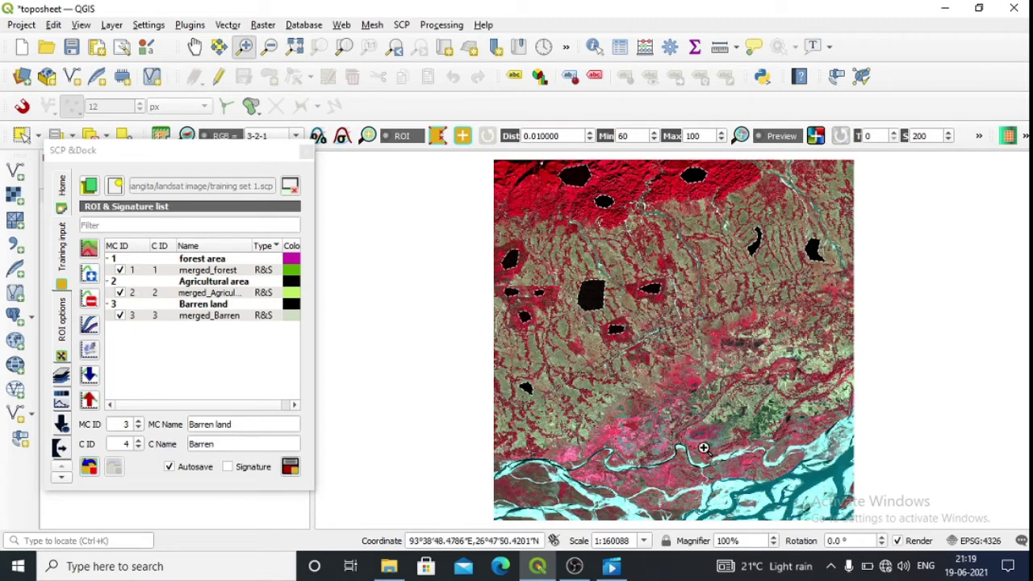
{"action": "left_click_drag", "start_coordinate": [703, 448], "coordinate": [866, 529]}
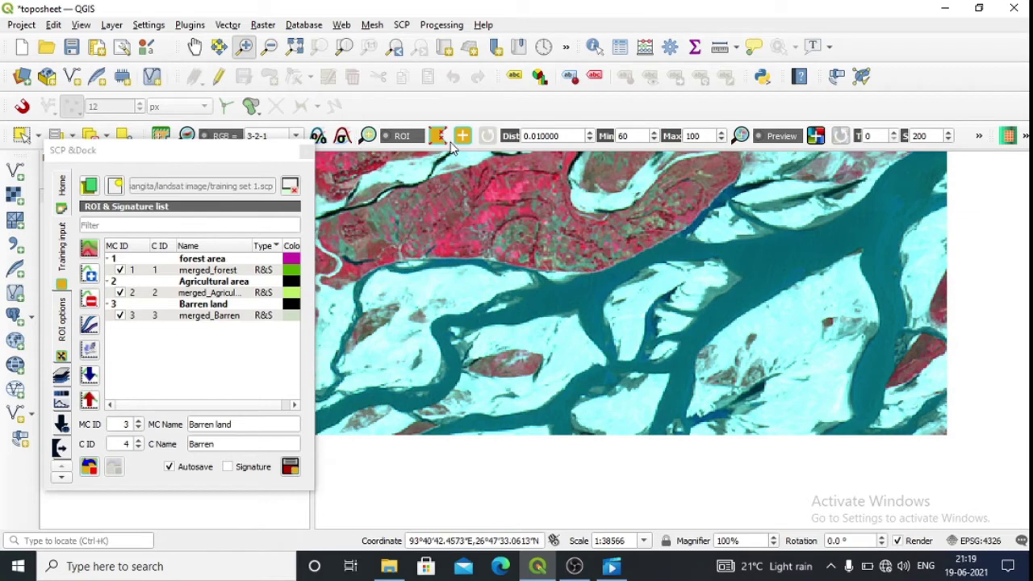
{"action": "left_click", "coordinate": [438, 136]}
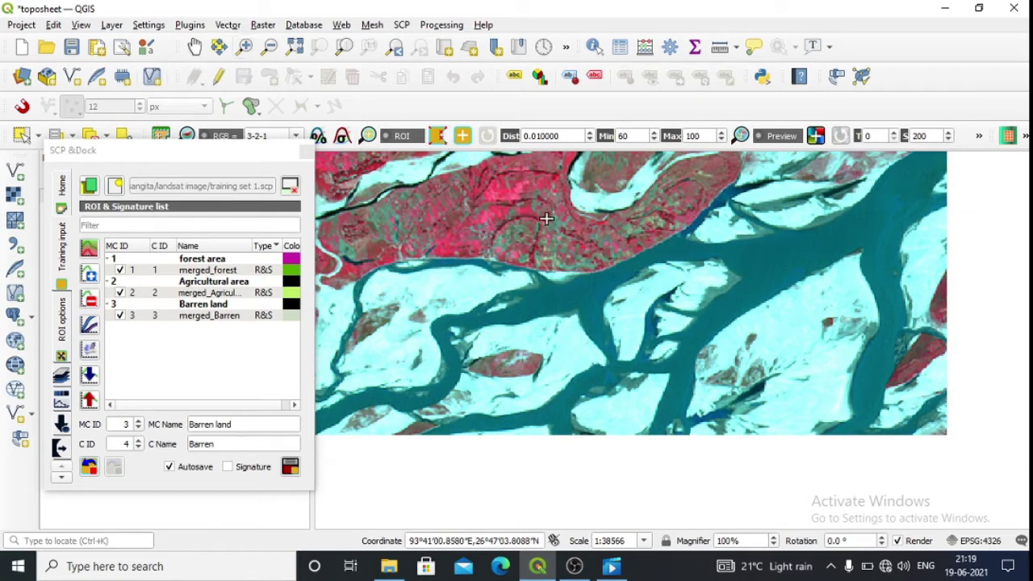
{"action": "left_click", "coordinate": [821, 231]}
{"action": "left_click", "coordinate": [758, 243]}
{"action": "left_click", "coordinate": [756, 282]}
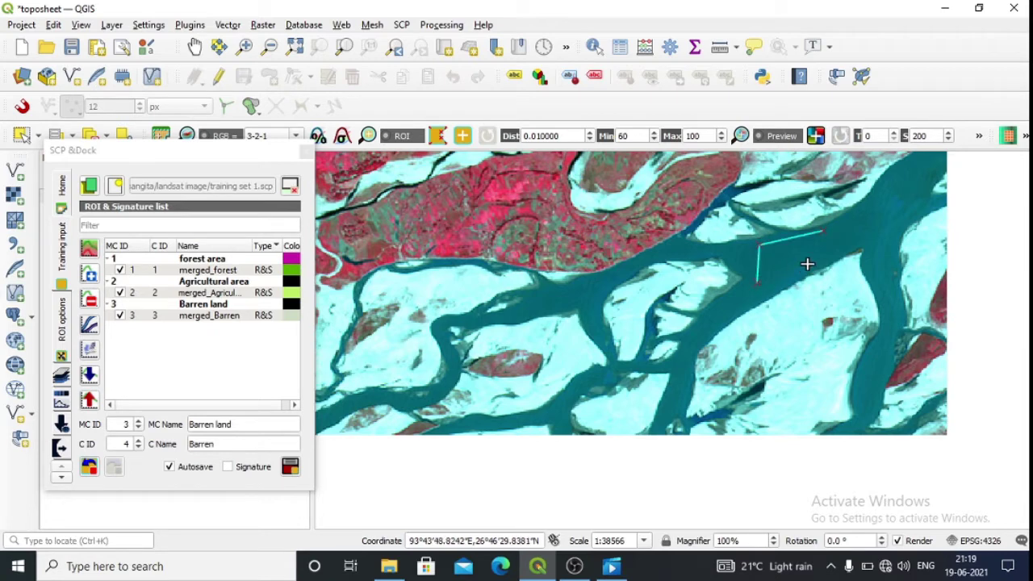
{"action": "left_click", "coordinate": [825, 254]}
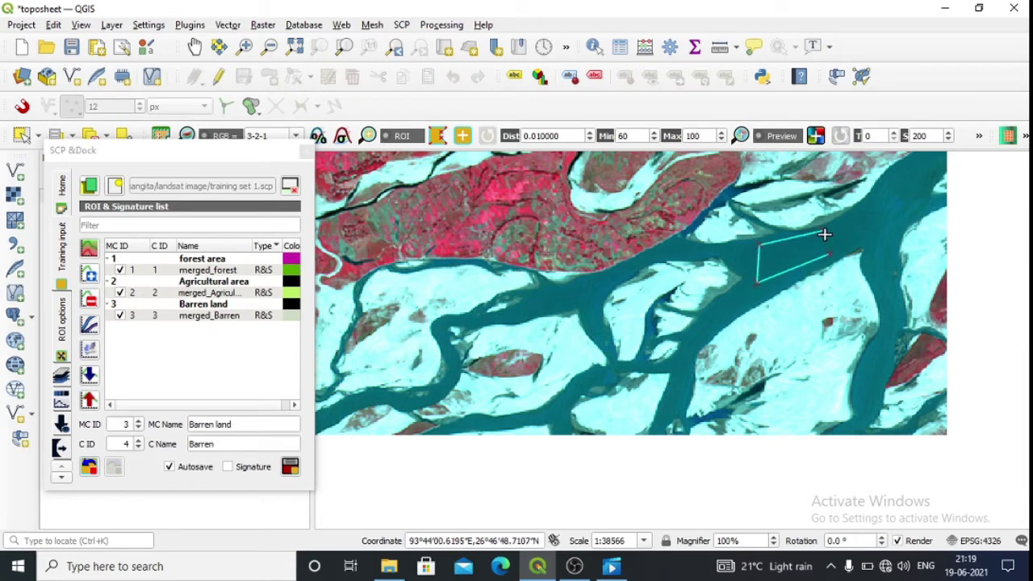
{"action": "right_click", "coordinate": [824, 234]}
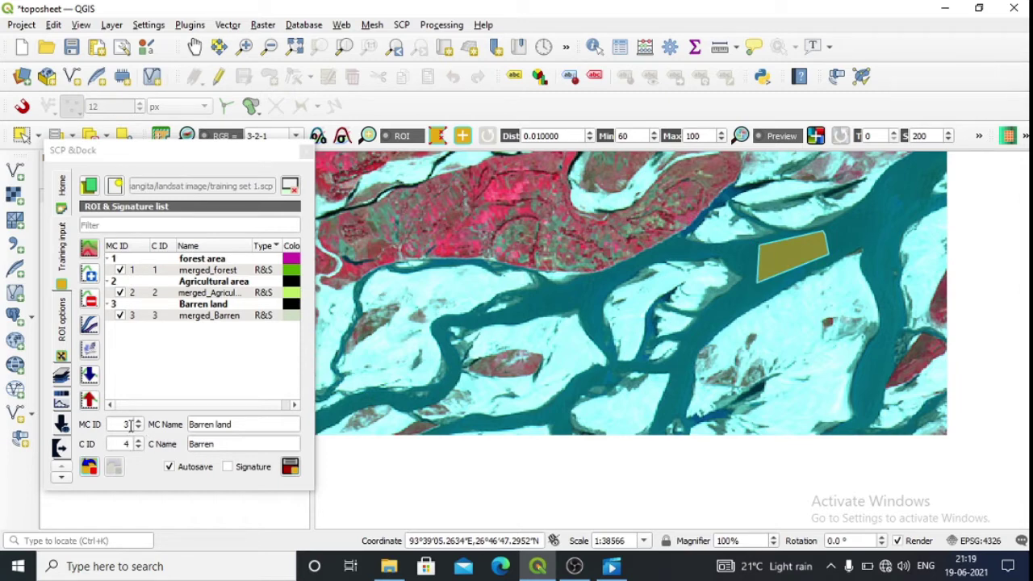
Step: Save the river polygon as an ROI with MC ID 4, MC Name water bodies, C ID 4 and C Name River
{"action": "left_click", "coordinate": [129, 424]}
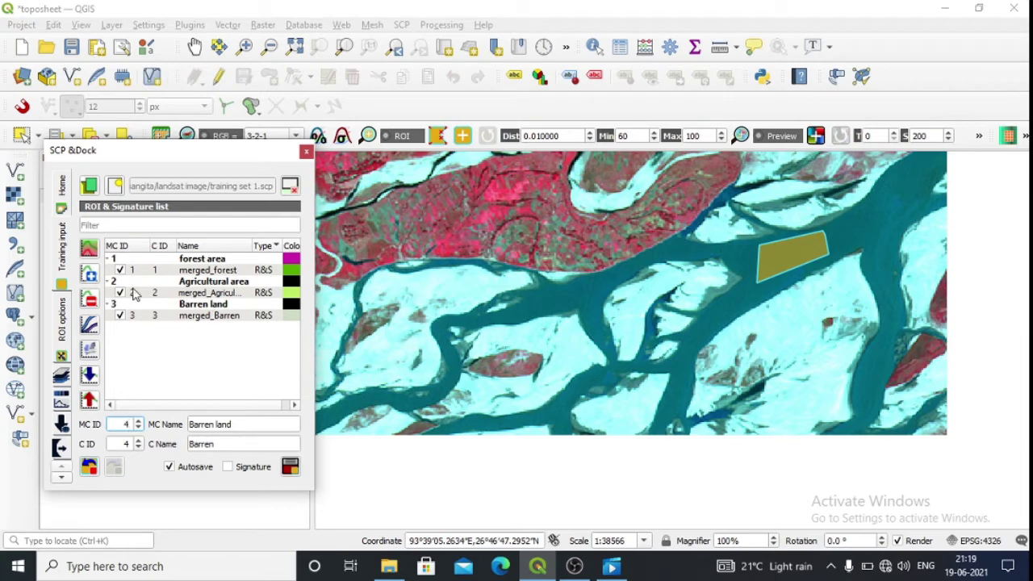
{"action": "left_click", "coordinate": [130, 444]}
{"action": "left_click", "coordinate": [246, 424]}
{"action": "key", "text": "BackSpace"}
{"action": "key", "text": "BackSpace"}
{"action": "key", "text": "BackSpace"}
{"action": "key", "text": "BackSpace"}
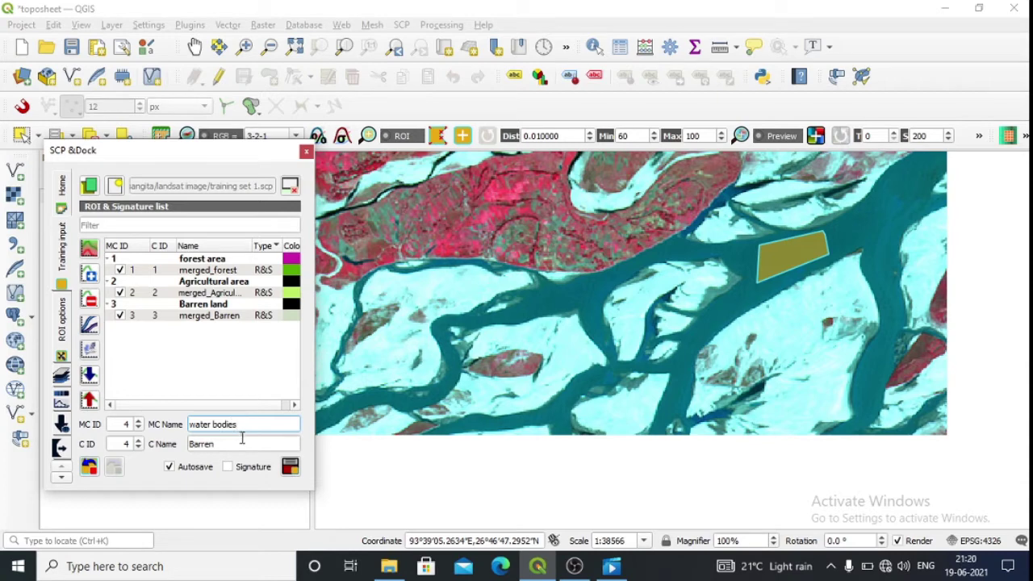
{"action": "left_click", "coordinate": [240, 443]}
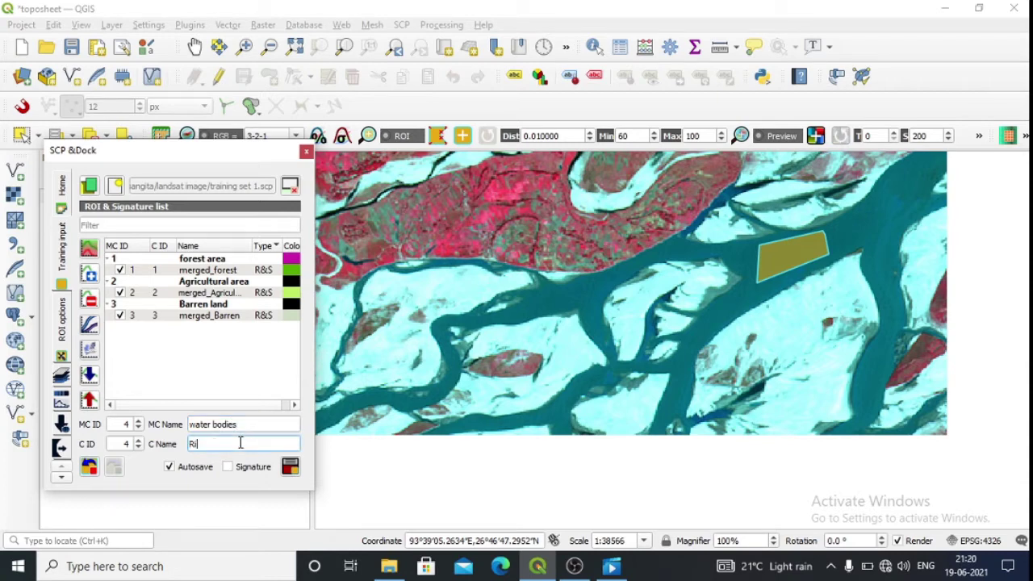
{"action": "left_click", "coordinate": [296, 468]}
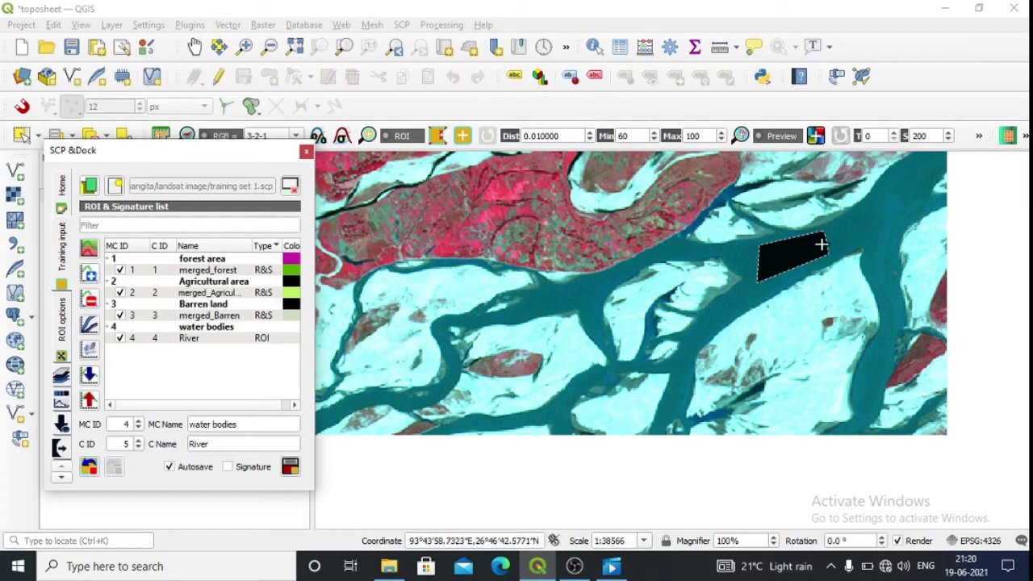
Step: Draw a second, five-sided ROI polygon over the river channel further west, above the red vegetated island
{"action": "left_click", "coordinate": [295, 48]}
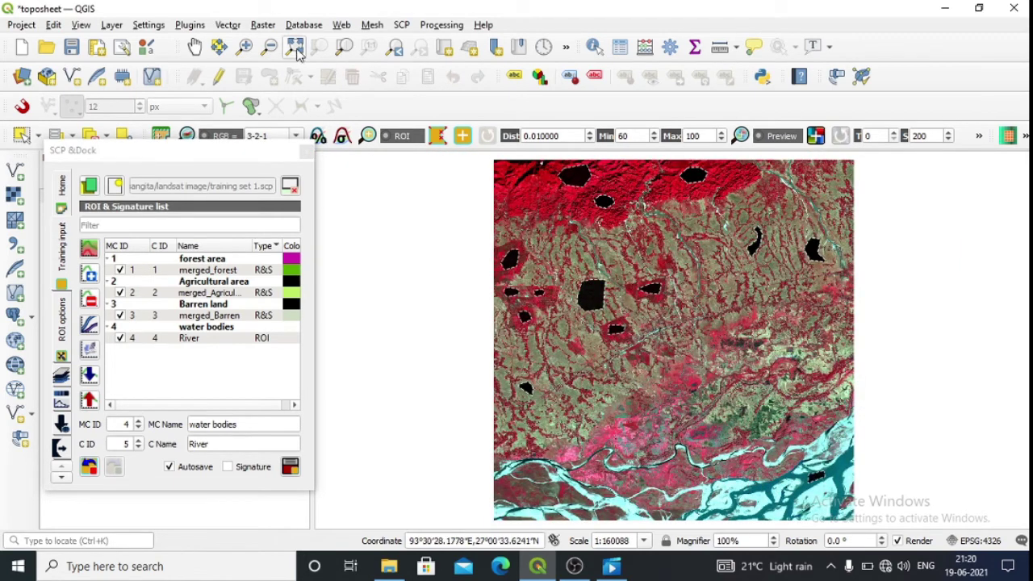
{"action": "left_click", "coordinate": [244, 46]}
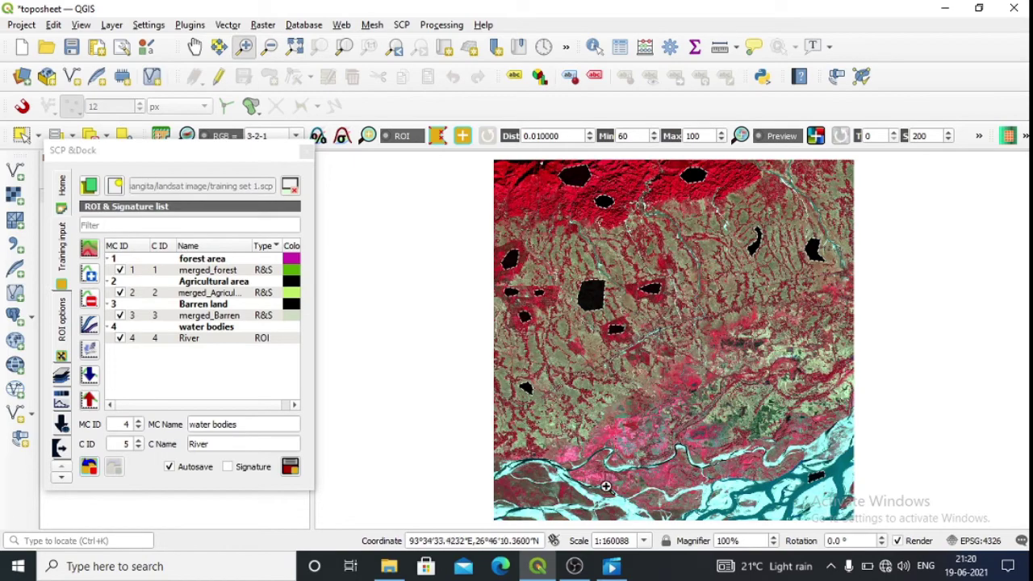
{"action": "right_click", "coordinate": [653, 436]}
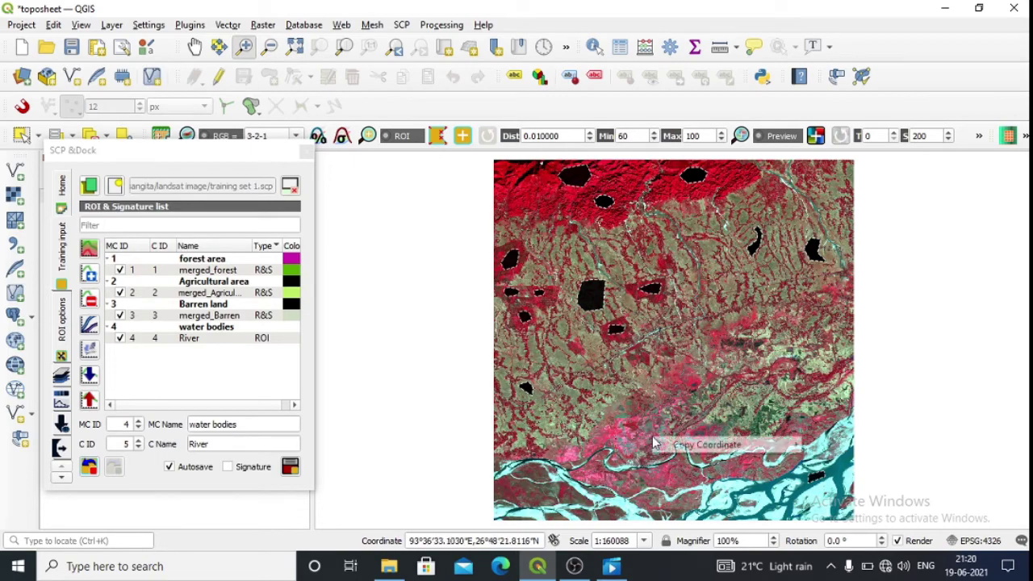
{"action": "left_click", "coordinate": [711, 502]}
{"action": "left_click_drag", "start_coordinate": [626, 442], "coordinate": [796, 525]}
{"action": "right_click", "coordinate": [638, 280]}
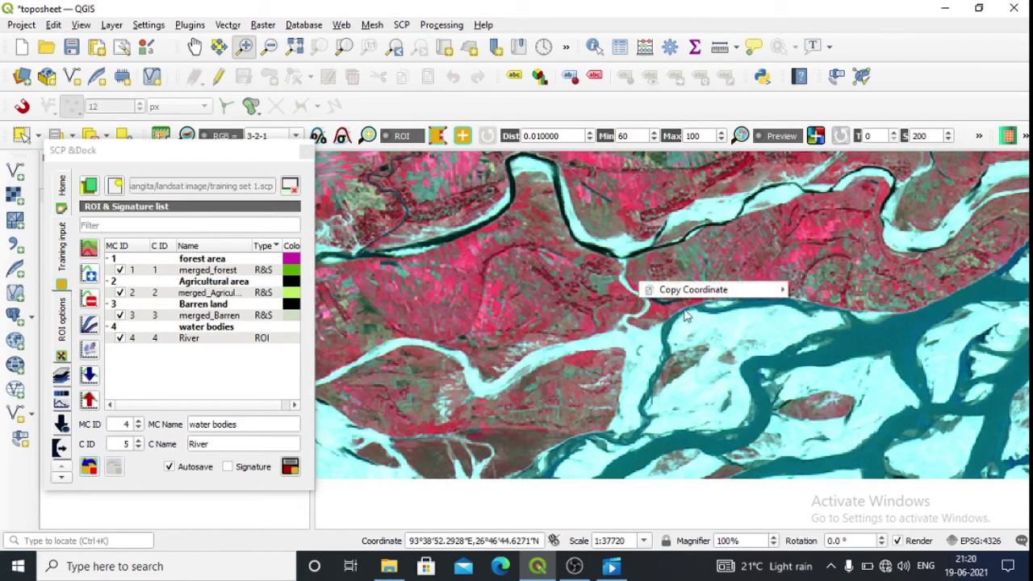
{"action": "left_click", "coordinate": [787, 377]}
{"action": "left_click_drag", "start_coordinate": [662, 305], "coordinate": [971, 471]}
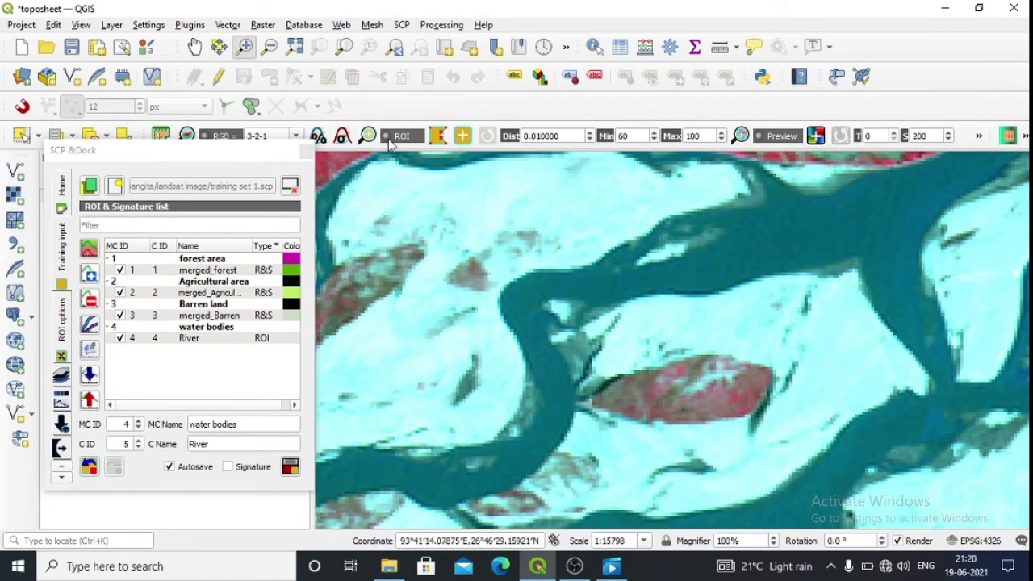
{"action": "left_click", "coordinate": [436, 137]}
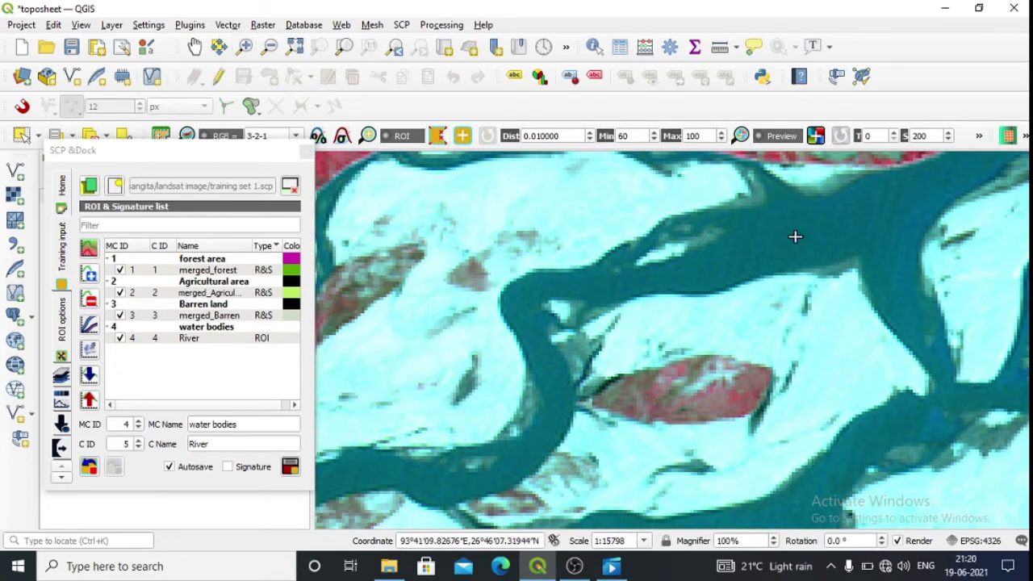
{"action": "left_click", "coordinate": [794, 222]}
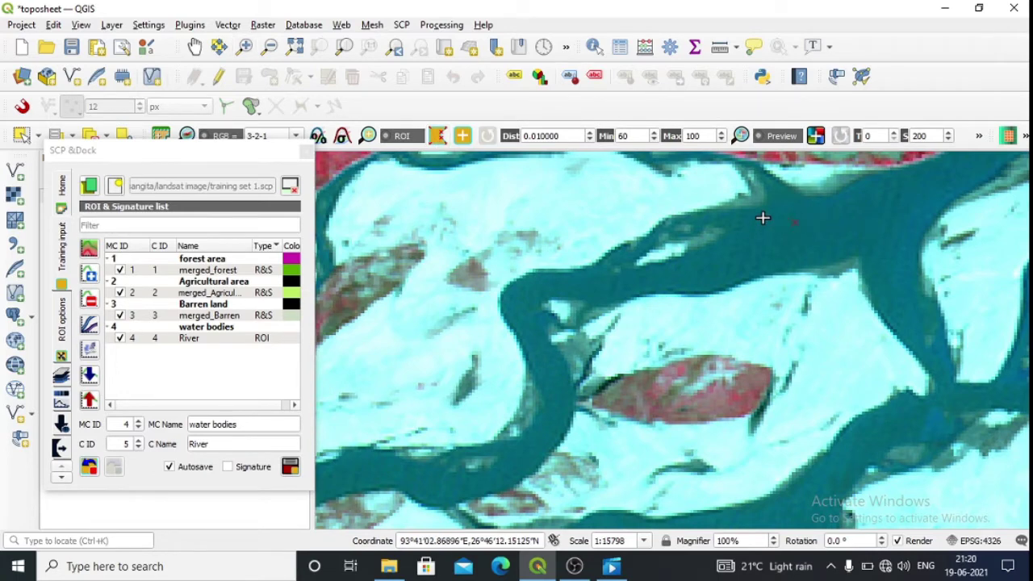
{"action": "left_click", "coordinate": [714, 213]}
{"action": "left_click", "coordinate": [702, 270]}
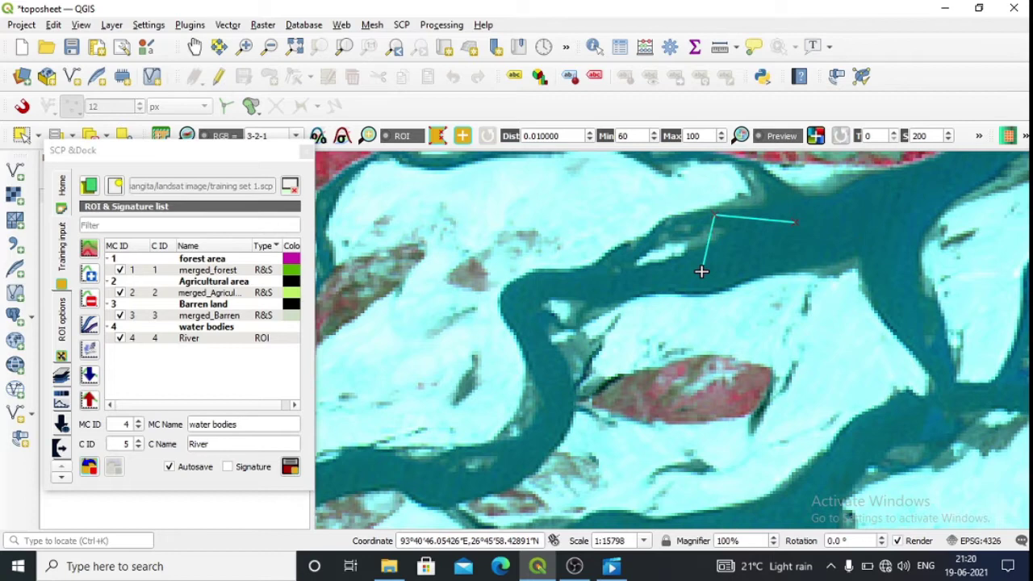
{"action": "left_click", "coordinate": [794, 267]}
{"action": "left_click", "coordinate": [818, 237]}
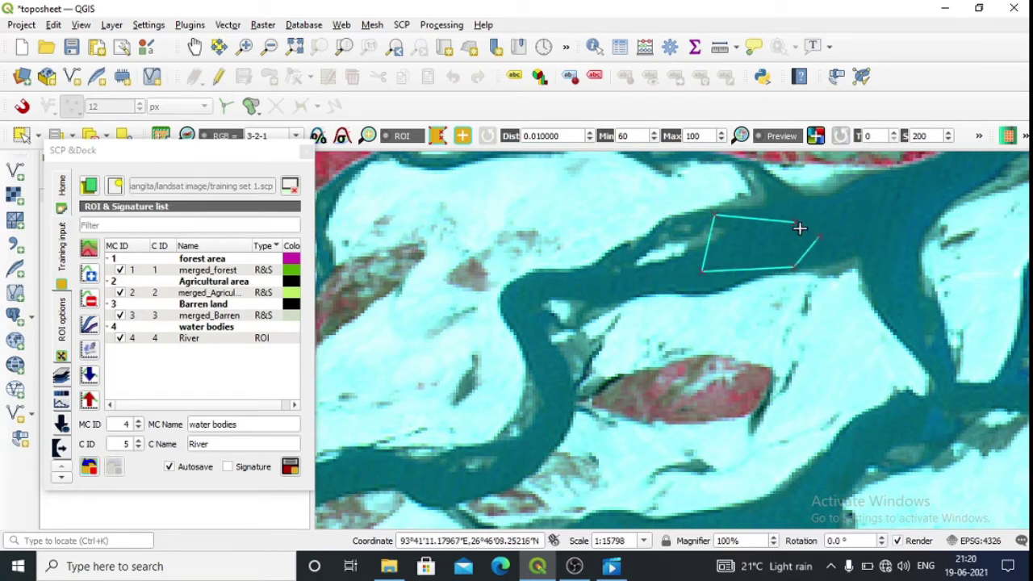
{"action": "right_click", "coordinate": [796, 223]}
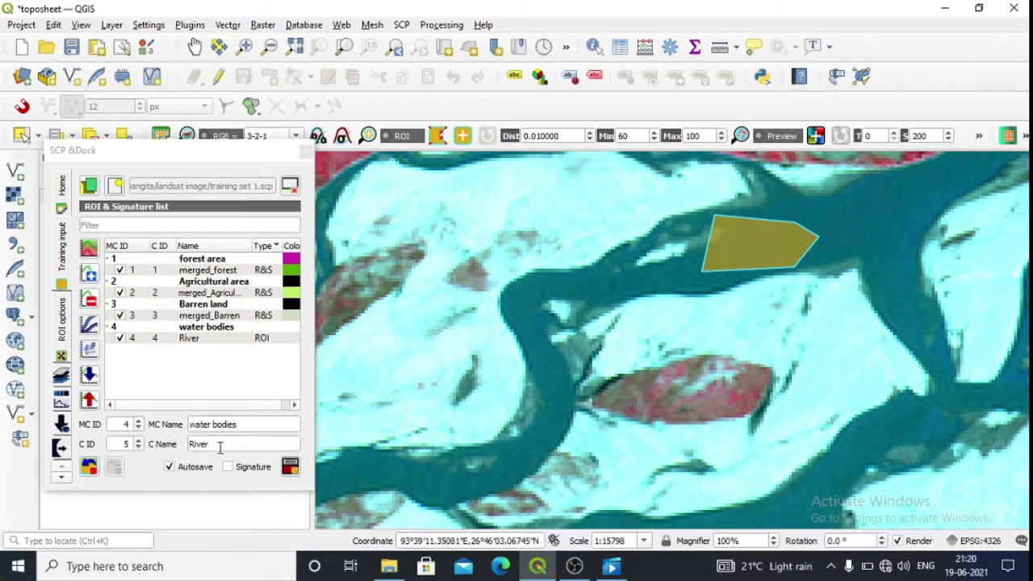
Step: Save the second river polygon as a River ROI of water bodies with C ID 4
{"action": "left_click", "coordinate": [129, 442]}
{"action": "key", "text": "BackSpace"}
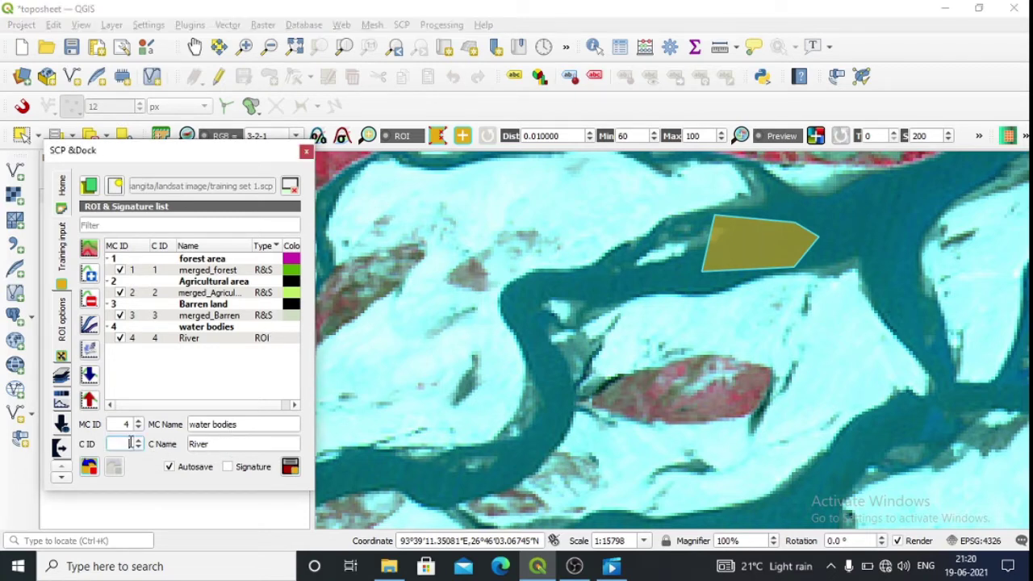
{"action": "left_click", "coordinate": [289, 467]}
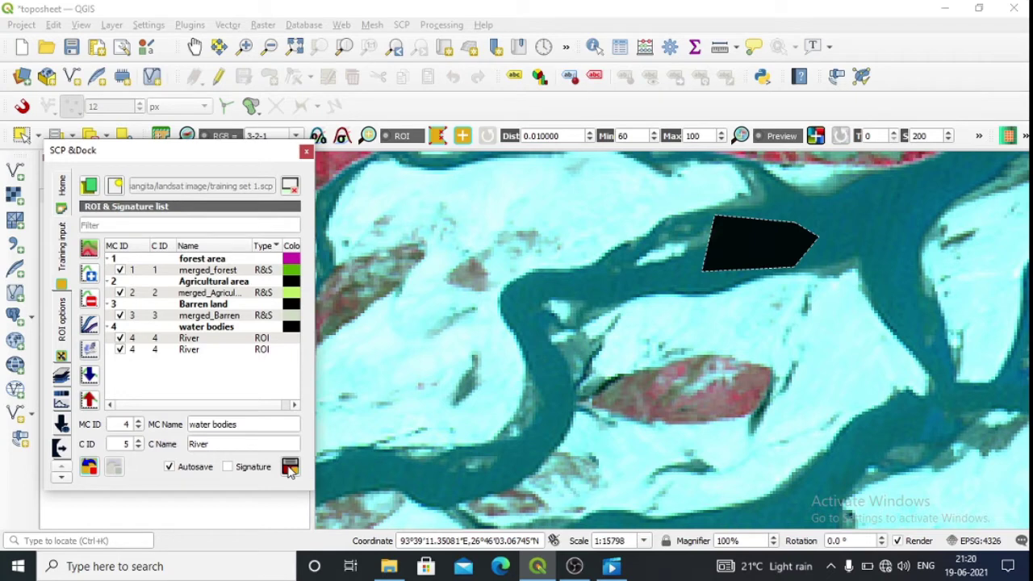
Step: Merge the two River ROIs of the water bodies macroclass into one signature
{"action": "left_click", "coordinate": [213, 340]}
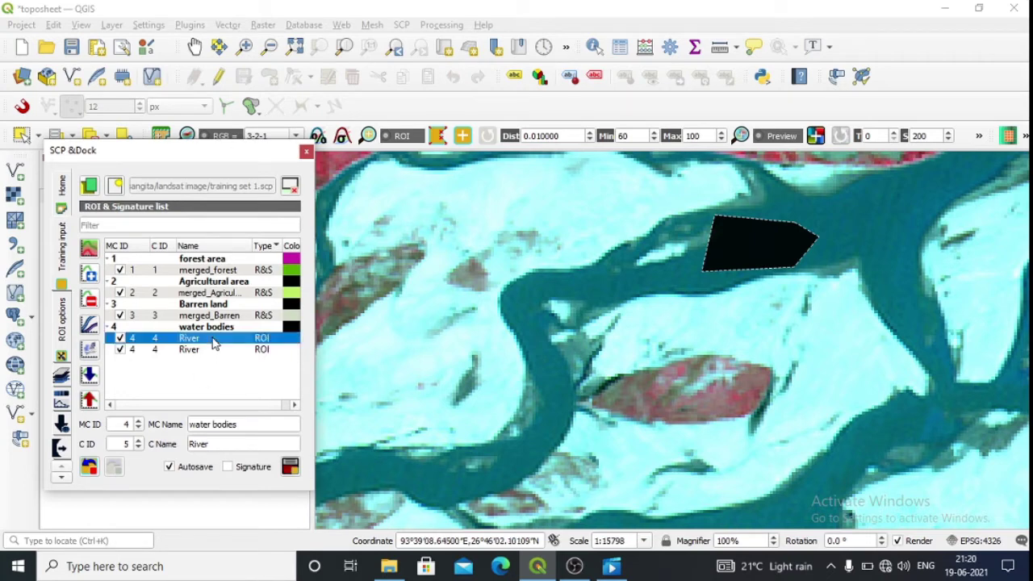
{"action": "left_click", "coordinate": [214, 349], "text": "ctrl"}
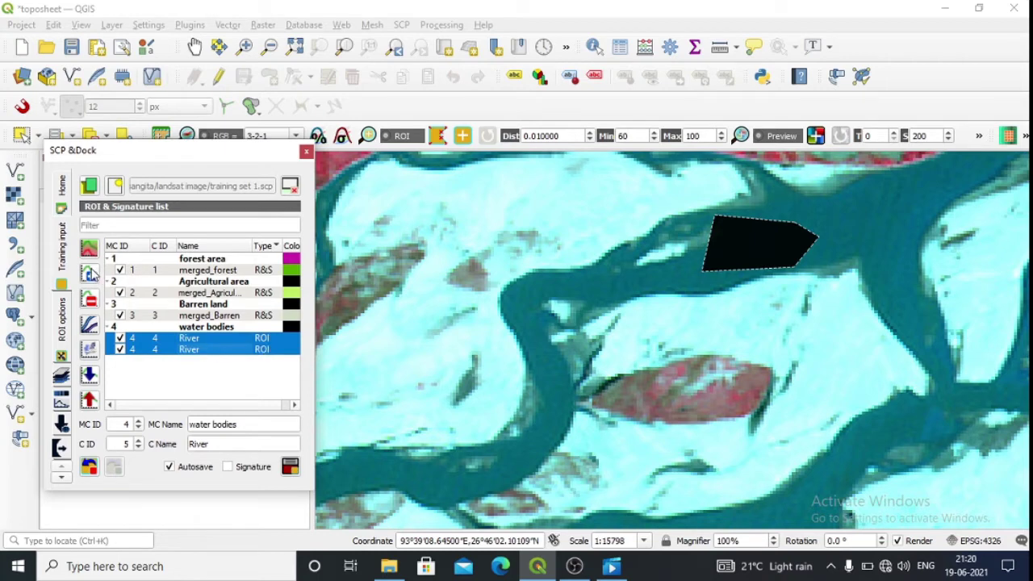
{"action": "left_click", "coordinate": [90, 273]}
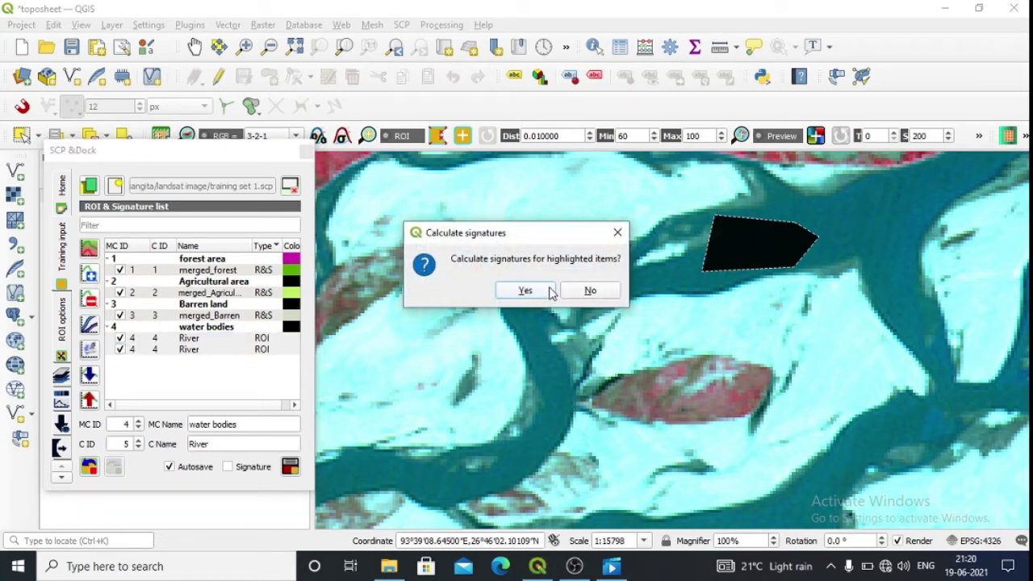
{"action": "left_click", "coordinate": [617, 232]}
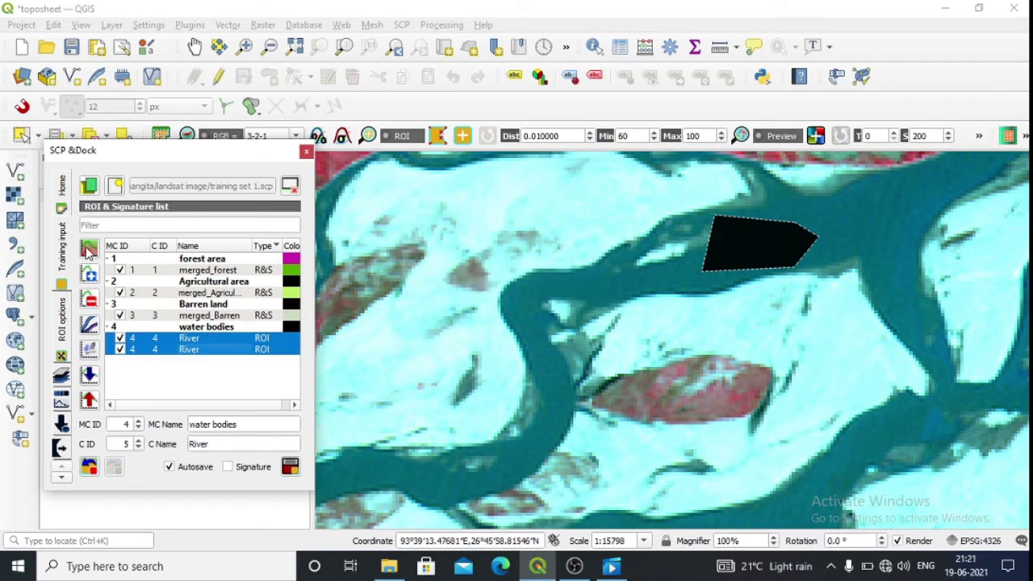
{"action": "left_click", "coordinate": [89, 250]}
{"action": "left_click", "coordinate": [518, 294]}
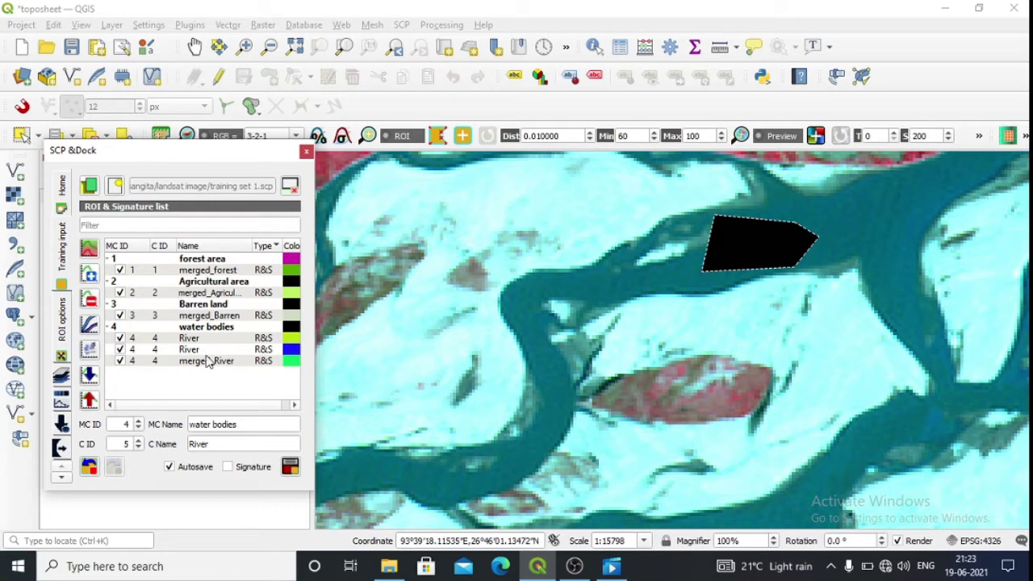
Step: Delete the two individual River signatures, keeping only the merged_River signature
{"action": "left_click", "coordinate": [188, 340]}
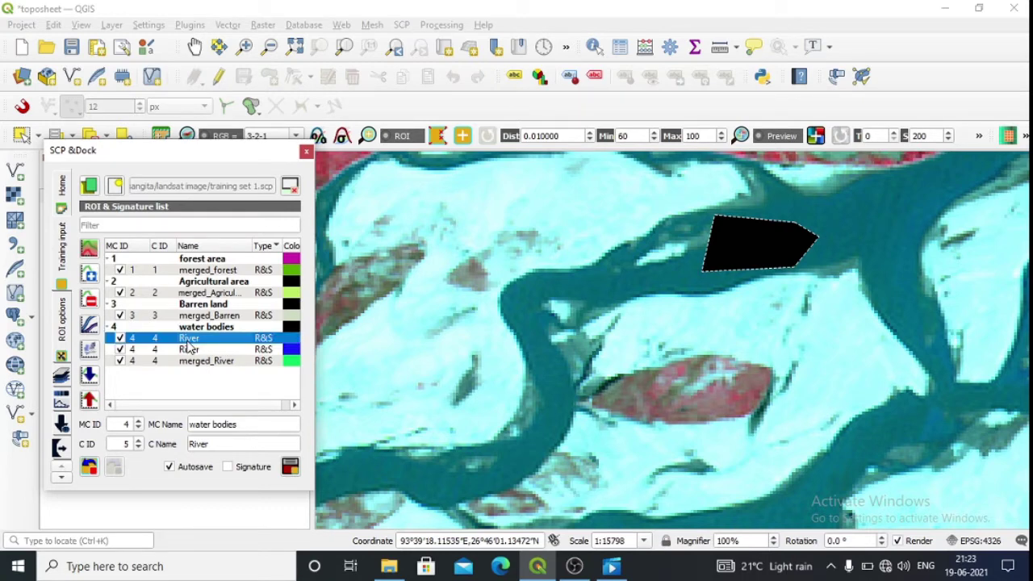
{"action": "left_click", "coordinate": [188, 348], "text": "ctrl"}
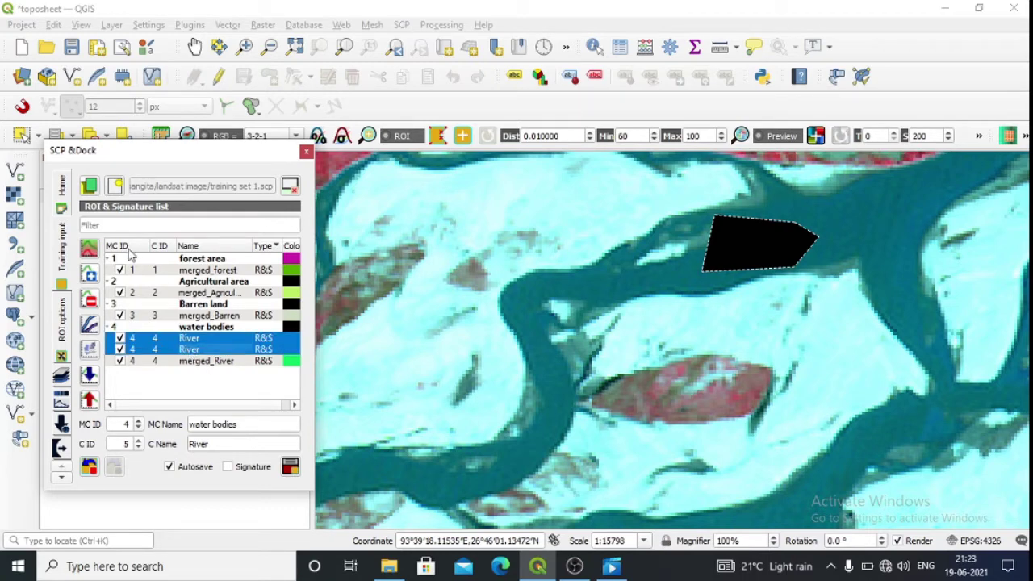
{"action": "left_click", "coordinate": [88, 300]}
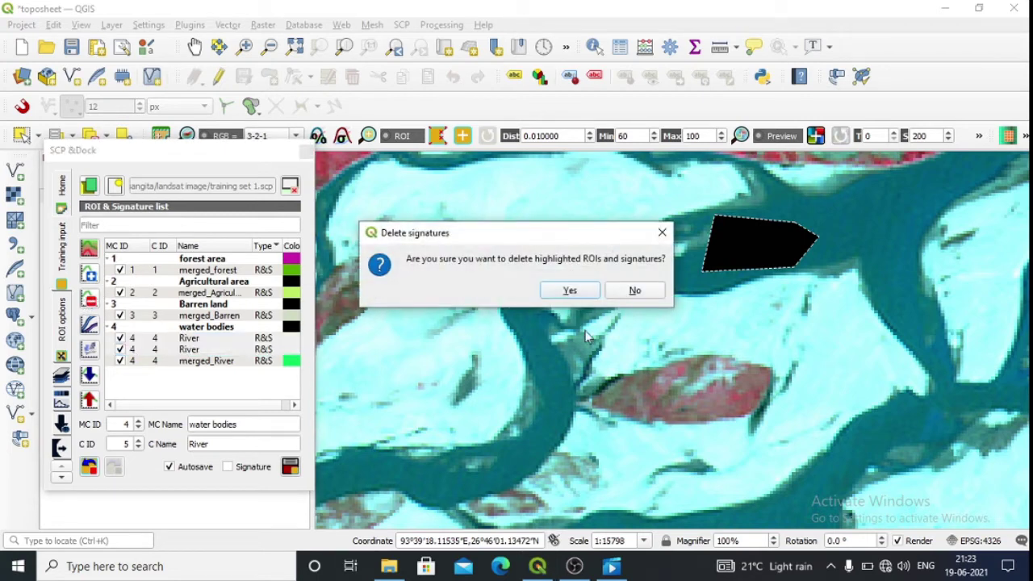
{"action": "left_click", "coordinate": [569, 290]}
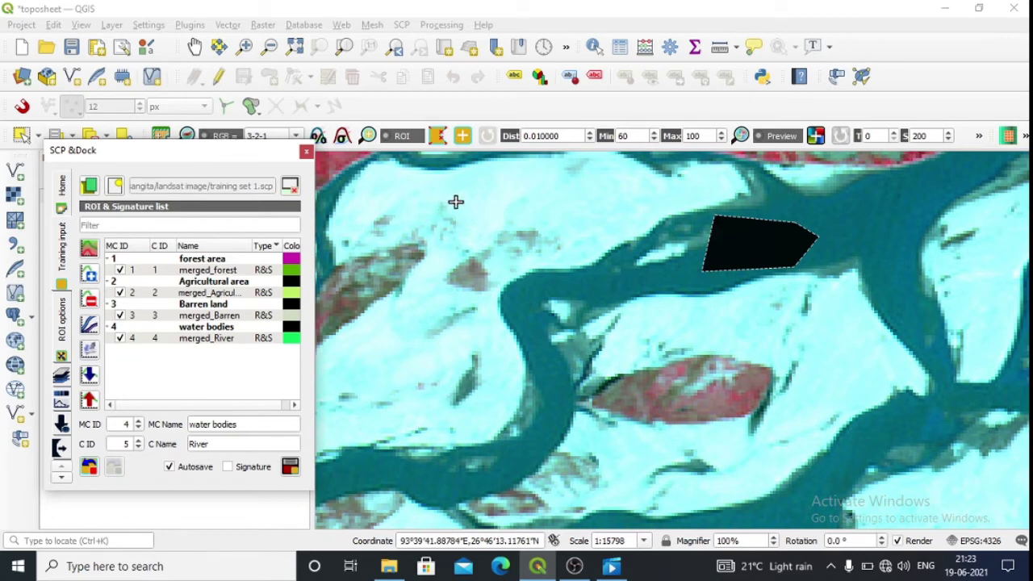
Step: Draw a five-sided ROI polygon over the bright sand bar northwest of the existing river polygon
{"action": "left_click", "coordinate": [495, 185]}
{"action": "left_click", "coordinate": [436, 190]}
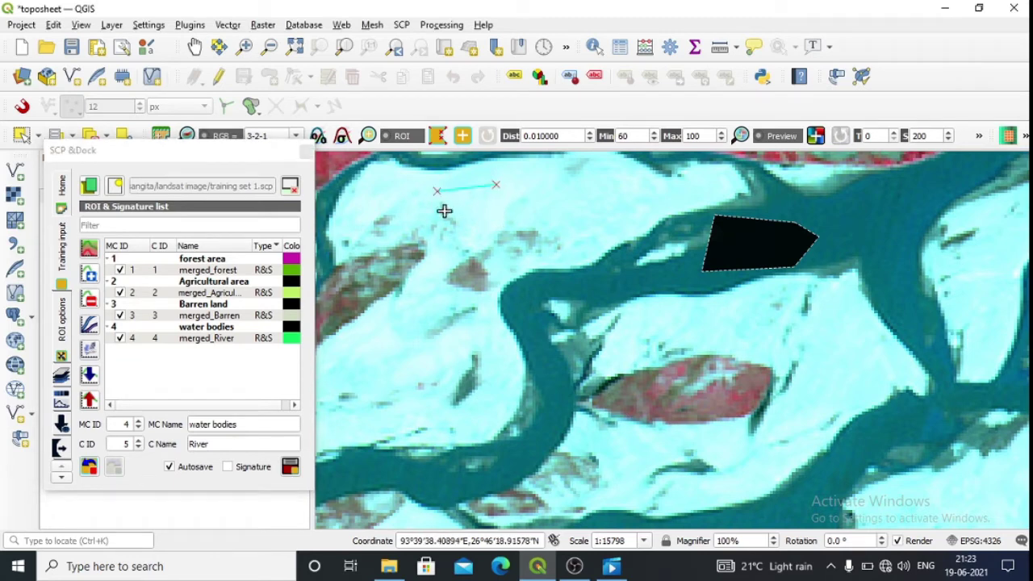
{"action": "left_click", "coordinate": [566, 230]}
{"action": "left_click", "coordinate": [643, 191]}
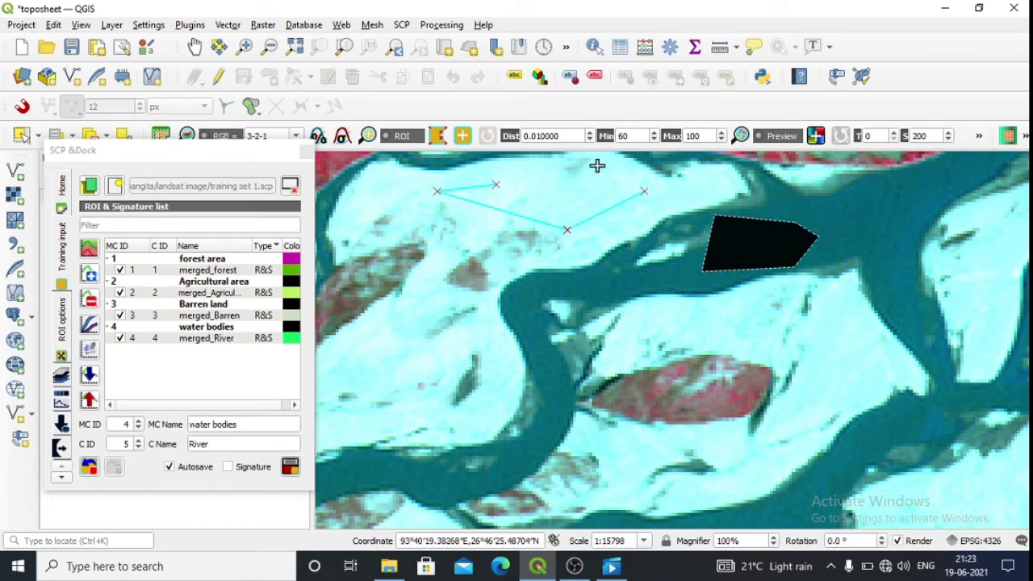
{"action": "left_click", "coordinate": [597, 166]}
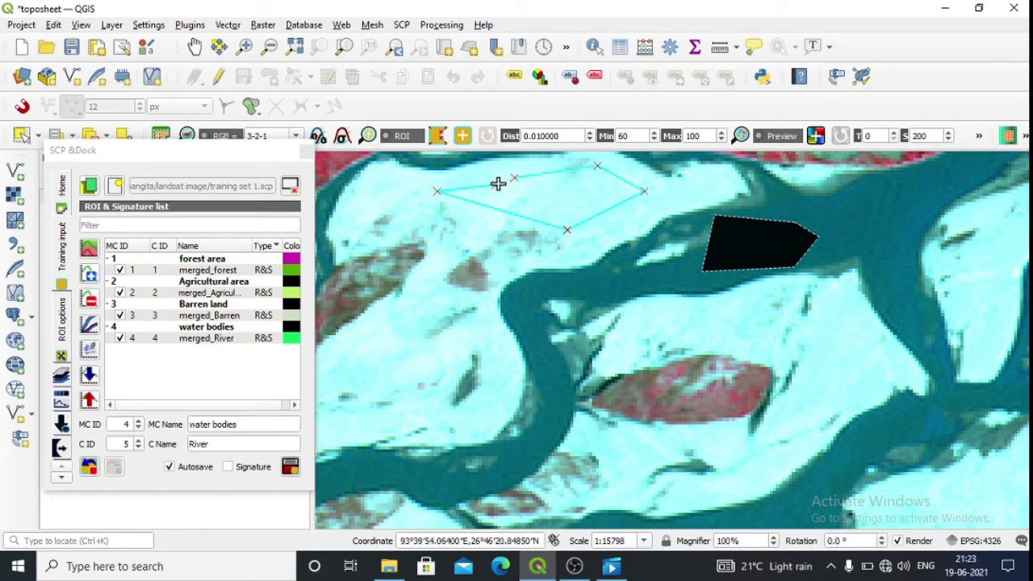
{"action": "right_click", "coordinate": [498, 184]}
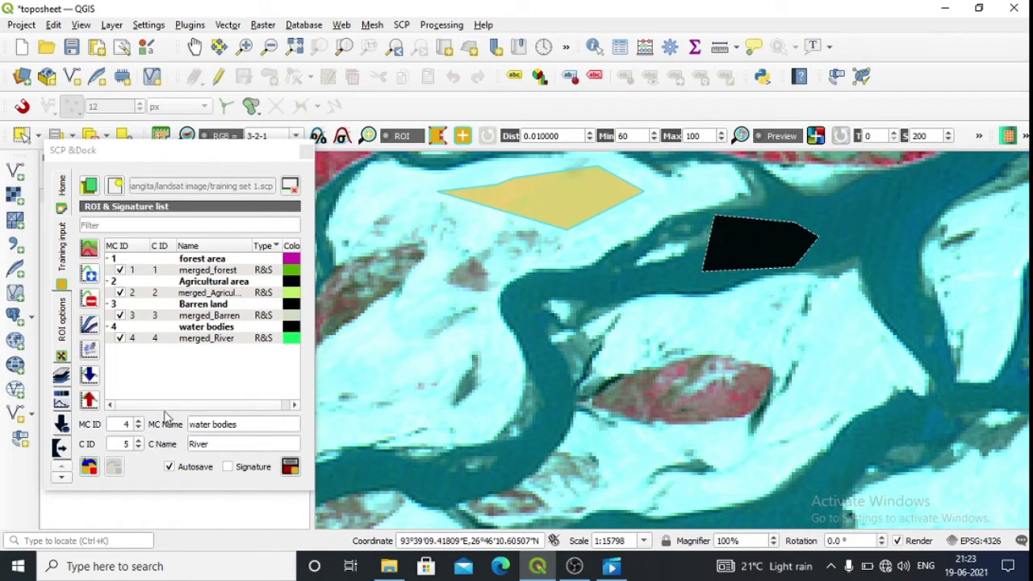
Step: Save the polygon as a sand bar ROI with C ID 5 under macroclass 5, named sand bar bodies
{"action": "left_click", "coordinate": [127, 427]}
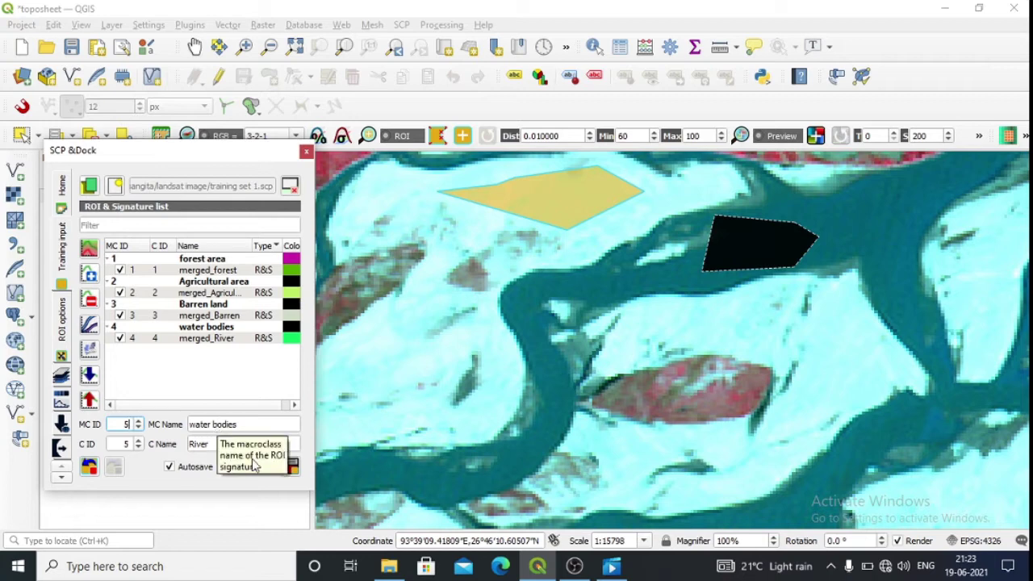
{"action": "left_click", "coordinate": [258, 422]}
{"action": "key", "text": "BackSpace"}
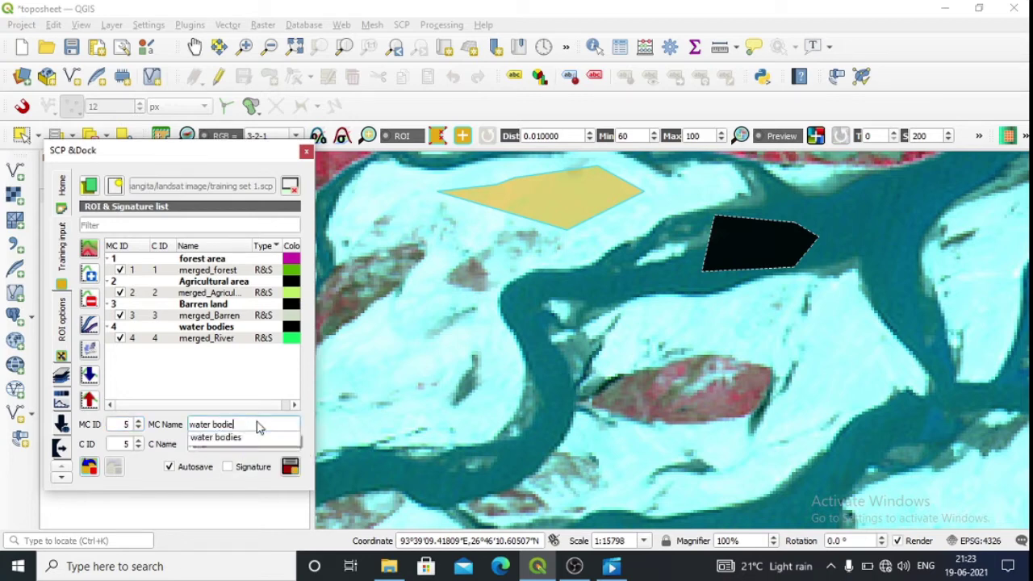
{"action": "key", "text": "BackSpace"}
{"action": "key", "text": "BackSpace"}
{"action": "key", "text": "BackSpace"}
{"action": "key", "text": "BackSpace"}
{"action": "key", "text": "BackSpace"}
{"action": "key", "text": "BackSpace"}
{"action": "key", "text": "BackSpace"}
{"action": "key", "text": "BackSpace"}
{"action": "key", "text": "BackSpace"}
{"action": "key", "text": "BackSpace"}
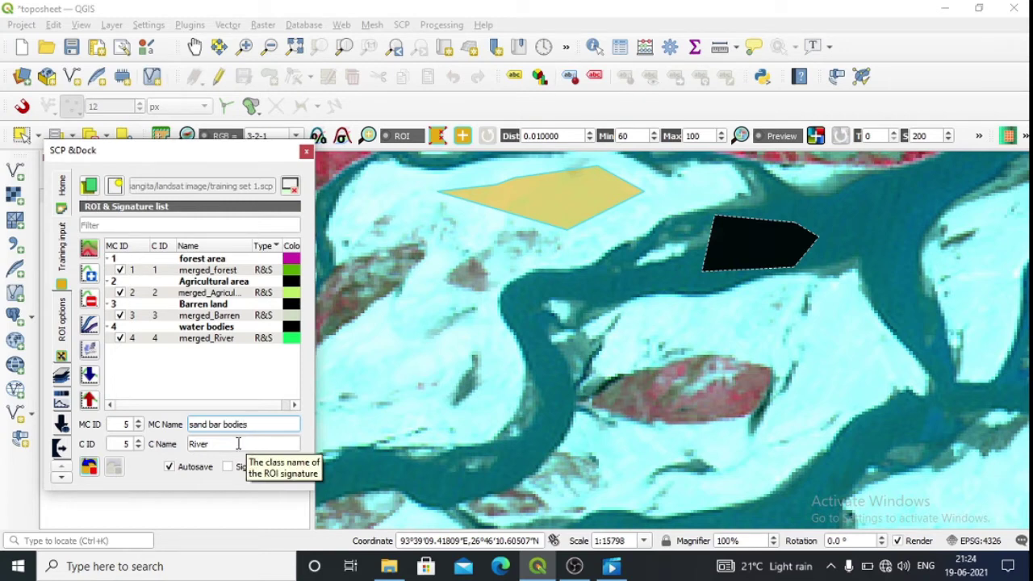
{"action": "left_click", "coordinate": [238, 443]}
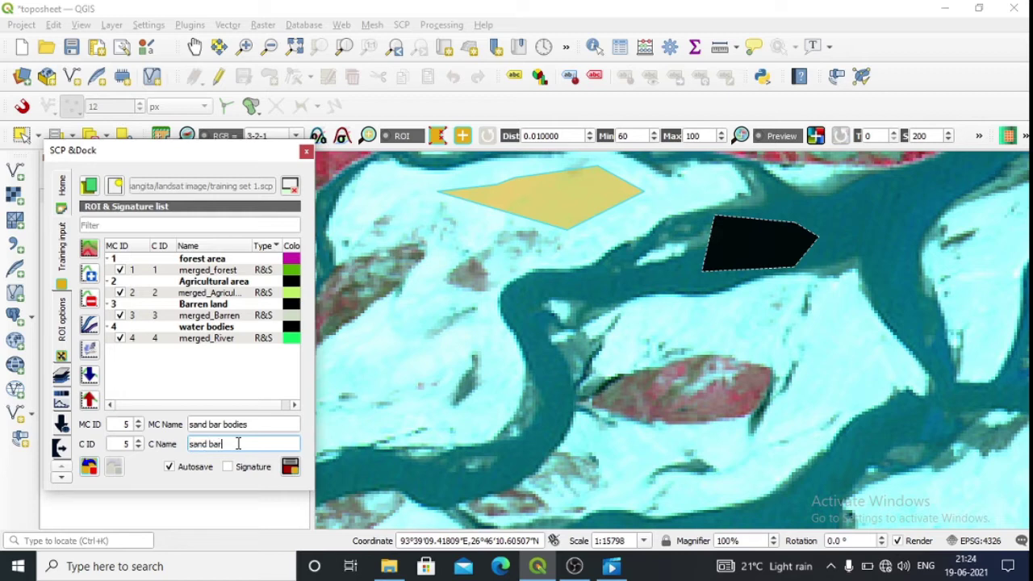
{"action": "left_click", "coordinate": [291, 474]}
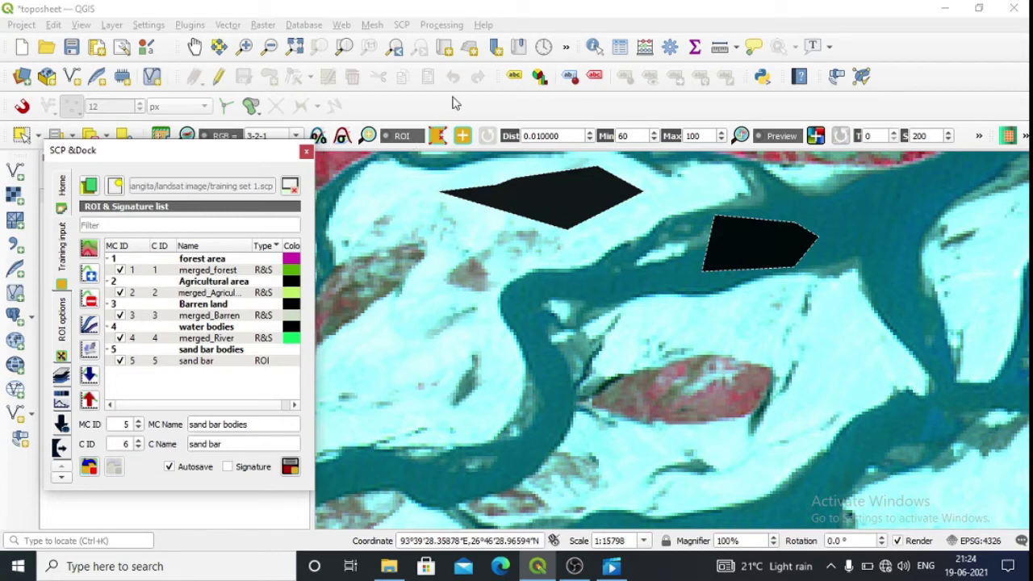
Step: Draw a small four-sided ROI polygon on the sand bar beside the river junction in the image's southwest
{"action": "left_click", "coordinate": [295, 46]}
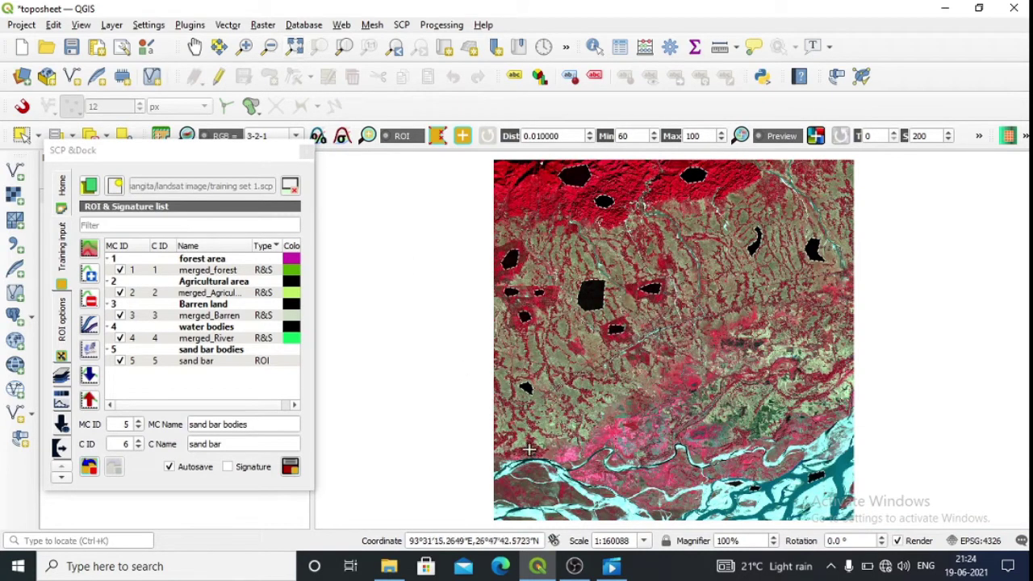
{"action": "left_click", "coordinate": [250, 46]}
{"action": "left_click_drag", "start_coordinate": [522, 426], "coordinate": [674, 525]}
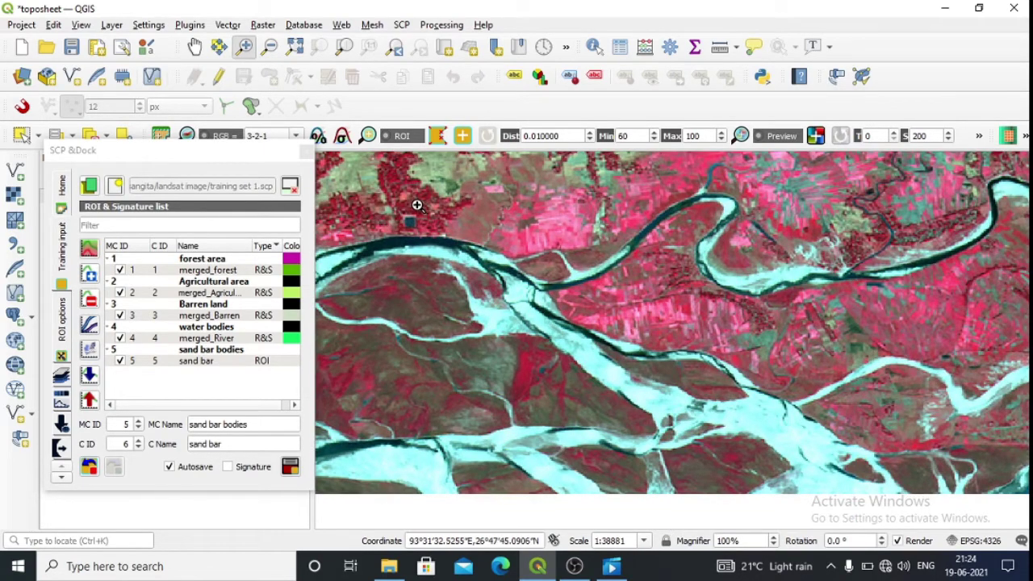
{"action": "left_click_drag", "start_coordinate": [417, 206], "coordinate": [782, 474]}
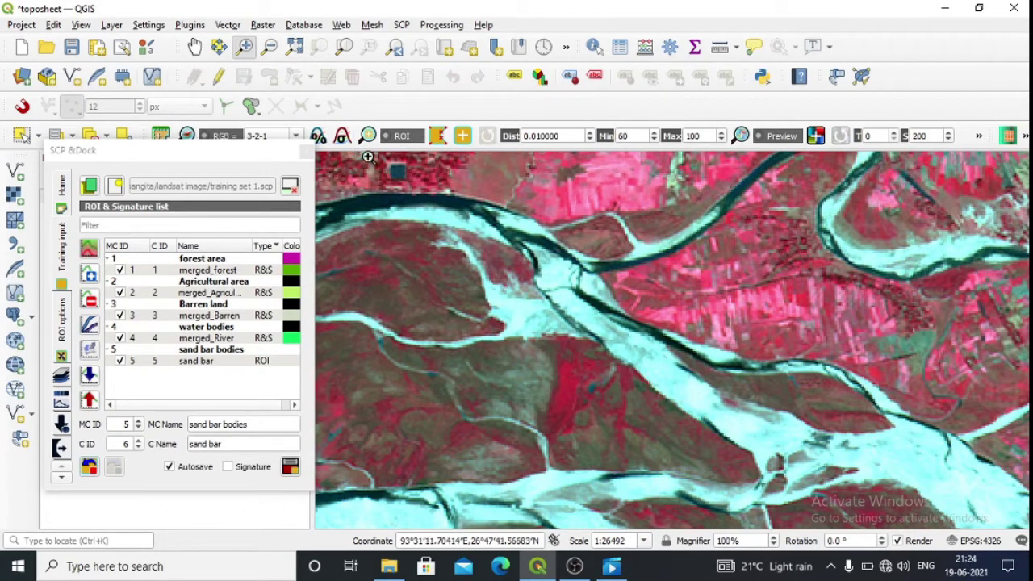
{"action": "left_click", "coordinate": [435, 137]}
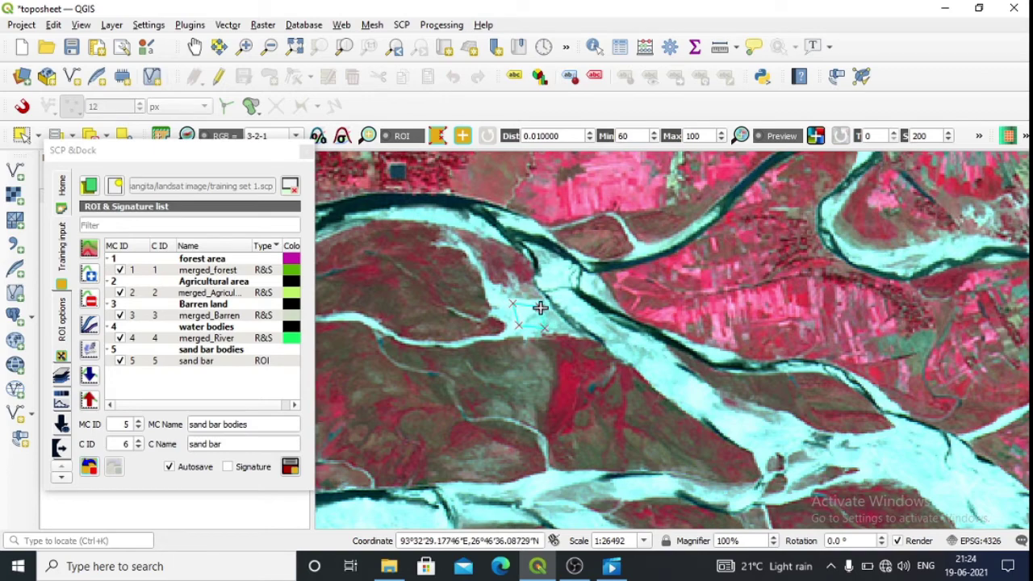
{"action": "left_click", "coordinate": [542, 307]}
Step: Save the southwestern polygon as a sand bar ROI of sand bar bodies with C ID 5
{"action": "left_click", "coordinate": [129, 443]}
{"action": "key", "text": "BackSpace"}
{"action": "left_click", "coordinate": [290, 466]}
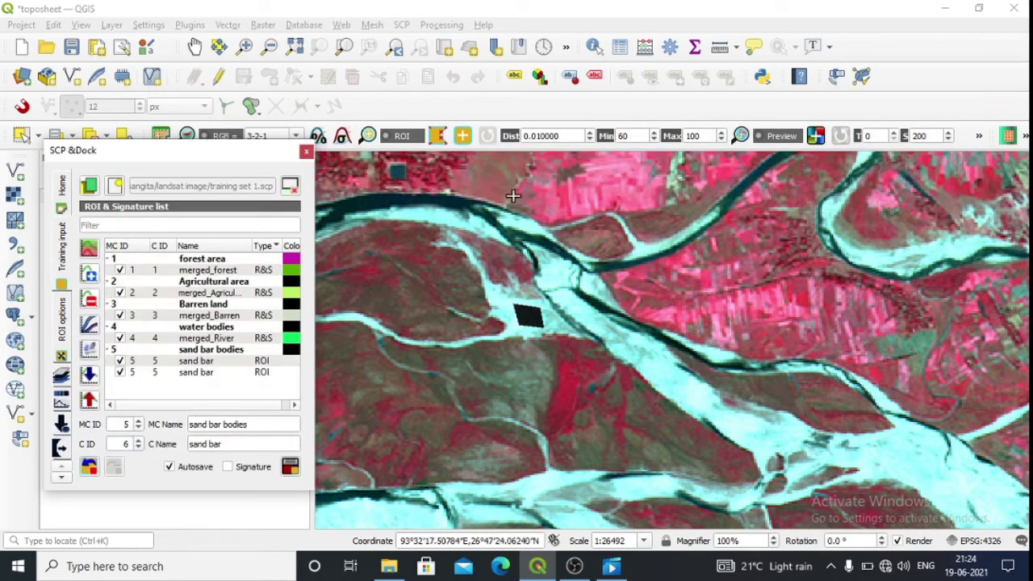
Step: Draw a four-sided ROI polygon over the large sand bar south of the river polygon in the image's southeast
{"action": "key", "text": "ctrl+shift+f"}
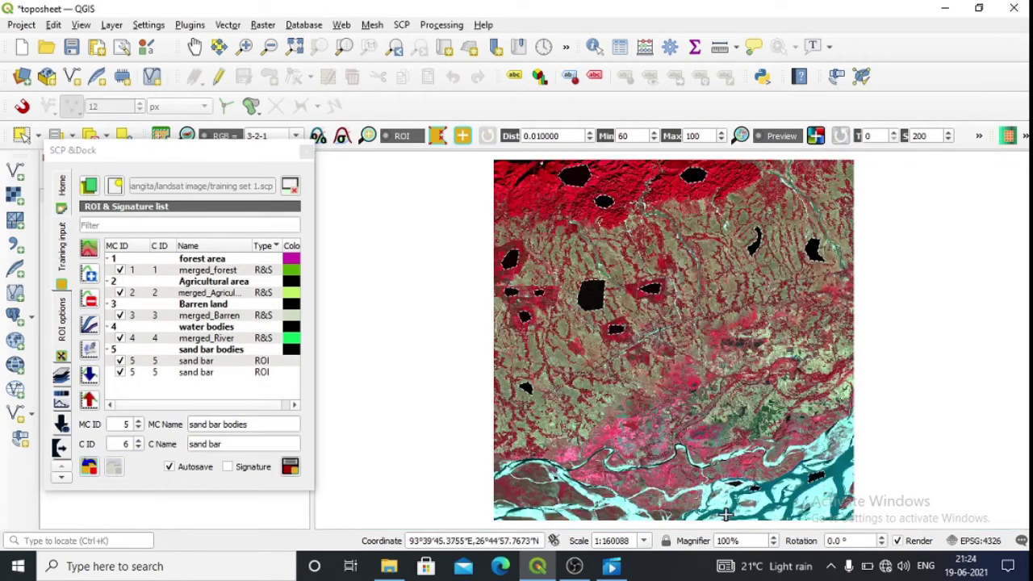
{"action": "left_click", "coordinate": [244, 46]}
{"action": "left_click_drag", "start_coordinate": [732, 449], "coordinate": [897, 529]}
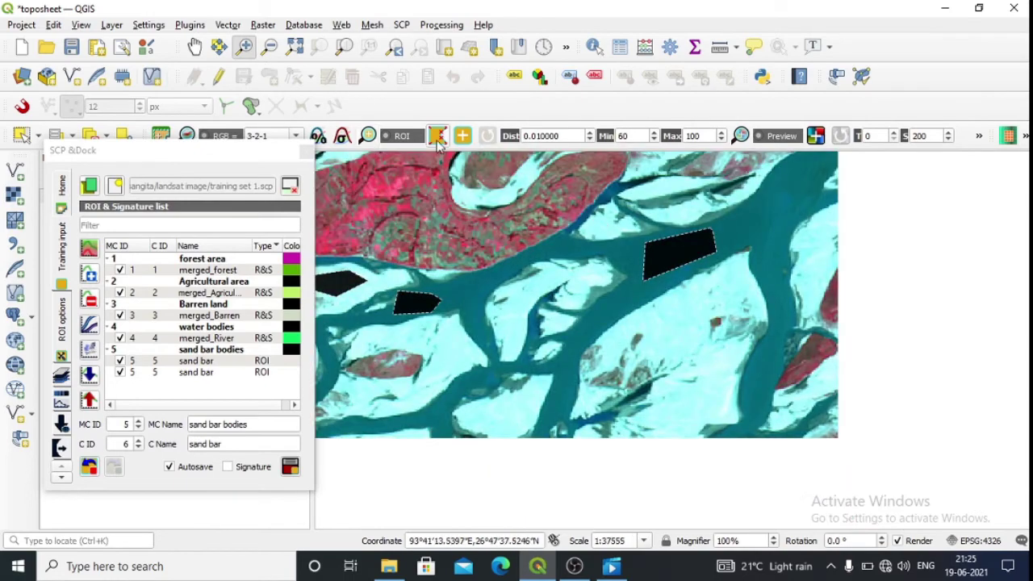
{"action": "left_click", "coordinate": [437, 135]}
{"action": "left_click", "coordinate": [713, 367]}
{"action": "left_click", "coordinate": [669, 400]}
{"action": "left_click", "coordinate": [650, 328]}
{"action": "right_click", "coordinate": [683, 299]}
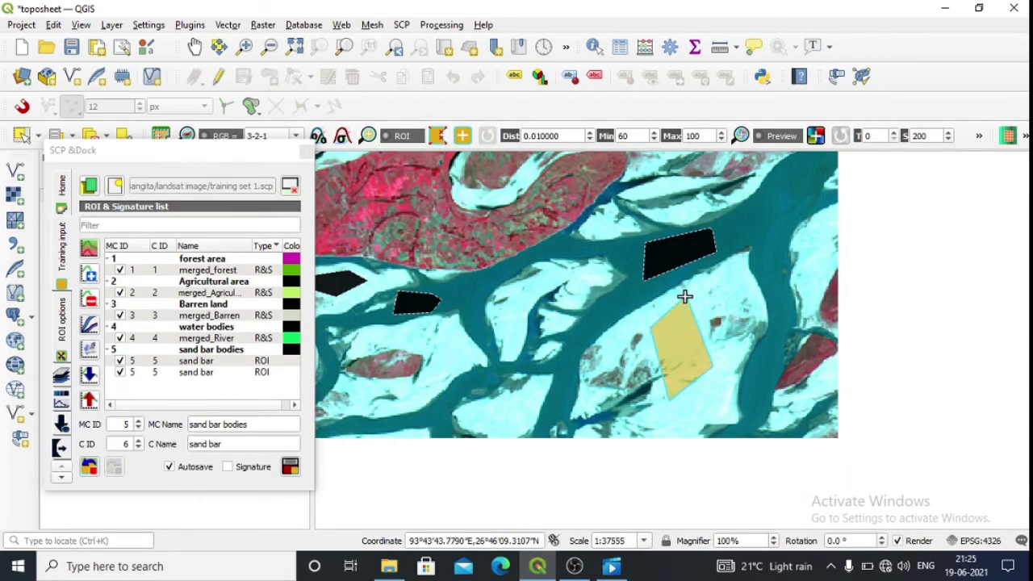
Step: Save the southeastern polygon as a third sand bar ROI with C ID 5
{"action": "left_click", "coordinate": [129, 443]}
{"action": "key", "text": "BackSpace"}
{"action": "left_click", "coordinate": [290, 467]}
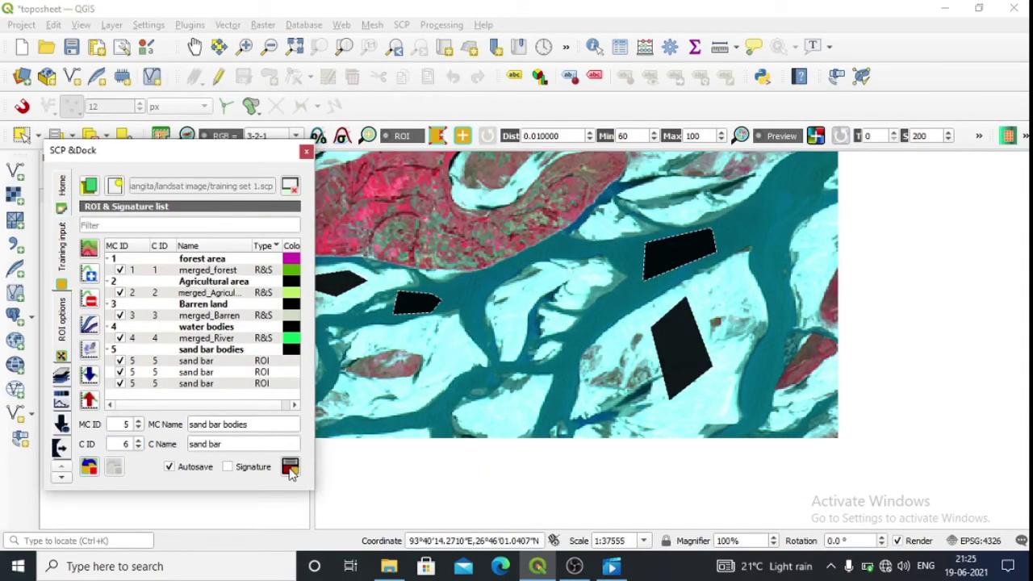
Step: Merge the three sand bar ROIs of the sand bar bodies macroclass into one signature
{"action": "left_click_drag", "start_coordinate": [204, 361], "coordinate": [214, 391]}
{"action": "left_click", "coordinate": [225, 352], "text": "ctrl"}
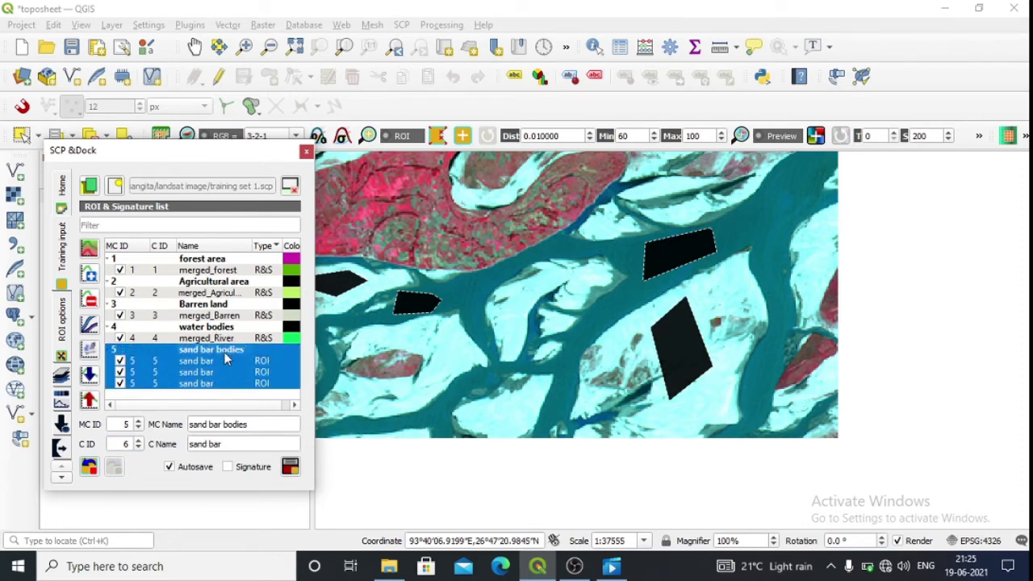
{"action": "left_click", "coordinate": [89, 247]}
{"action": "left_click", "coordinate": [499, 292]}
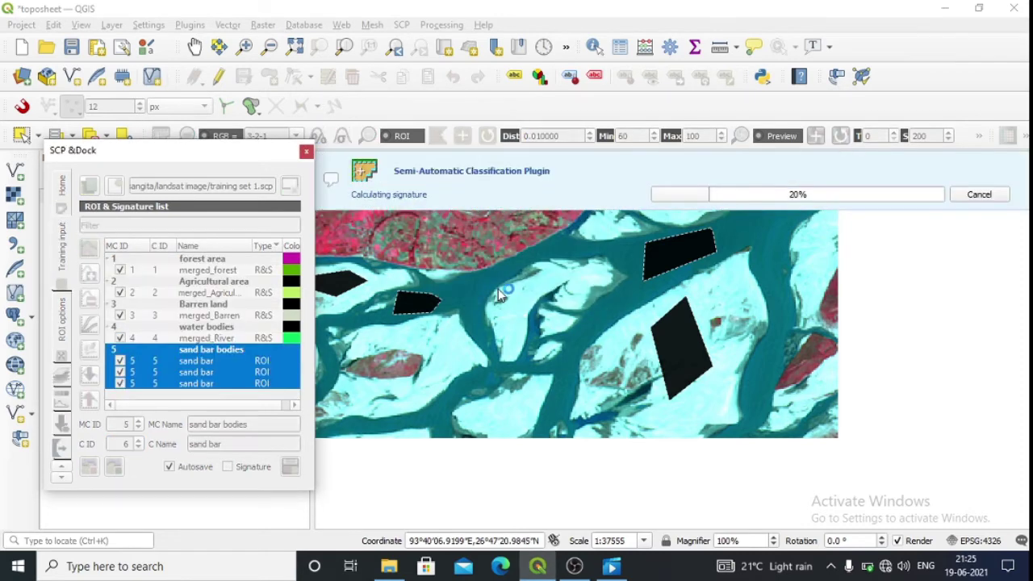
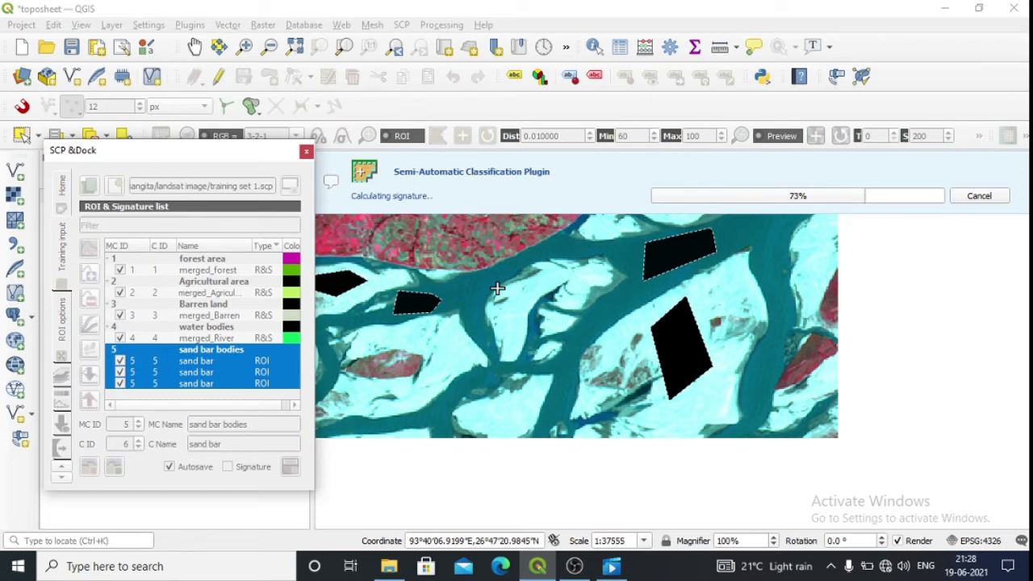
Step: Delete the three individual sand bar signatures, keeping only the merged_sand bar signature
{"action": "left_click", "coordinate": [295, 393]}
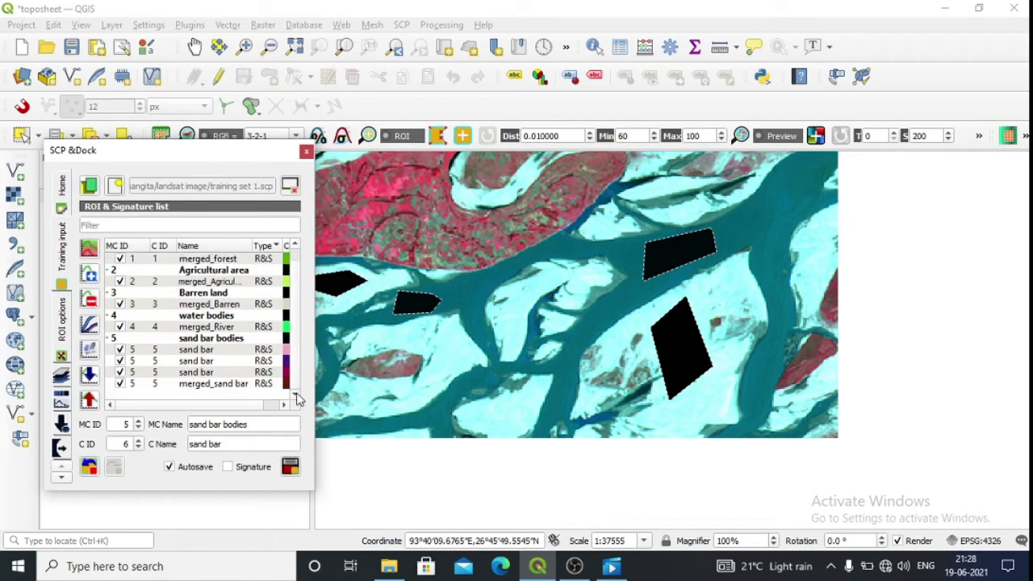
{"action": "left_click", "coordinate": [219, 351]}
{"action": "left_click", "coordinate": [223, 372], "text": "shift"}
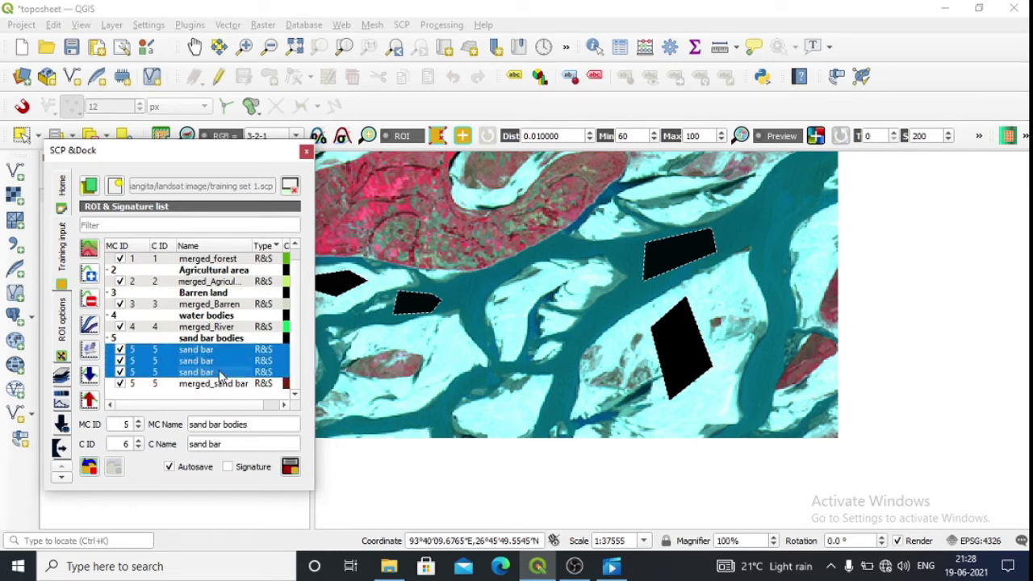
{"action": "left_click", "coordinate": [91, 300]}
{"action": "left_click", "coordinate": [572, 292]}
Step: Examine the pink fields and settlements around the winding river in the south for the next training area
{"action": "left_click", "coordinate": [244, 46]}
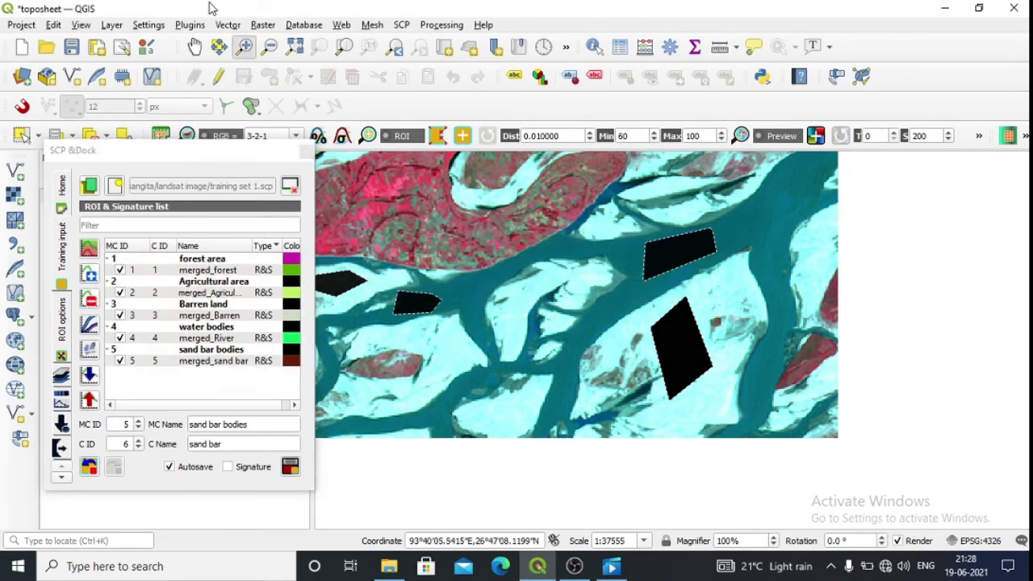
{"action": "left_click", "coordinate": [294, 46]}
{"action": "left_click_drag", "start_coordinate": [581, 442], "coordinate": [741, 526]}
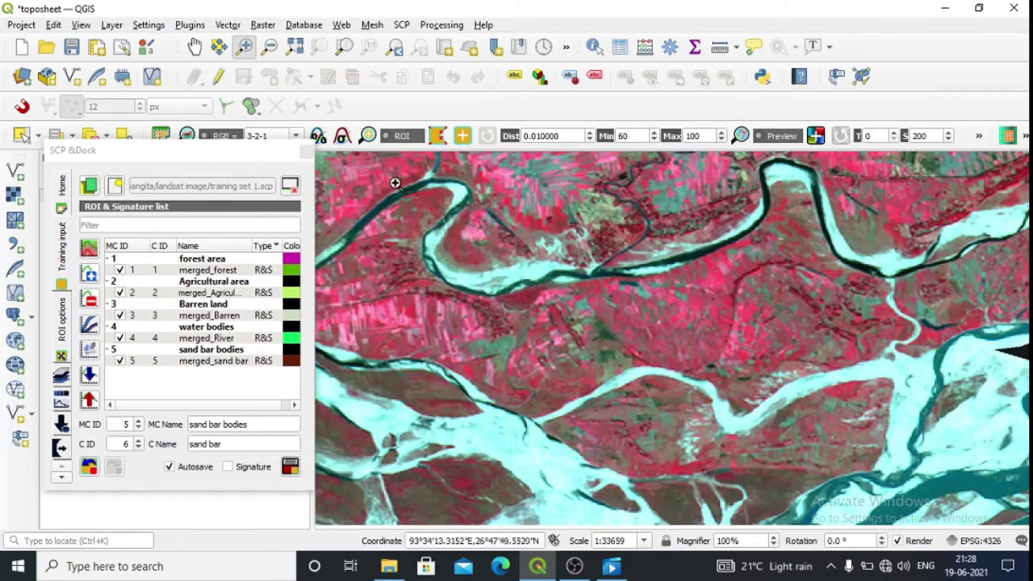
{"action": "left_click_drag", "start_coordinate": [396, 180], "coordinate": [878, 493]}
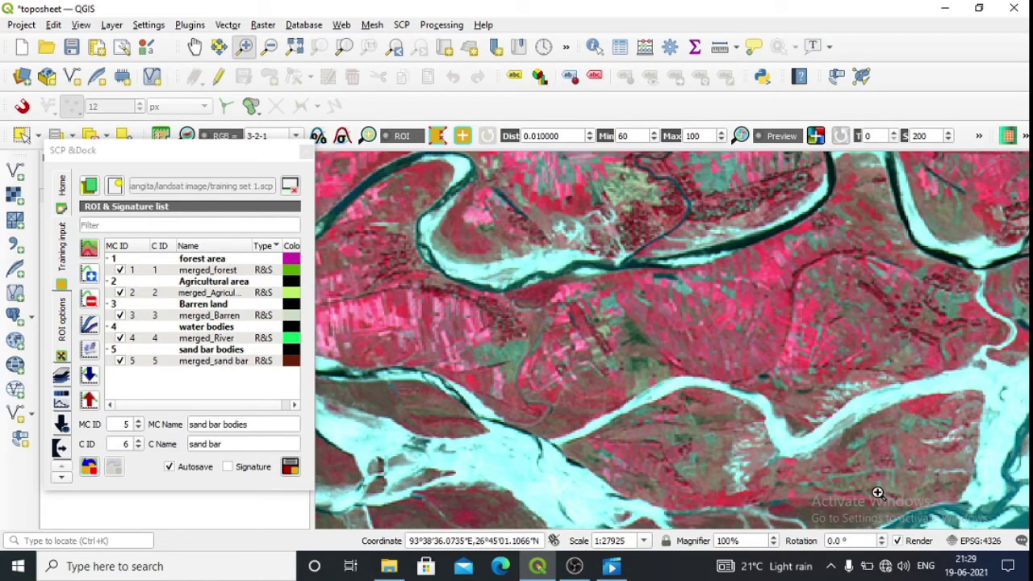
{"action": "left_click", "coordinate": [194, 46]}
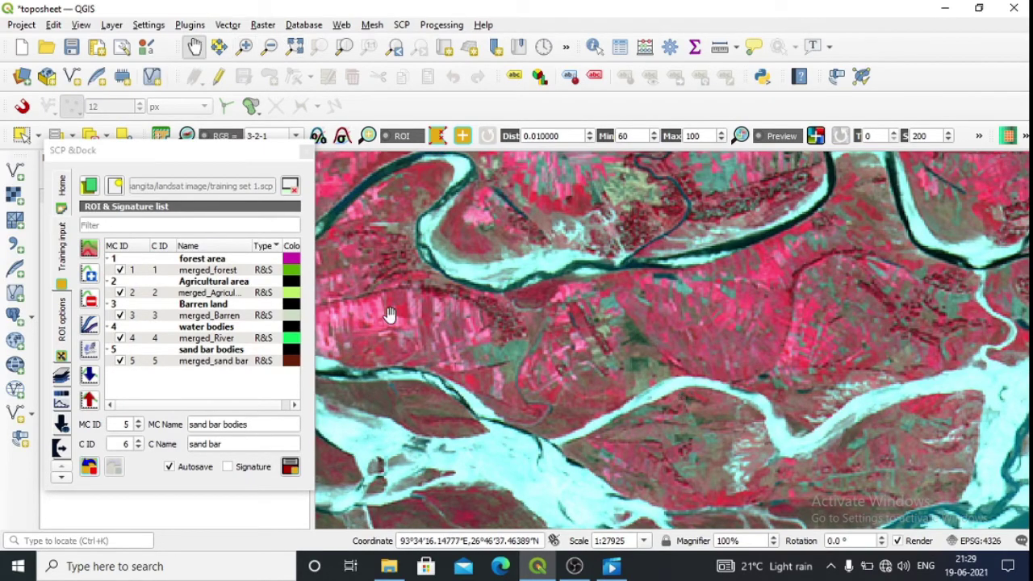
{"action": "left_click_drag", "start_coordinate": [389, 313], "coordinate": [563, 184]}
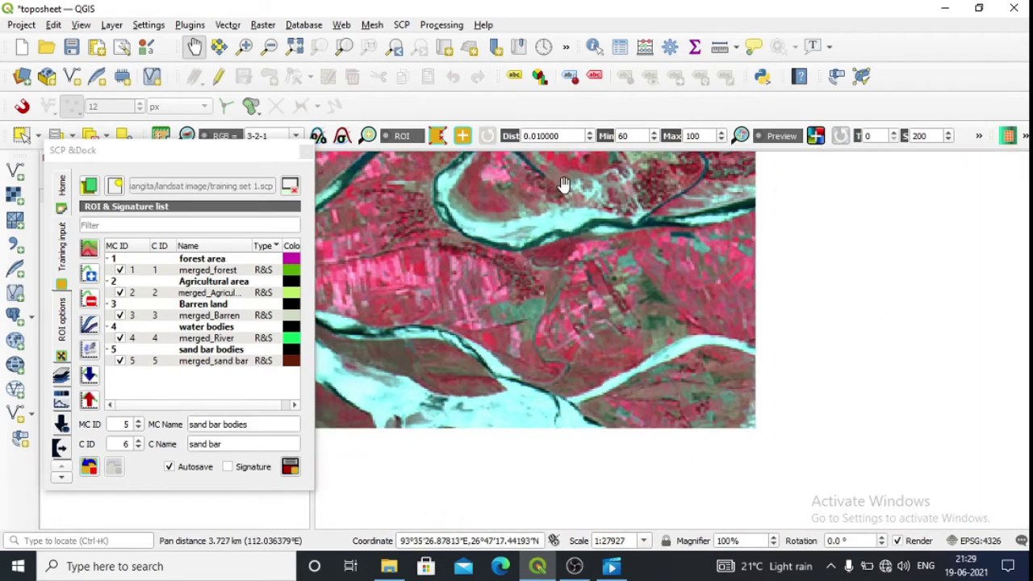
{"action": "right_click", "coordinate": [768, 250]}
{"action": "left_click_drag", "start_coordinate": [770, 257], "coordinate": [326, 454]}
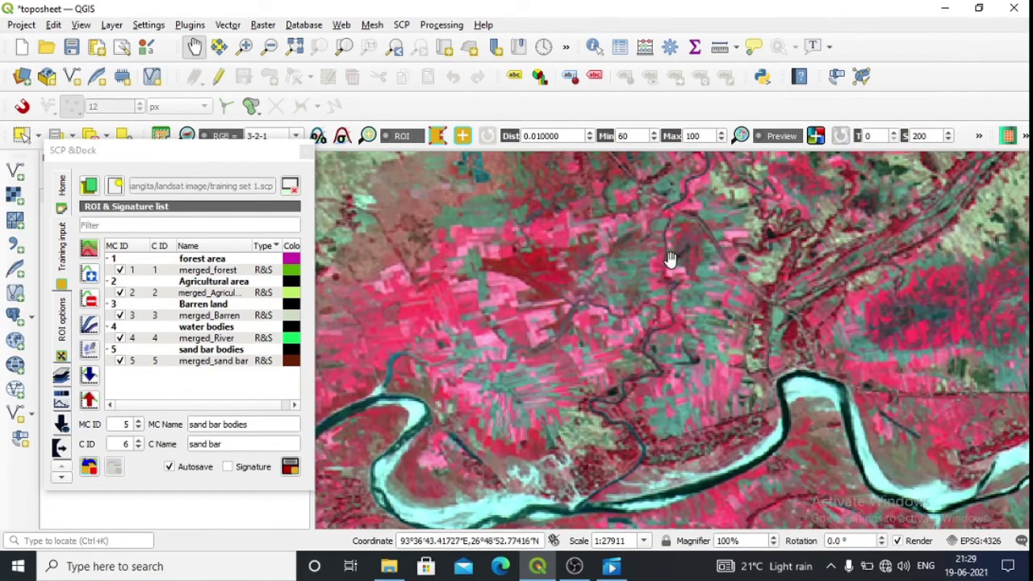
{"action": "left_click_drag", "start_coordinate": [669, 260], "coordinate": [244, 427]}
{"action": "left_click_drag", "start_coordinate": [627, 362], "coordinate": [507, 341]}
Step: Draw a large seven-sided ROI polygon over the bright pink fields north of the winding river
{"action": "left_click", "coordinate": [295, 48]}
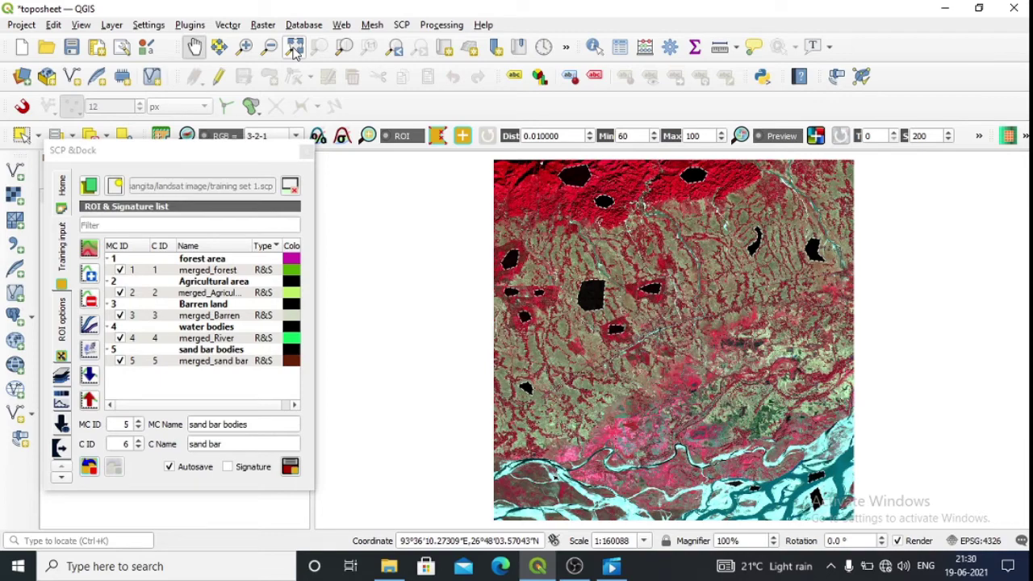
{"action": "left_click", "coordinate": [244, 46]}
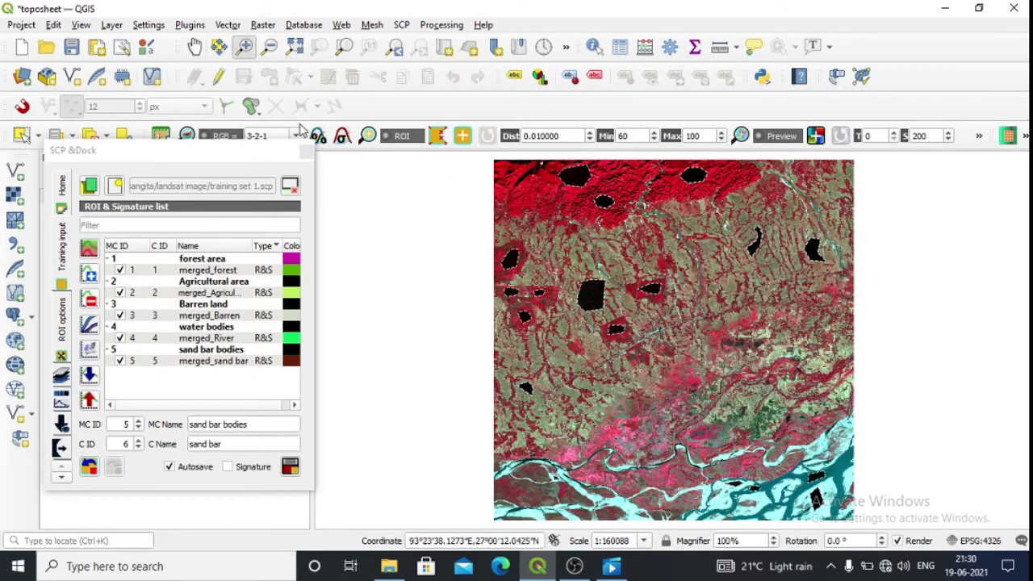
{"action": "left_click_drag", "start_coordinate": [568, 365], "coordinate": [748, 498]}
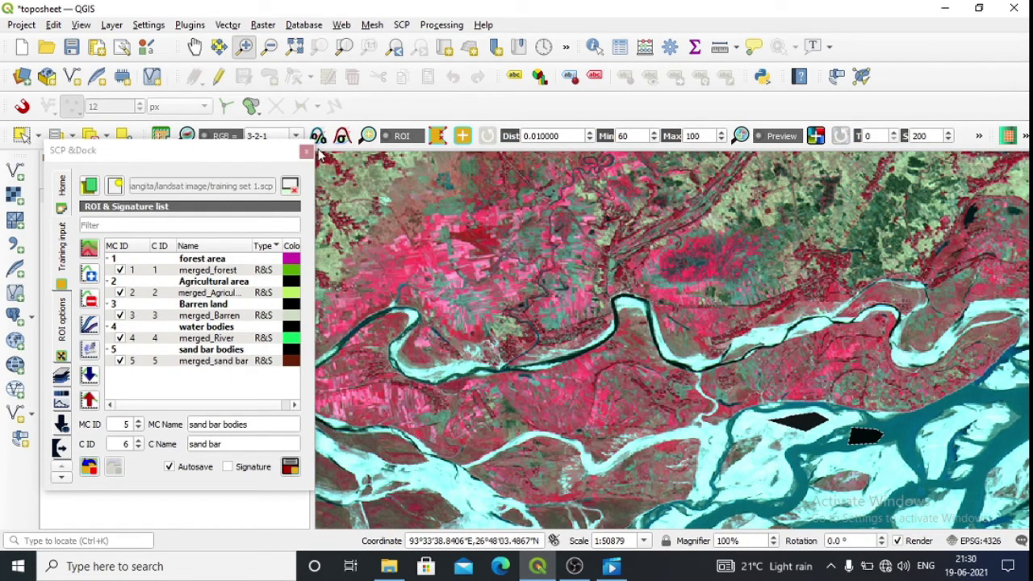
{"action": "left_click", "coordinate": [461, 136]}
{"action": "left_click", "coordinate": [403, 237]}
{"action": "left_click", "coordinate": [388, 268]}
{"action": "left_click", "coordinate": [453, 313]}
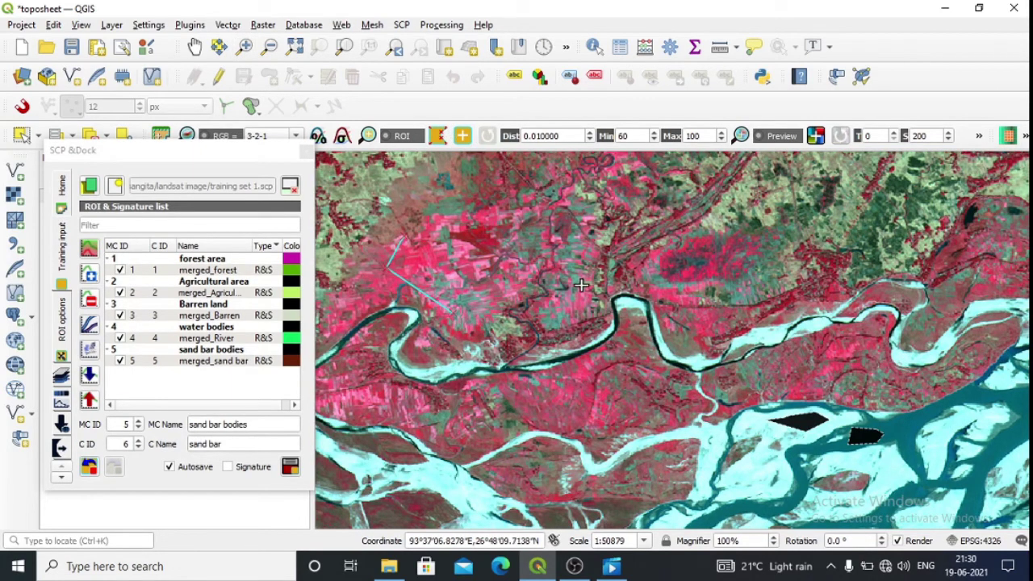
{"action": "left_click", "coordinate": [515, 285]}
{"action": "left_click", "coordinate": [536, 163]}
{"action": "left_click", "coordinate": [461, 160]}
{"action": "right_click", "coordinate": [404, 238]}
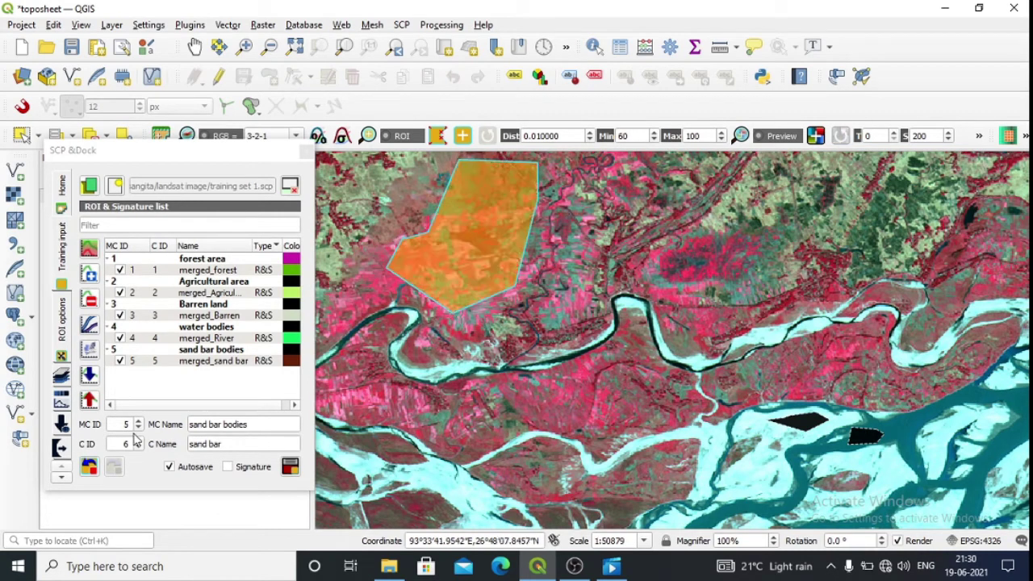
Step: Save the drawn ROI with MC ID 6, macroclass name "built up area" and class name "settlement"
{"action": "left_click", "coordinate": [137, 430]}
{"action": "left_click", "coordinate": [138, 429]}
{"action": "triple_click", "coordinate": [234, 425]}
{"action": "type", "text": "b"}
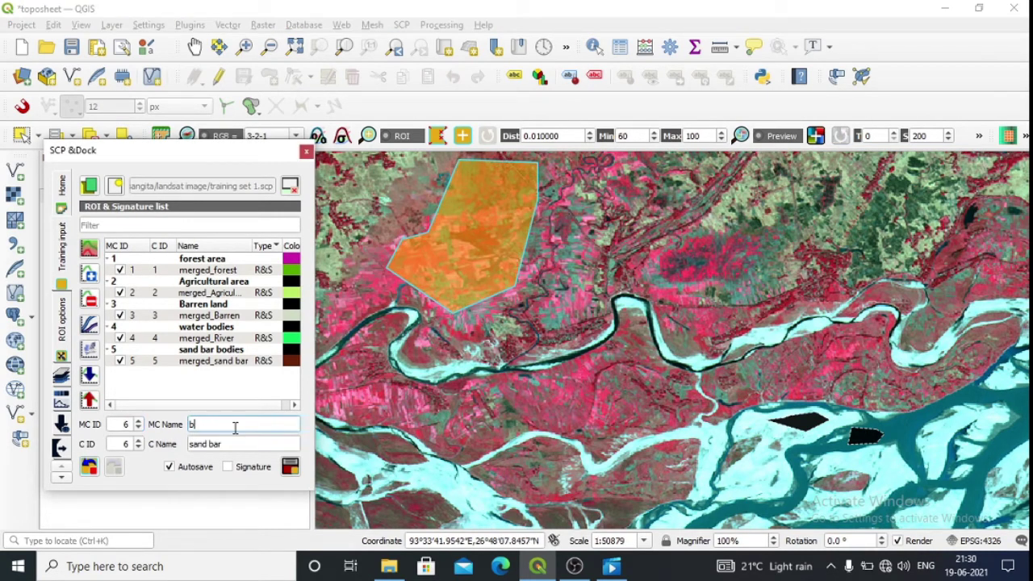
{"action": "type", "text": "uilt up area"}
{"action": "triple_click", "coordinate": [225, 443]}
{"action": "key", "text": "BackSpace"}
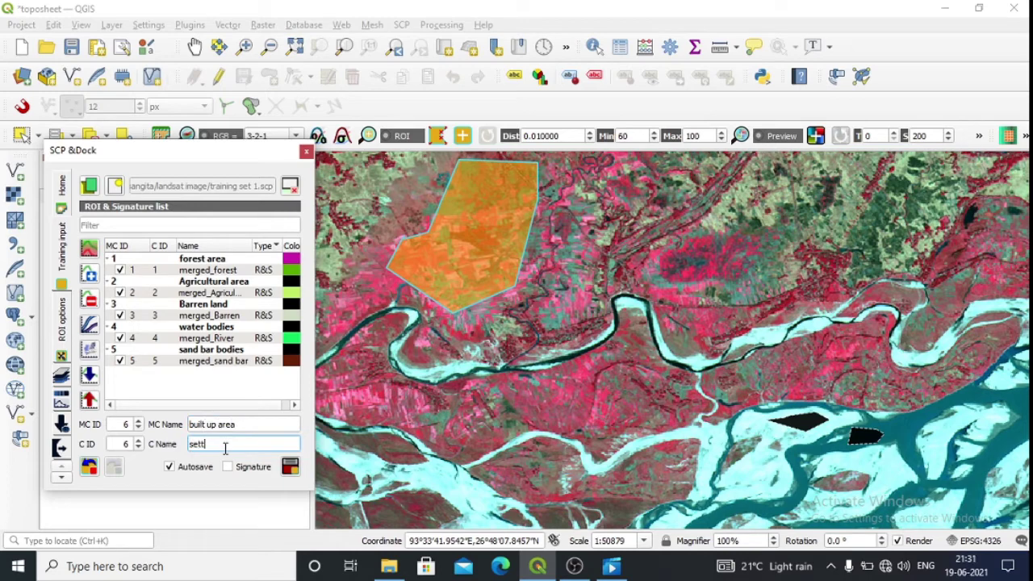
{"action": "left_click", "coordinate": [290, 467]}
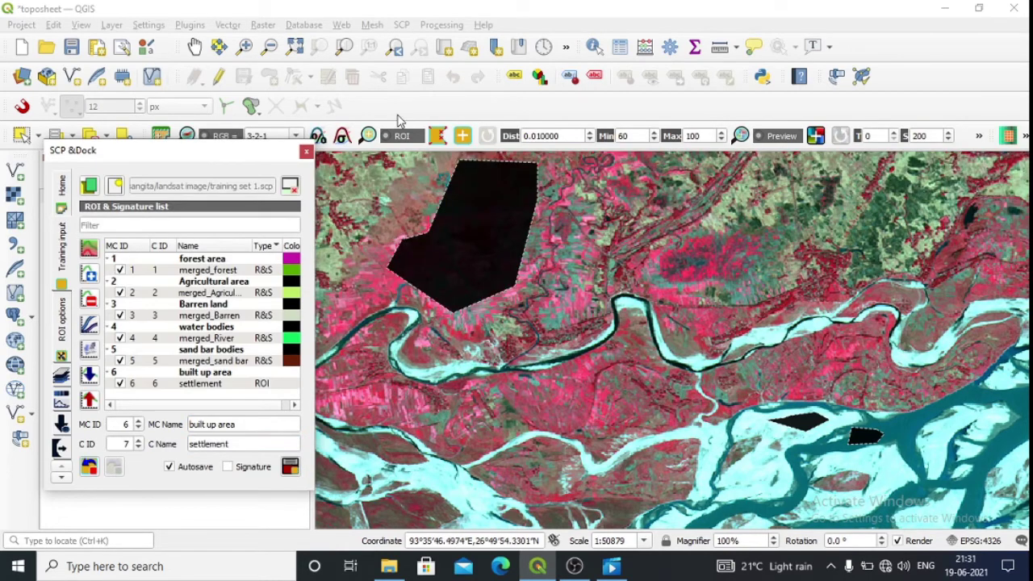
Step: Draw a five-sided ROI over the red settlement patch north of the river in the southeast and save it as settlement
{"action": "left_click", "coordinate": [295, 46]}
{"action": "left_click", "coordinate": [244, 45]}
{"action": "left_click_drag", "start_coordinate": [713, 338], "coordinate": [897, 521]}
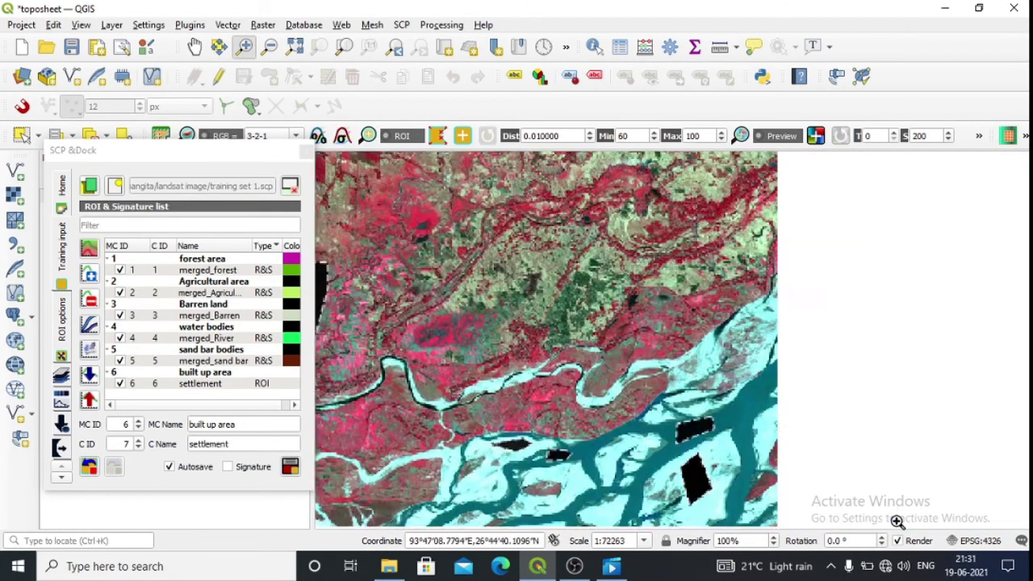
{"action": "left_click_drag", "start_coordinate": [451, 175], "coordinate": [707, 473]}
{"action": "left_click", "coordinate": [194, 46]}
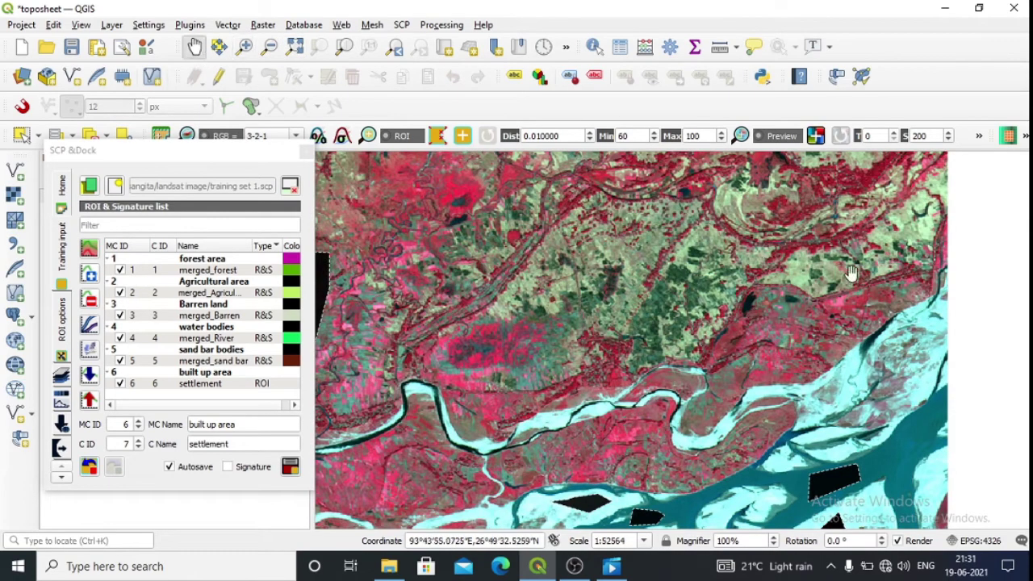
{"action": "left_click_drag", "start_coordinate": [851, 273], "coordinate": [818, 237]}
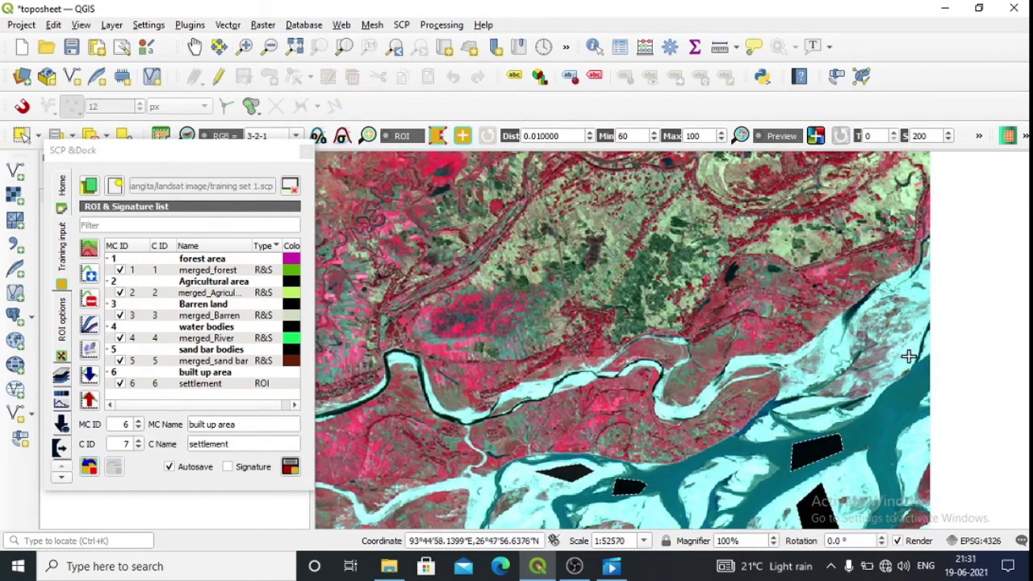
{"action": "left_click", "coordinate": [833, 254]}
{"action": "left_click", "coordinate": [741, 270]}
{"action": "left_click", "coordinate": [713, 324]}
{"action": "left_click", "coordinate": [760, 334]}
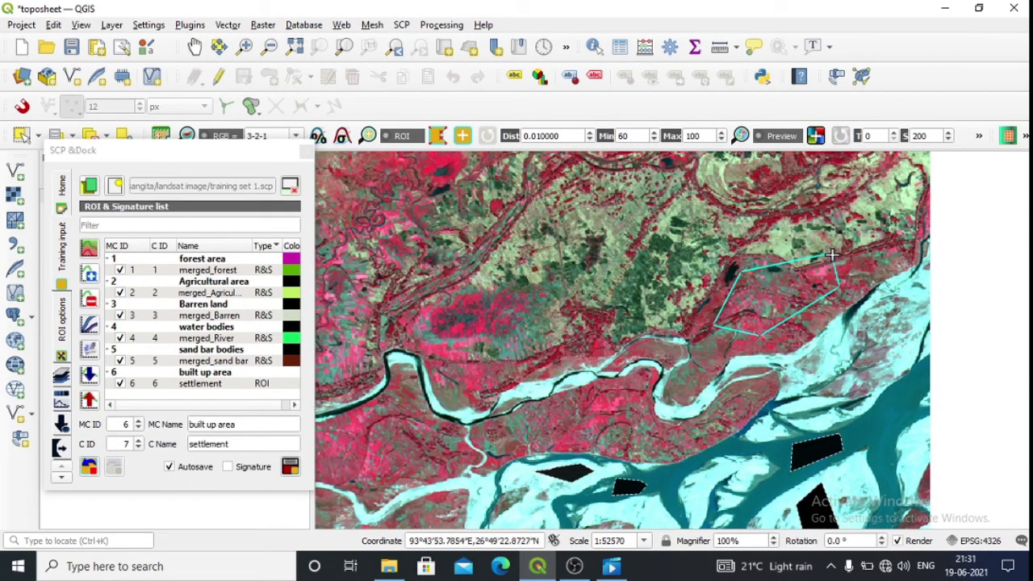
{"action": "right_click", "coordinate": [831, 255]}
{"action": "left_click", "coordinate": [290, 466]}
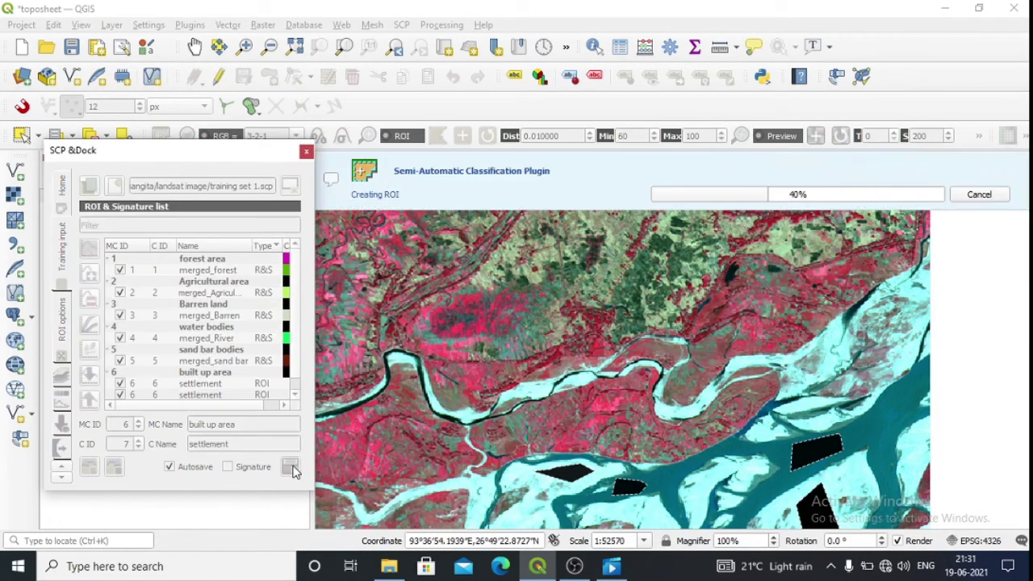
Step: Draw a large seven-sided ROI over the mixed red and pale area near the image's eastern edge and save it as settlement
{"action": "left_click", "coordinate": [195, 45]}
{"action": "left_click_drag", "start_coordinate": [520, 234], "coordinate": [526, 539]}
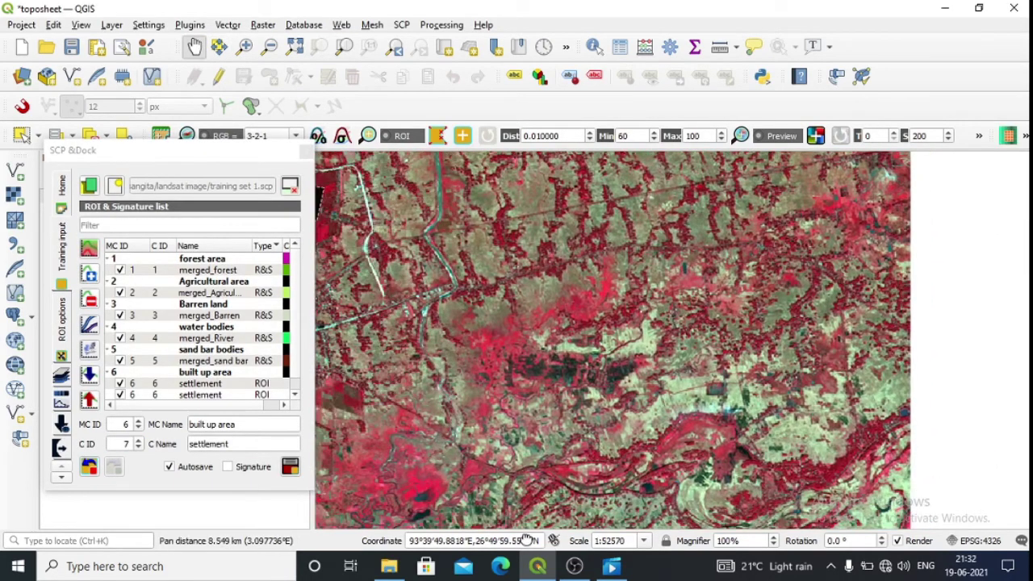
{"action": "left_click", "coordinate": [438, 135]}
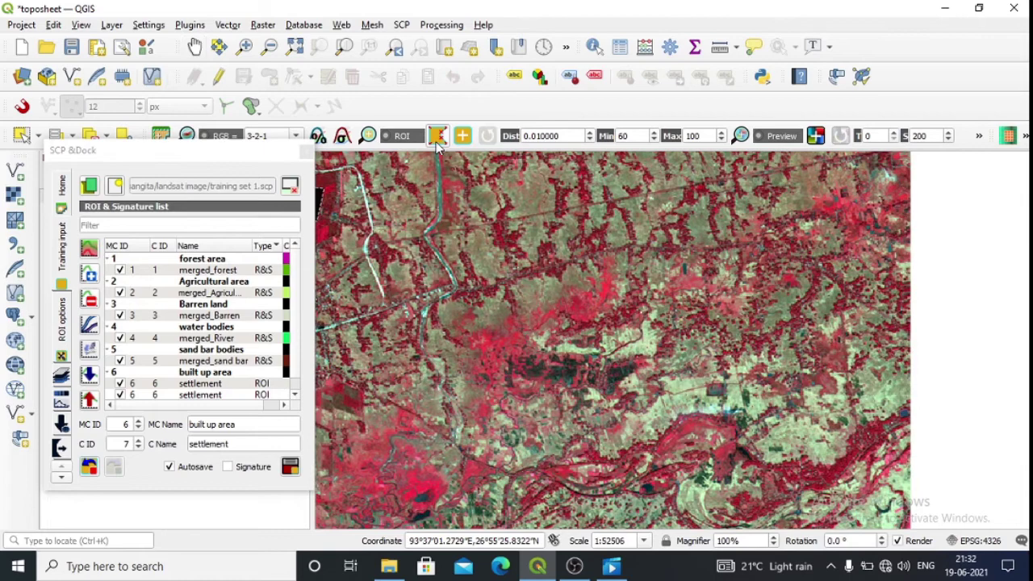
{"action": "left_click", "coordinate": [751, 252]}
{"action": "left_click", "coordinate": [688, 296]}
{"action": "left_click", "coordinate": [667, 352]}
{"action": "left_click", "coordinate": [806, 362]}
{"action": "left_click", "coordinate": [886, 344]}
{"action": "left_click", "coordinate": [892, 280]}
{"action": "left_click", "coordinate": [876, 250]}
{"action": "right_click", "coordinate": [876, 250]}
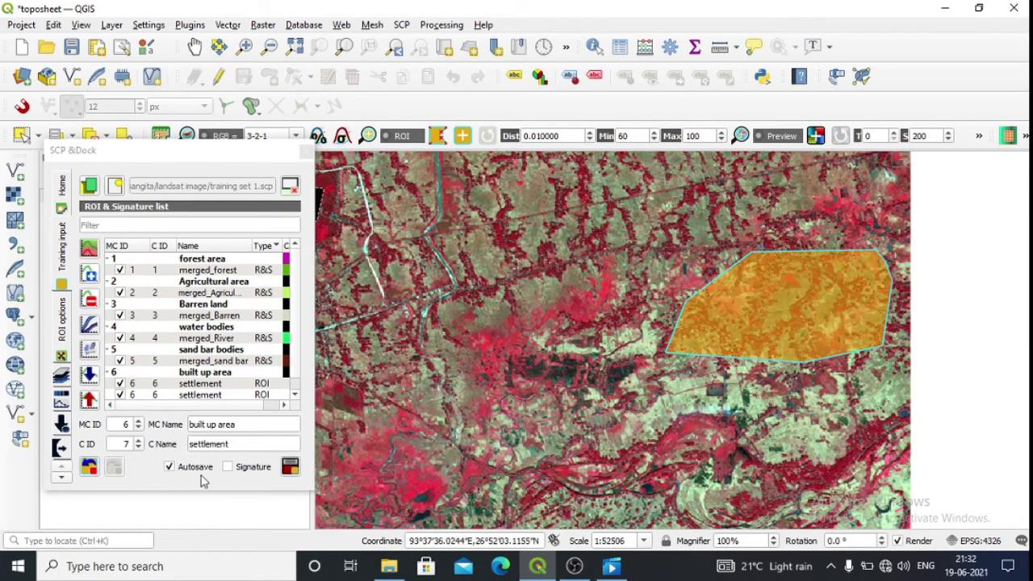
{"action": "left_click", "coordinate": [128, 443]}
{"action": "left_click", "coordinate": [291, 467]}
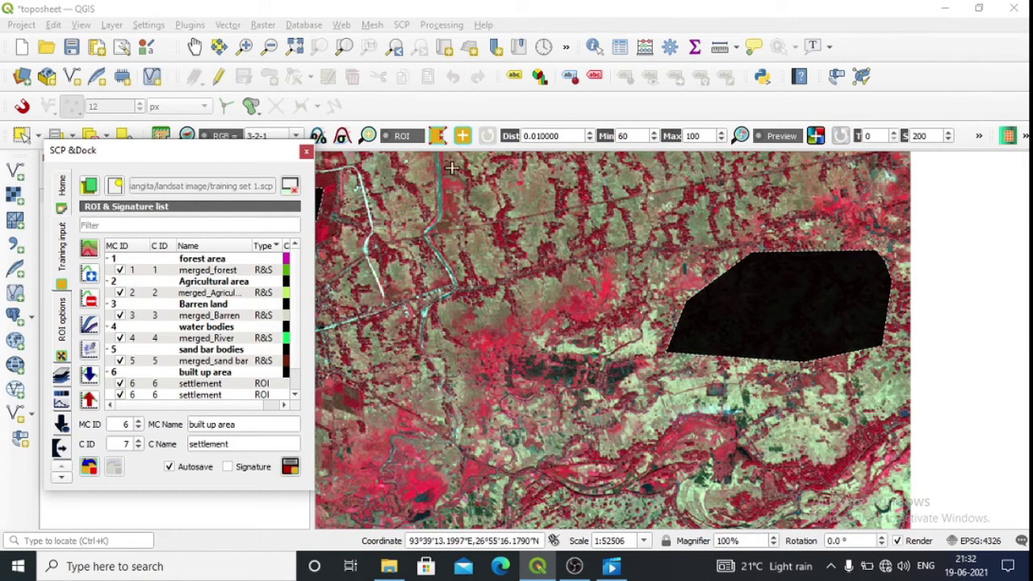
Step: Examine the northern fields and the pink areas around the winding river for another settlement training area
{"action": "left_click", "coordinate": [194, 46]}
{"action": "left_click_drag", "start_coordinate": [532, 223], "coordinate": [647, 446]}
{"action": "right_click", "coordinate": [700, 409]}
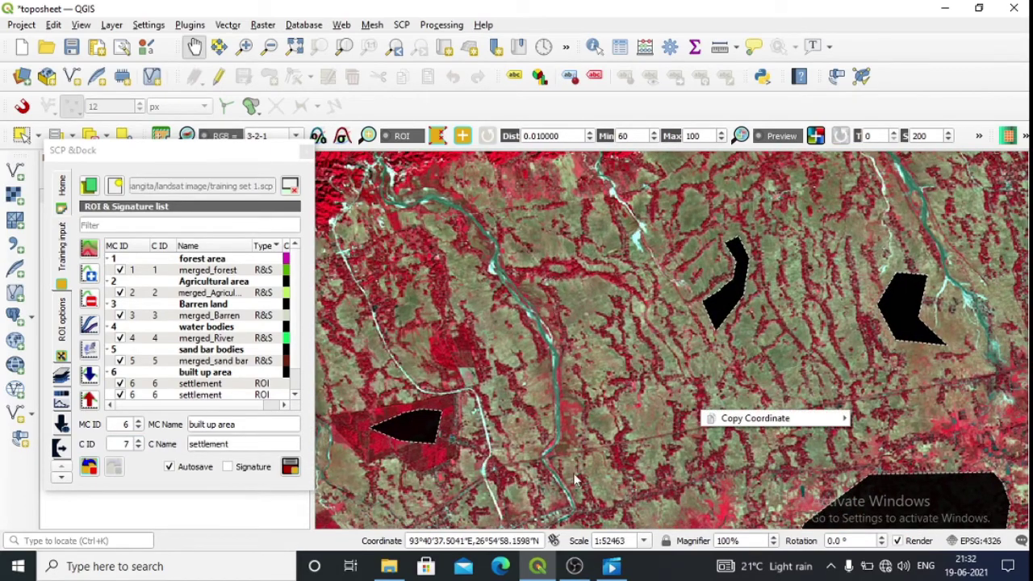
{"action": "left_click", "coordinate": [189, 47]}
{"action": "left_click_drag", "start_coordinate": [505, 434], "coordinate": [529, 219]}
{"action": "left_click_drag", "start_coordinate": [594, 417], "coordinate": [558, 229]}
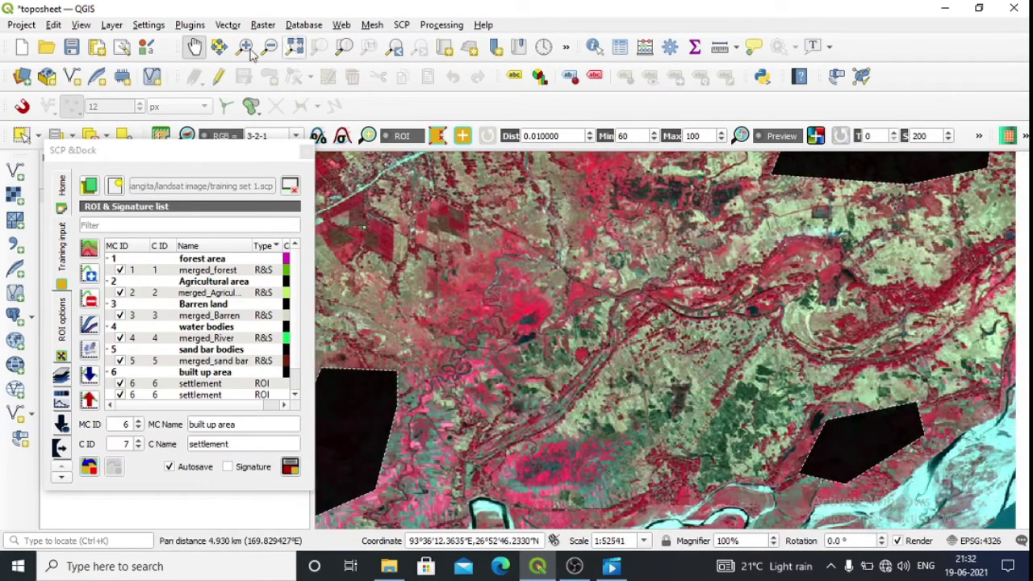
{"action": "left_click", "coordinate": [244, 48]}
{"action": "left_click_drag", "start_coordinate": [432, 233], "coordinate": [704, 489]}
{"action": "left_click_drag", "start_coordinate": [482, 219], "coordinate": [706, 375]}
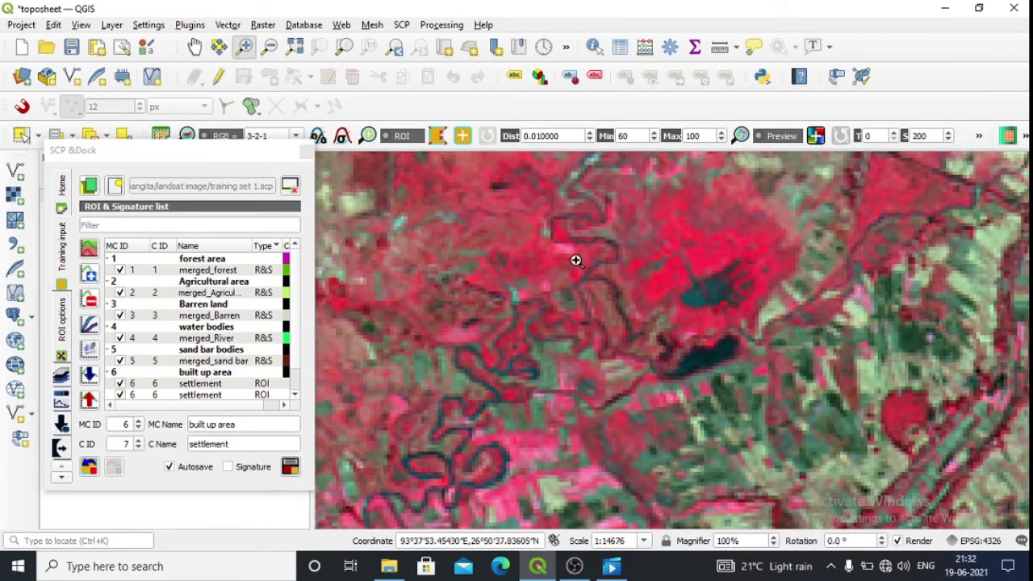
{"action": "left_click", "coordinate": [270, 47]}
{"action": "left_click_drag", "start_coordinate": [399, 173], "coordinate": [765, 392]}
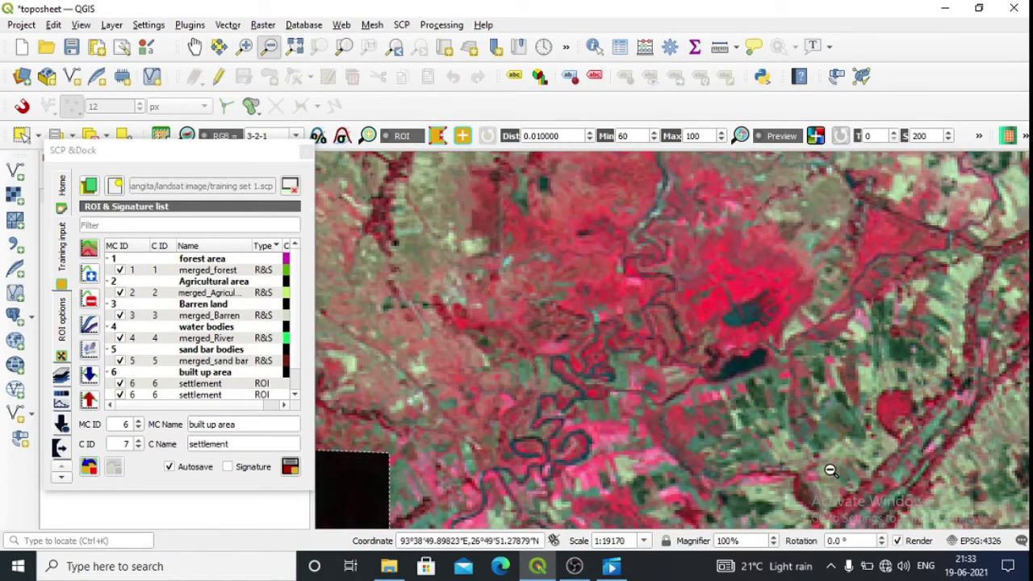
{"action": "left_click_drag", "start_coordinate": [483, 274], "coordinate": [586, 367]}
{"action": "left_click", "coordinate": [194, 47]}
{"action": "right_click", "coordinate": [661, 313]}
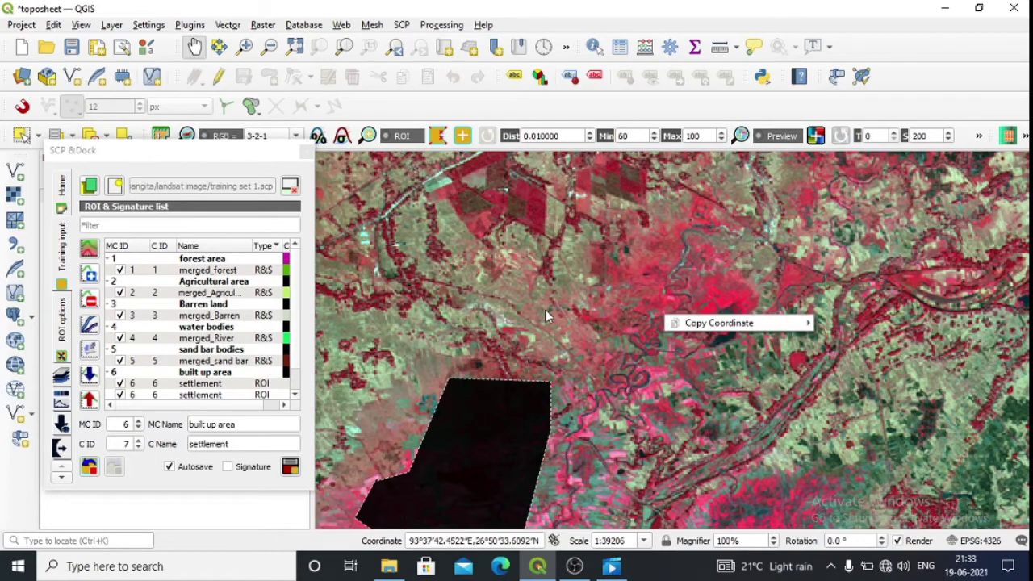
{"action": "left_click_drag", "start_coordinate": [676, 315], "coordinate": [409, 323]}
{"action": "left_click_drag", "start_coordinate": [489, 430], "coordinate": [703, 291]}
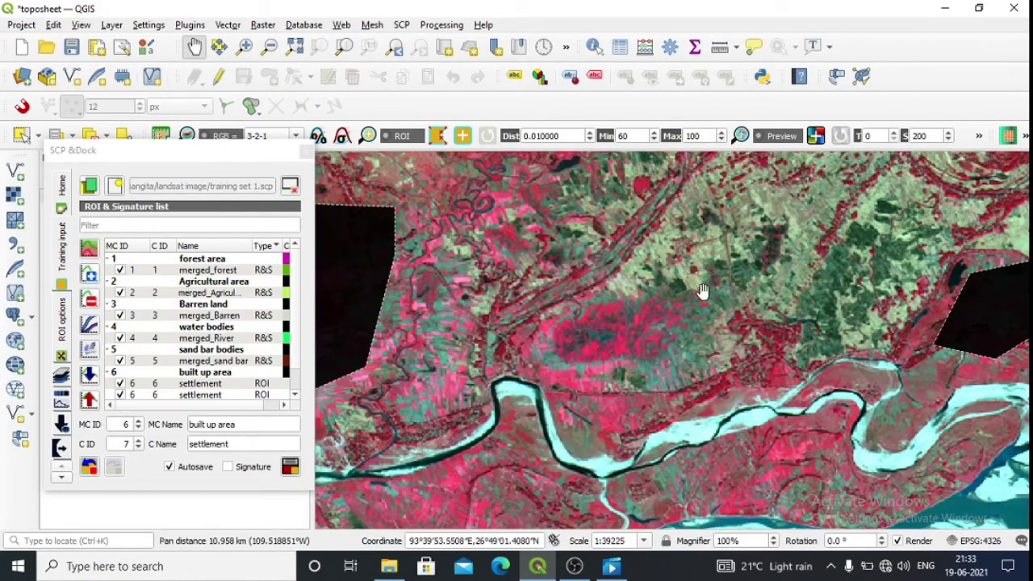
Step: Draw an eight-sided ROI over the bright pink and dark patch just north of the river bends and save it as settlement
{"action": "left_click", "coordinate": [437, 135]}
{"action": "left_click", "coordinate": [643, 321]}
{"action": "left_click", "coordinate": [593, 313]}
{"action": "left_click", "coordinate": [549, 350]}
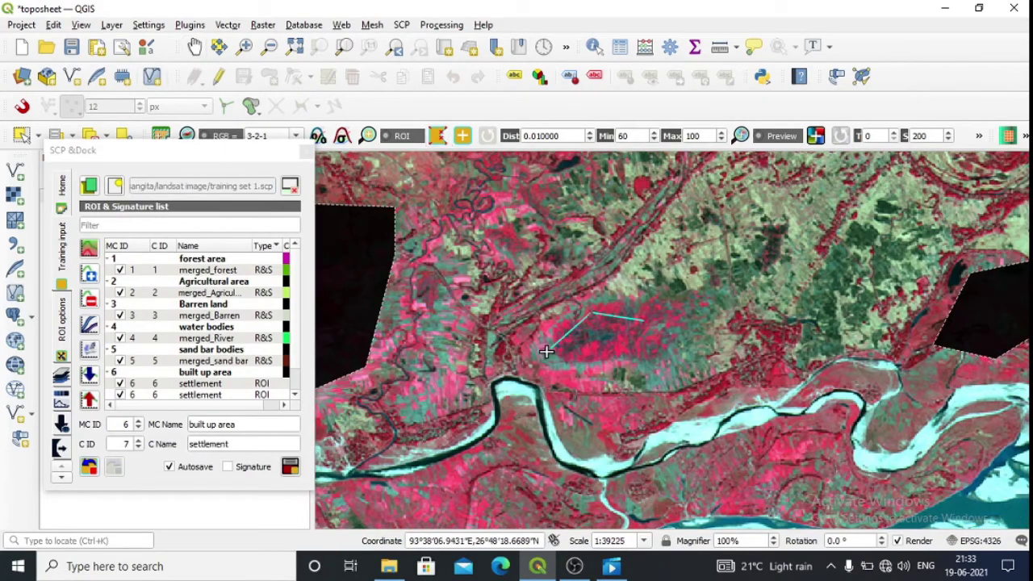
{"action": "left_click", "coordinate": [572, 399]}
{"action": "left_click", "coordinate": [654, 410]}
{"action": "left_click", "coordinate": [762, 385]}
{"action": "left_click", "coordinate": [772, 340]}
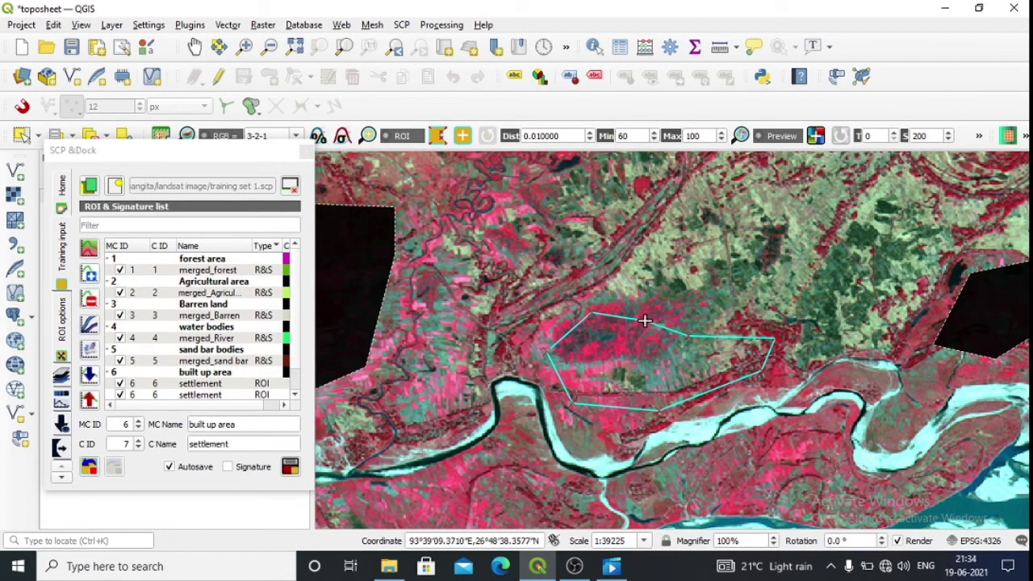
{"action": "right_click", "coordinate": [658, 324]}
{"action": "left_click", "coordinate": [289, 466]}
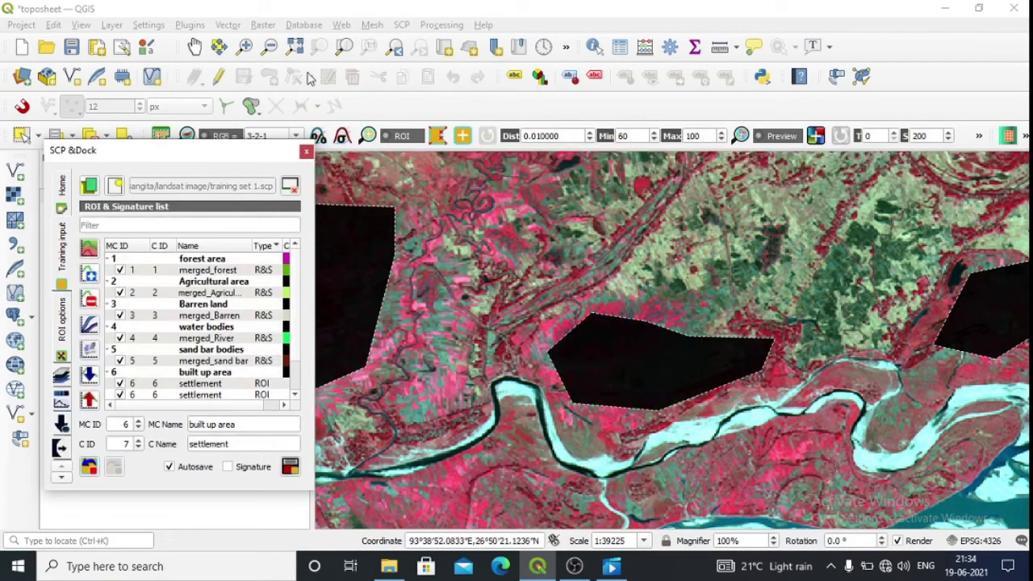
Step: Merge the four settlement ROIs of the built up area macroclass into one signature
{"action": "left_click", "coordinate": [295, 48]}
{"action": "left_click", "coordinate": [462, 135]}
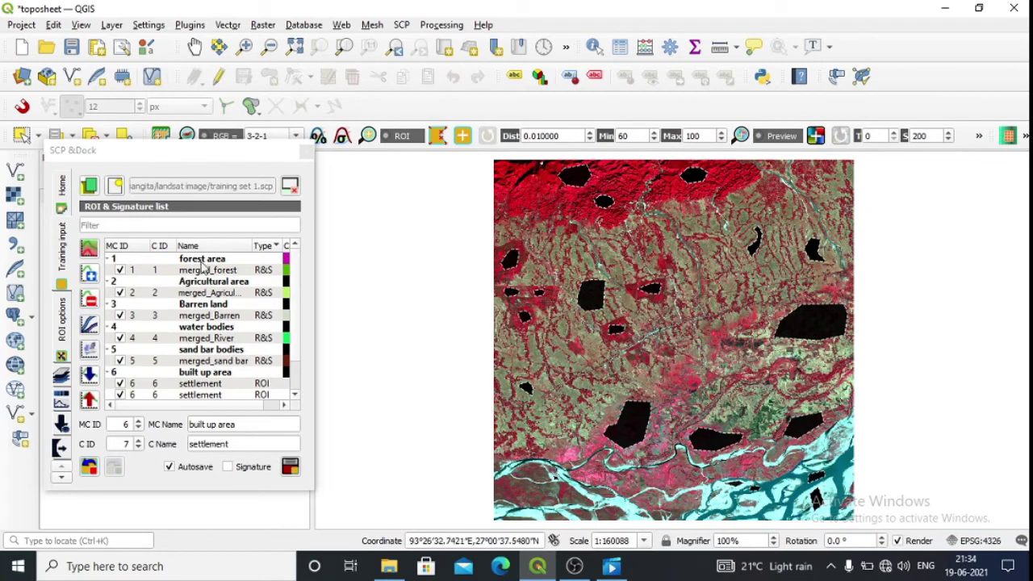
{"action": "left_click", "coordinate": [226, 339]}
{"action": "left_click_drag", "start_coordinate": [226, 339], "coordinate": [222, 387]}
{"action": "left_click", "coordinate": [89, 247]}
{"action": "left_click", "coordinate": [501, 291]}
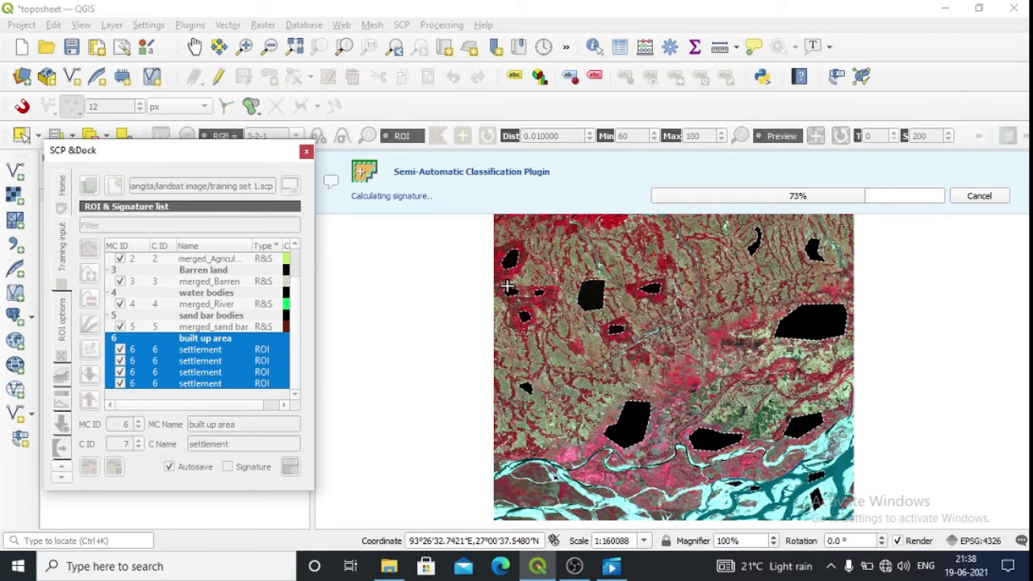
Step: Delete the four individual settlement signatures, keeping only the merged settlement signature
{"action": "scroll", "coordinate": [208, 379], "scroll_direction": "down", "scroll_amount": 2}
{"action": "left_click", "coordinate": [207, 374]}
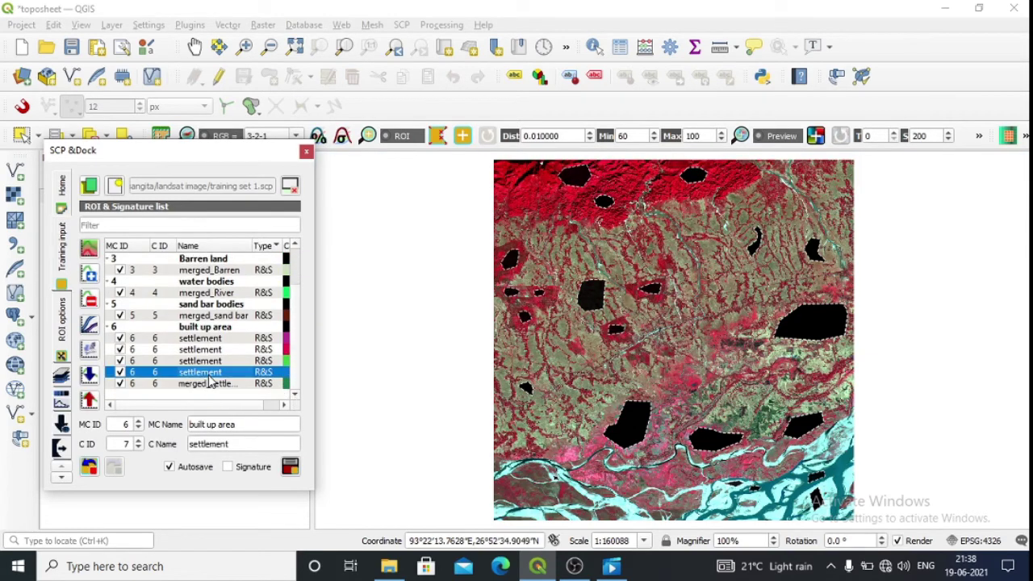
{"action": "left_click_drag", "start_coordinate": [212, 372], "coordinate": [238, 338]}
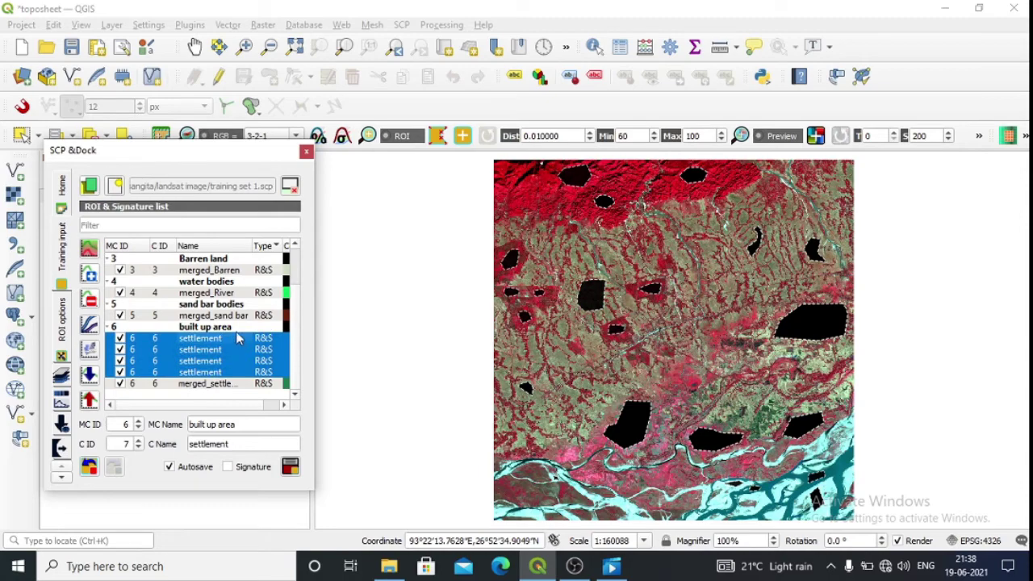
{"action": "left_click", "coordinate": [96, 299]}
{"action": "left_click", "coordinate": [567, 292]}
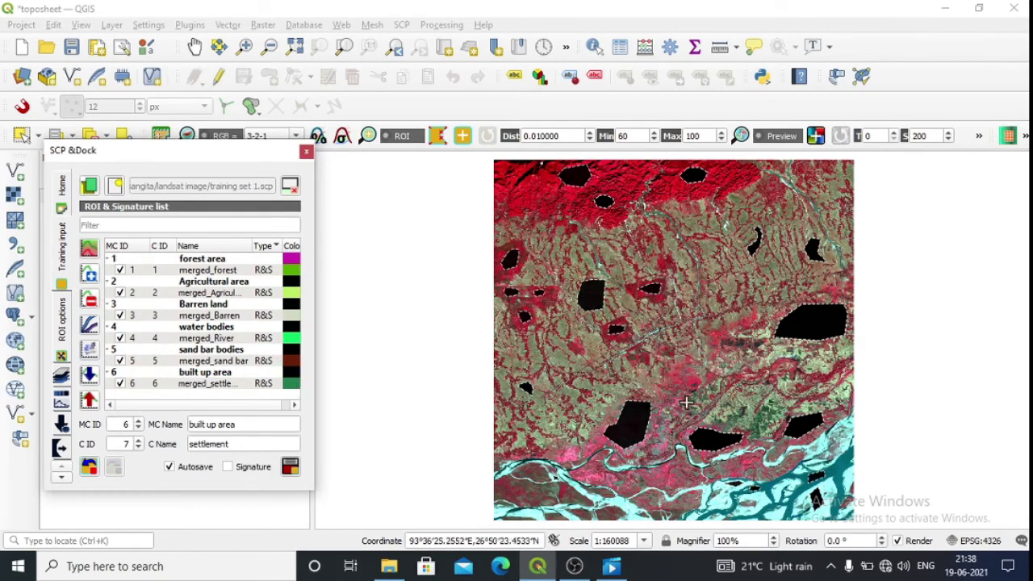
Step: Draw a six-sided ROI polygon over the brownish-red river island in the southwest of the image
{"action": "left_click", "coordinate": [243, 46]}
{"action": "left_click_drag", "start_coordinate": [510, 454], "coordinate": [602, 525]}
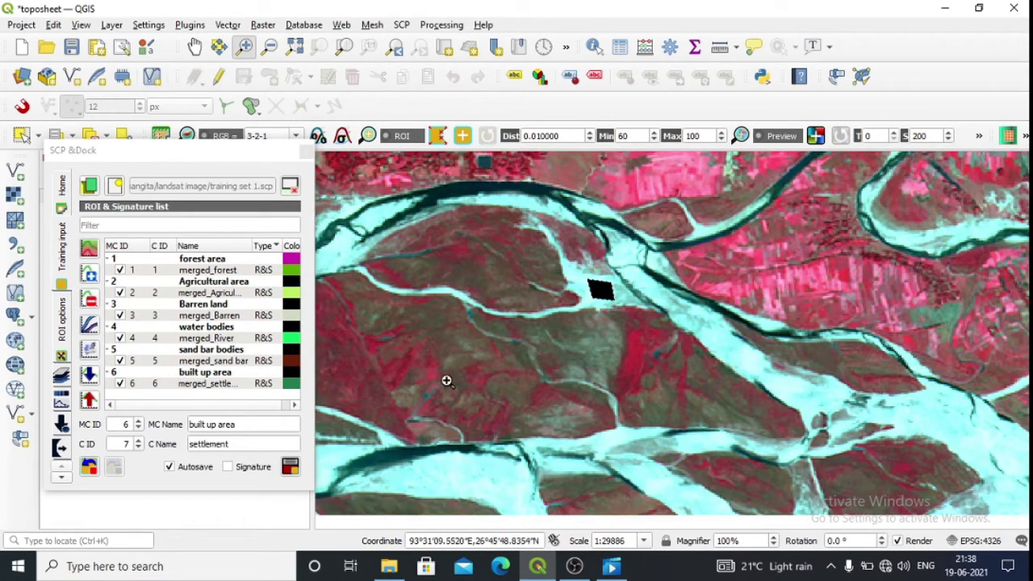
{"action": "left_click", "coordinate": [437, 136]}
{"action": "left_click", "coordinate": [363, 305]}
{"action": "left_click", "coordinate": [340, 374]}
{"action": "left_click", "coordinate": [457, 404]}
{"action": "left_click", "coordinate": [551, 401]}
{"action": "left_click", "coordinate": [521, 364]}
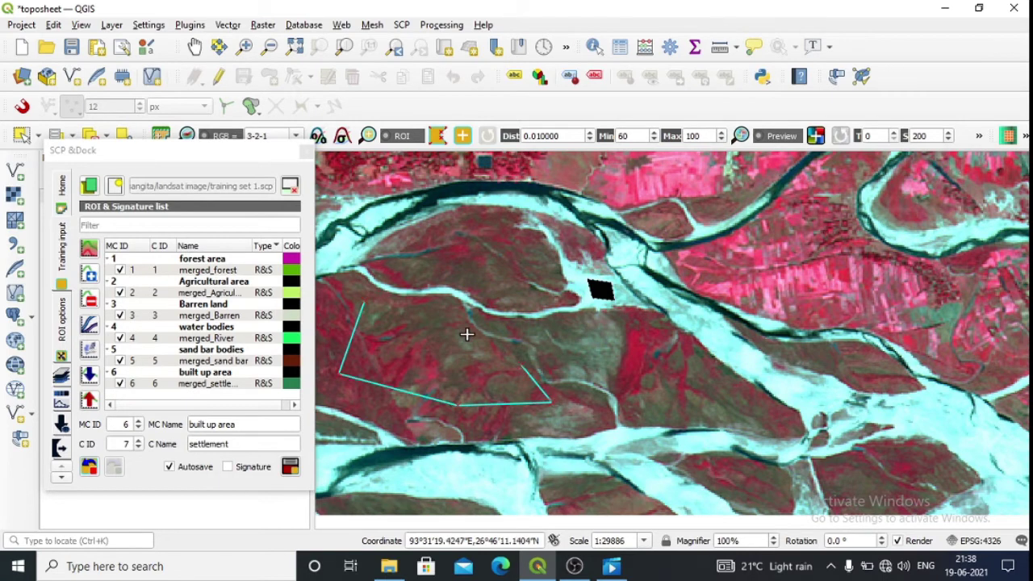
{"action": "left_click", "coordinate": [426, 307]}
{"action": "right_click", "coordinate": [367, 303]}
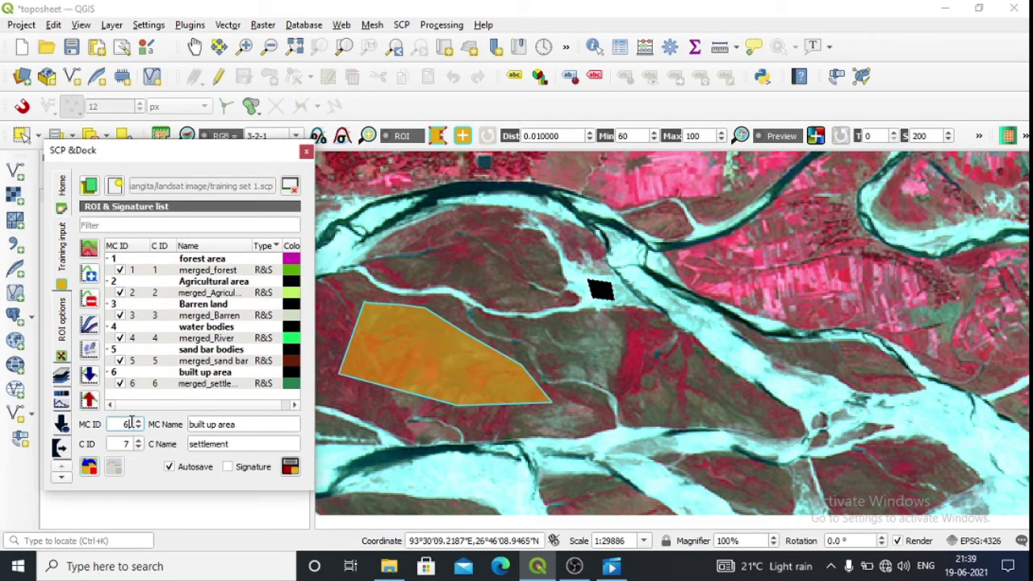
Step: Save the river island ROI with MC ID 7, macroclass name "char area" and class name "char land"
{"action": "scroll", "coordinate": [132, 424], "scroll_direction": "up", "scroll_amount": 1}
{"action": "triple_click", "coordinate": [245, 423]}
{"action": "key", "text": "BackSpace"}
{"action": "type", "text": "char"}
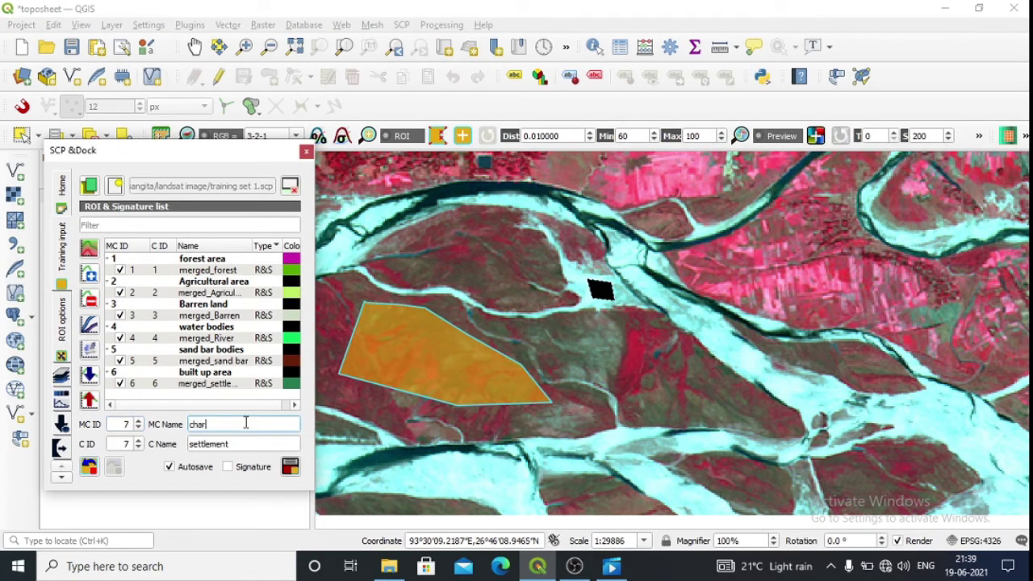
{"action": "type", "text": " area"}
{"action": "left_click", "coordinate": [249, 444]}
{"action": "key", "text": "BackSpace"}
{"action": "key", "text": "BackSpace"}
{"action": "key", "text": "BackSpace"}
{"action": "key", "text": "BackSpace"}
{"action": "key", "text": "BackSpace"}
{"action": "key", "text": "BackSpace"}
{"action": "key", "text": "BackSpace"}
{"action": "key", "text": "BackSpace"}
{"action": "key", "text": "BackSpace"}
{"action": "key", "text": "BackSpace"}
{"action": "type", "text": "char land"}
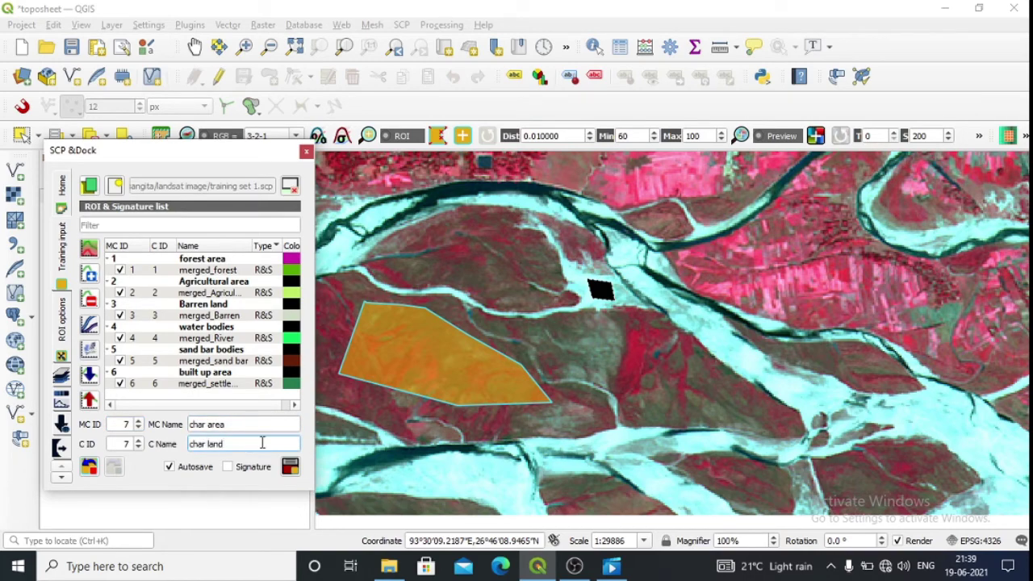
{"action": "left_click", "coordinate": [290, 466]}
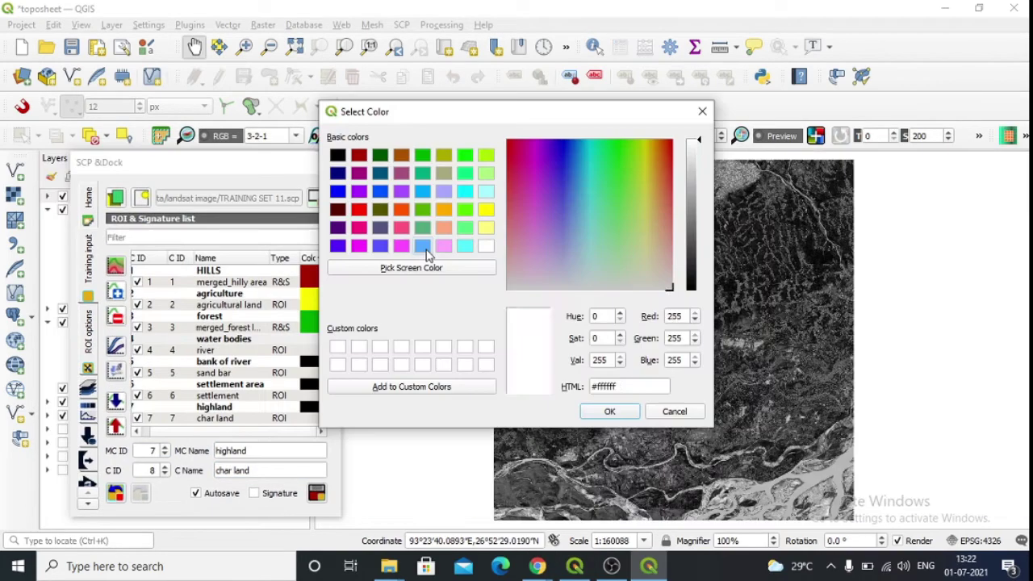
Step: Set the colour of the water bodies macroclass and its river class to light blue (#55aaff)
{"action": "left_click", "coordinate": [422, 245]}
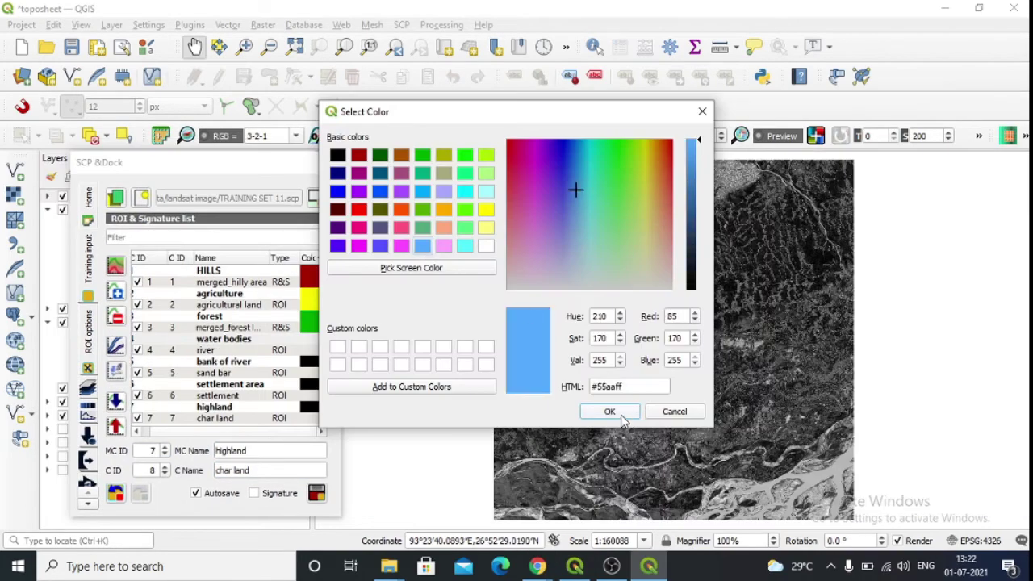
{"action": "left_click", "coordinate": [610, 412]}
{"action": "left_click", "coordinate": [313, 352]}
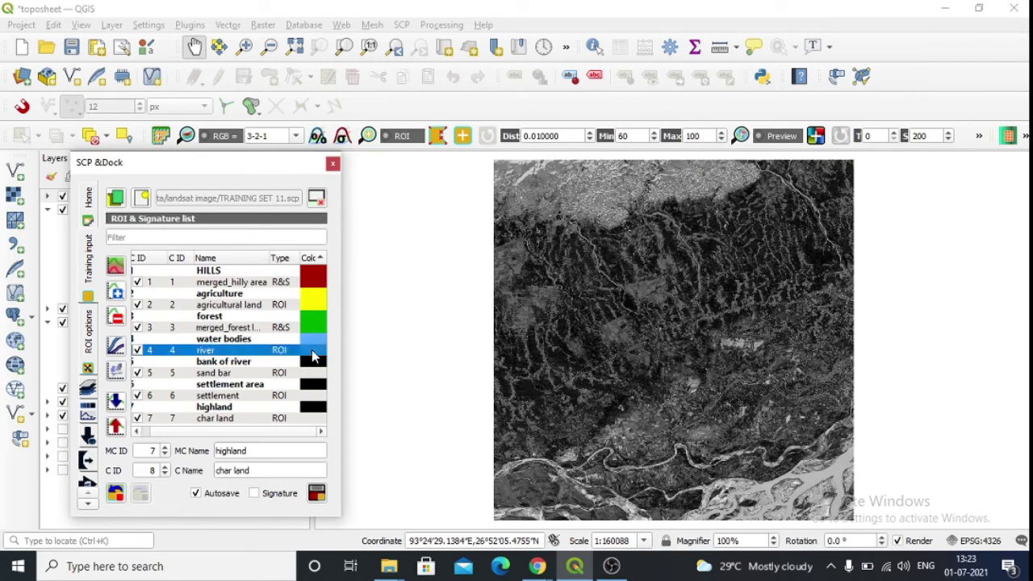
{"action": "double_click", "coordinate": [313, 356]}
{"action": "left_click", "coordinate": [422, 245]}
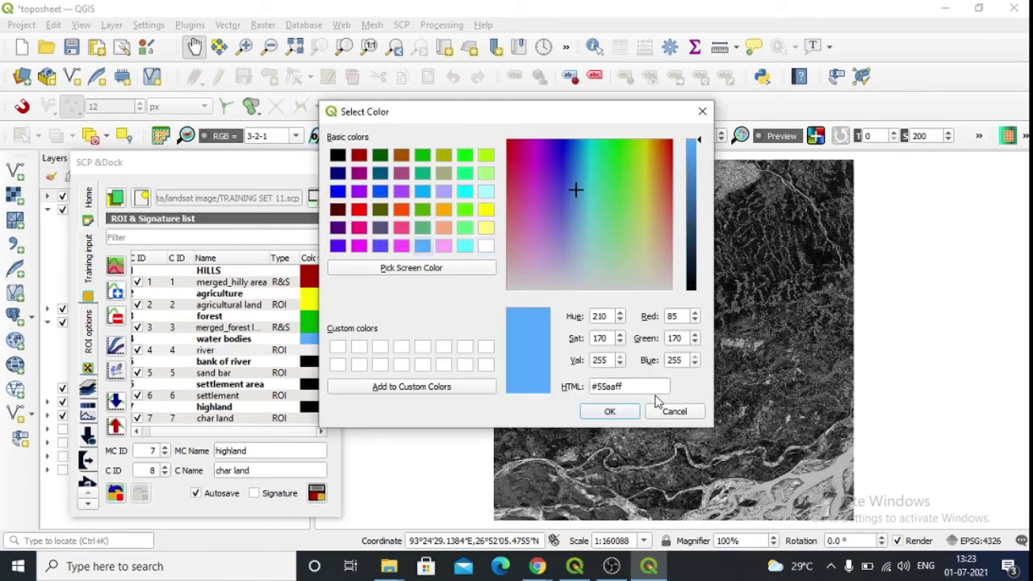
{"action": "left_click", "coordinate": [627, 413]}
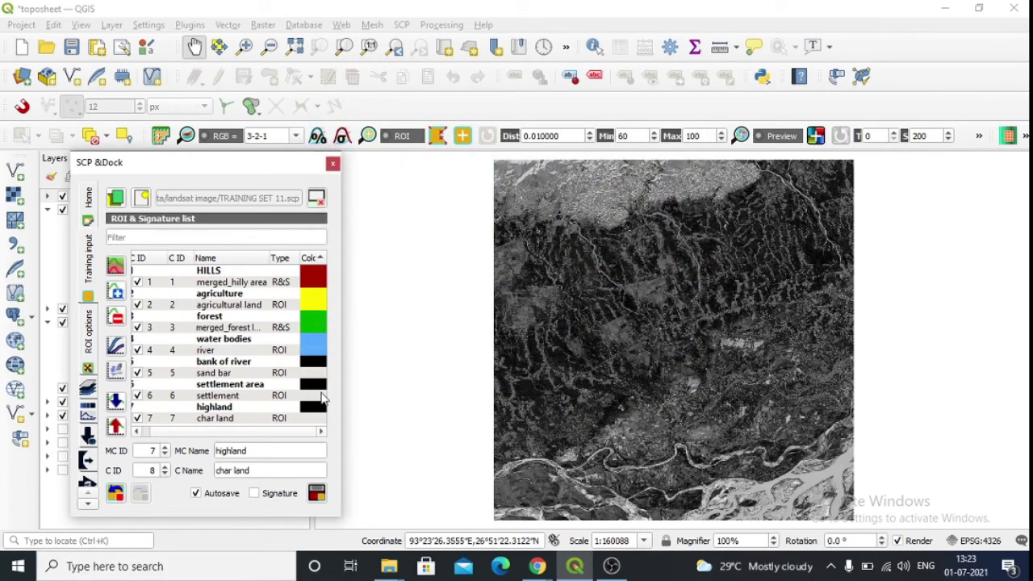
Step: Set the colour of the bank of river macroclass and its sand bar class to greyish olive (#aaaa7f)
{"action": "double_click", "coordinate": [313, 373]}
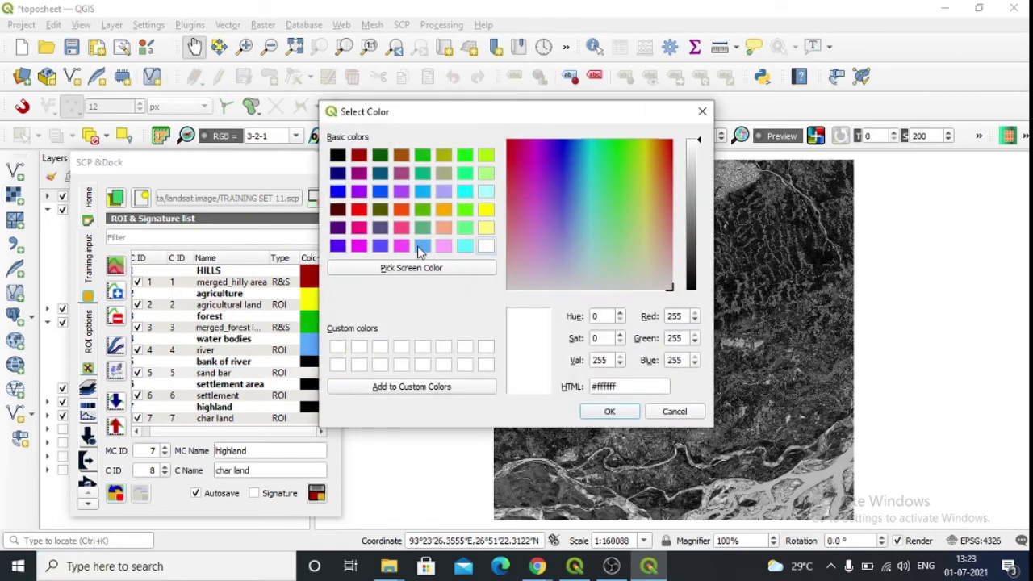
{"action": "left_click", "coordinate": [444, 173]}
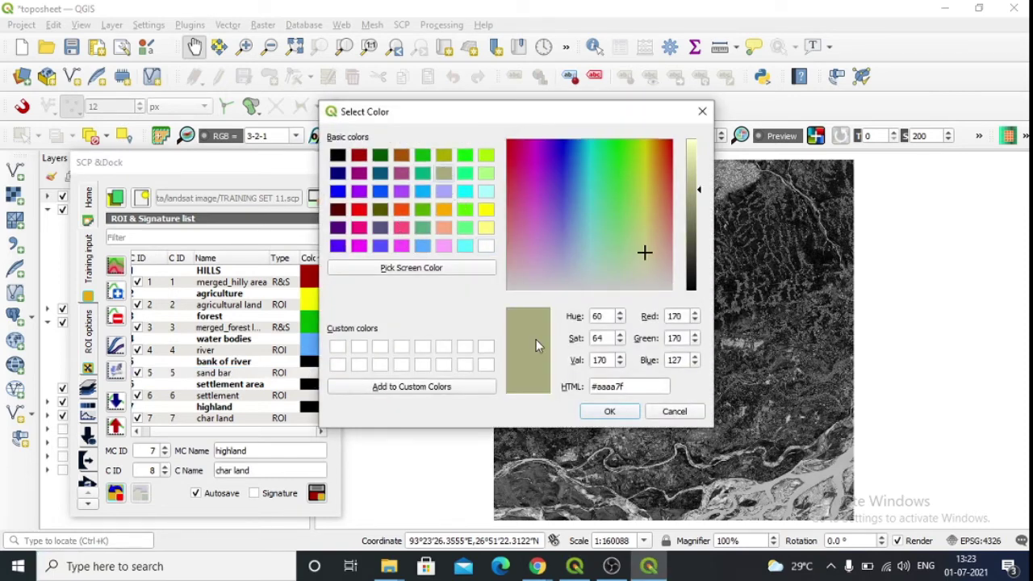
{"action": "left_click", "coordinate": [619, 415]}
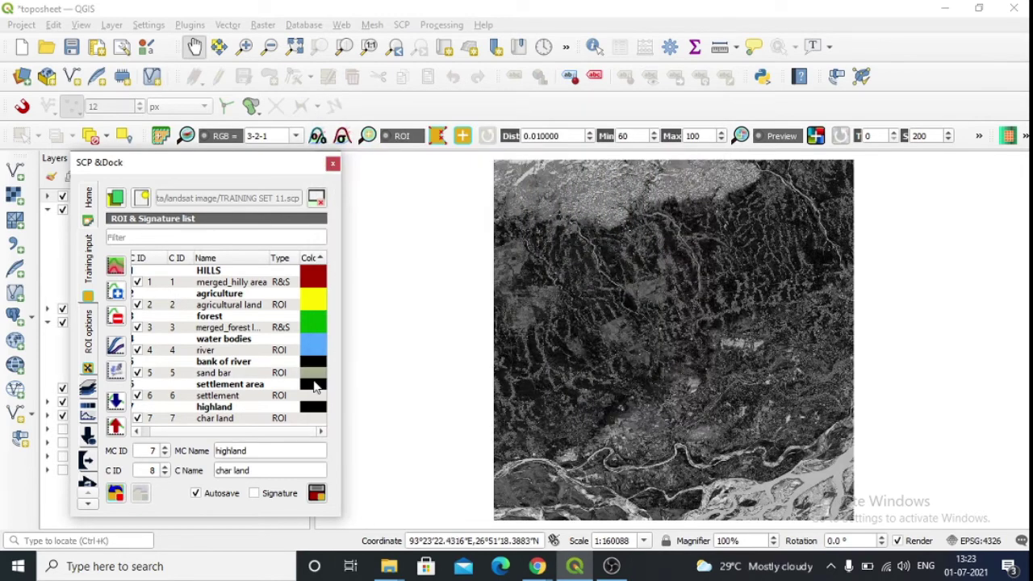
{"action": "double_click", "coordinate": [315, 373]}
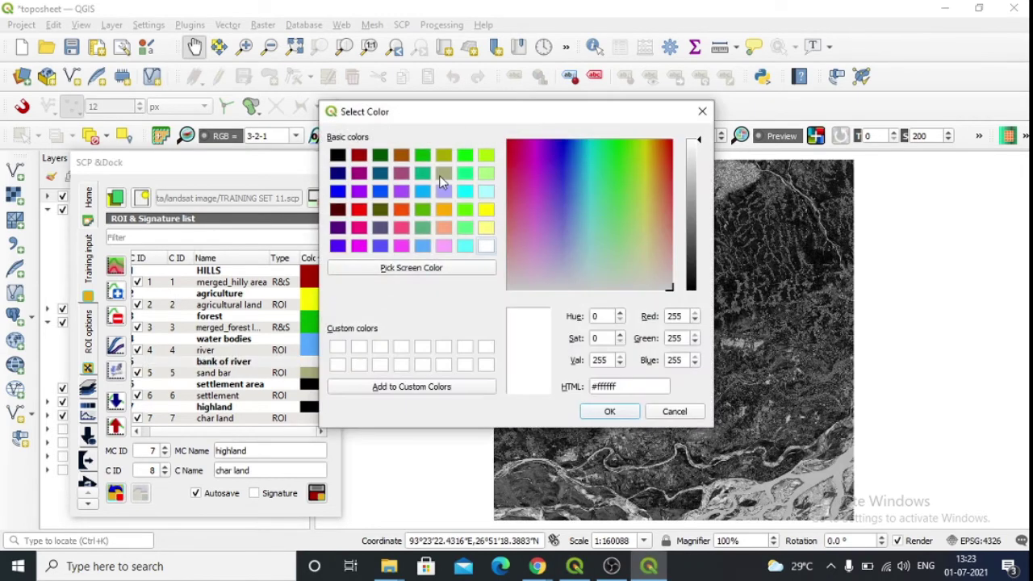
{"action": "left_click", "coordinate": [444, 173]}
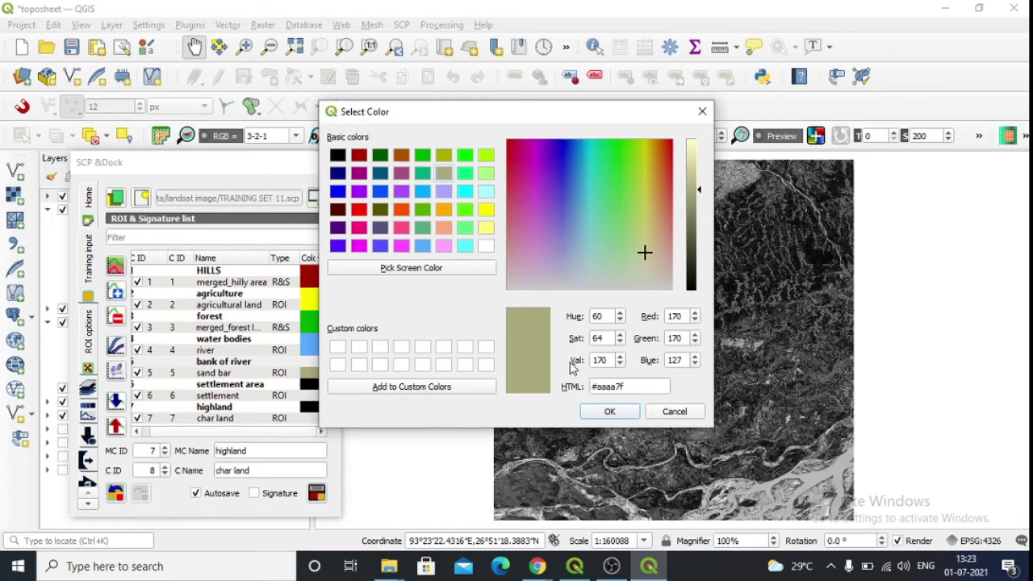
{"action": "left_click", "coordinate": [601, 412]}
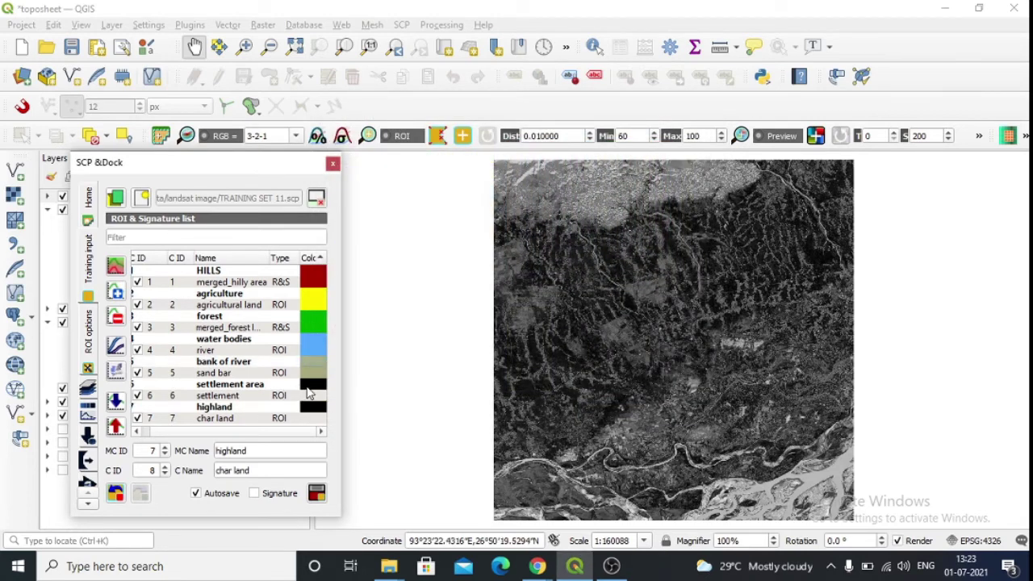
Step: Colour the settlement area macroclass bright red (#ff0000), then try the slightly darker shade #fc0000
{"action": "left_click", "coordinate": [307, 385]}
{"action": "double_click", "coordinate": [307, 392]}
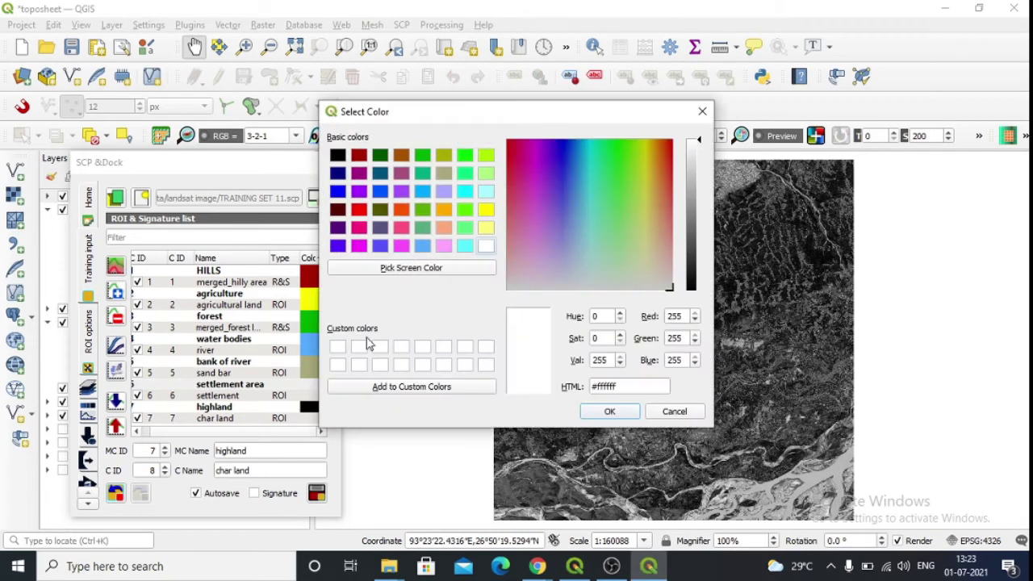
{"action": "left_click", "coordinate": [362, 212]}
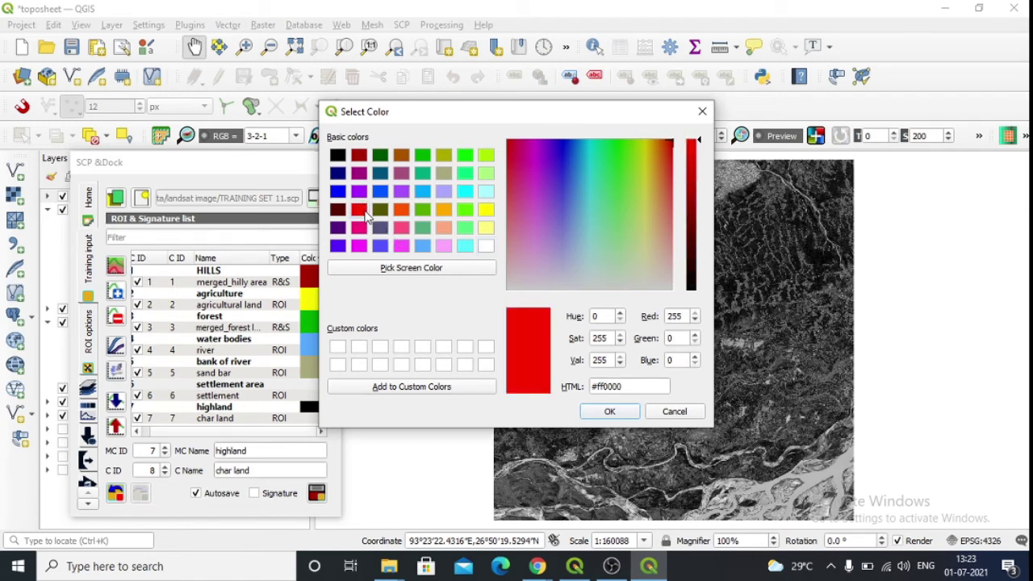
{"action": "left_click", "coordinate": [616, 414]}
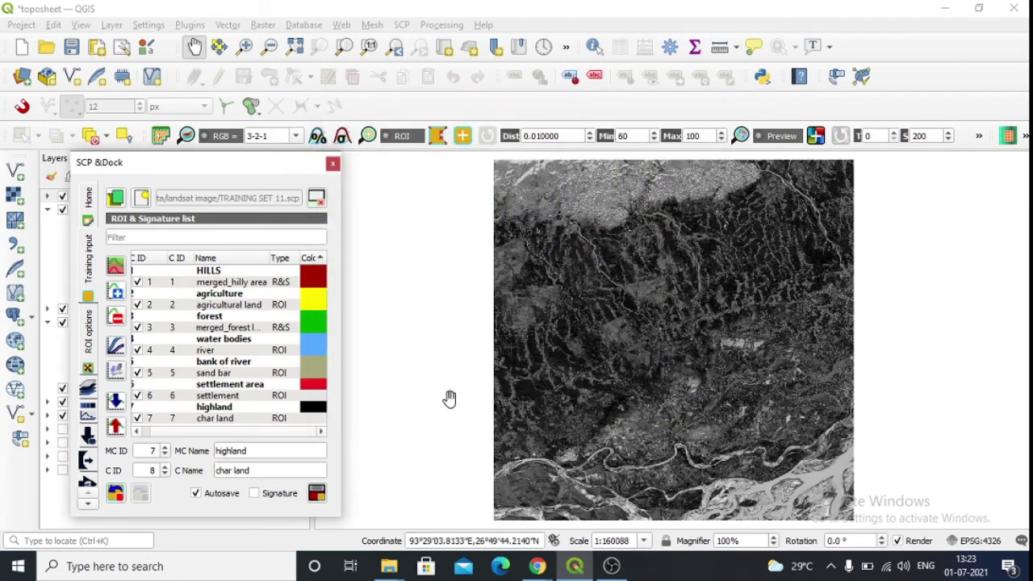
{"action": "double_click", "coordinate": [324, 392]}
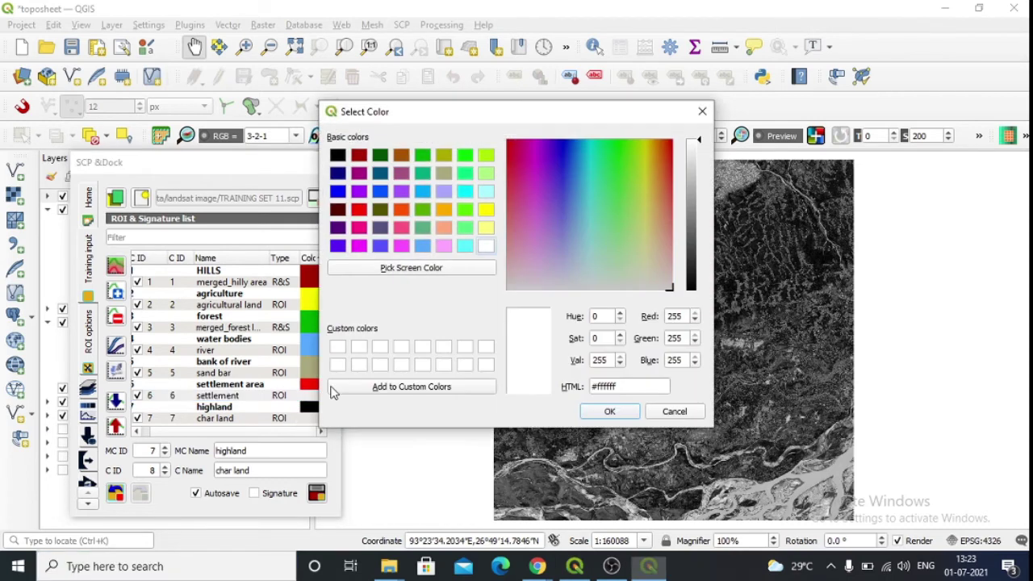
{"action": "left_click", "coordinate": [359, 209]}
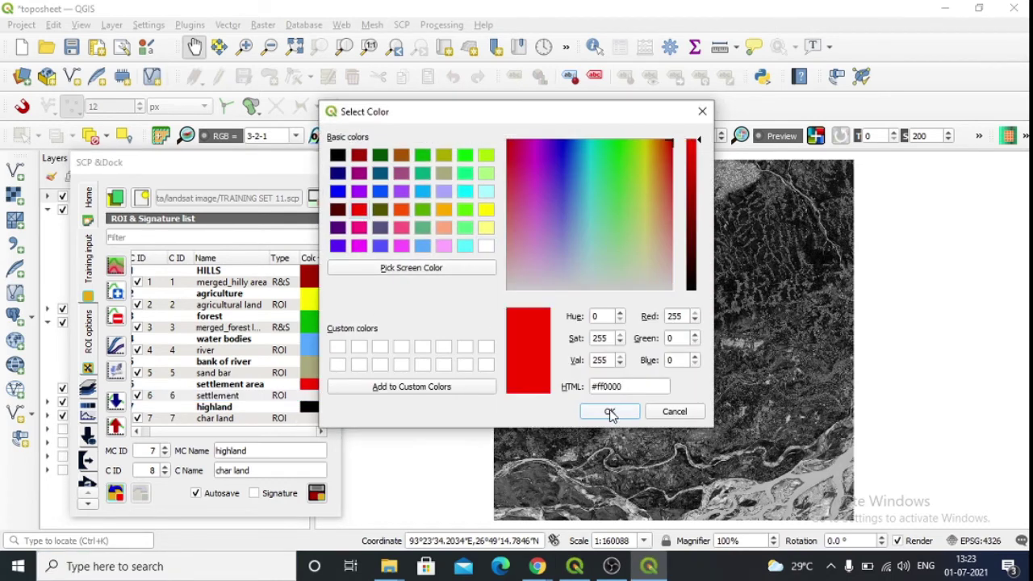
{"action": "left_click", "coordinate": [691, 146]}
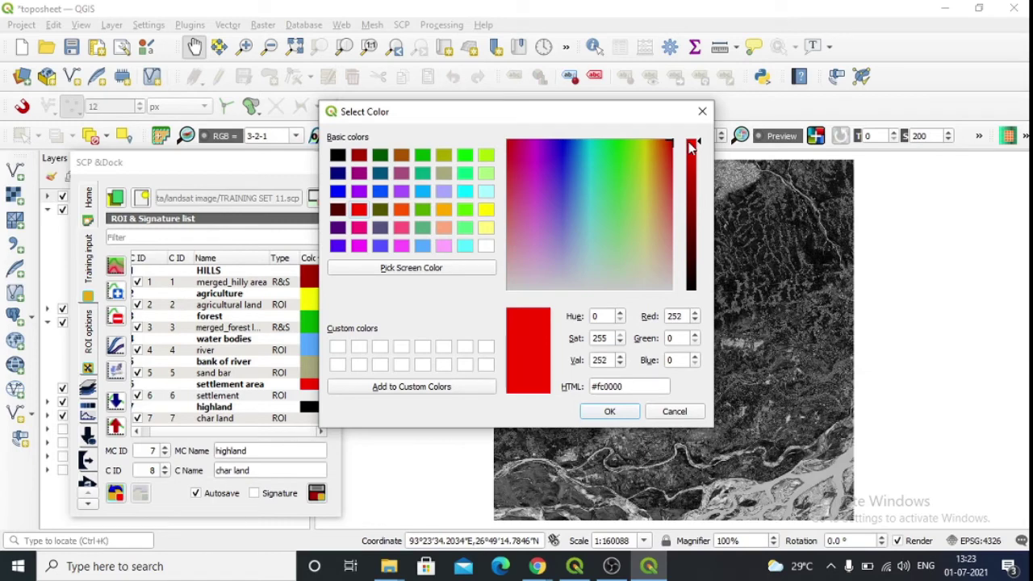
{"action": "left_click", "coordinate": [606, 413]}
Step: Set the settlement class colour to dark red #ba0000 and the settlement area macroclass colour to #c60000
{"action": "double_click", "coordinate": [321, 403]}
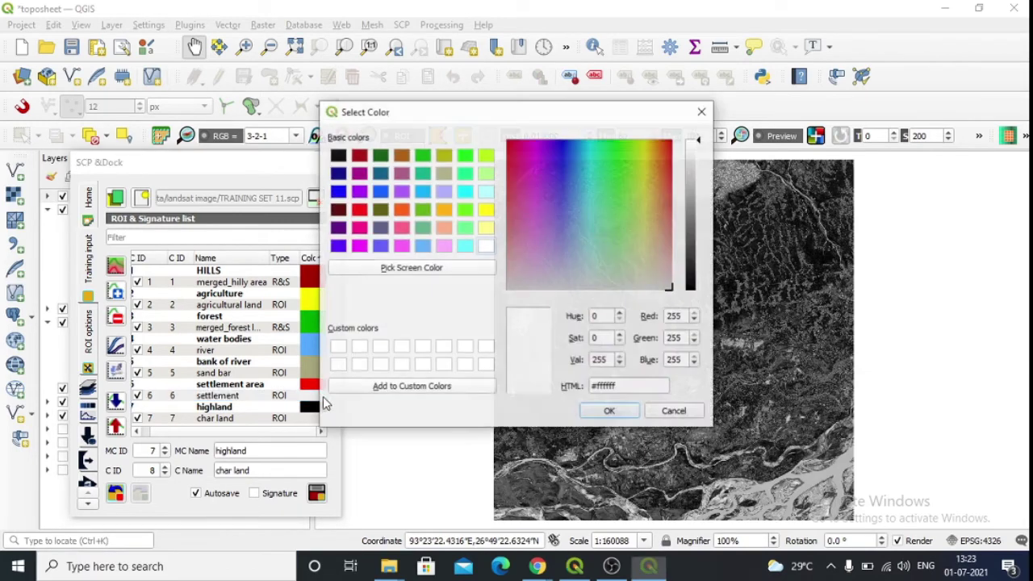
{"action": "left_click", "coordinate": [359, 211]}
{"action": "left_click", "coordinate": [692, 184]}
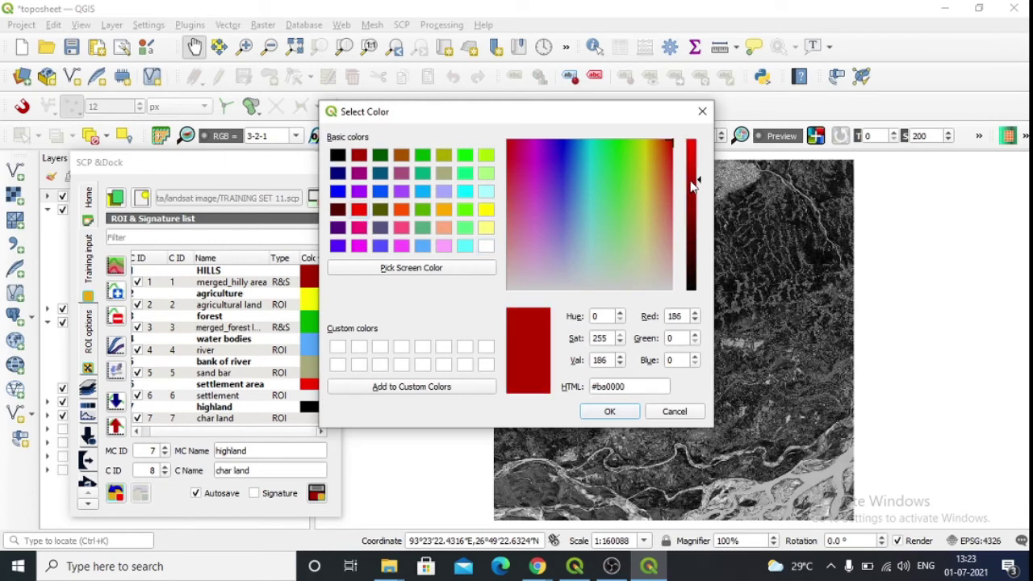
{"action": "left_click", "coordinate": [609, 412]}
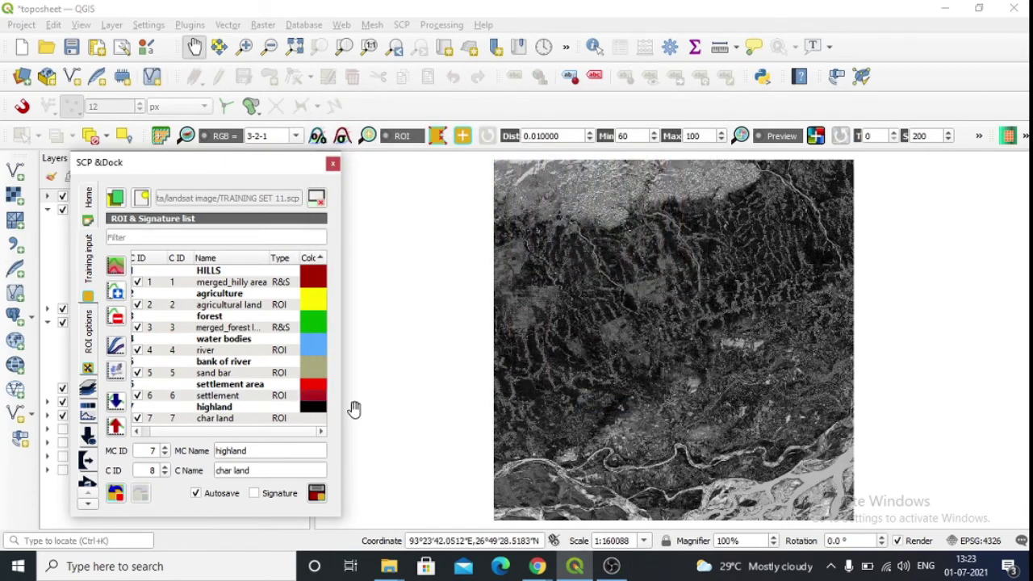
{"action": "double_click", "coordinate": [307, 390]}
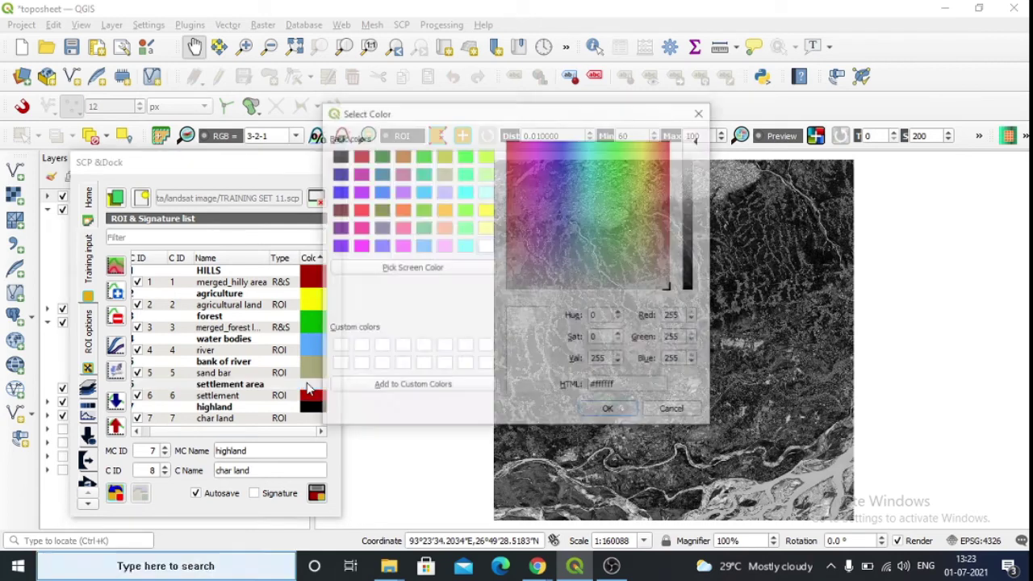
{"action": "left_click", "coordinate": [359, 209]}
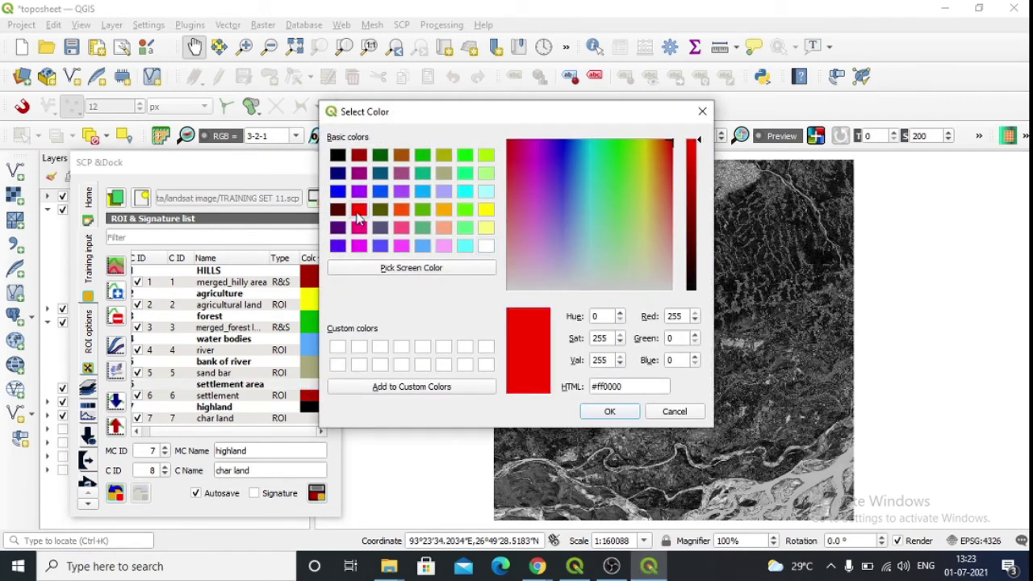
{"action": "left_click", "coordinate": [691, 173]}
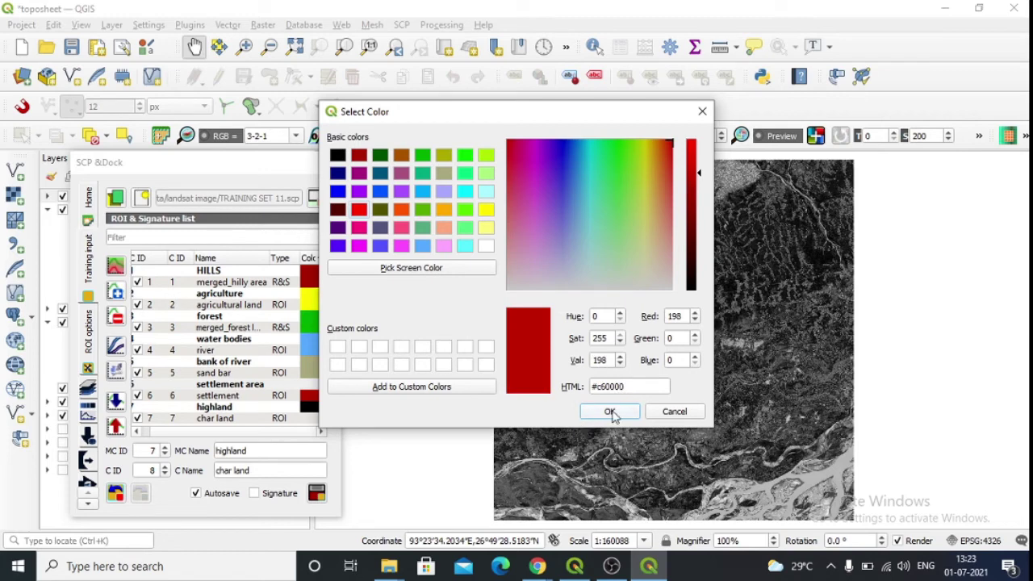
{"action": "left_click", "coordinate": [610, 411]}
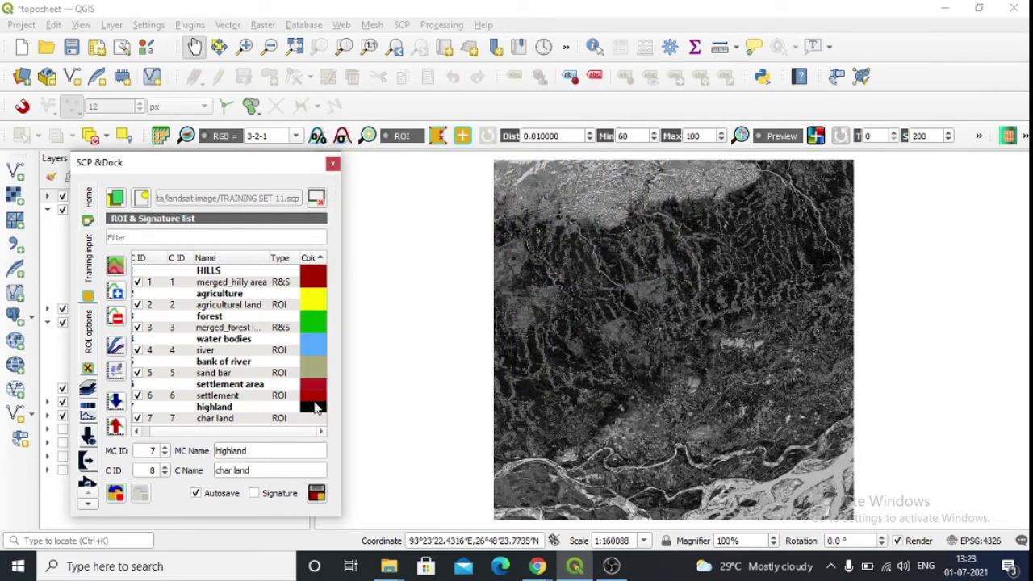
Step: Set the colour of the highland macroclass and its char land class to dark maroon (#550000)
{"action": "left_click", "coordinate": [318, 409]}
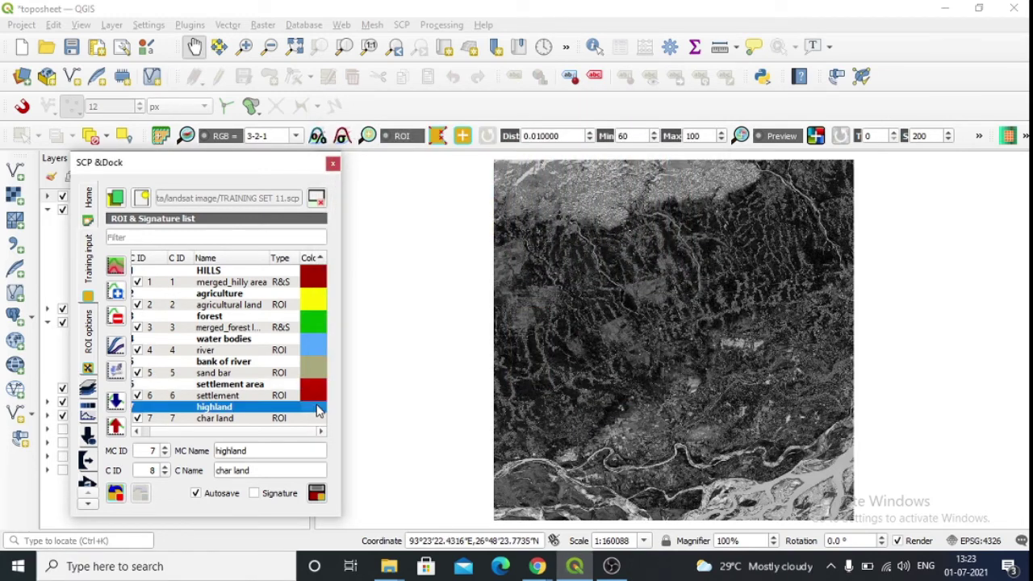
{"action": "double_click", "coordinate": [318, 409]}
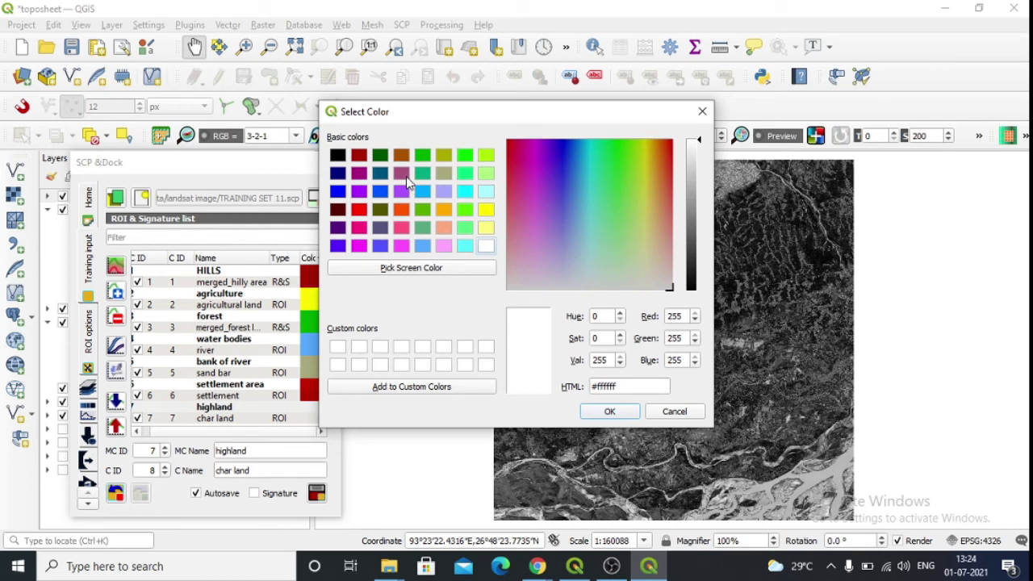
{"action": "left_click", "coordinate": [338, 210]}
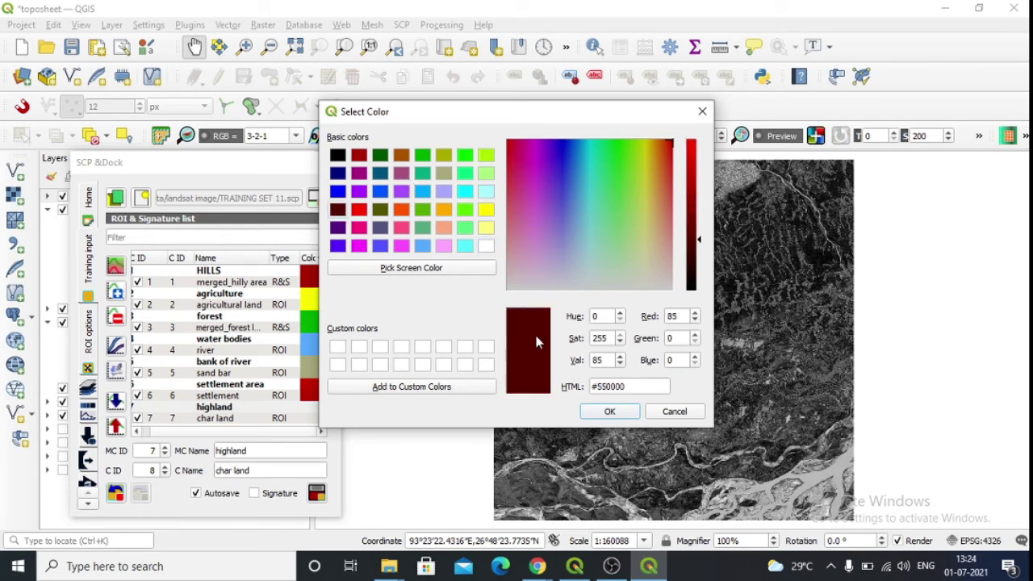
{"action": "left_click", "coordinate": [610, 412]}
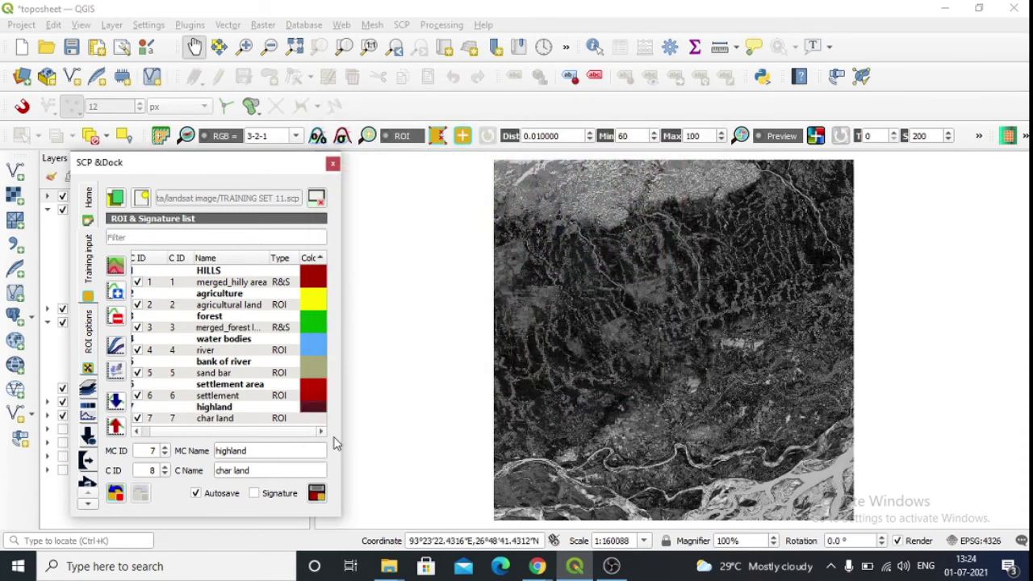
{"action": "double_click", "coordinate": [316, 421]}
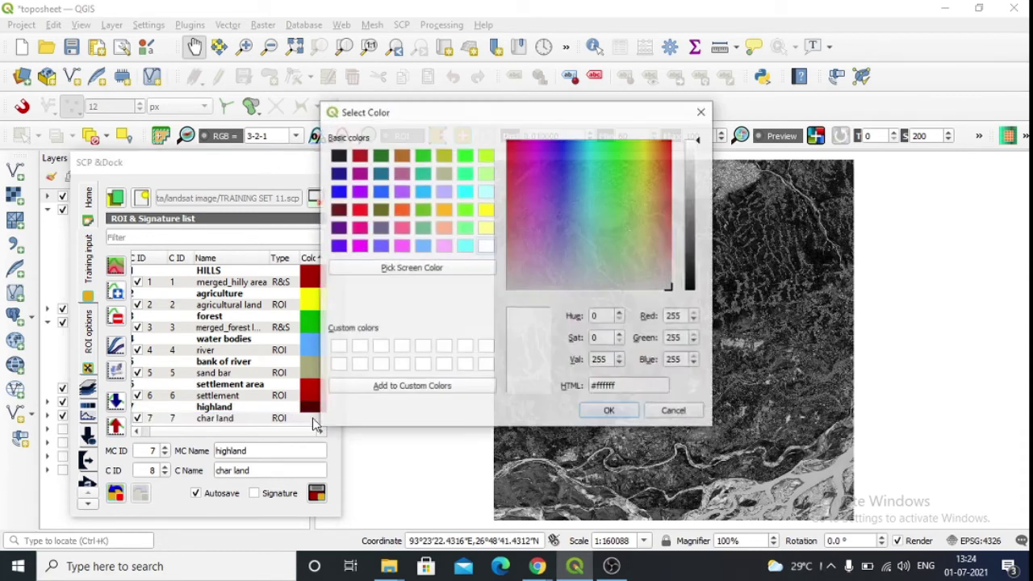
{"action": "left_click", "coordinate": [337, 209]}
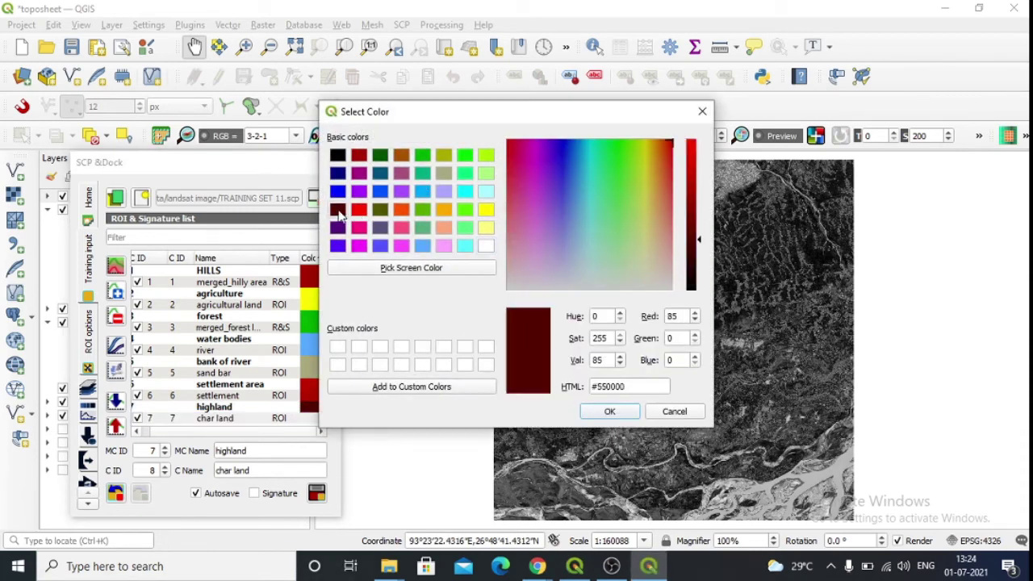
{"action": "left_click", "coordinate": [611, 413]}
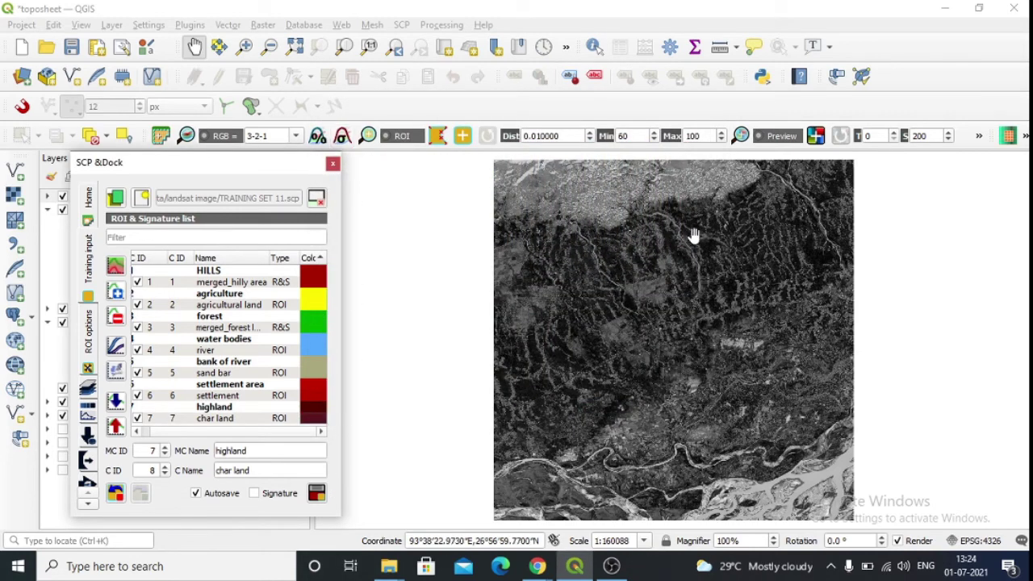
{"action": "left_click", "coordinate": [441, 135]}
{"action": "left_click", "coordinate": [404, 26]}
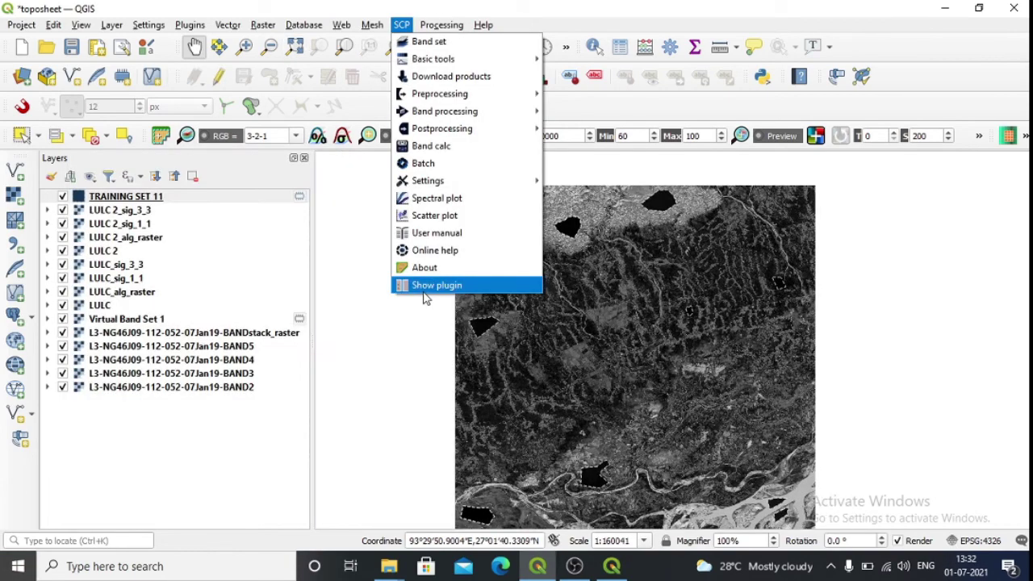
{"action": "left_click", "coordinate": [424, 285]}
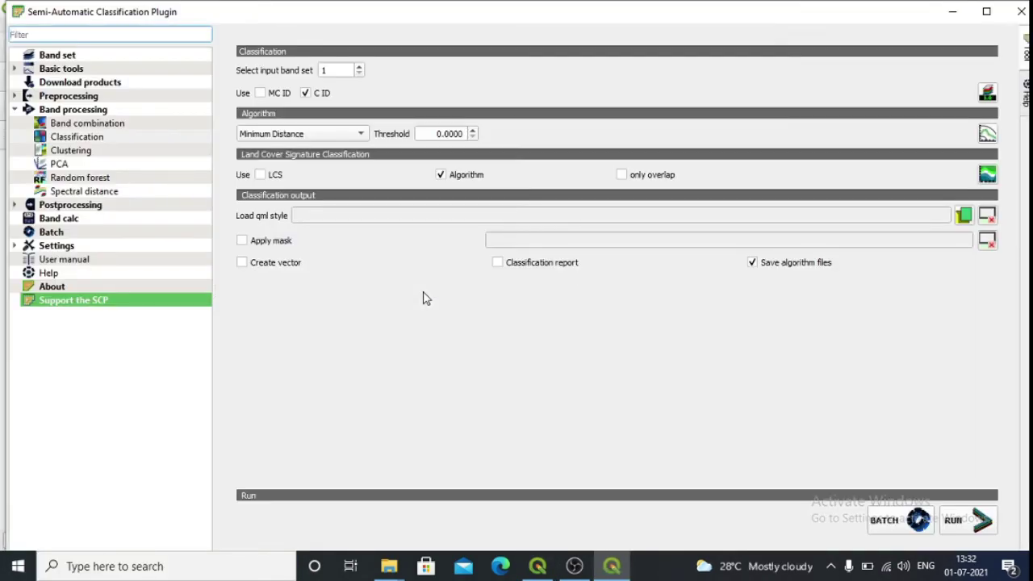
{"action": "left_click", "coordinate": [1021, 11]}
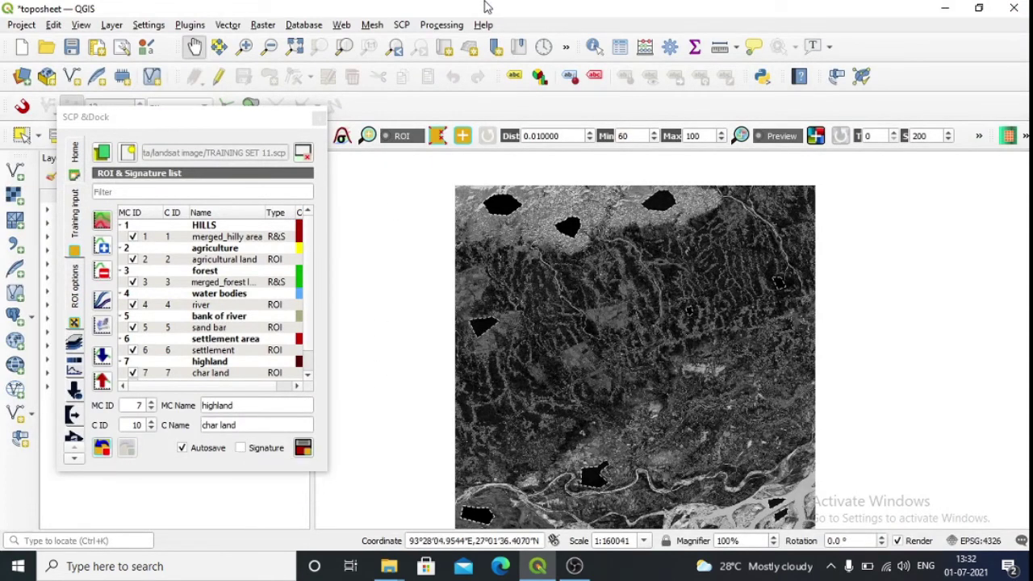
Step: Open the Classification tool of the Semi-Automatic Classification Plugin
{"action": "left_click", "coordinate": [403, 25]}
{"action": "mouse_move", "coordinate": [484, 101]}
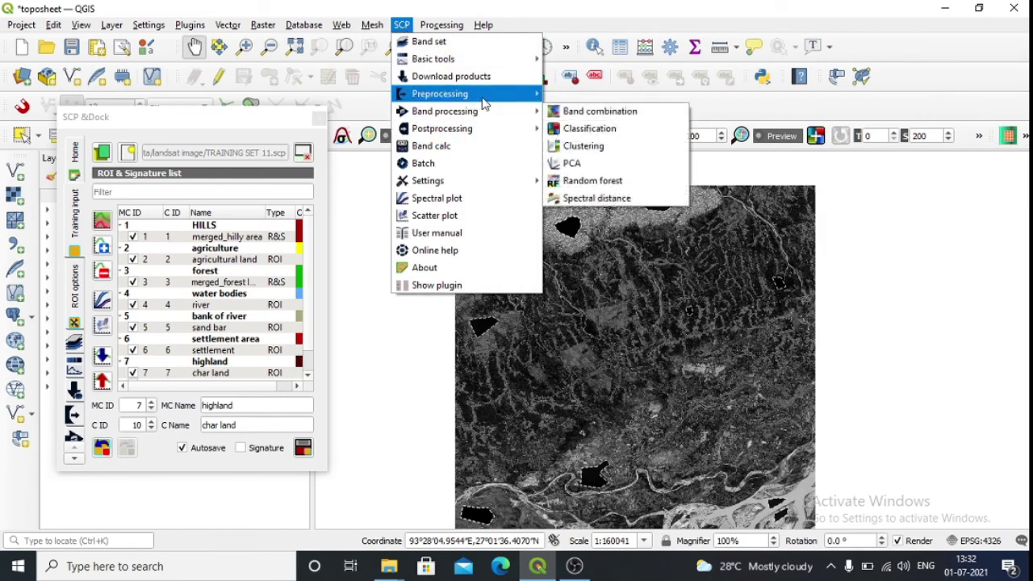
{"action": "left_click", "coordinate": [589, 128]}
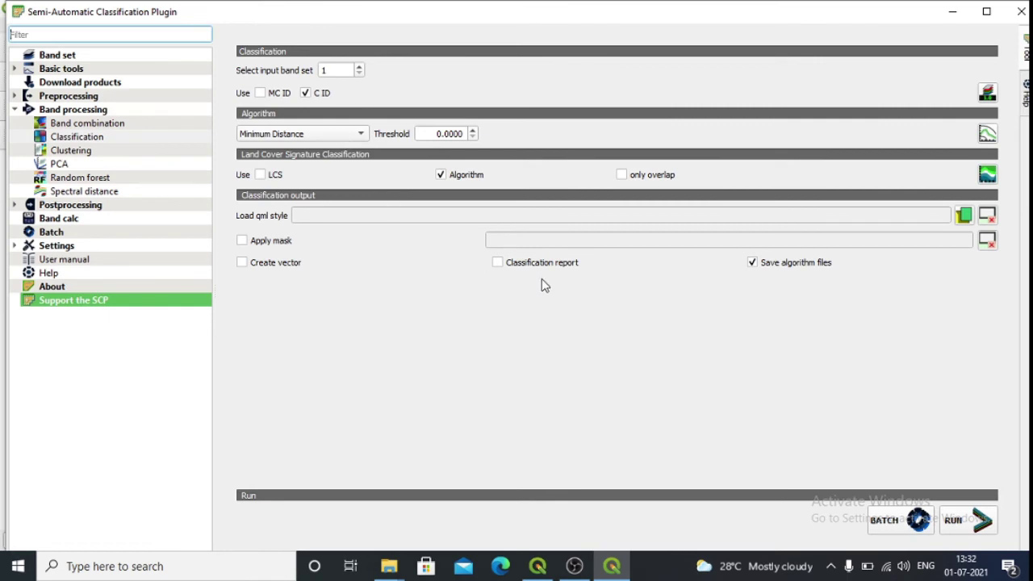
Step: Disable the Algorithm and Save algorithm files options, and run the classification with its output saved as the TIF file 356667
{"action": "left_click", "coordinate": [440, 175]}
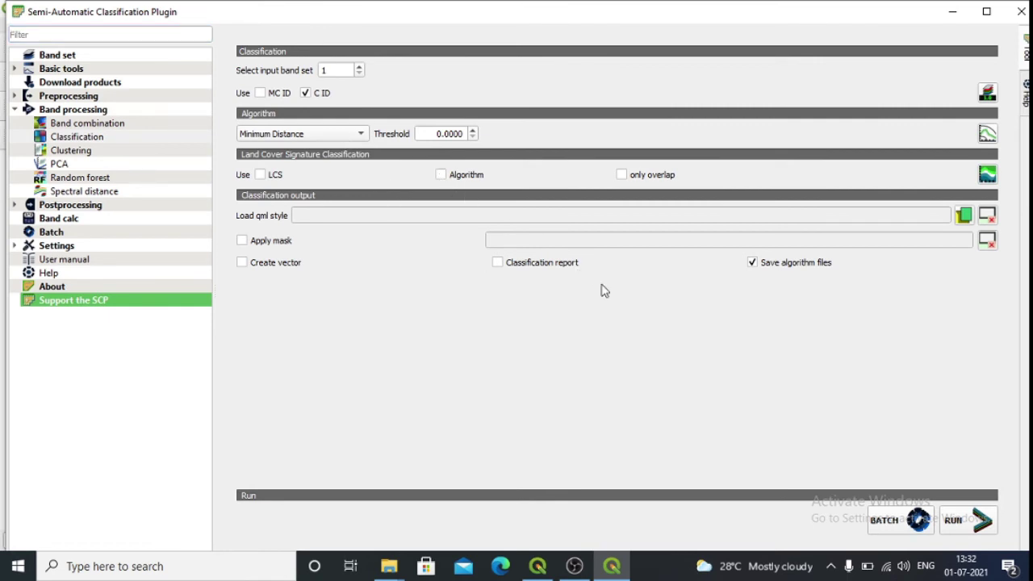
{"action": "left_click", "coordinate": [751, 263]}
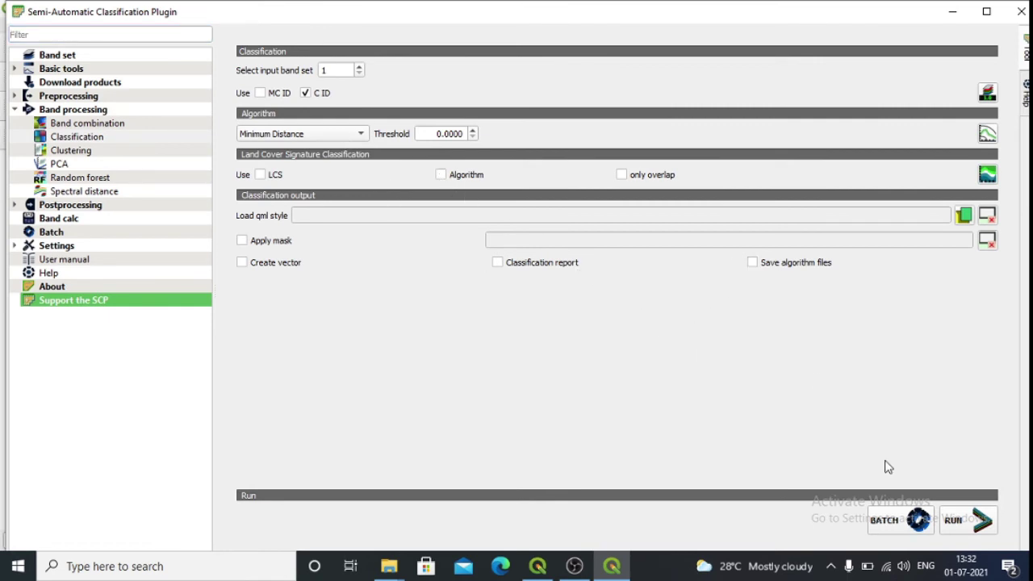
{"action": "left_click", "coordinate": [973, 524]}
{"action": "left_click", "coordinate": [974, 529]}
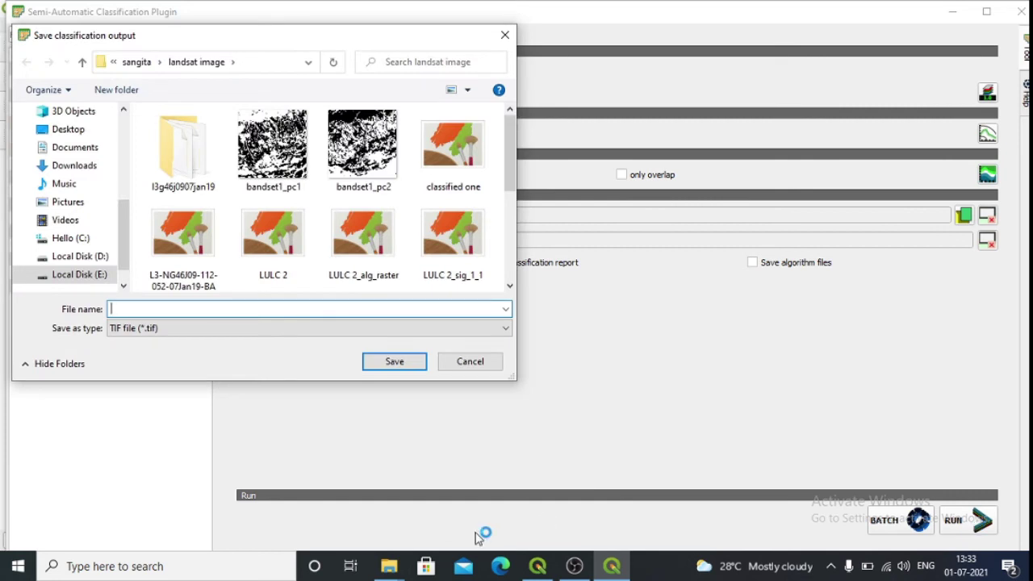
{"action": "type", "text": "356667"}
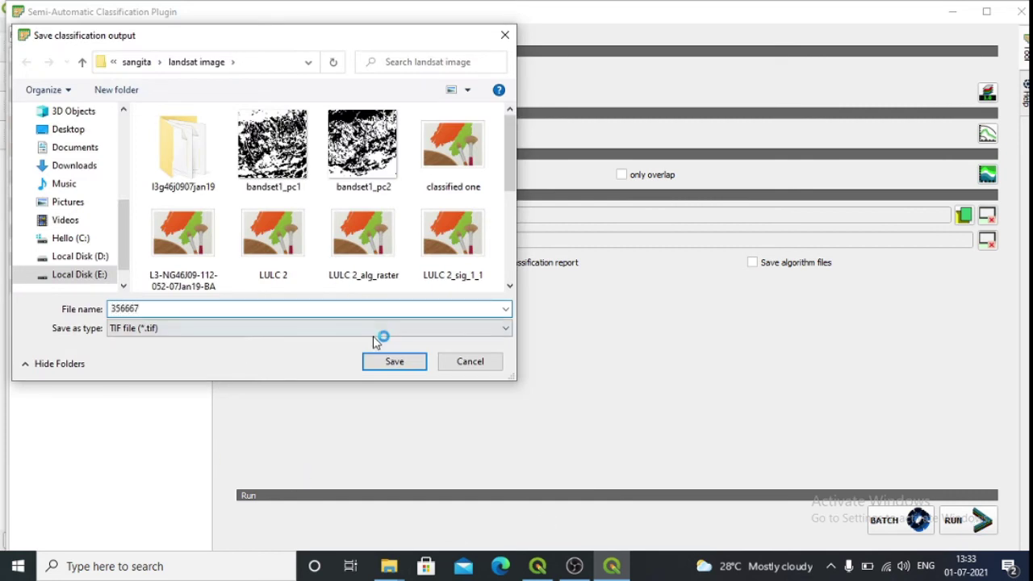
{"action": "left_click", "coordinate": [392, 360]}
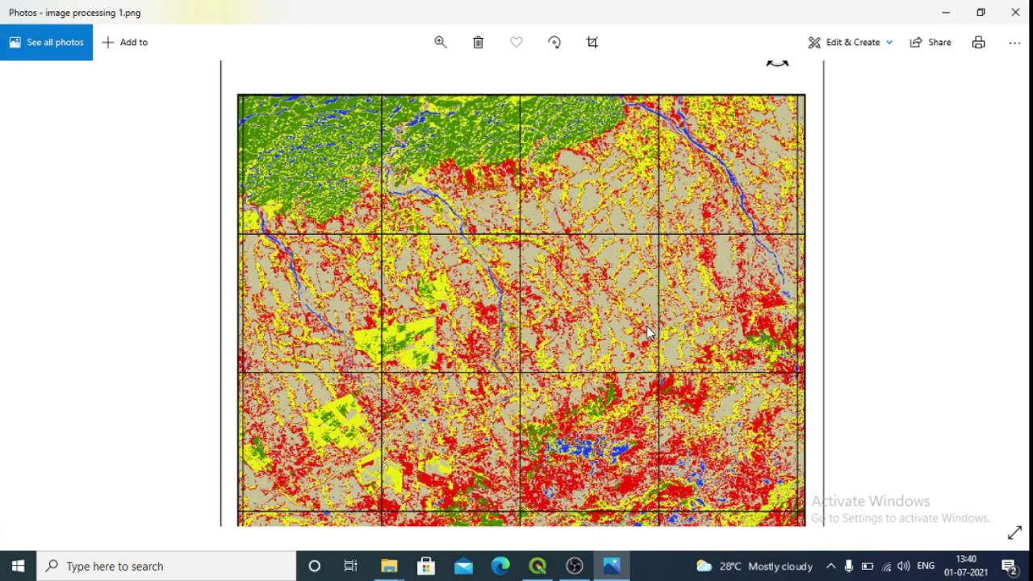
{"action": "scroll", "coordinate": [648, 331], "scroll_direction": "down", "scroll_amount": 3}
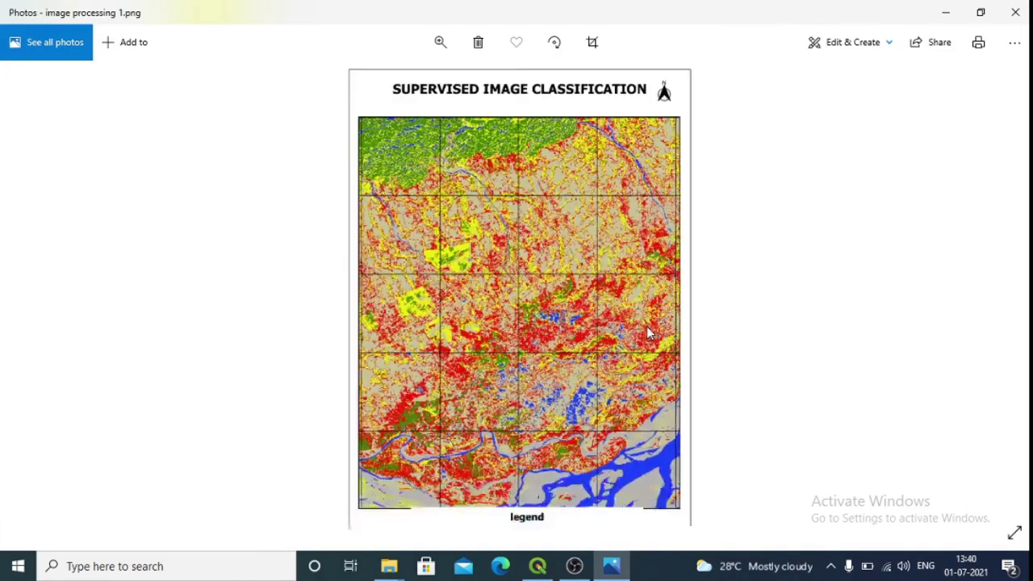